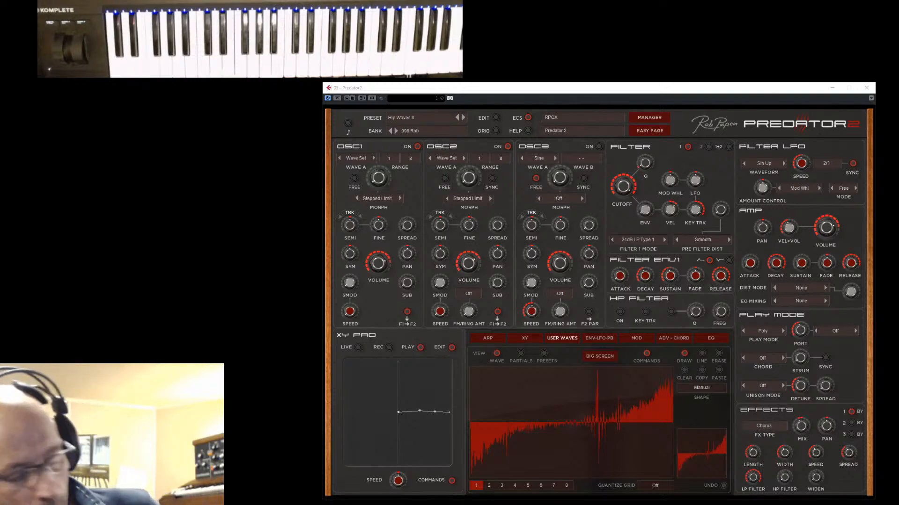
Inspect the waveforms of user waves 2 through 8 in the compact User Waves view.
left_click(784, 86)
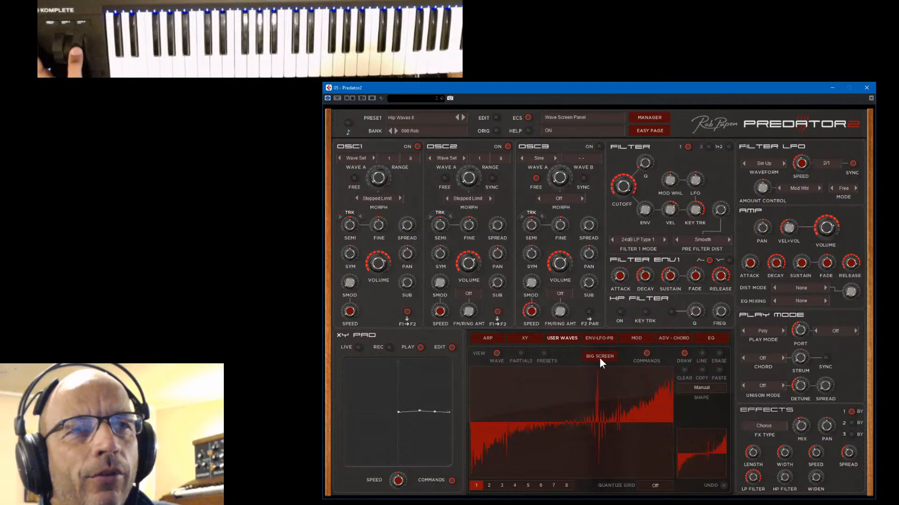
left_click(489, 486)
left_click(502, 486)
left_click(514, 486)
left_click(528, 485)
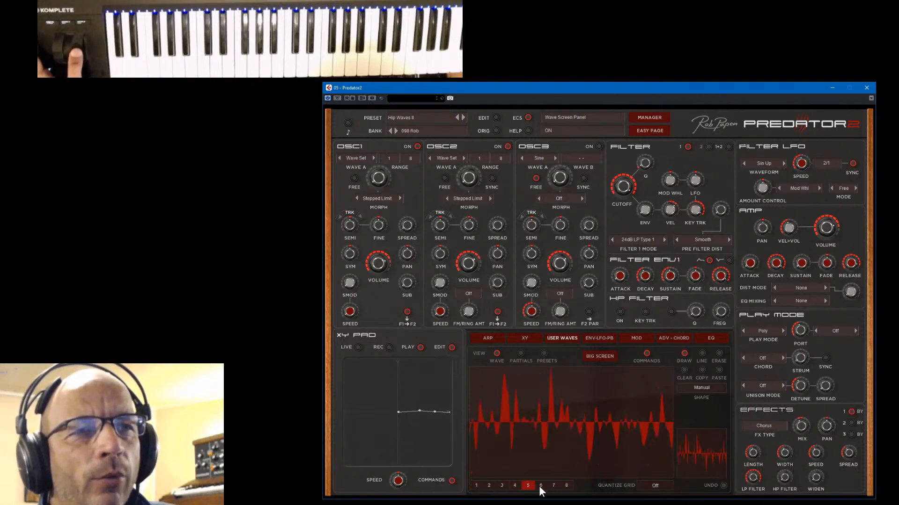
left_click(540, 485)
left_click(553, 485)
left_click(562, 484)
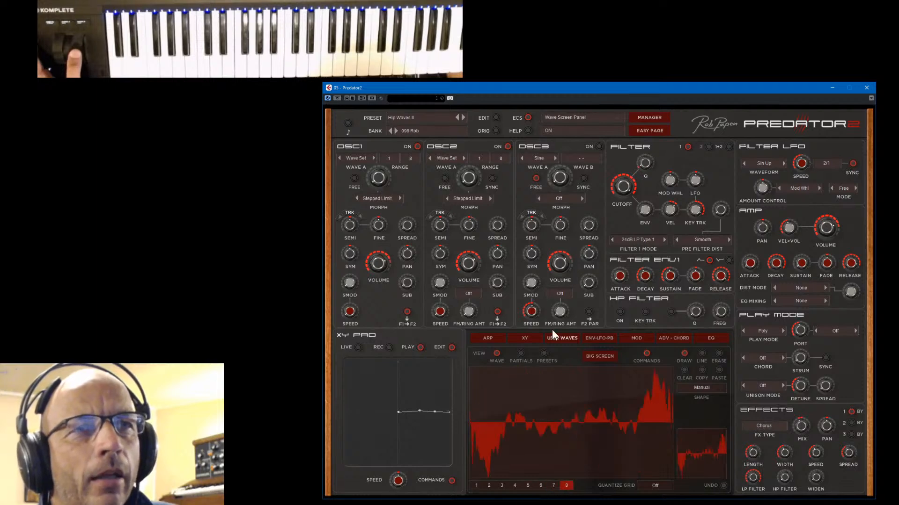
Examine user waves 2 through 8 in the enlarged wave editor and reselect user wave 1.
left_click(597, 356)
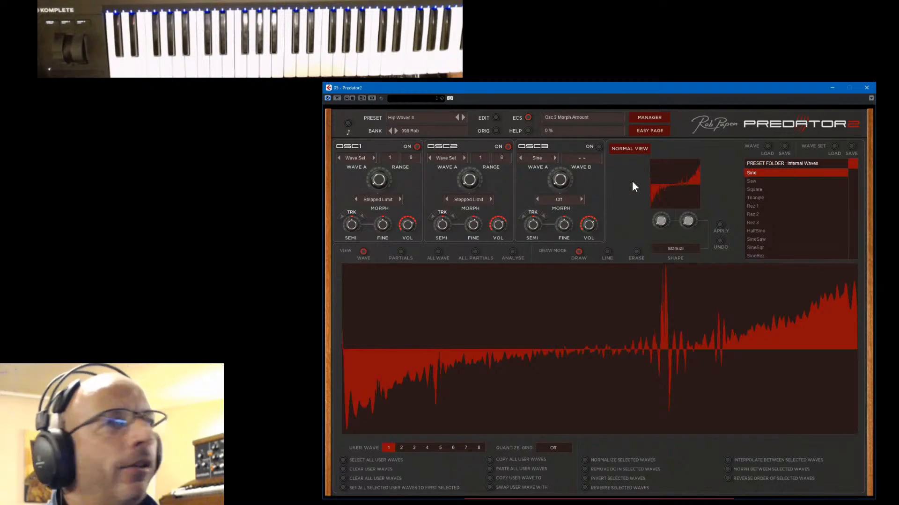
left_click(401, 449)
left_click(414, 447)
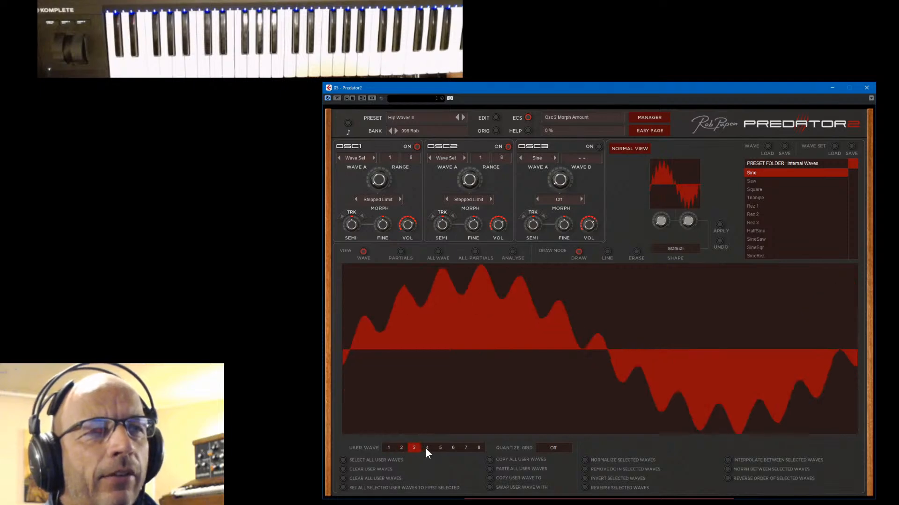
left_click(426, 448)
left_click(442, 448)
left_click(453, 448)
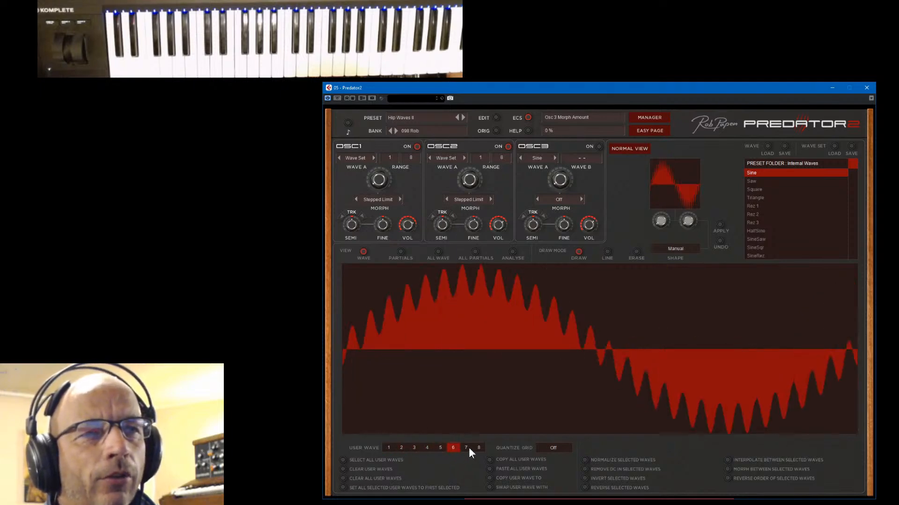
left_click(466, 449)
left_click(480, 448)
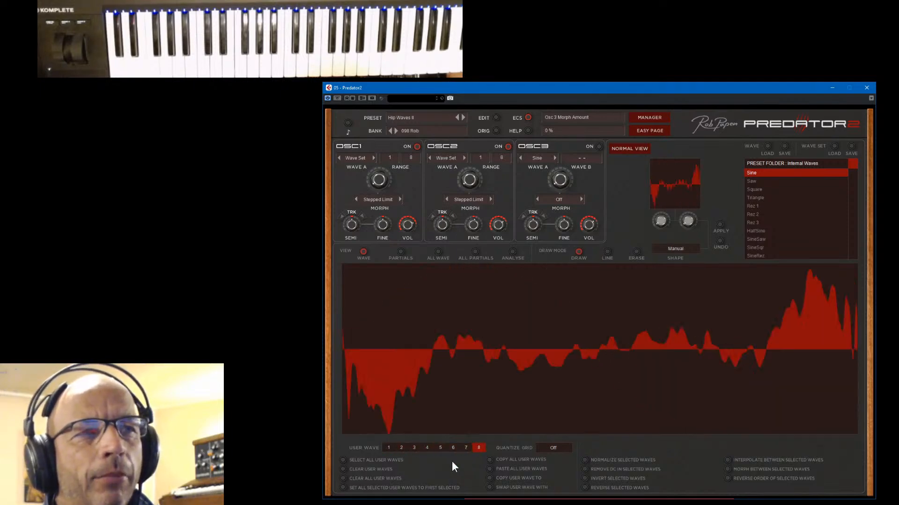
left_click(388, 448)
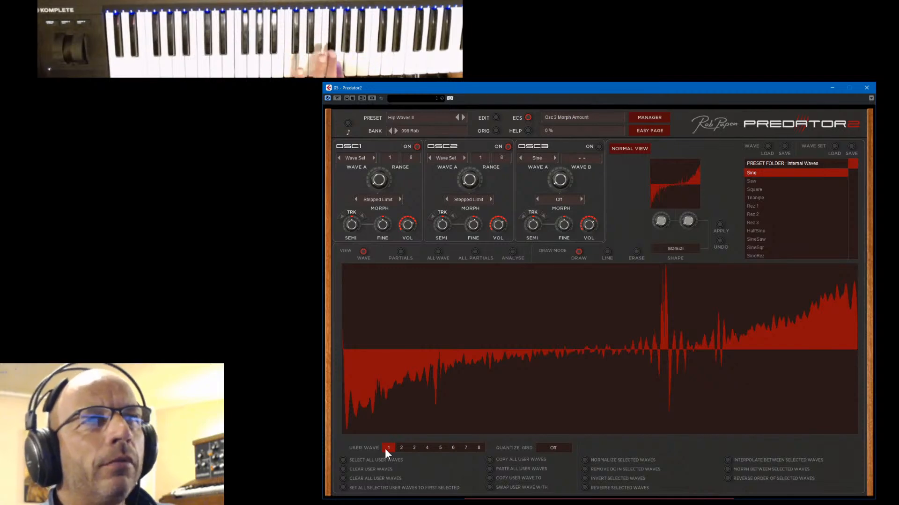
Return the synth to its normal view and show the XY pad's modulation settings.
left_click(628, 149)
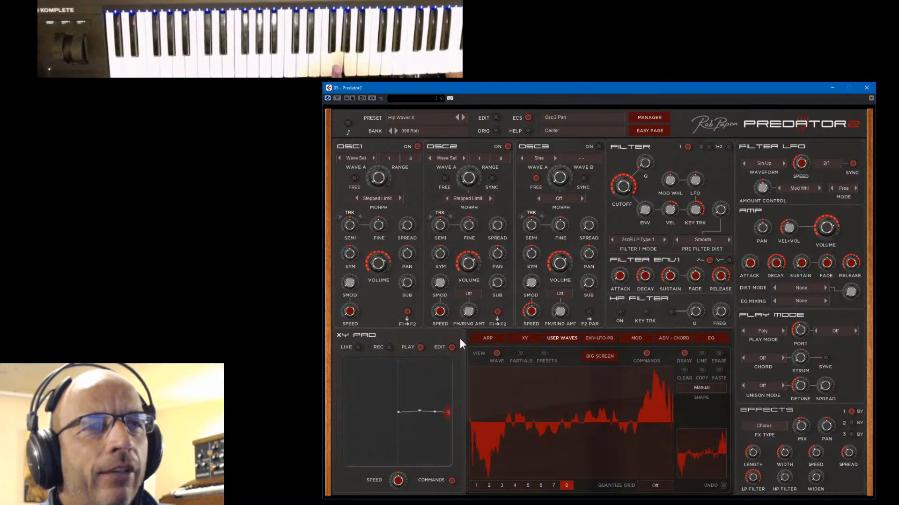
left_click(519, 338)
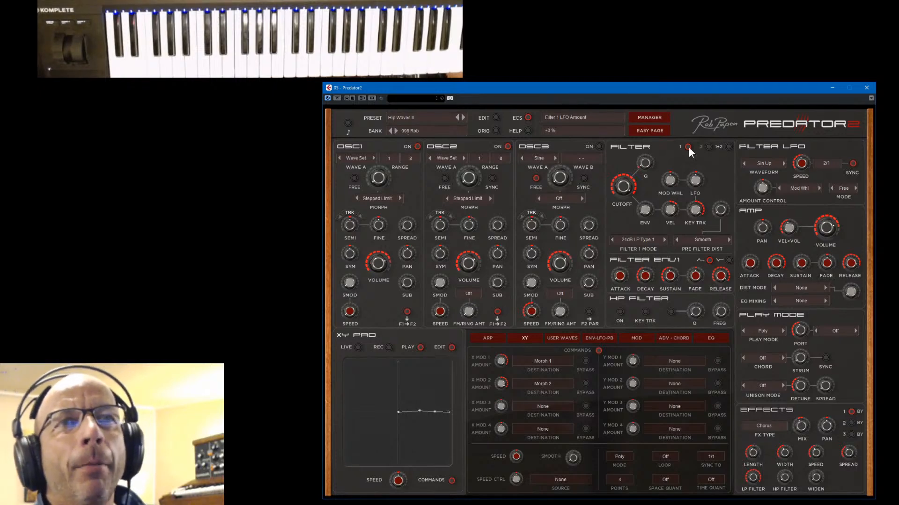
Search the preset library for "Hip".
left_click(660, 118)
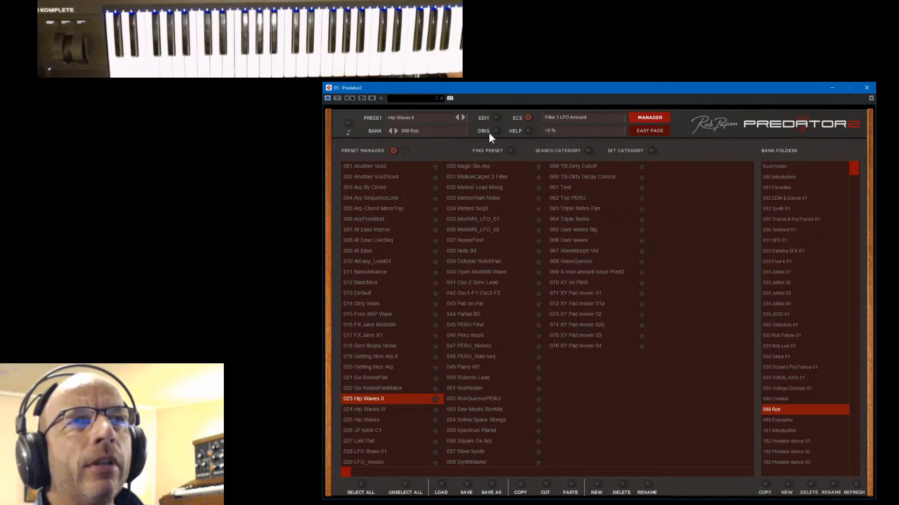
left_click(511, 151)
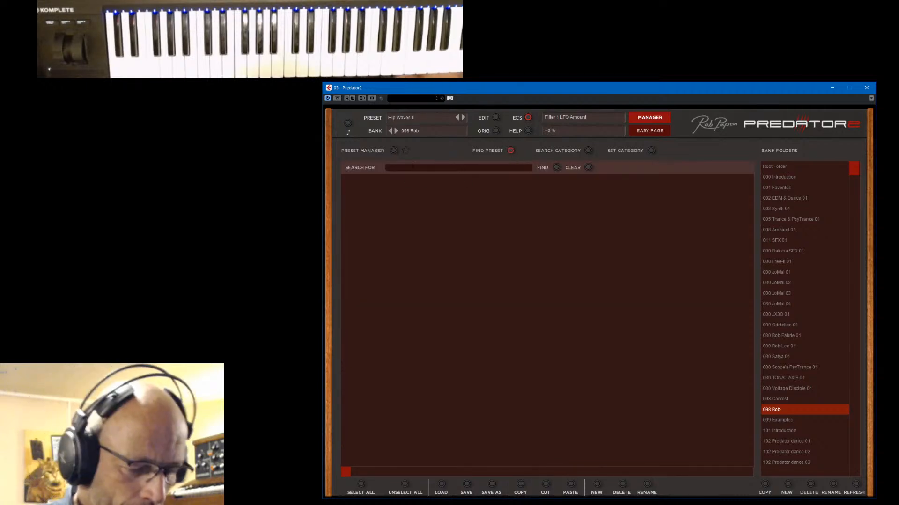
type("Hip")
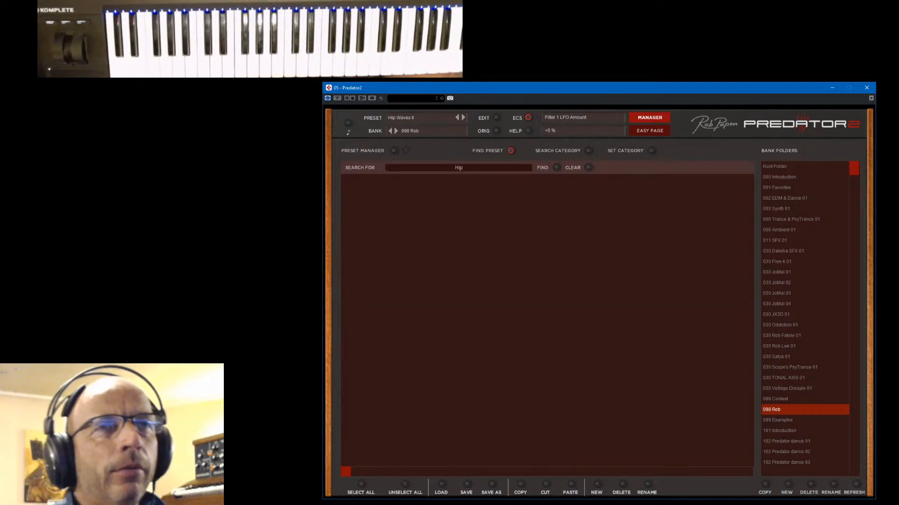
left_click(556, 167)
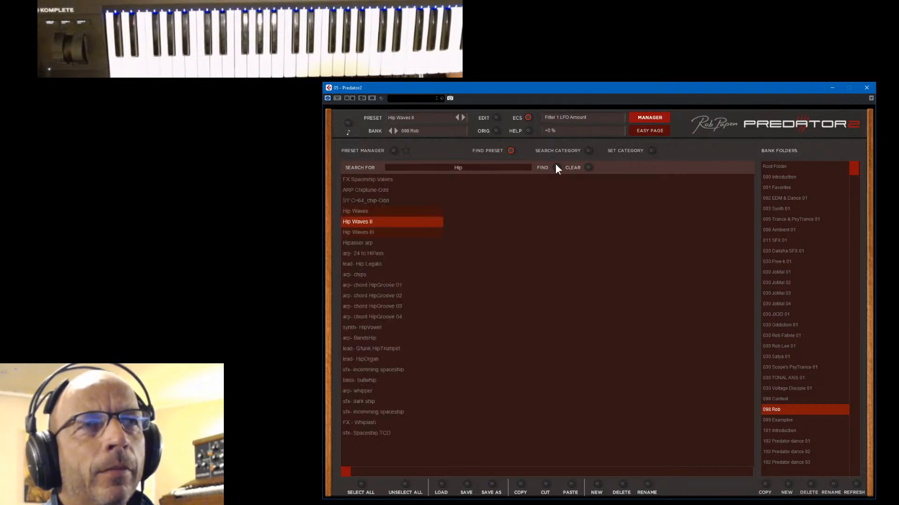
Try the presets Hip Waves III and Hip Waves, then reload Hip Waves II and close the preset manager.
left_click(355, 234)
left_click(358, 221)
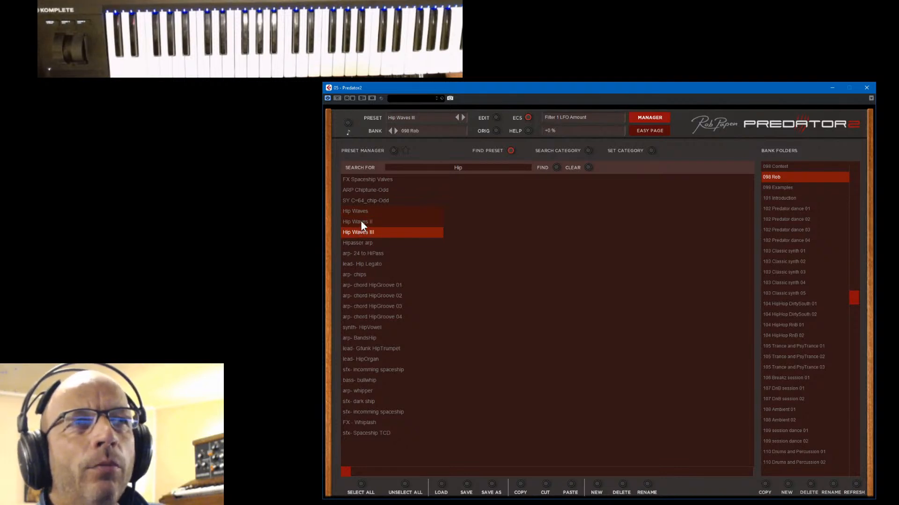
left_click(363, 211)
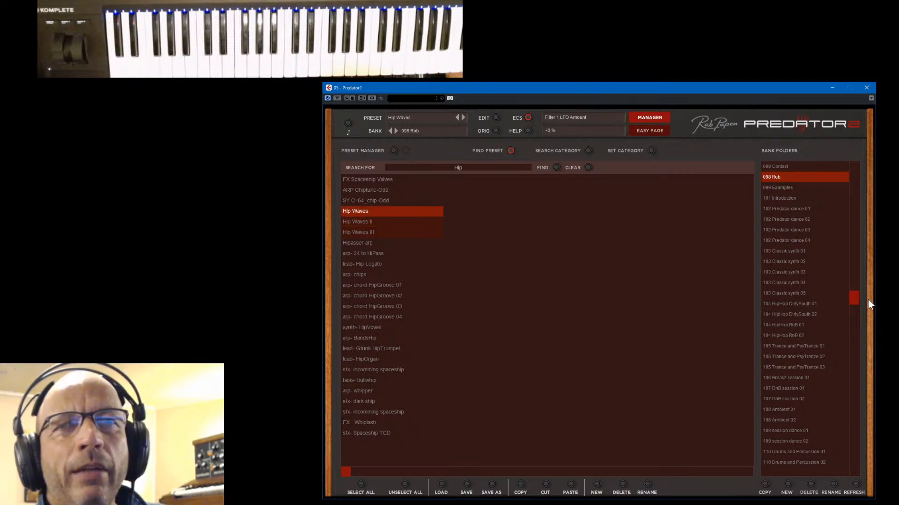
left_click_drag(858, 296, 863, 156)
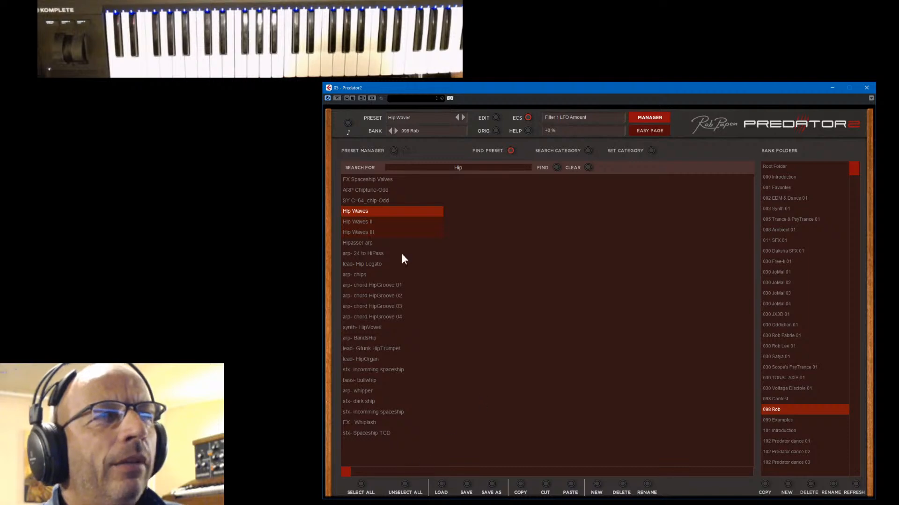
left_click(351, 221)
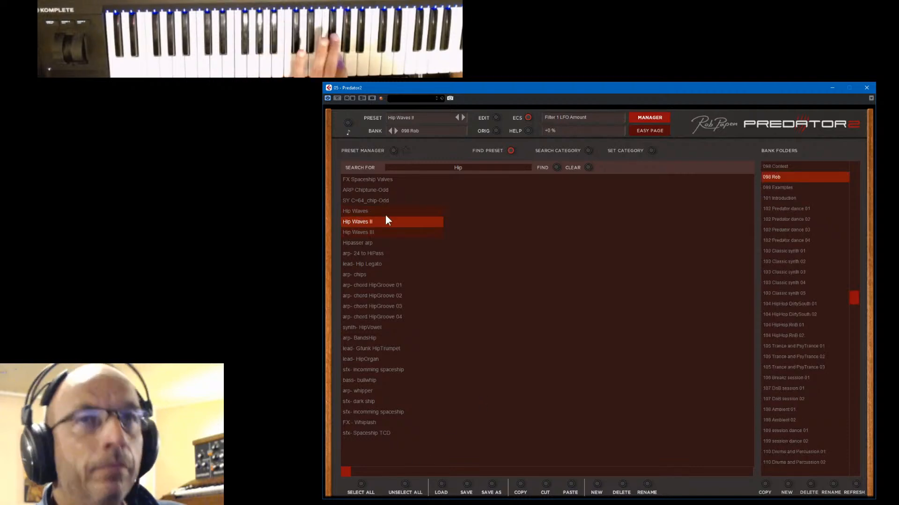
left_click(653, 117)
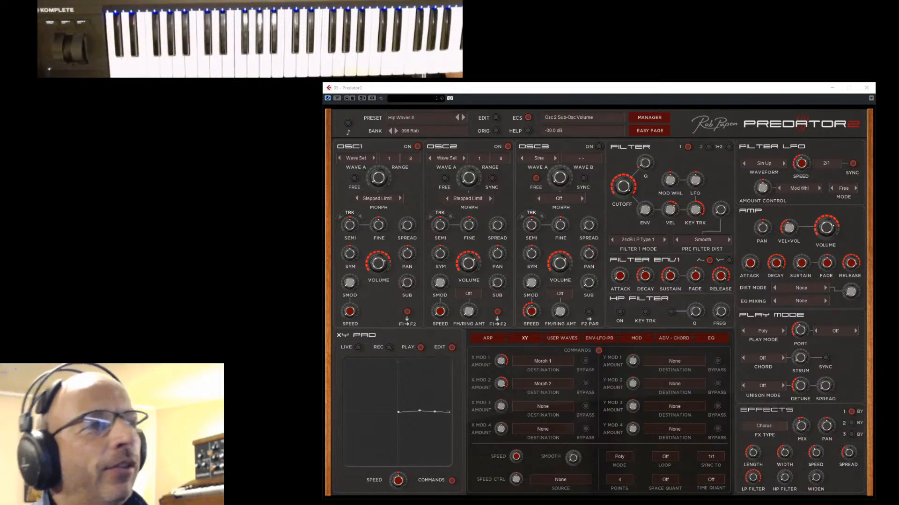
Switch to the Cubase project and add one Go2 instrument track with Stereo Out after the Predator2 Bass track.
key("F3")
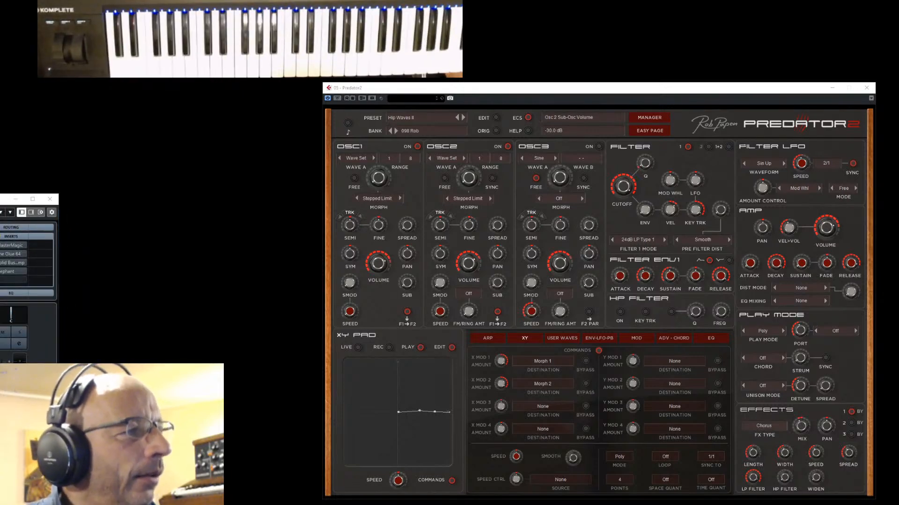
key("alt+Tab")
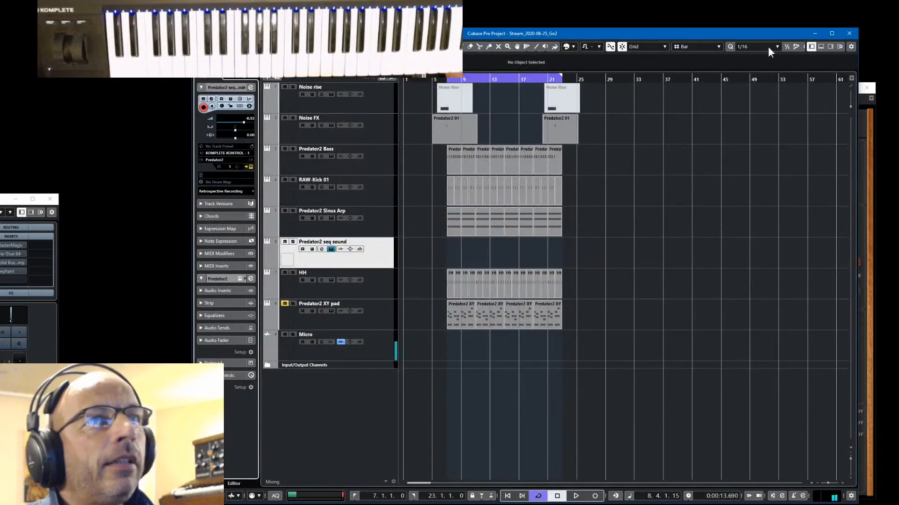
left_click(377, 162)
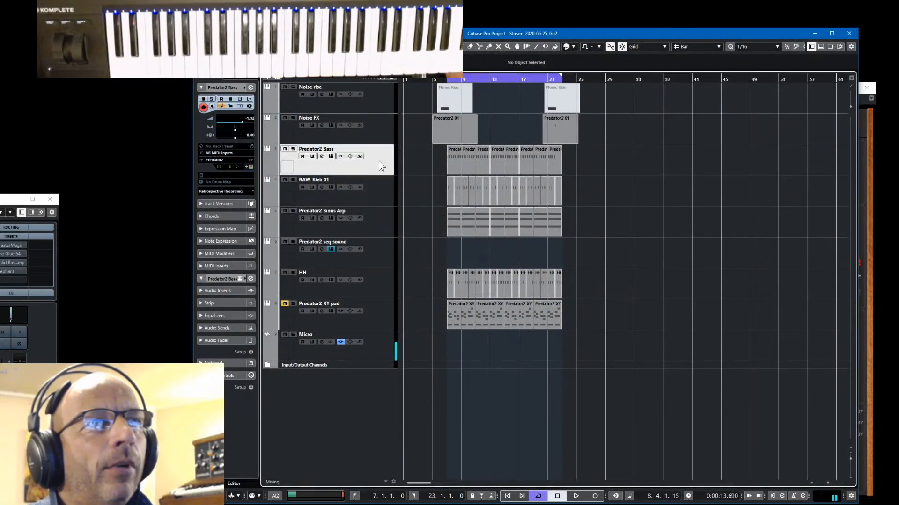
right_click(378, 161)
mouse_move(393, 165)
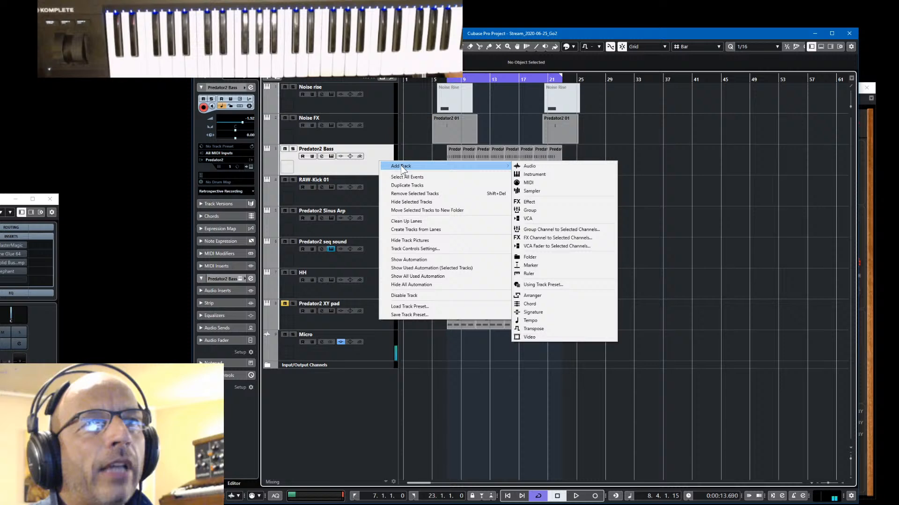
left_click(537, 173)
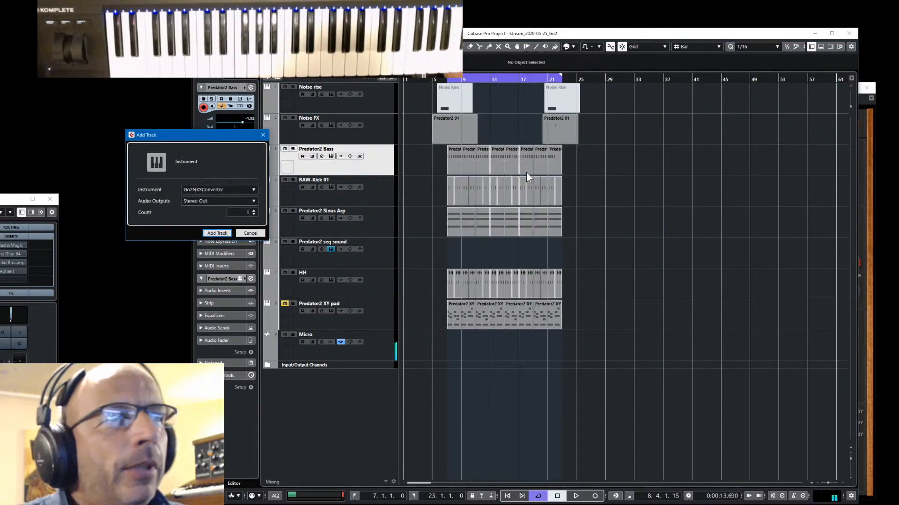
left_click(216, 189)
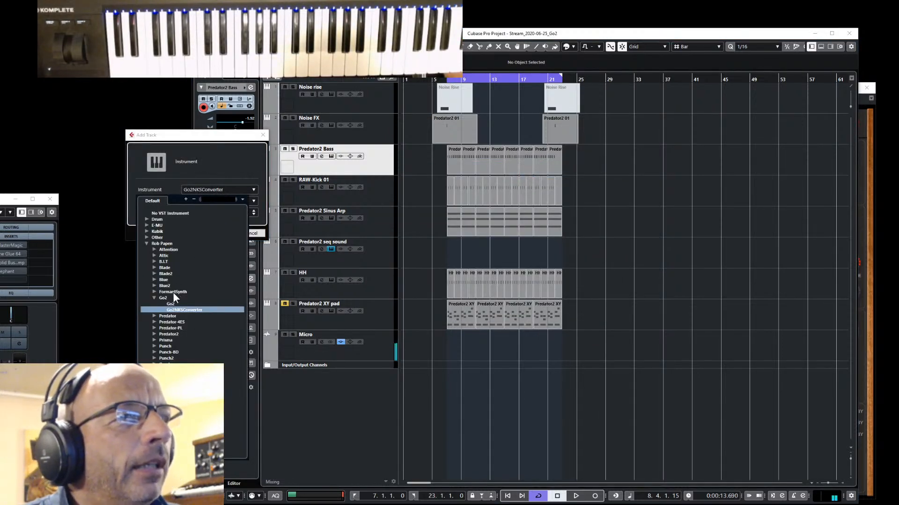
left_click(168, 304)
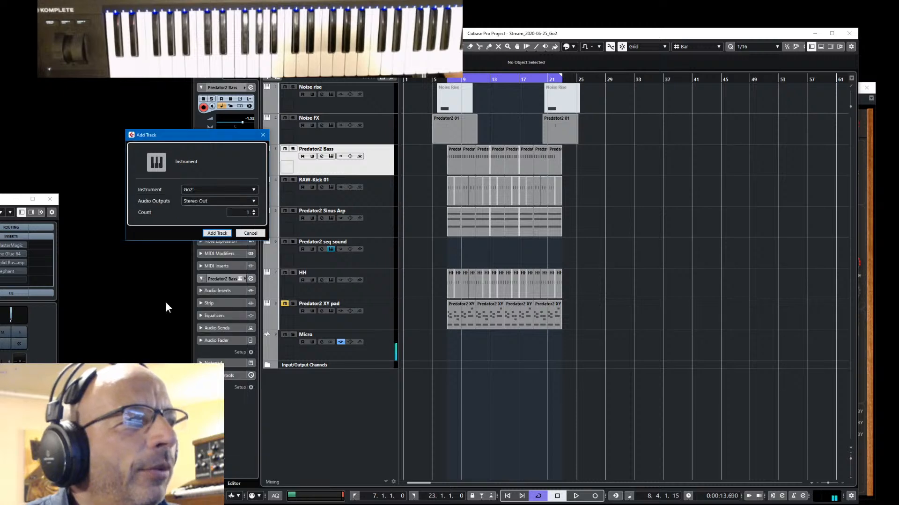
left_click(216, 233)
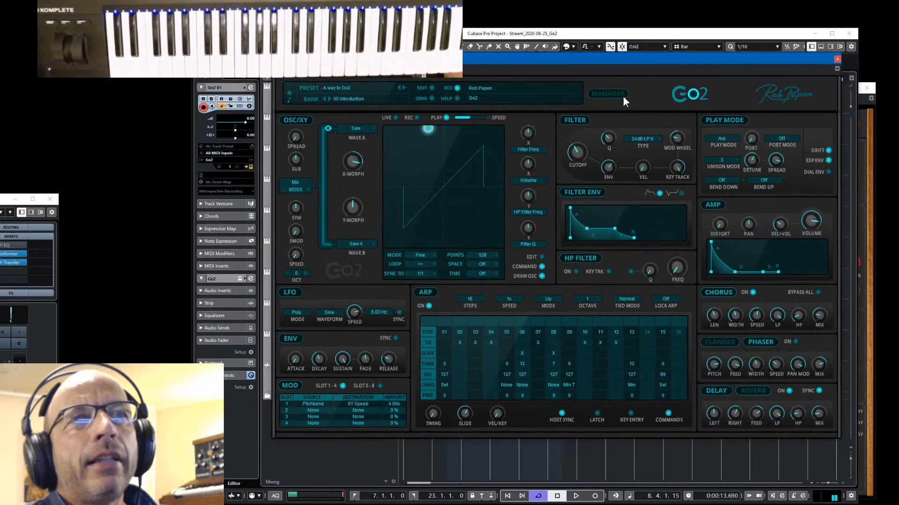
Load the preset SEQ Takeoff from Go2's Sanguinea Project 01 bank.
left_click(612, 89)
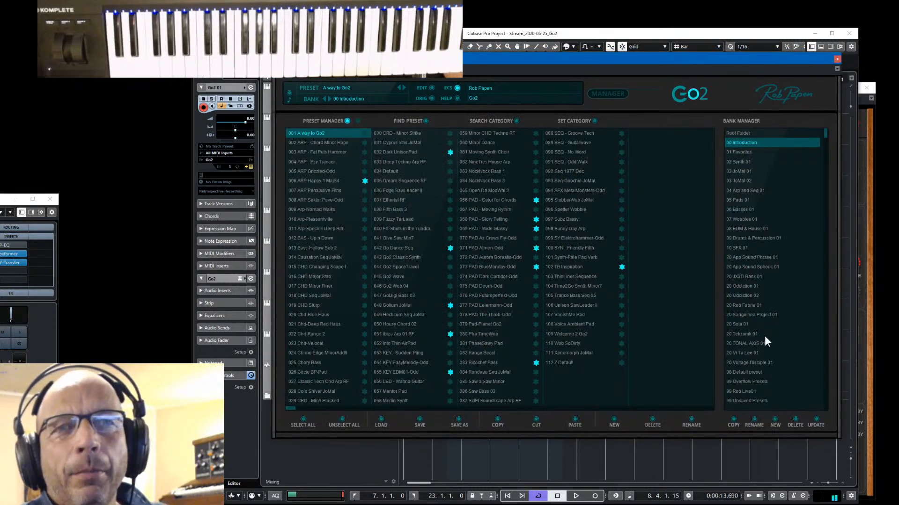
left_click(746, 313)
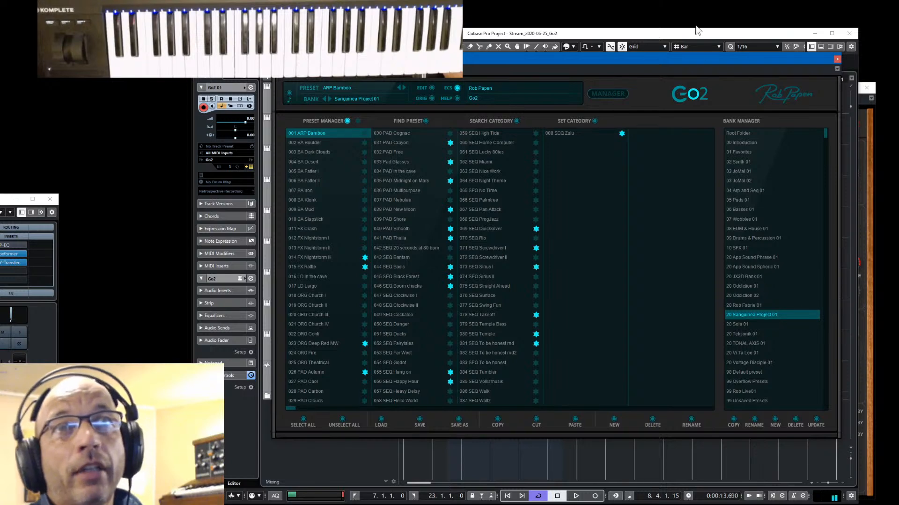
left_click_drag(687, 59, 704, 106)
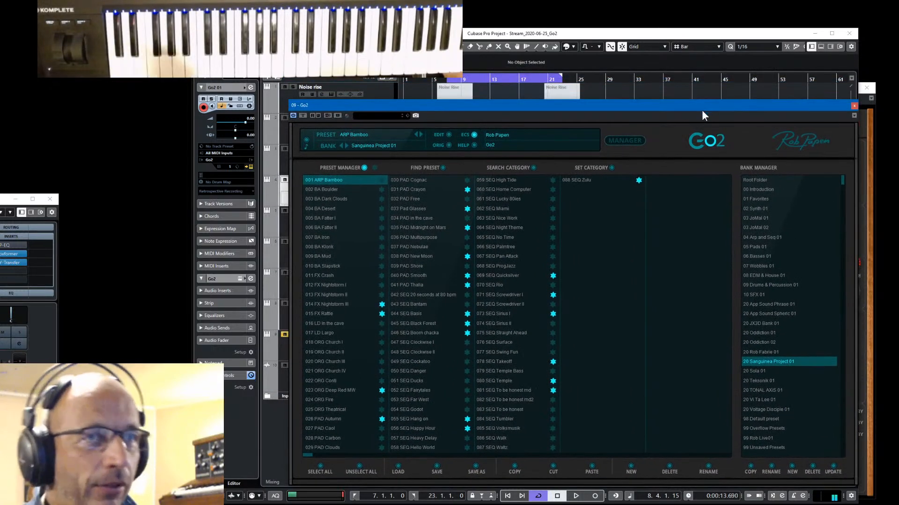
left_click(497, 360)
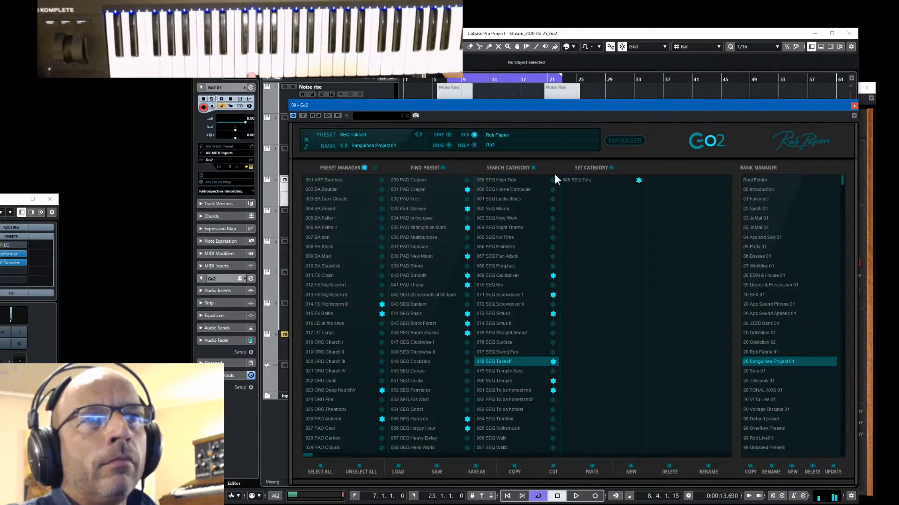
Show the category assignments of the SEQ Takeoff preset and minimise the Cubase project window behind Go2.
left_click(611, 168)
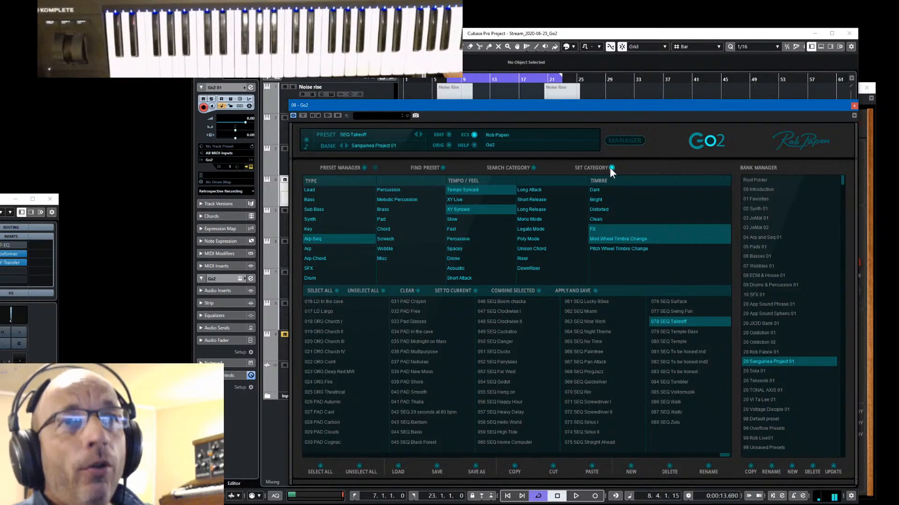
left_click(625, 139)
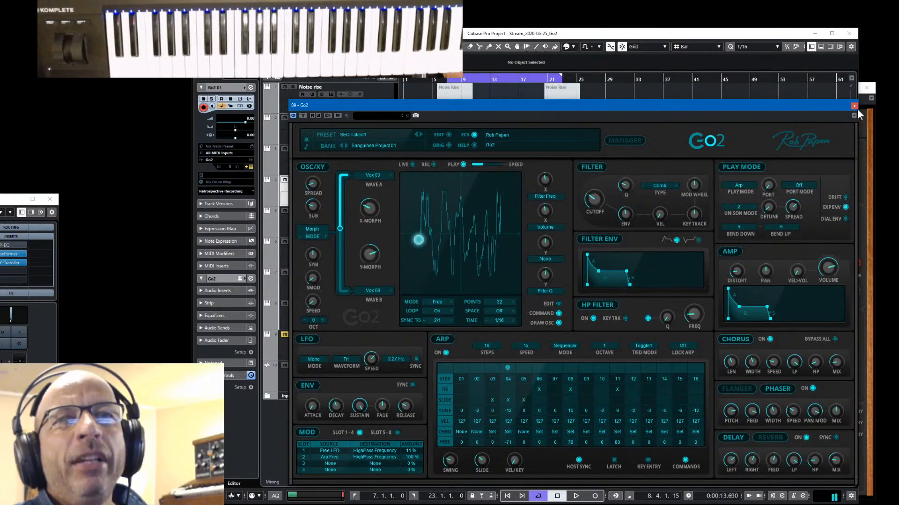
left_click(815, 33)
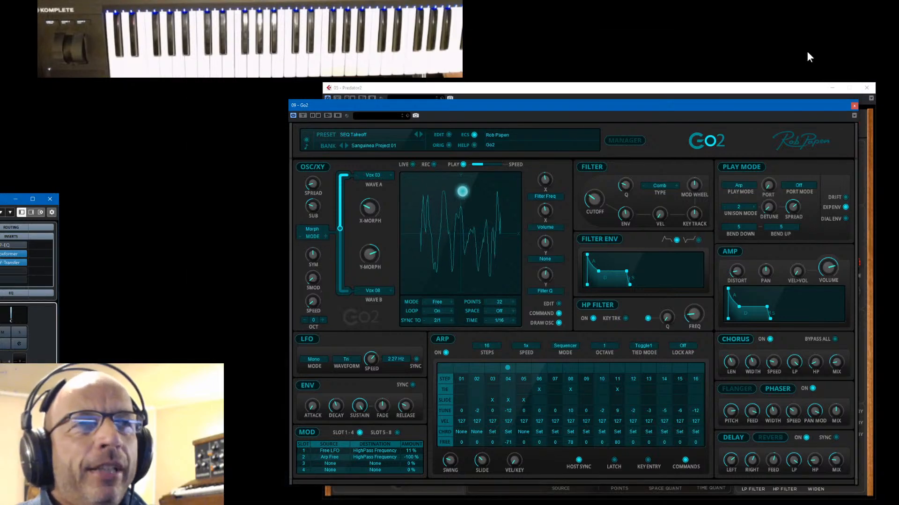
left_click(618, 138)
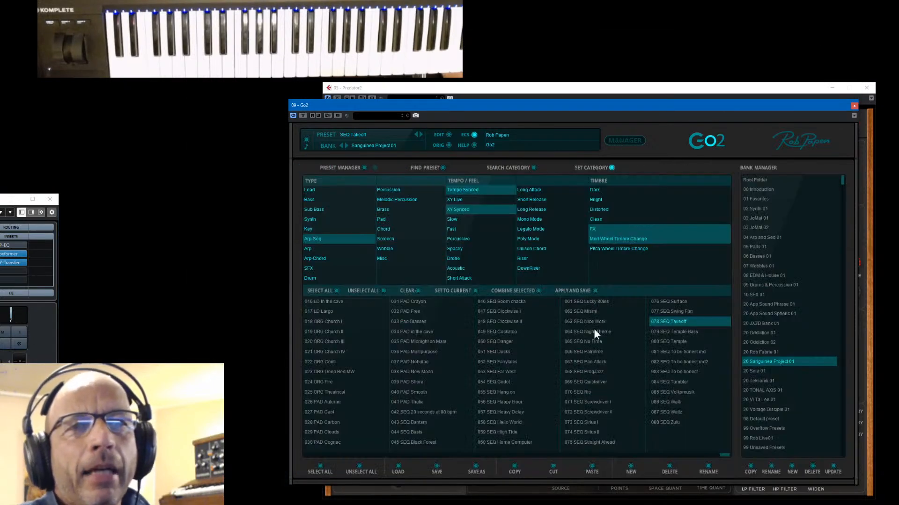
Return Go2's manager to the preset list and close the Go2 window.
left_click(364, 167)
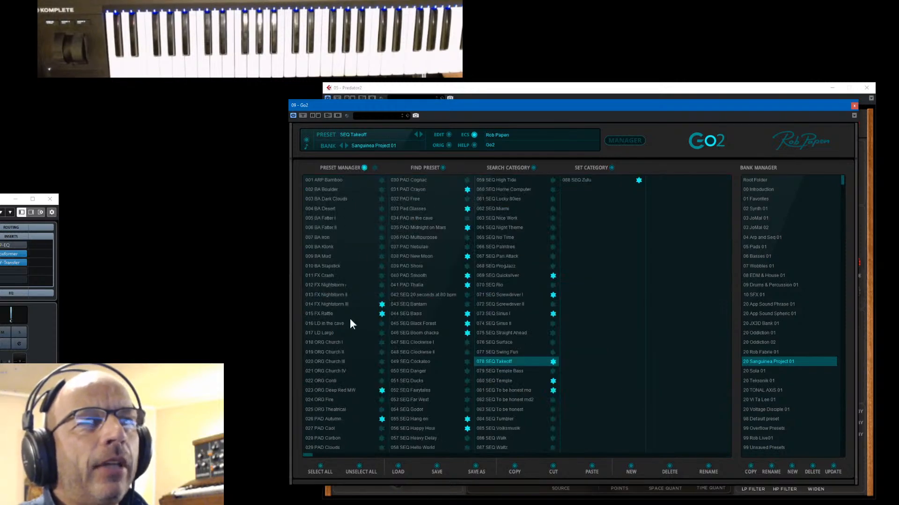
left_click(853, 106)
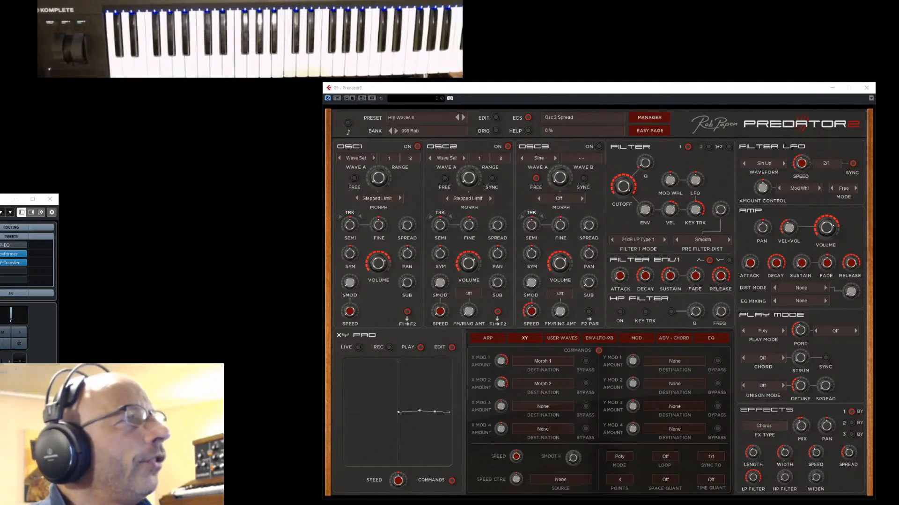
Switch to the web browser, widen its window and open the Early Bird Presets page from the Soundsets section of robpapen.com.
left_click_drag(0, 30, 737, 87)
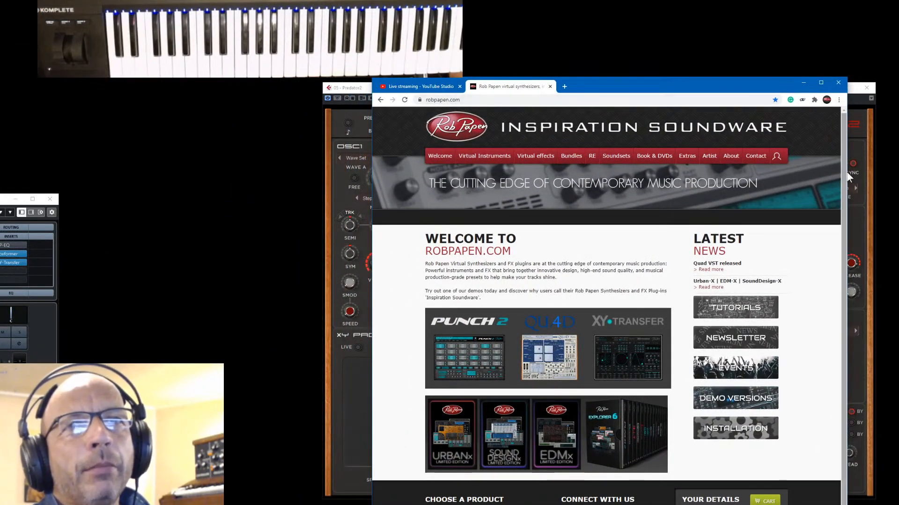
left_click_drag(848, 175, 885, 176)
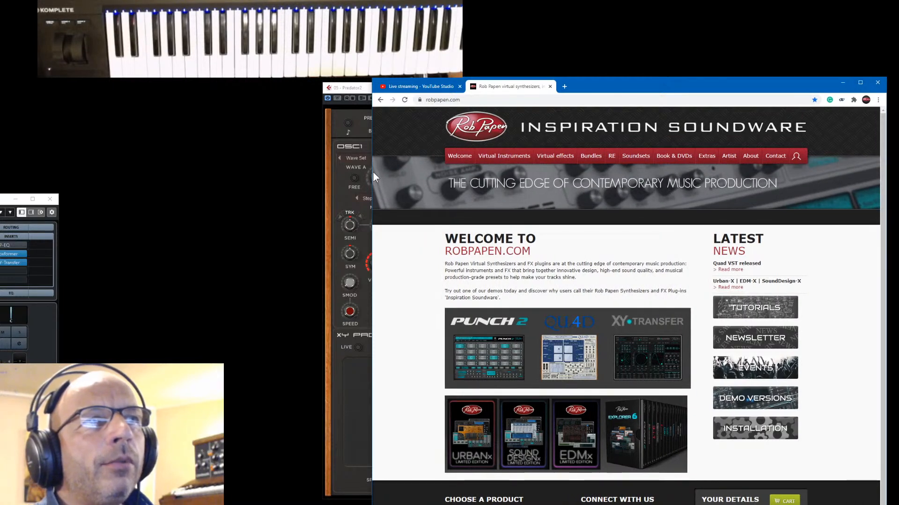
left_click_drag(372, 172, 304, 172)
mouse_move(599, 159)
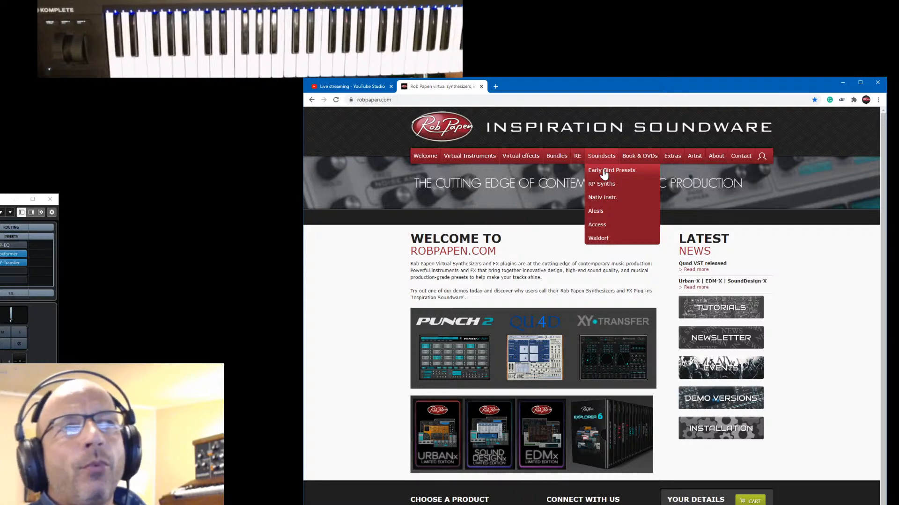
left_click(612, 175)
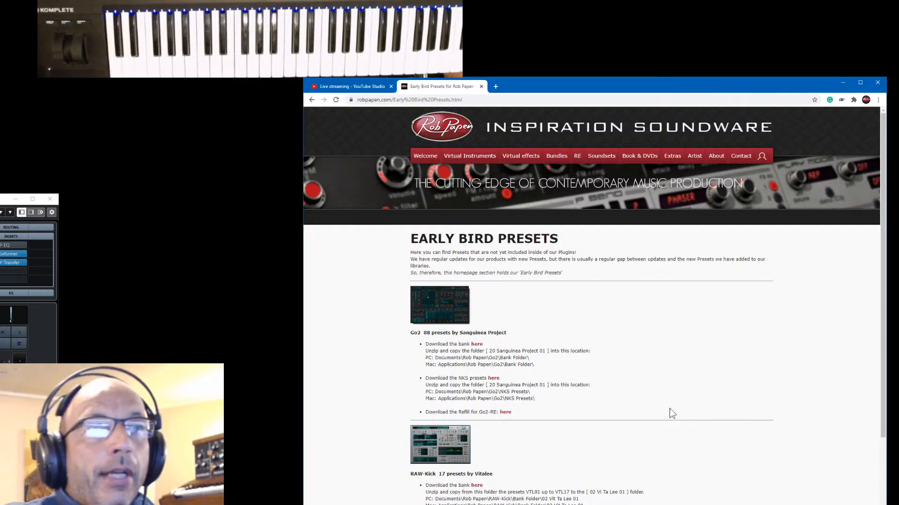
Examine the Early Bird Presets downloads for Go2, RAW-Kick and Predator-2, and move the browser window out of view.
scroll(669, 409, "down", 3)
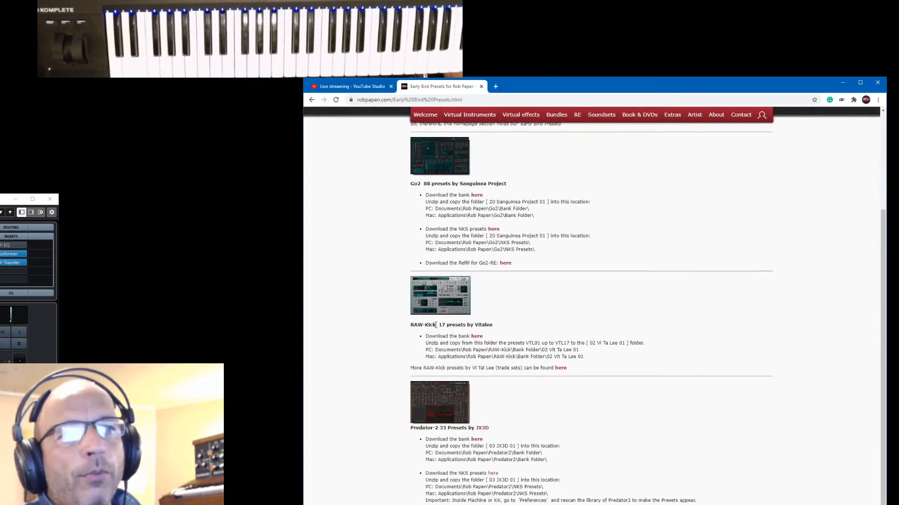
scroll(545, 334, "down", 1)
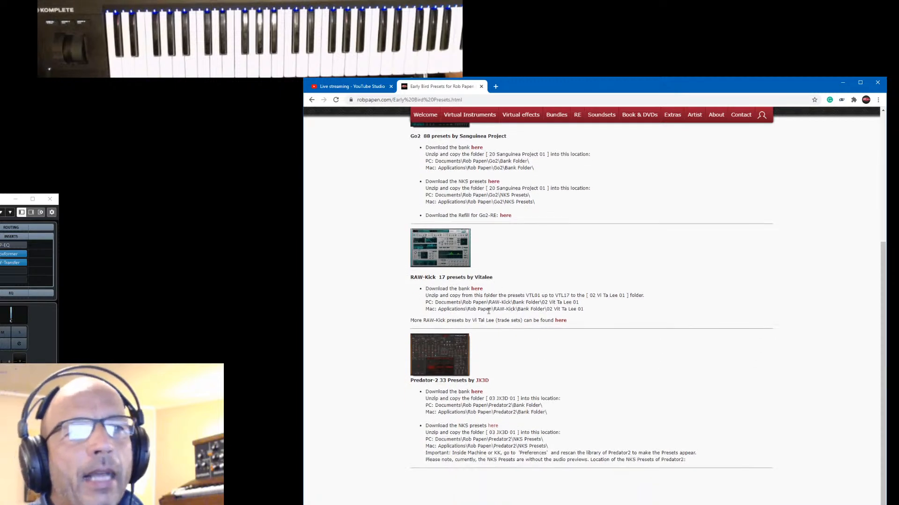
scroll(487, 300, "down", 1)
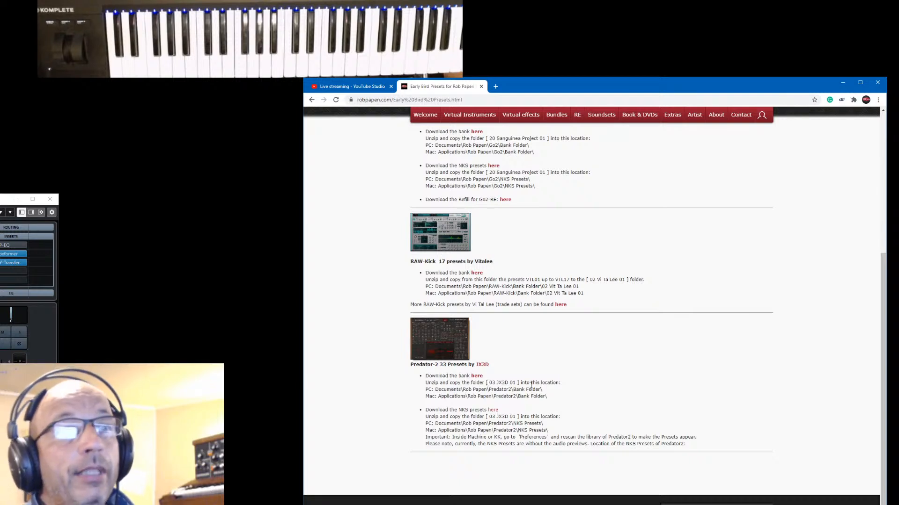
scroll(530, 383, "up", 5)
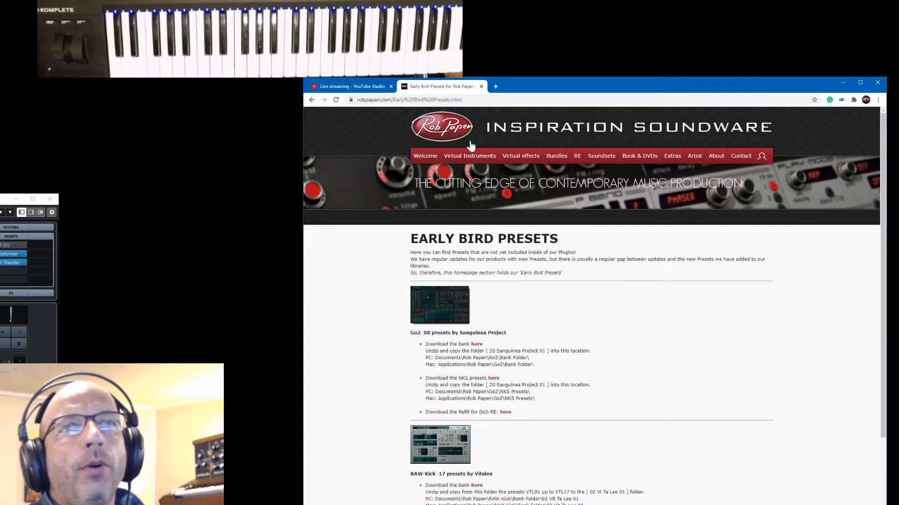
left_click_drag(603, 86, 0, 13)
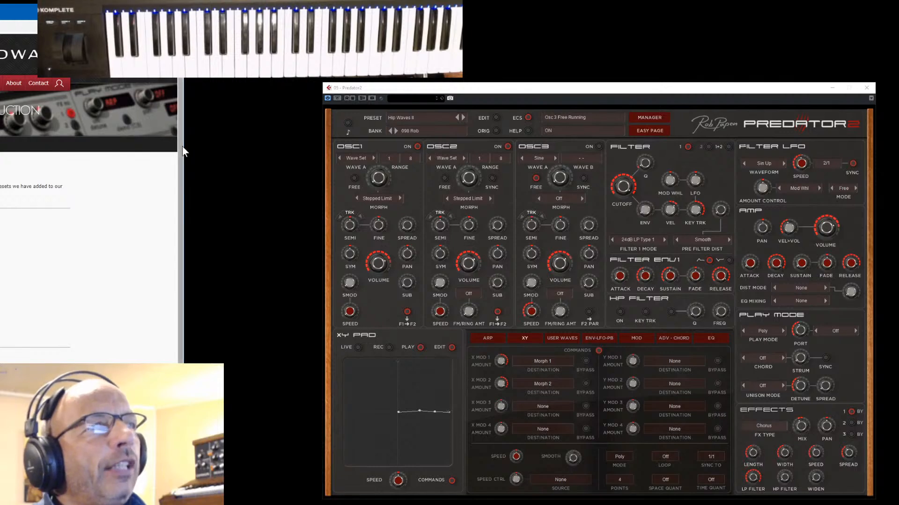
left_click_drag(183, 147, 0, 148)
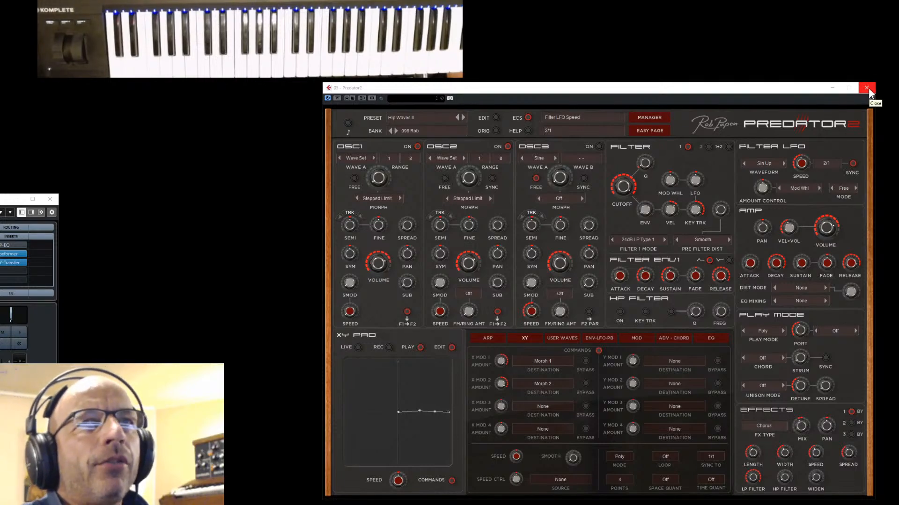
Close Predator2, open the Go2 instrument of the Go2 01 track and minimise the Cubase project window behind it.
left_click(766, 89)
left_click(866, 89)
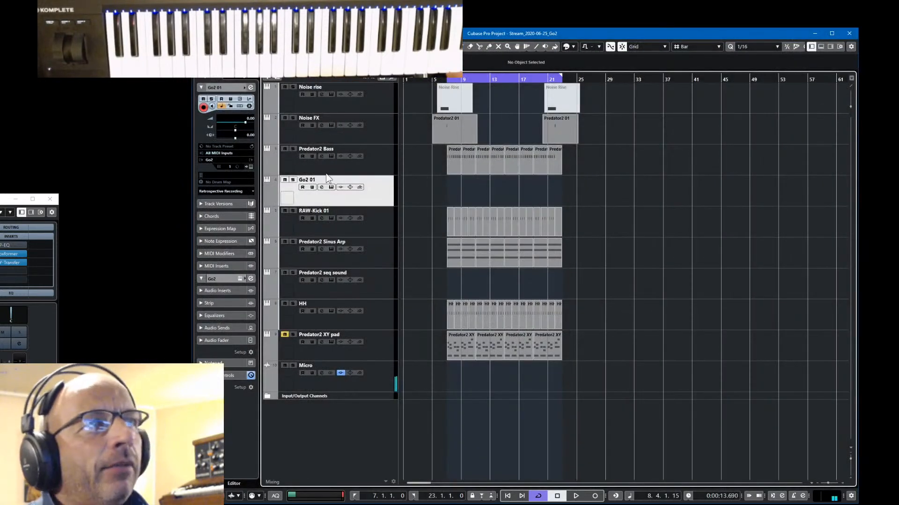
left_click(249, 167)
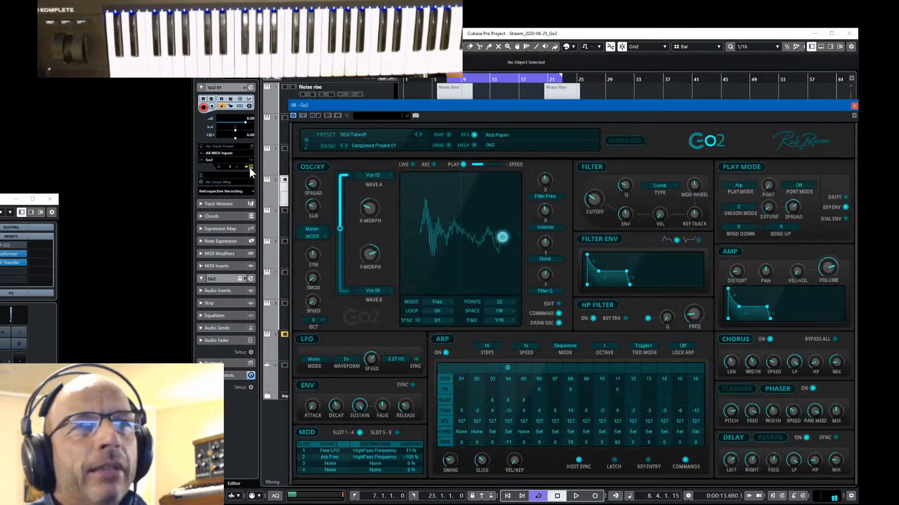
left_click(814, 33)
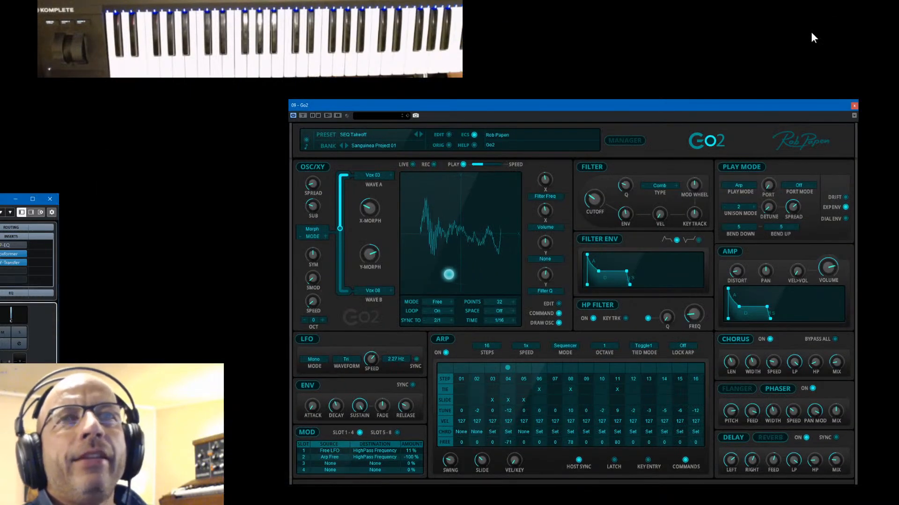
left_click_drag(785, 108, 796, 107)
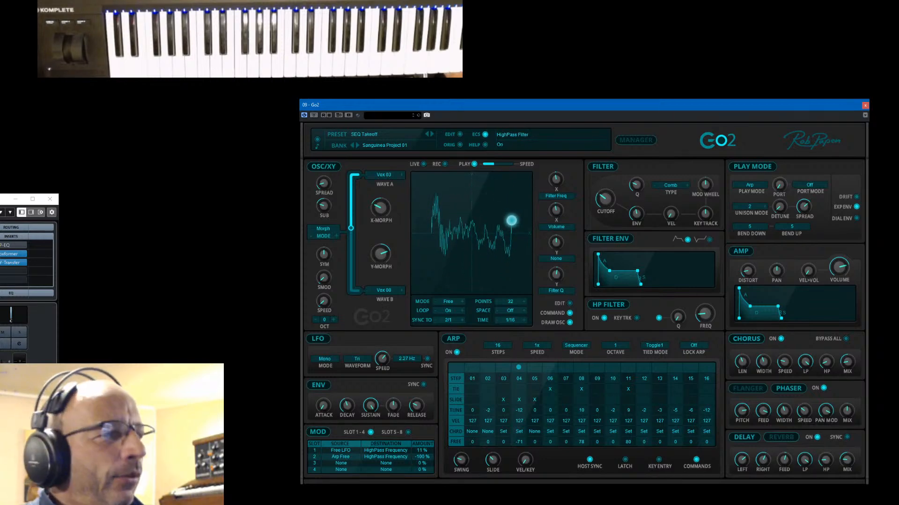
Restore the Cubase project window beside Go2, open Predator2 from the Predator2 seq sound track and minimise the project again.
key("alt+Tab")
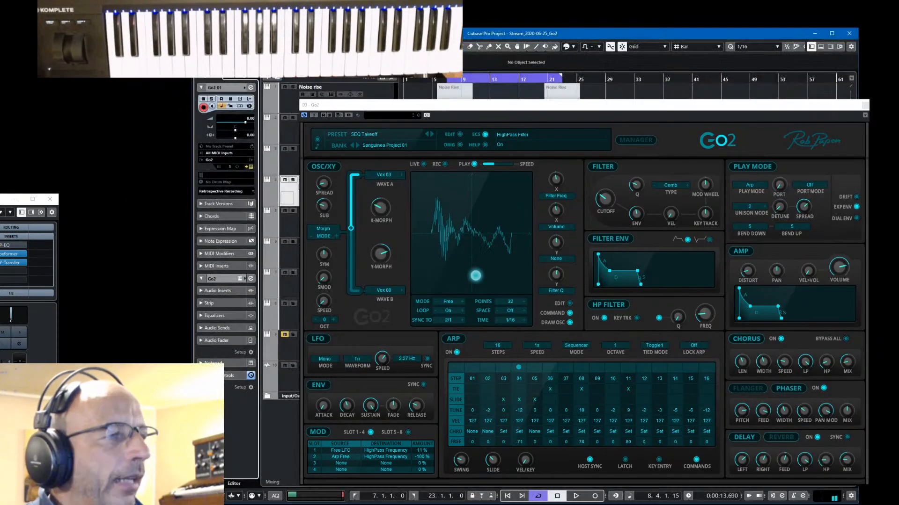
left_click_drag(421, 33, 85, 45)
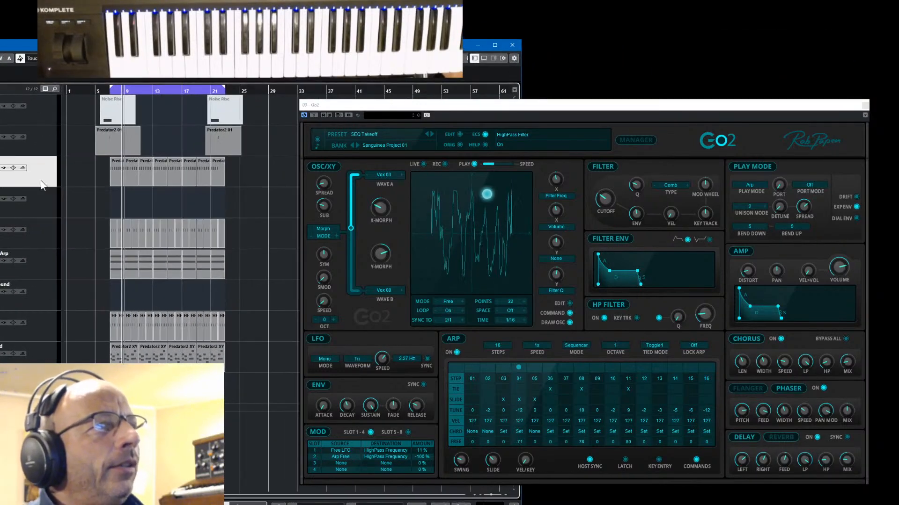
left_click(42, 295)
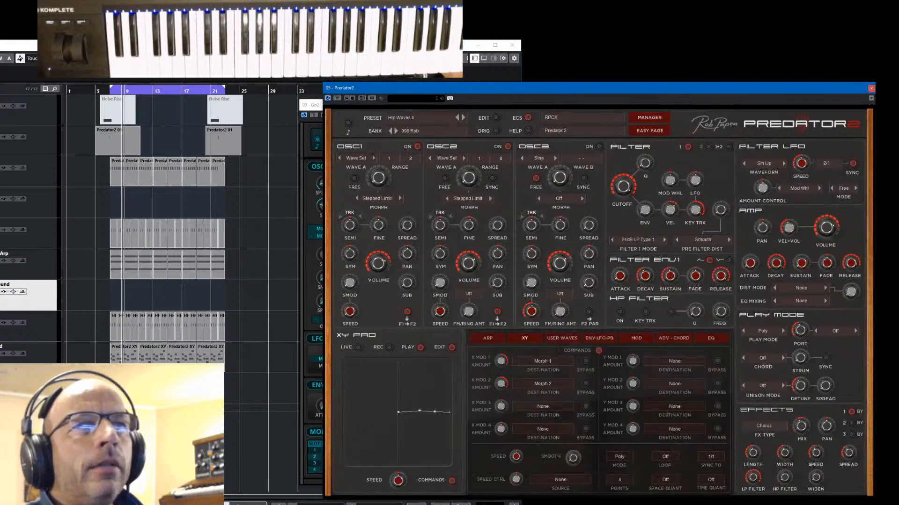
left_click(478, 44)
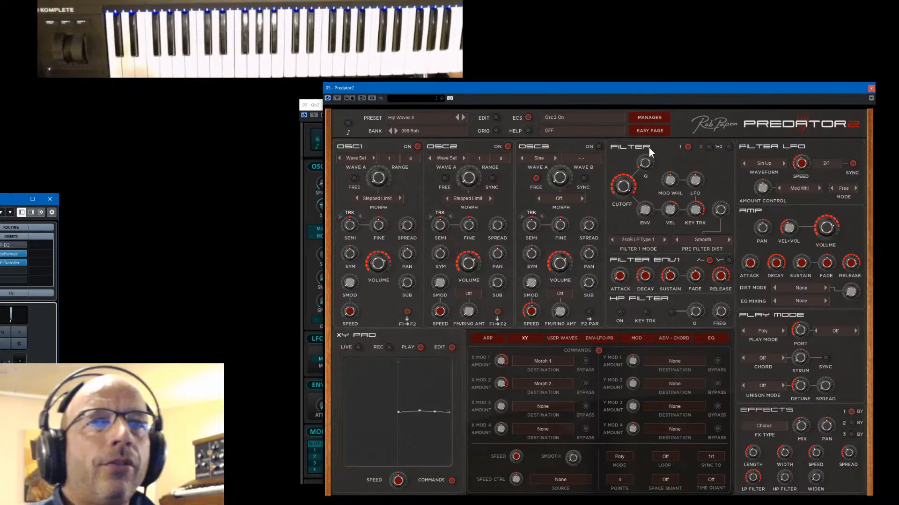
Show Predator2's second filter and effect slots 2 and 3, ending on effect slot 1.
left_click(708, 147)
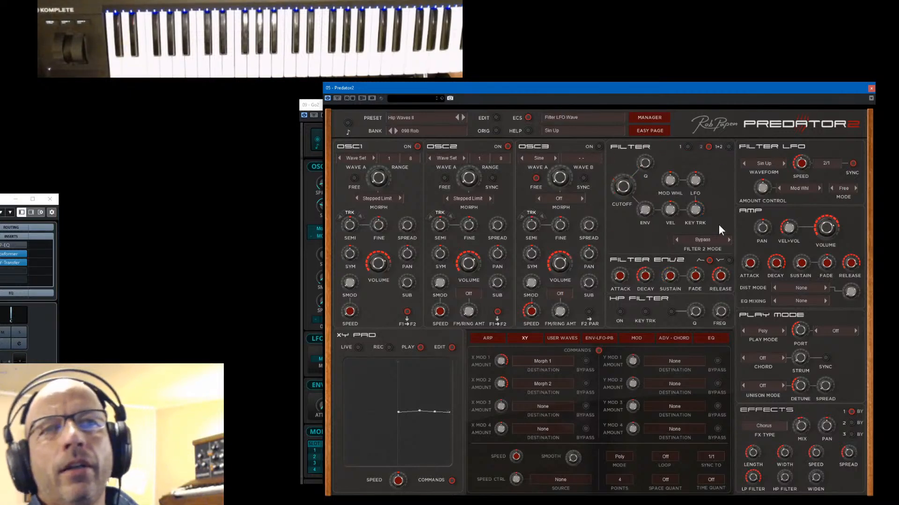
left_click(852, 423)
left_click(851, 435)
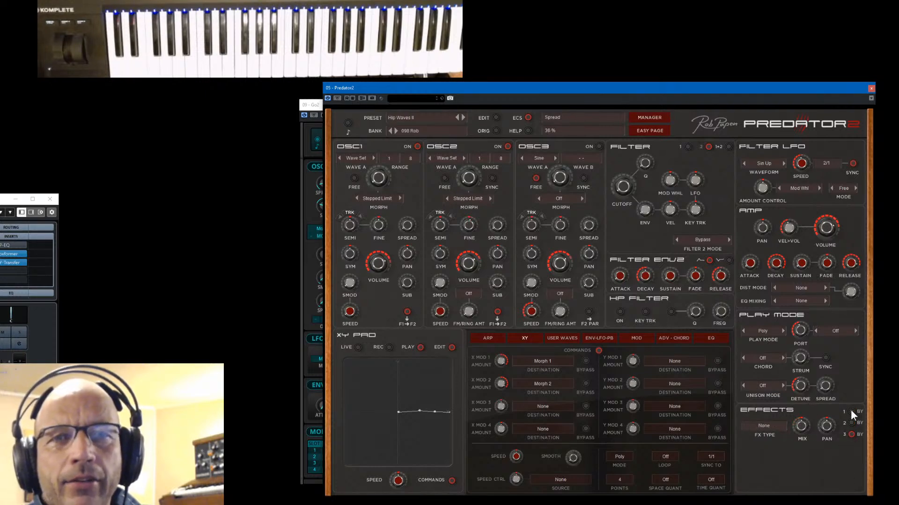
left_click(850, 412)
Show Predator2's arpeggiator, XY and user wave pages, including the big-screen wave editor, and return to the normal view.
left_click(488, 335)
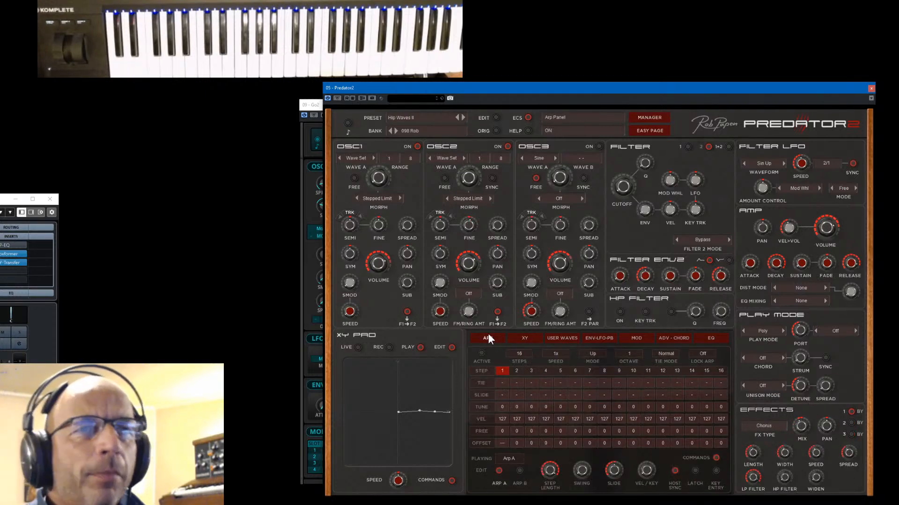
left_click(532, 335)
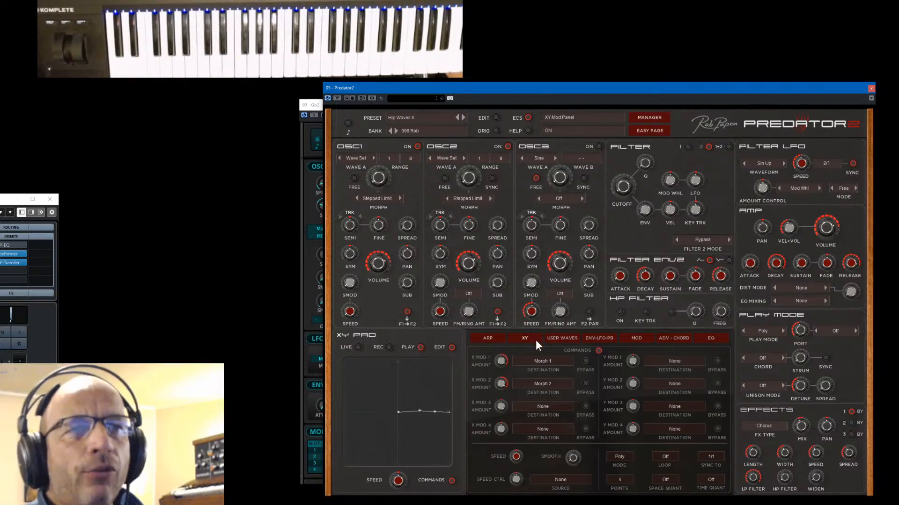
left_click(560, 339)
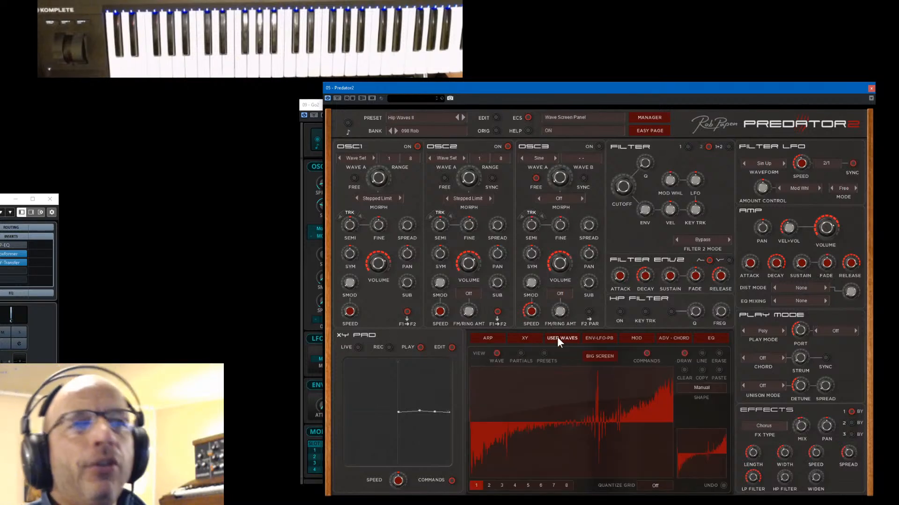
left_click(601, 356)
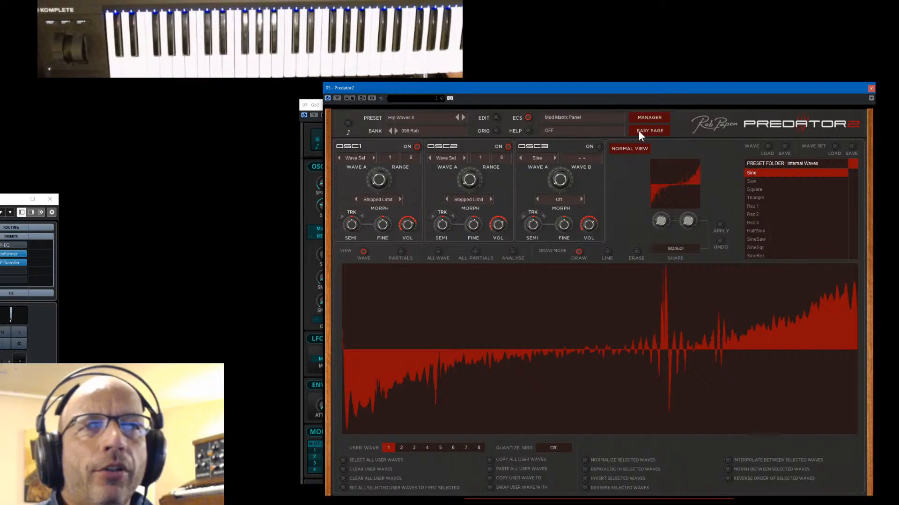
left_click(635, 151)
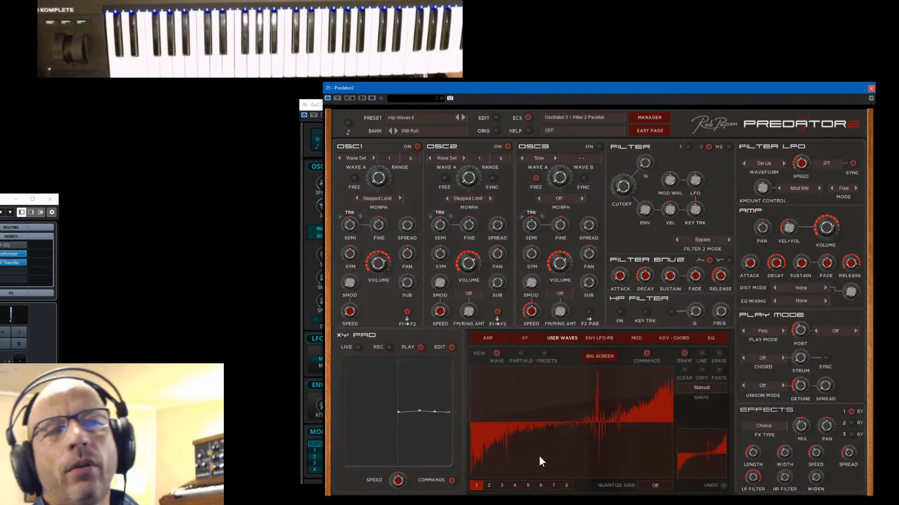
Show Predator2's envelope, LFO, pitch bend, modulation matrix, advanced/chord and EQ pages, ending on the arpeggiator page.
left_click(595, 338)
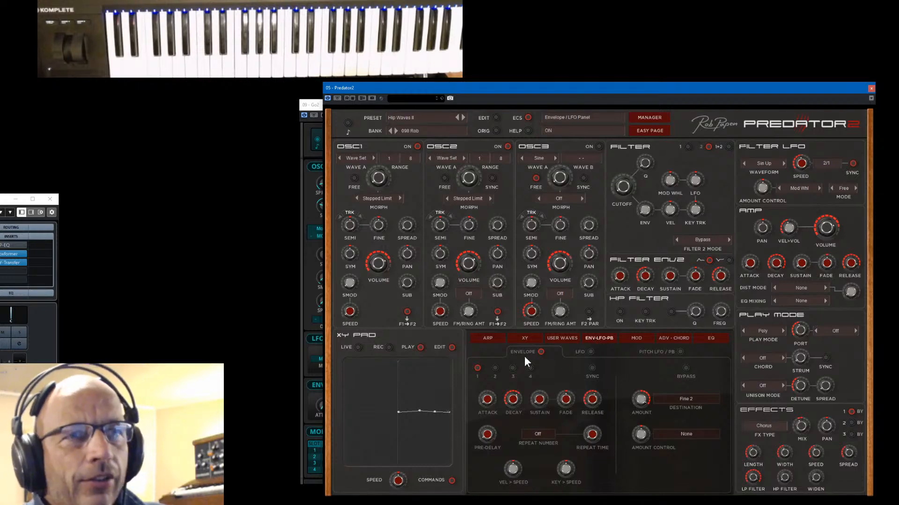
left_click(592, 351)
left_click(681, 352)
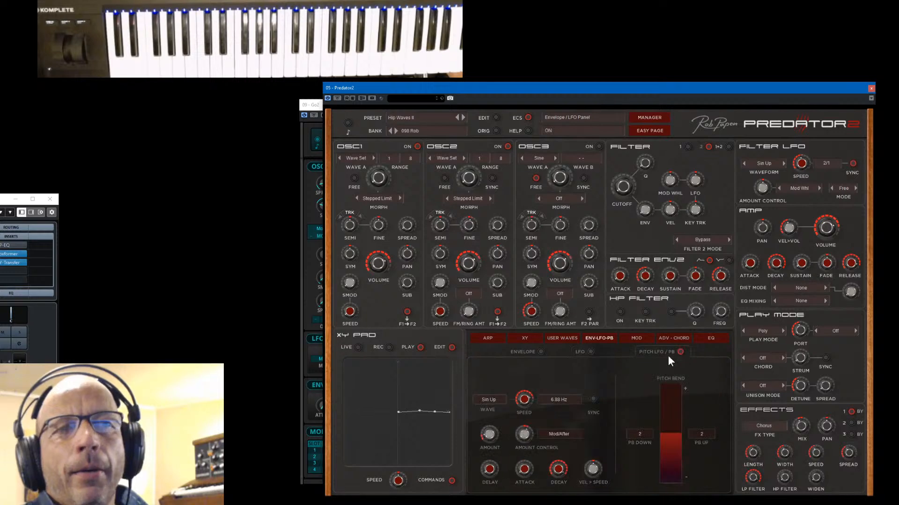
left_click(645, 336)
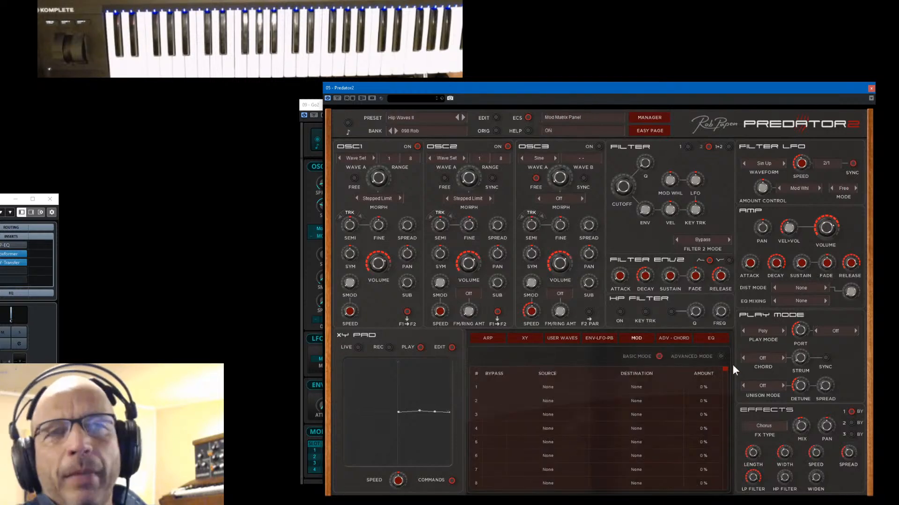
left_click(673, 338)
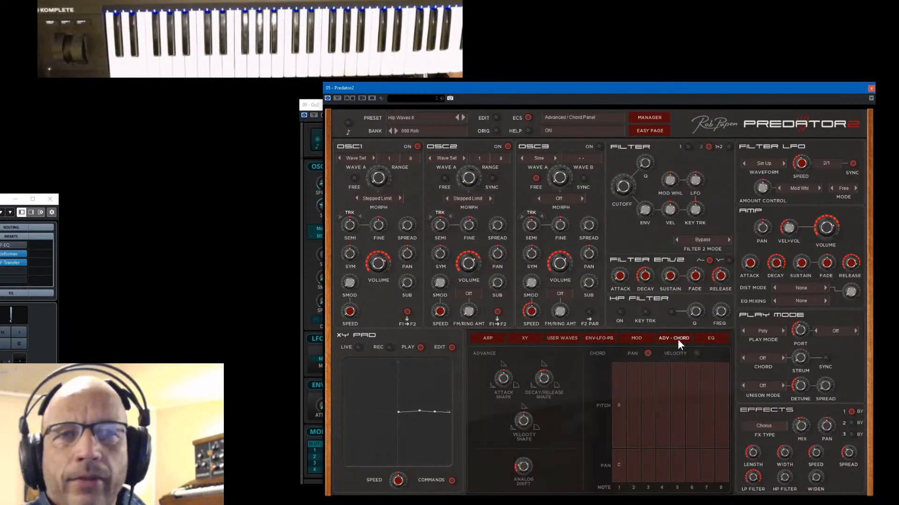
left_click(709, 340)
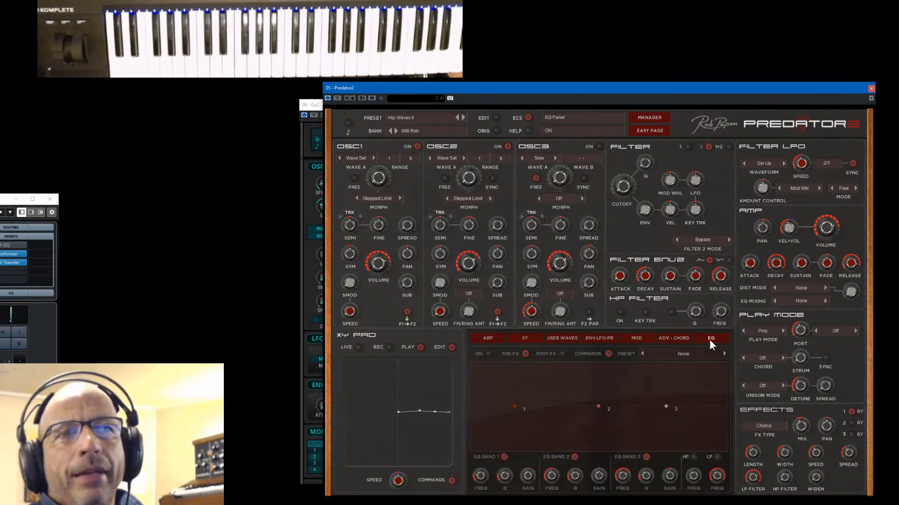
left_click(486, 339)
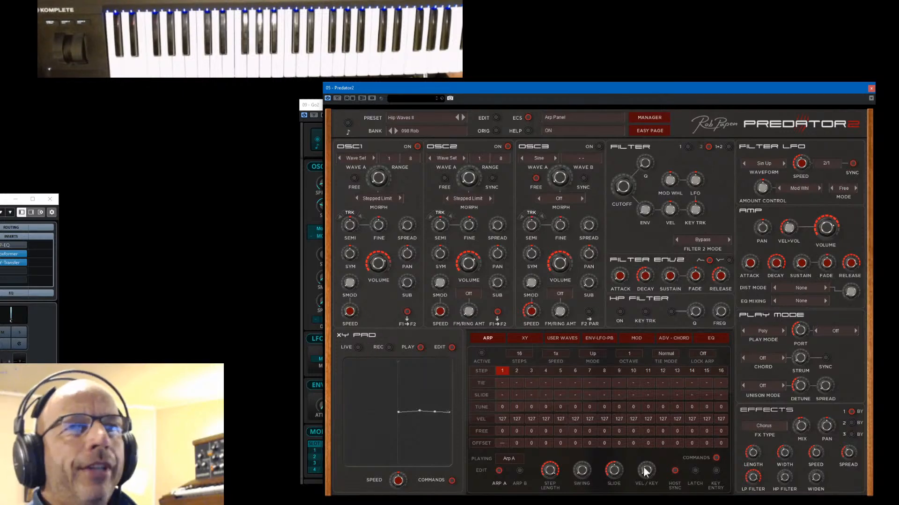
Close the Predator2 window and bring back the Cubase project window beside Go2.
left_click(871, 89)
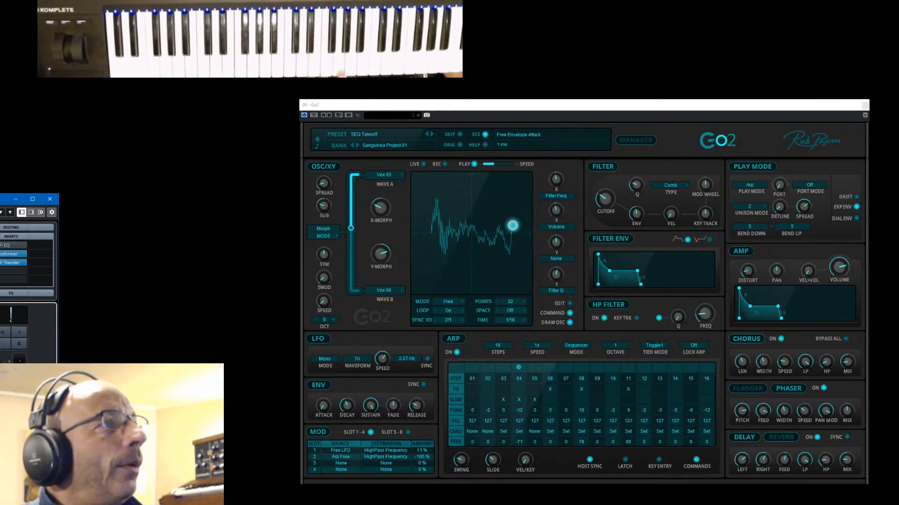
key("alt+Tab")
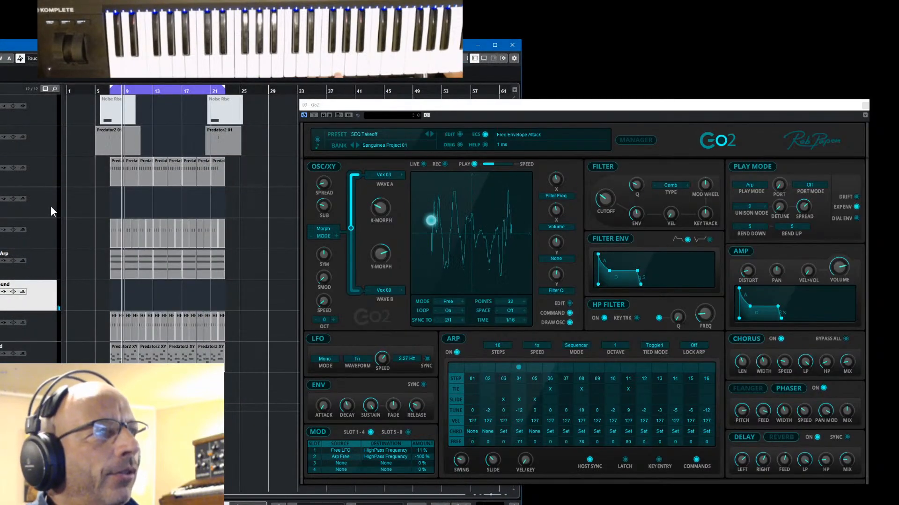
Select the Go2 track and minimise the Cubase project window, keeping the Go2 plug-in window in view.
left_click(50, 206)
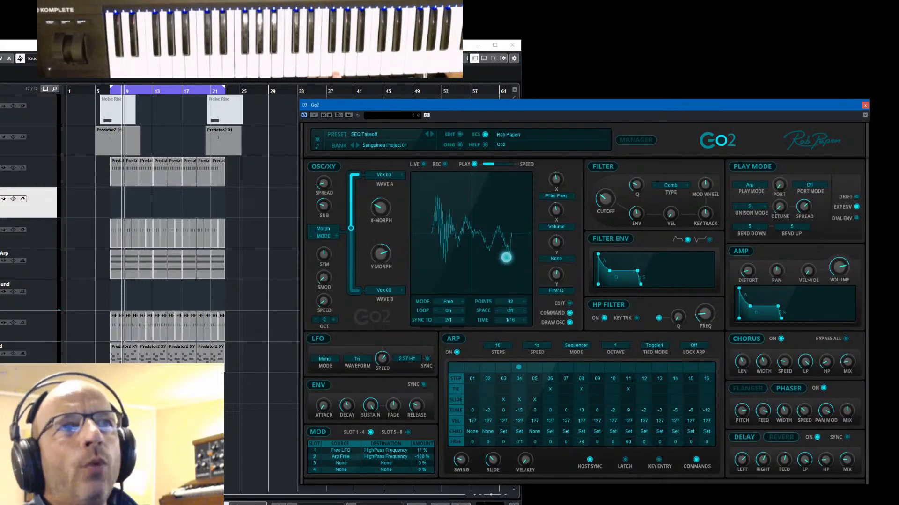
left_click(477, 44)
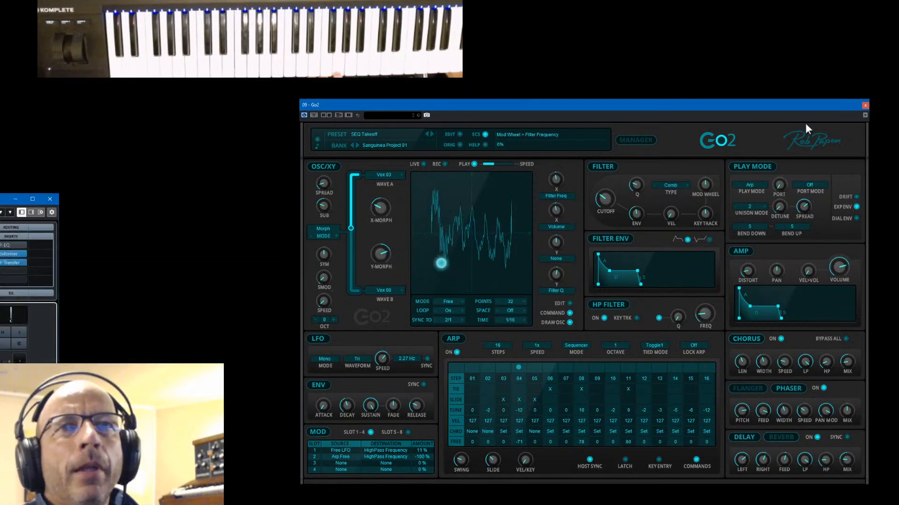
left_click_drag(818, 107, 822, 109)
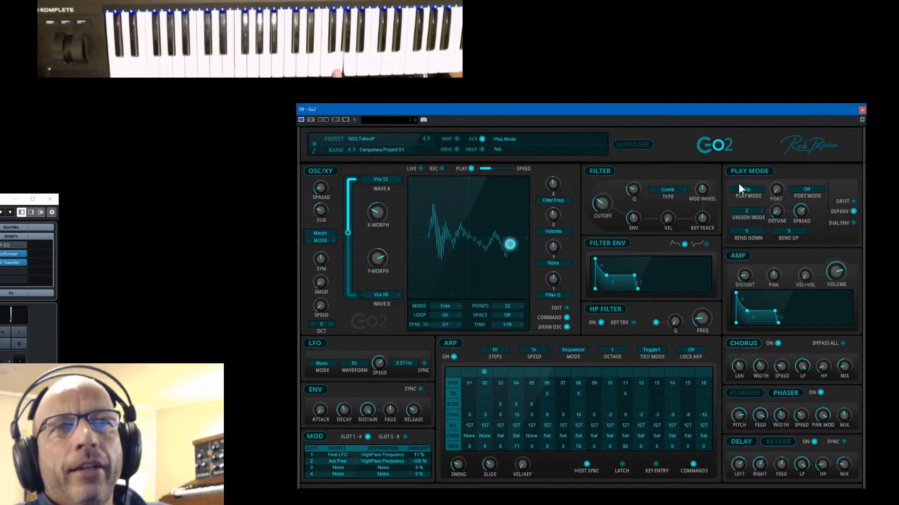
Audition Go2's SEQ Sirius I preset from the Sanguinea Project 01 bank on the synth page and advance to SEQ Sirius II.
left_click(629, 145)
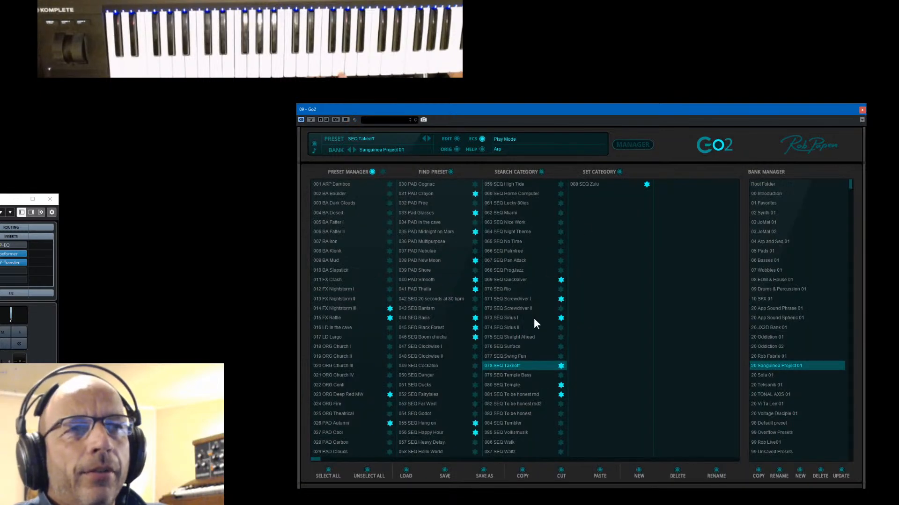
left_click(509, 318)
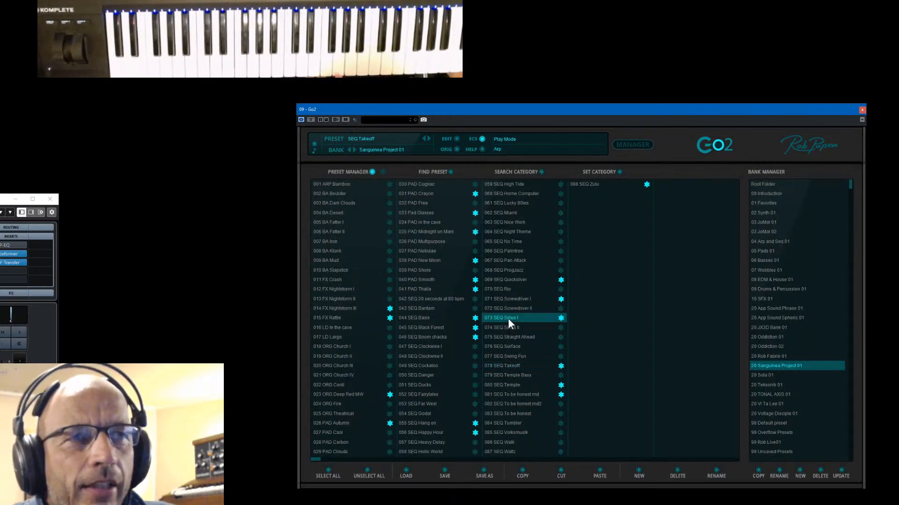
left_click(630, 145)
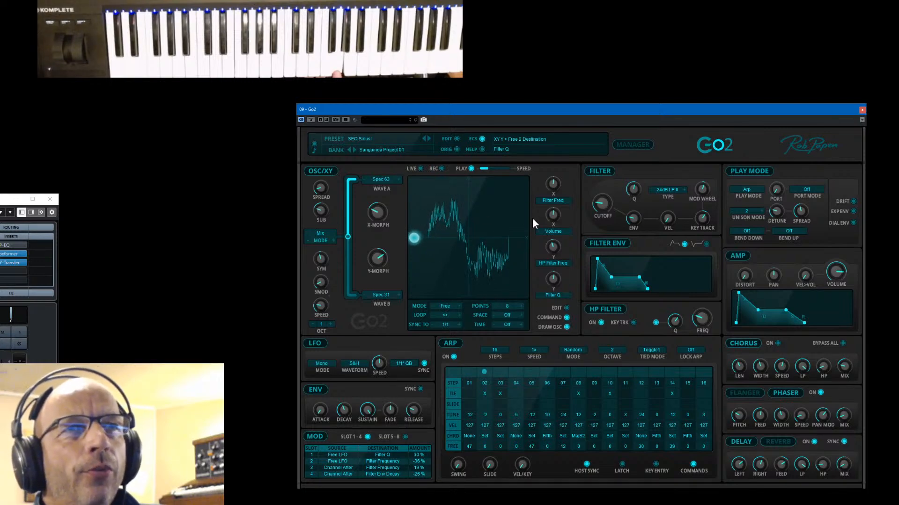
left_click(428, 139)
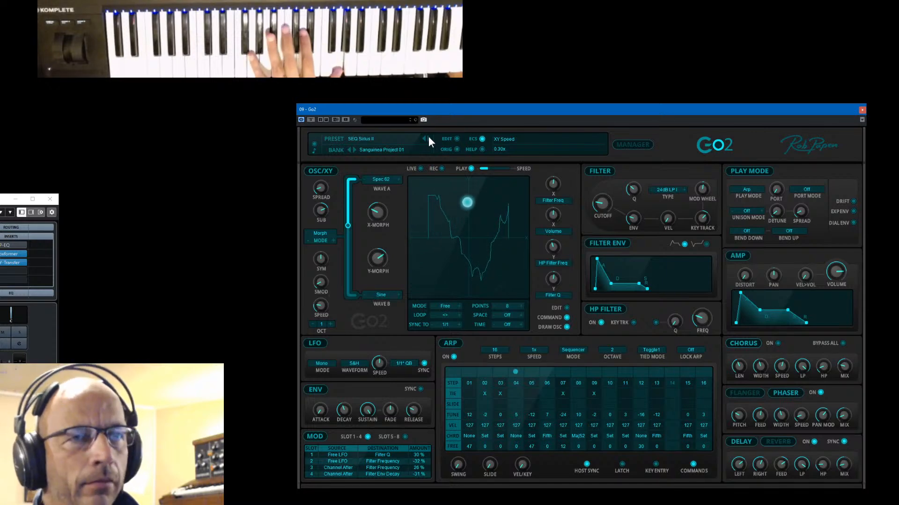
Audition Paradox Pad and Spazz Orch FX from Go2's 03 JoMal 01 bank, ending with Continental Seq loaded on the synth page.
left_click(637, 144)
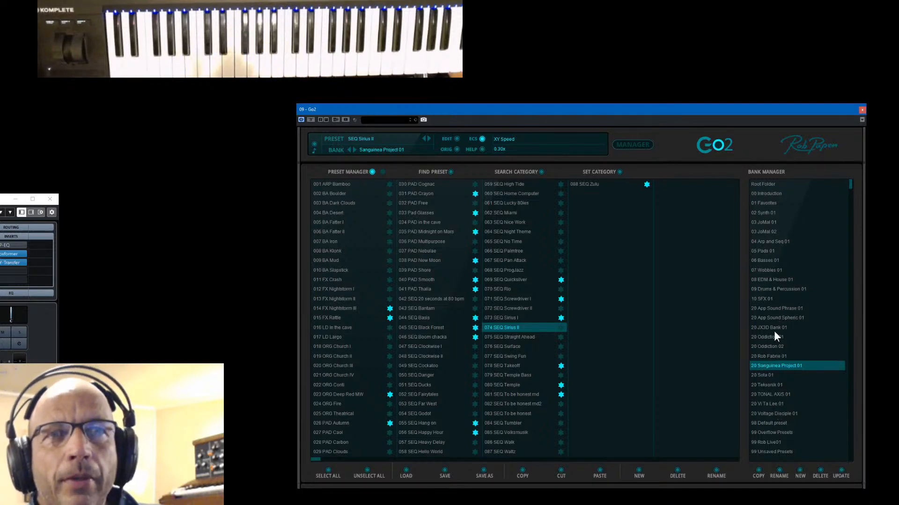
left_click(763, 222)
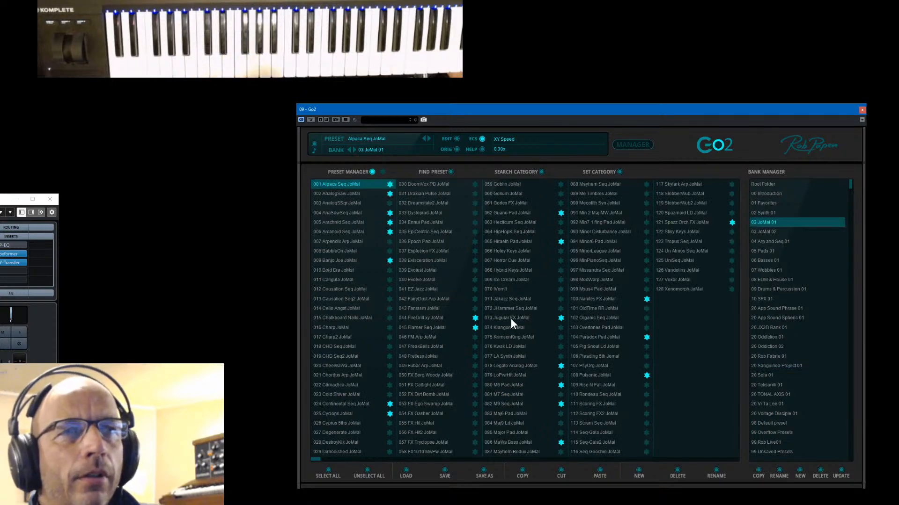
left_click(588, 336)
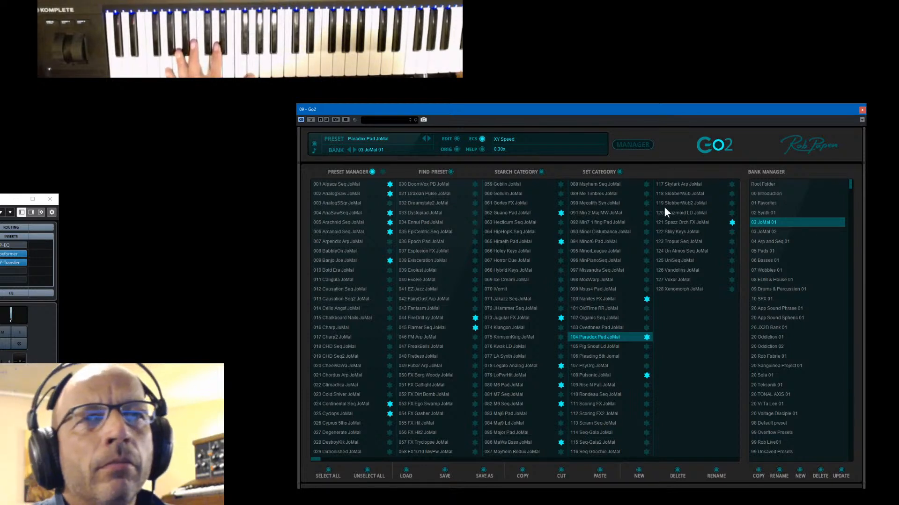
left_click(669, 223)
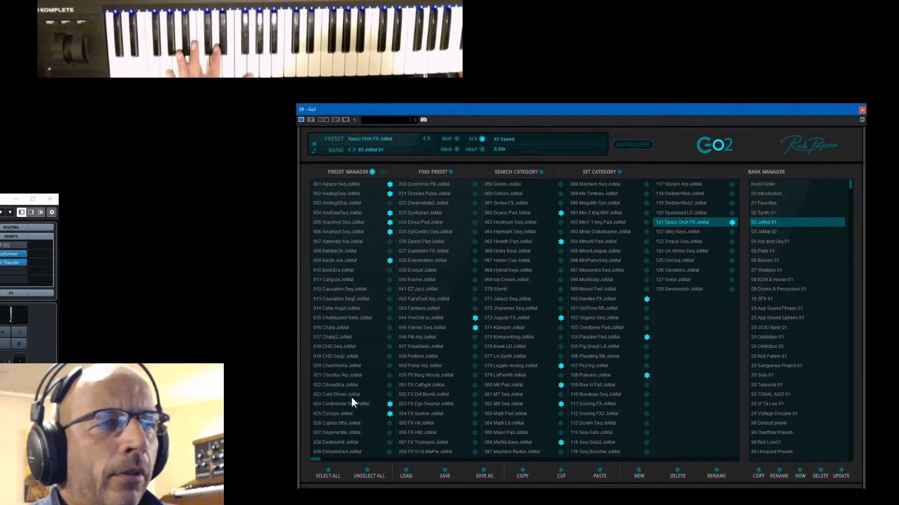
left_click(338, 404)
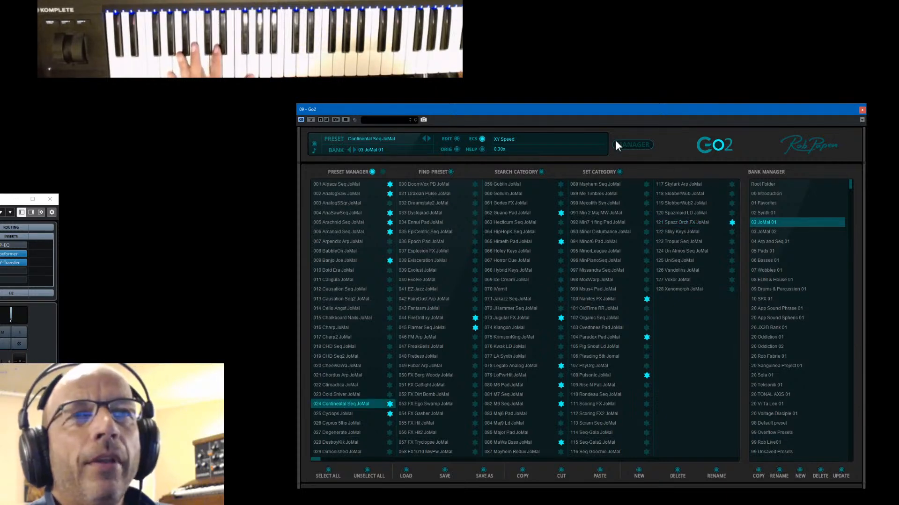
left_click(629, 146)
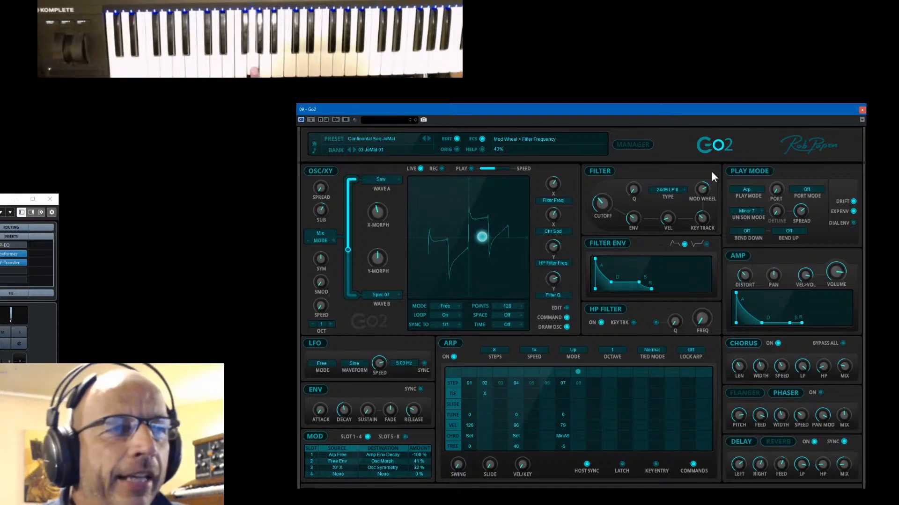
Assign Mod Wheel to HighPass Frequency in Go2's modulation slot 4 with an amount of 100%.
left_click(337, 474)
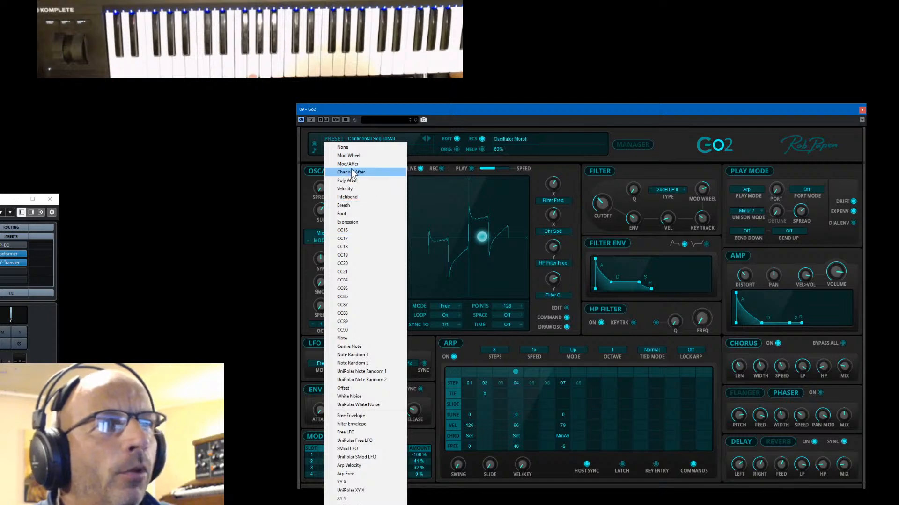
left_click(357, 157)
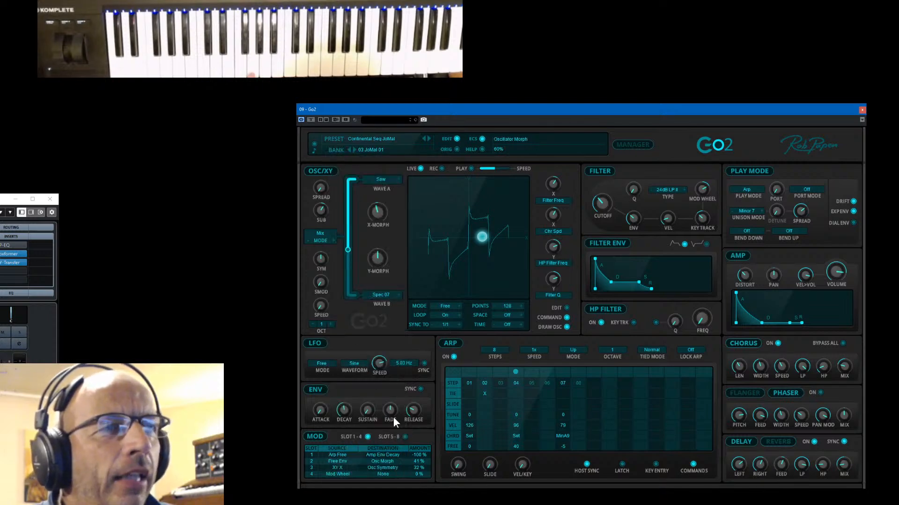
left_click(380, 474)
mouse_move(428, 437)
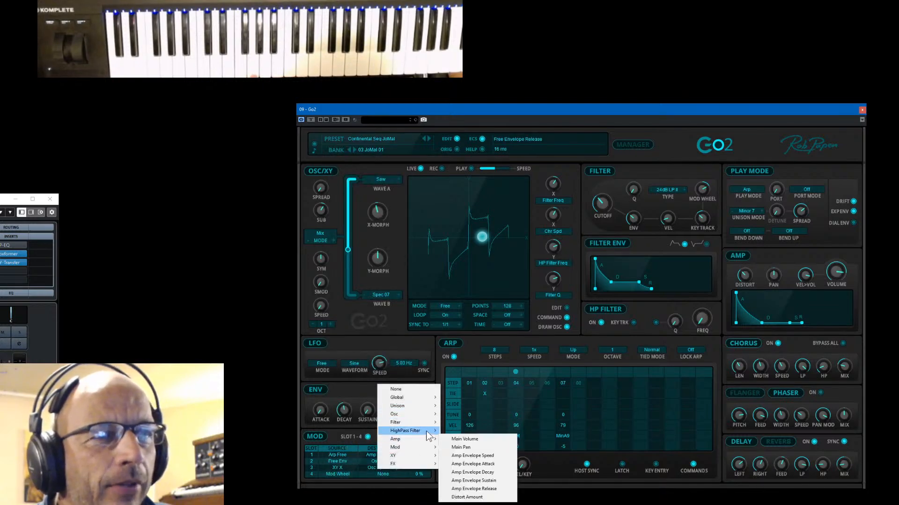
left_click(464, 430)
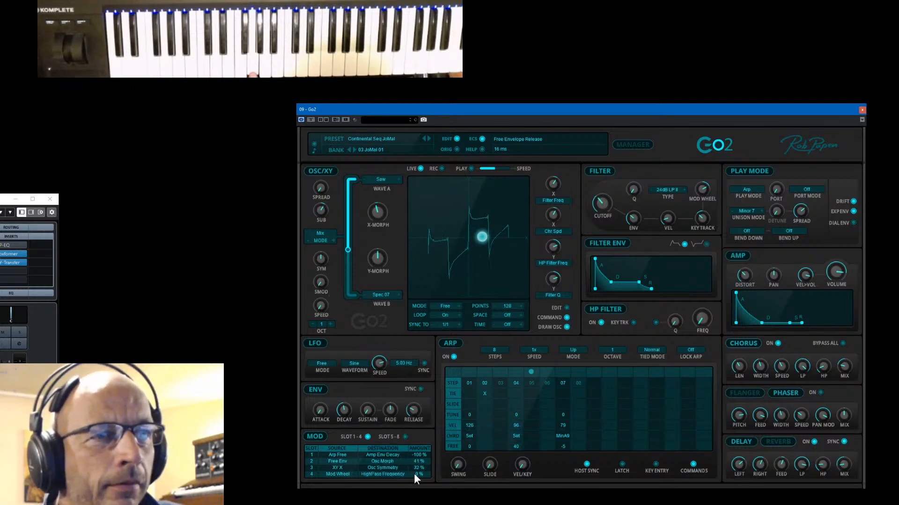
left_click_drag(414, 472, 428, 386)
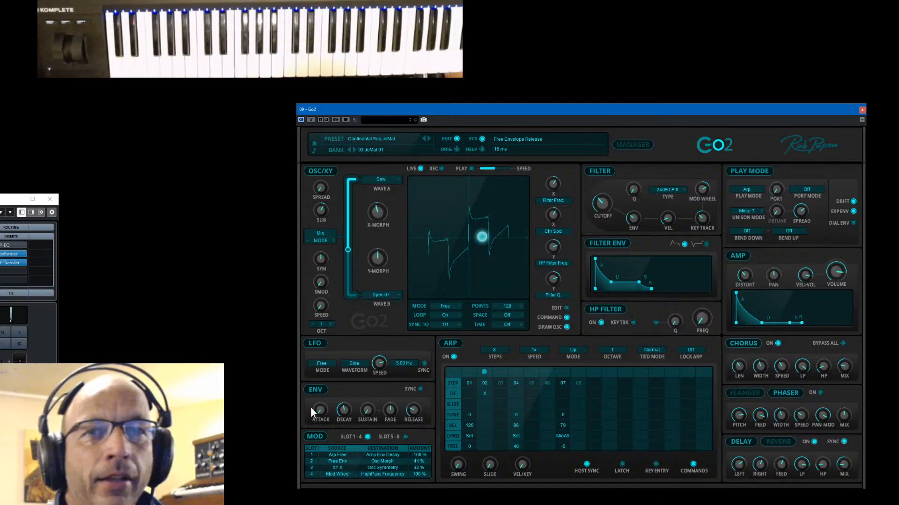
Assign Mod Wheel to Delay Mix in Go2's modulation slot 5 with an amount of 52%.
left_click(405, 437)
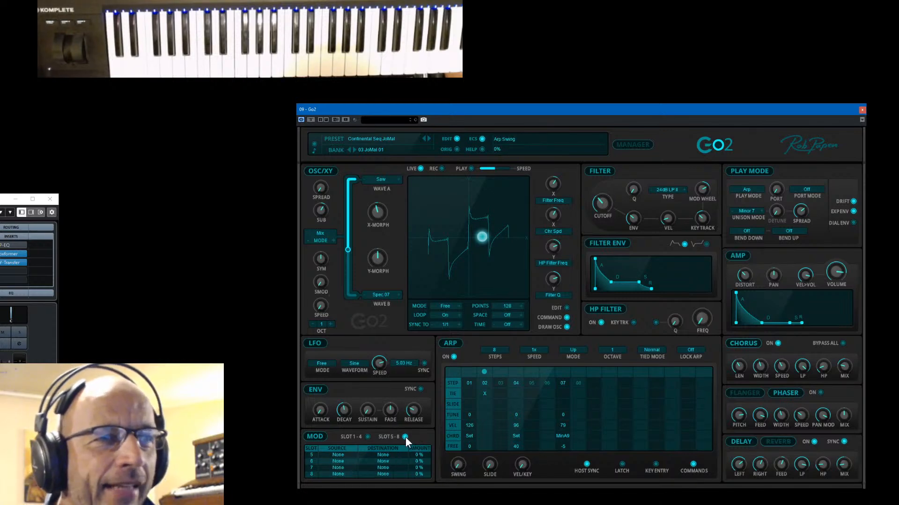
left_click(341, 455)
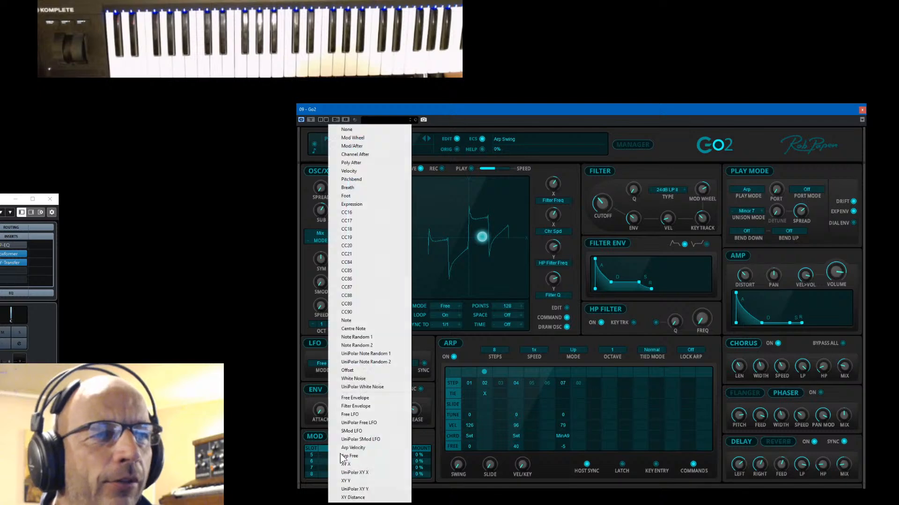
left_click(352, 138)
left_click(380, 454)
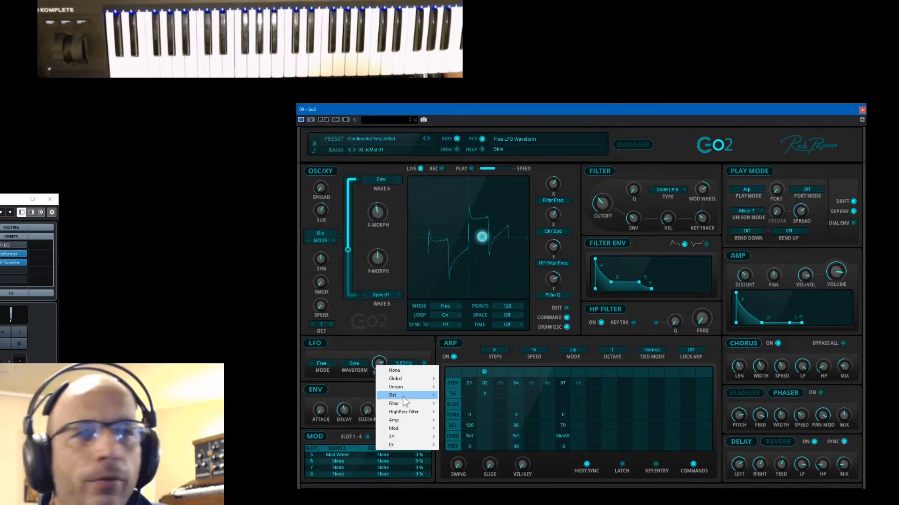
mouse_move(402, 397)
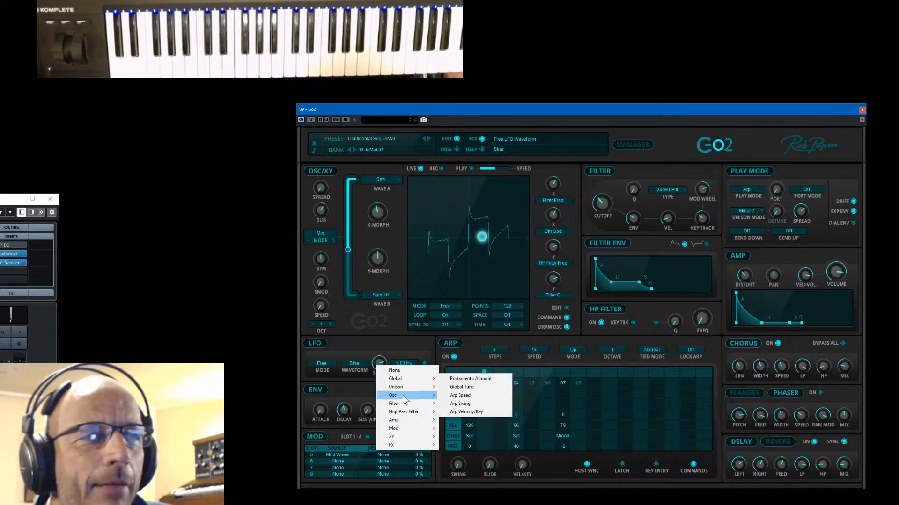
mouse_move(402, 444)
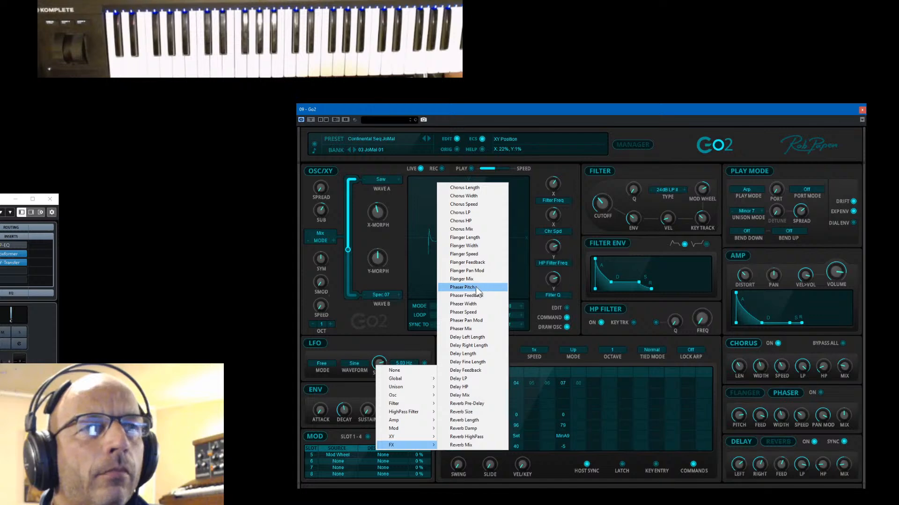
left_click(468, 395)
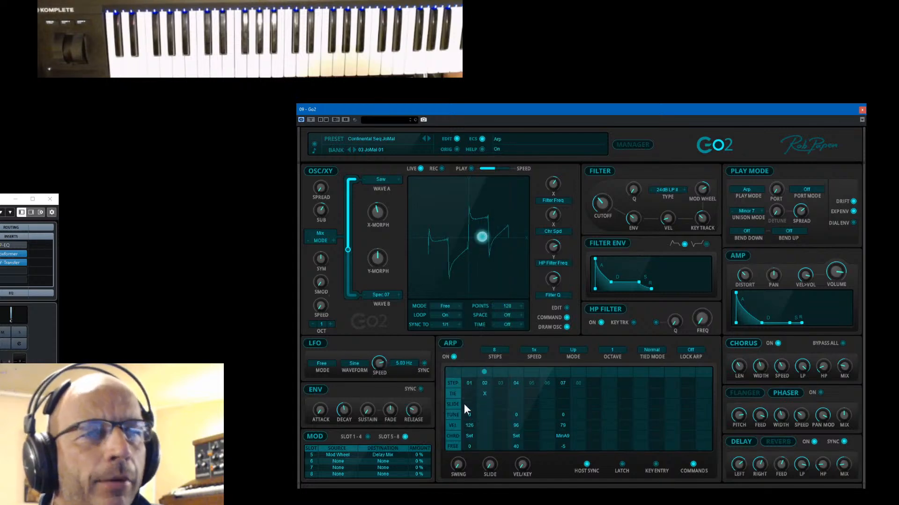
left_click_drag(416, 450, 420, 440)
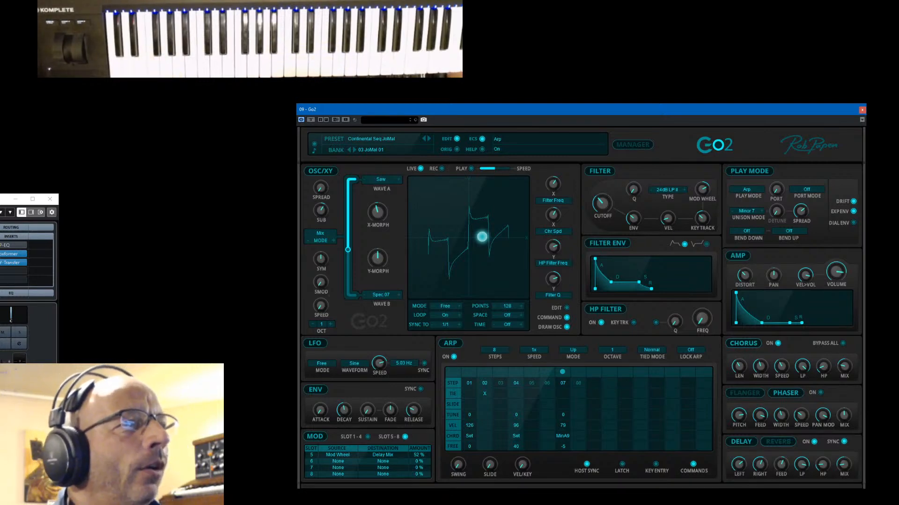
Minimise the small Cubase channel window and bring back the project window beside Go2.
left_click(17, 201)
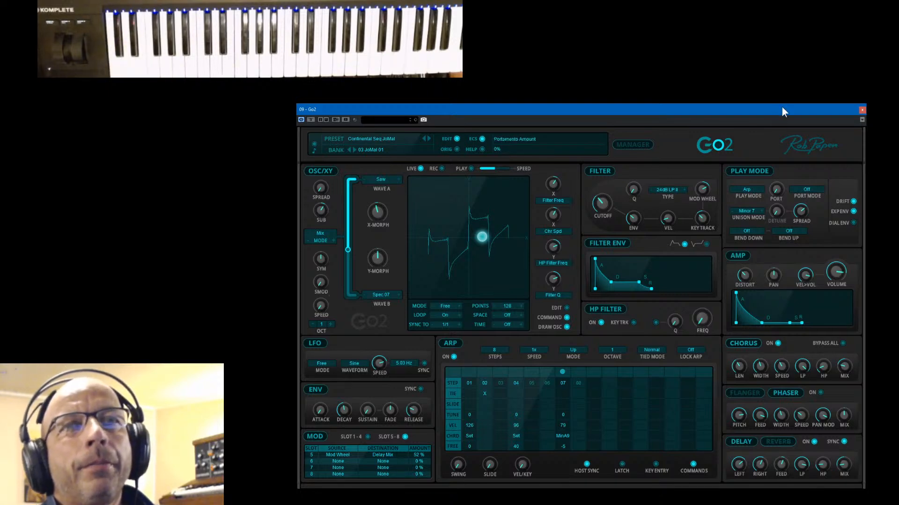
left_click_drag(783, 111, 788, 117)
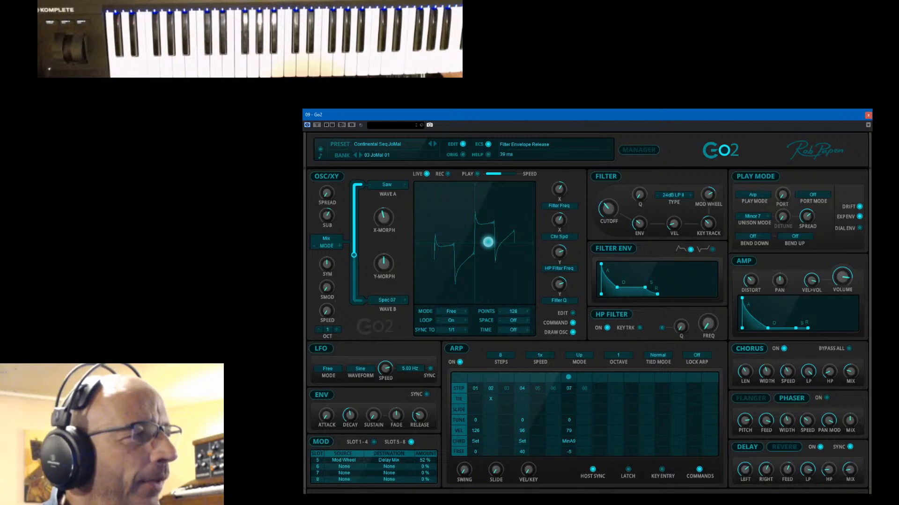
key("alt+Tab")
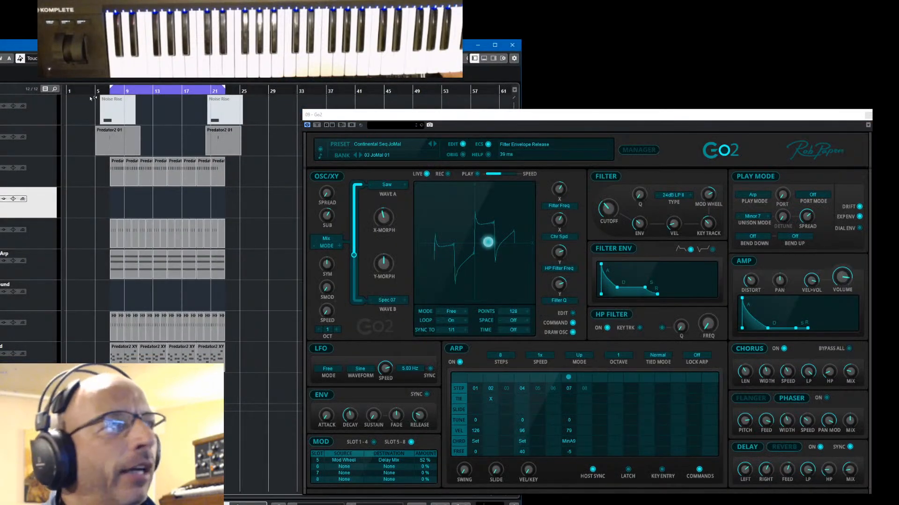
Select the Predator2 seq sound track, close the Predator2 and Go2 windows, and move the project window to reveal its track list.
left_click(43, 303)
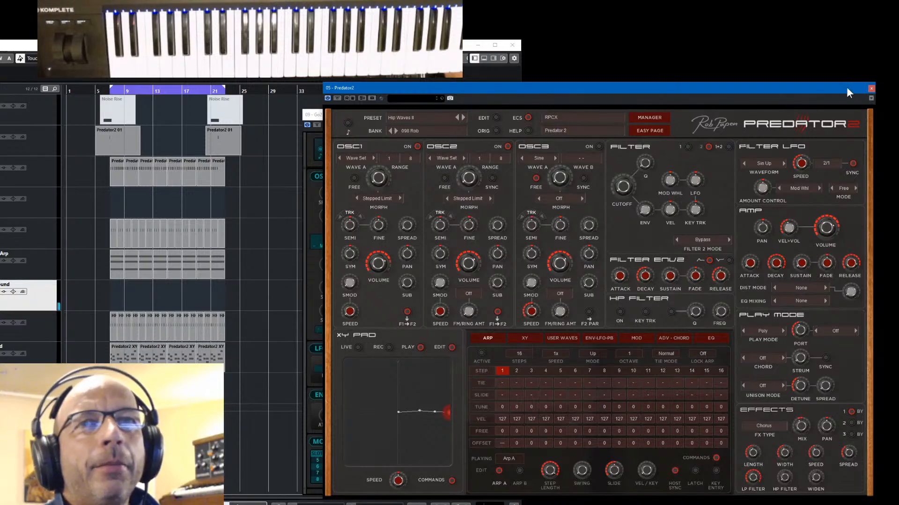
left_click(871, 89)
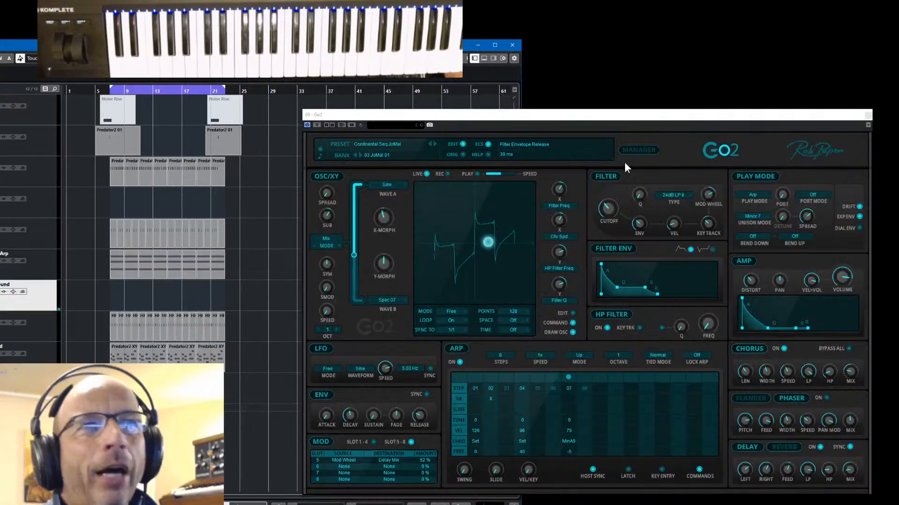
left_click(824, 119)
left_click(869, 116)
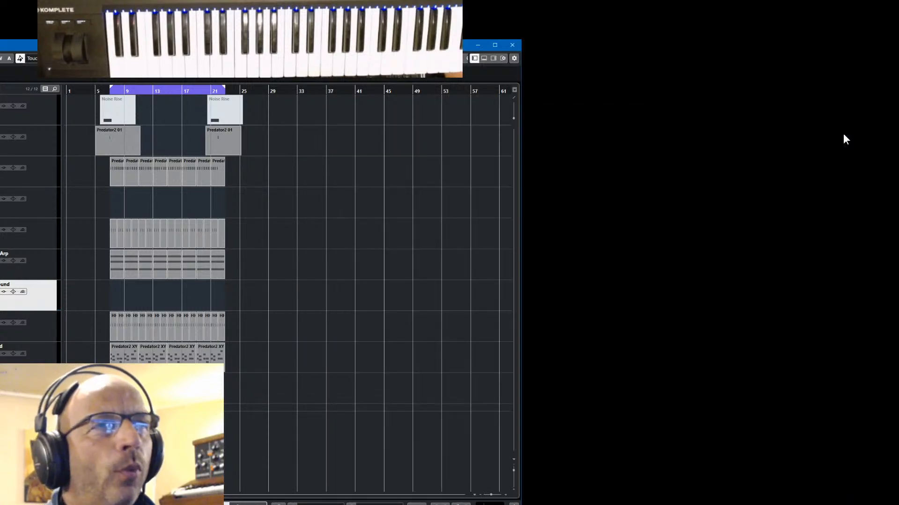
left_click_drag(412, 47, 802, 47)
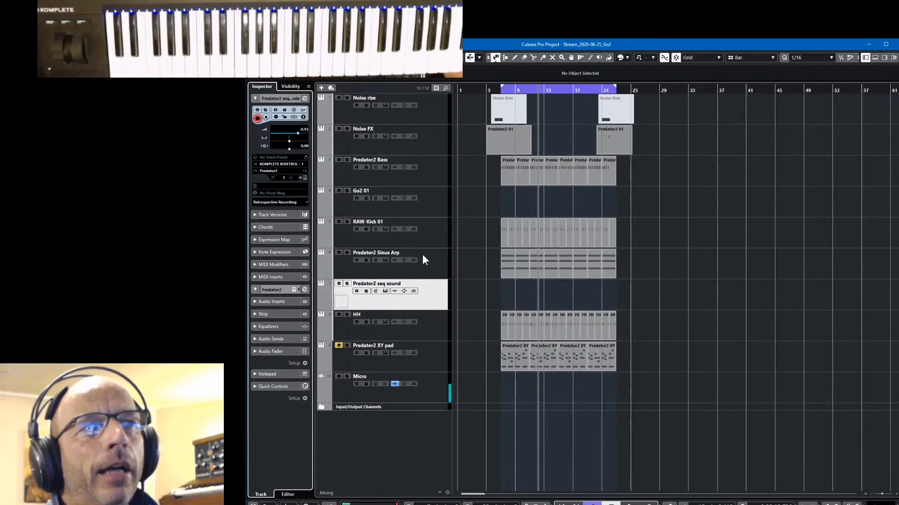
Play the project with the Predator2 Sinus Arp track soloed, and turn the solo off during playback.
left_click(439, 259)
key("s")
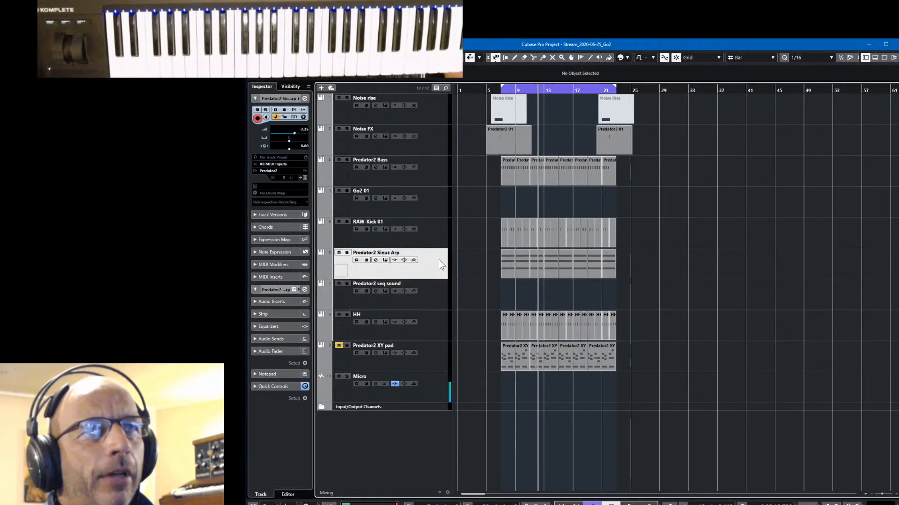
key("space")
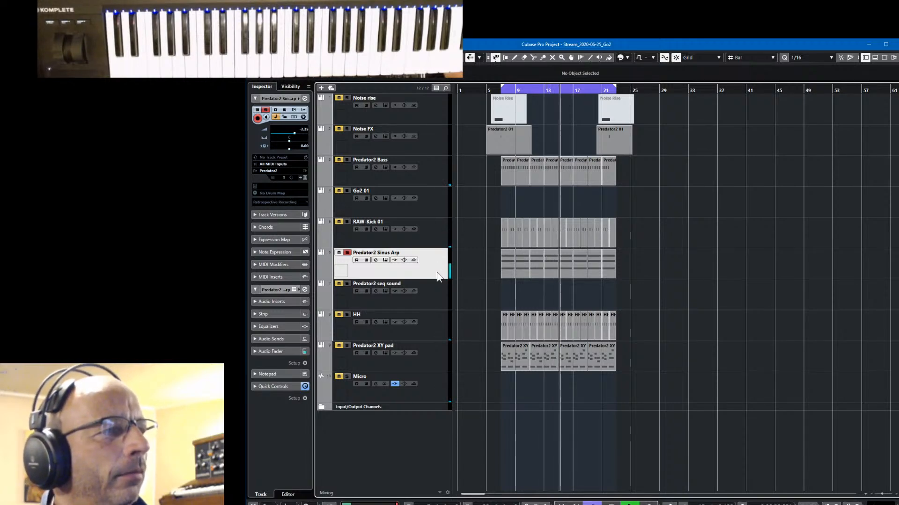
key("s")
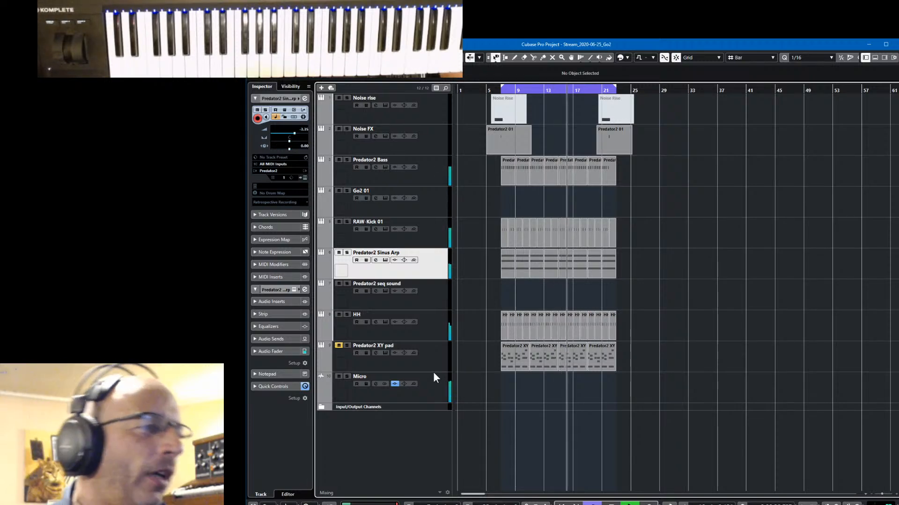
Stop playback, play the Predator2 Sinus Arp track soloed, and check which preset its Predator2 instrument uses.
key("space")
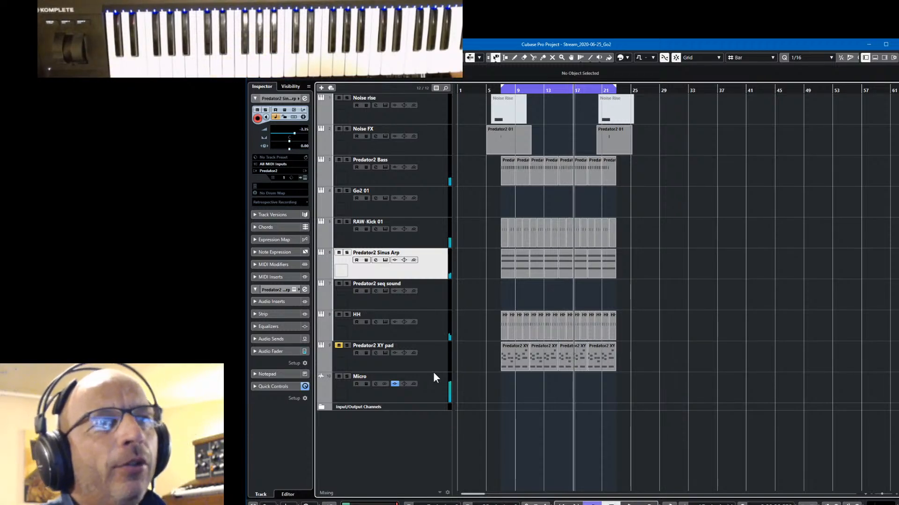
left_click(442, 354)
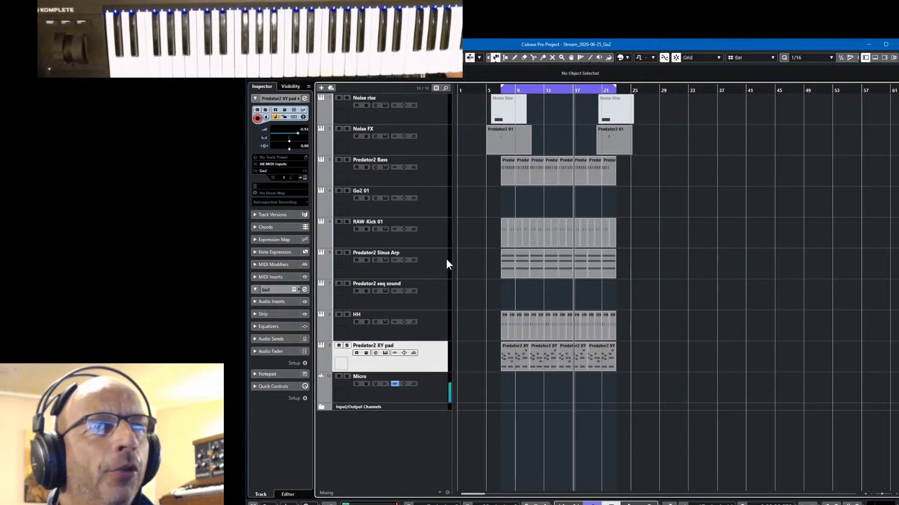
left_click(430, 262)
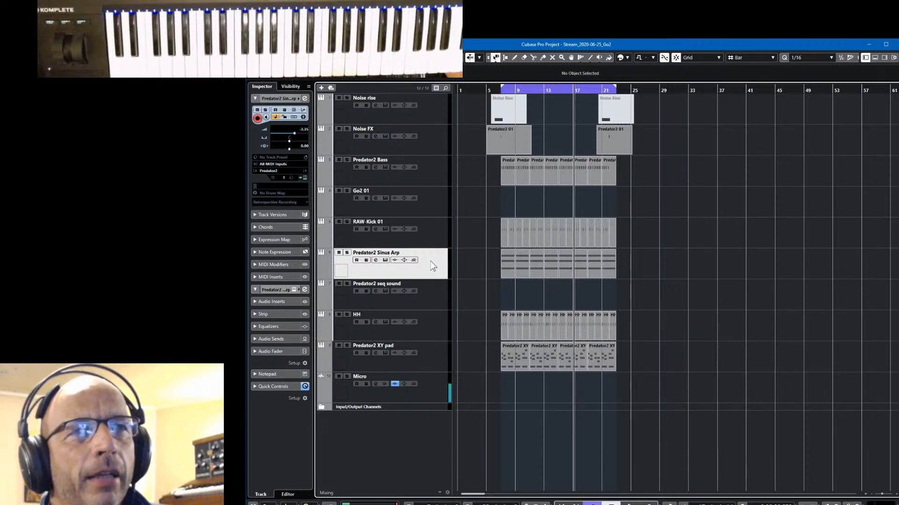
key("s")
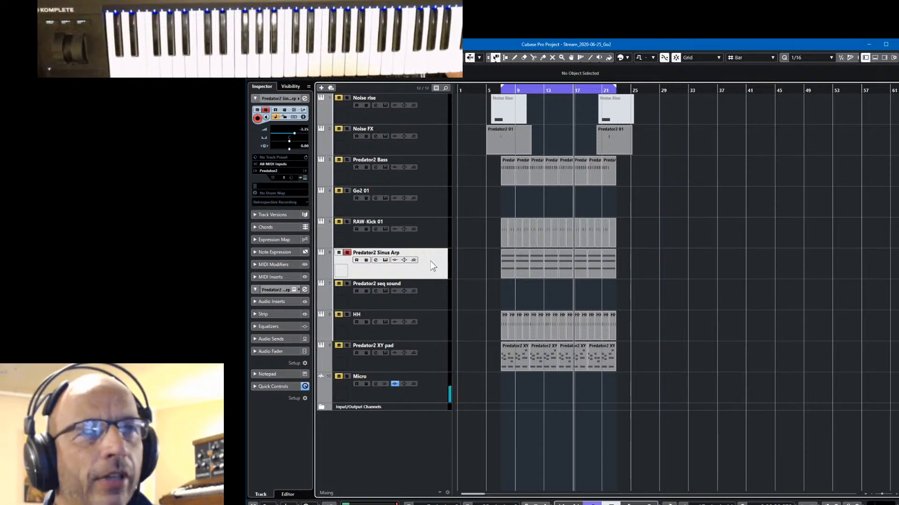
key("space")
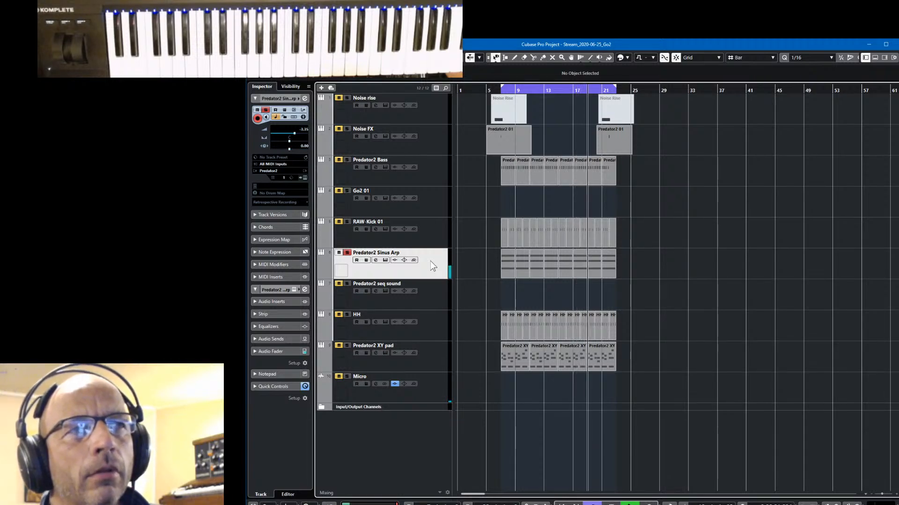
left_click(305, 178)
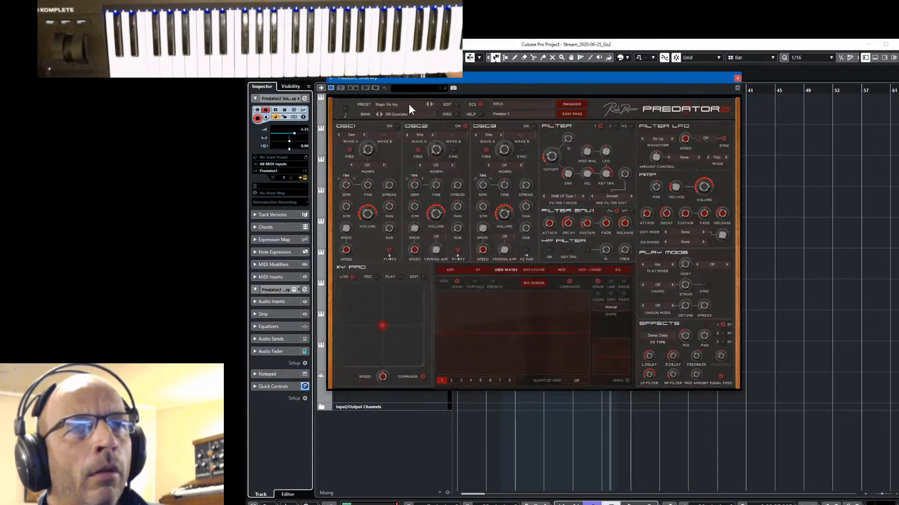
left_click(737, 80)
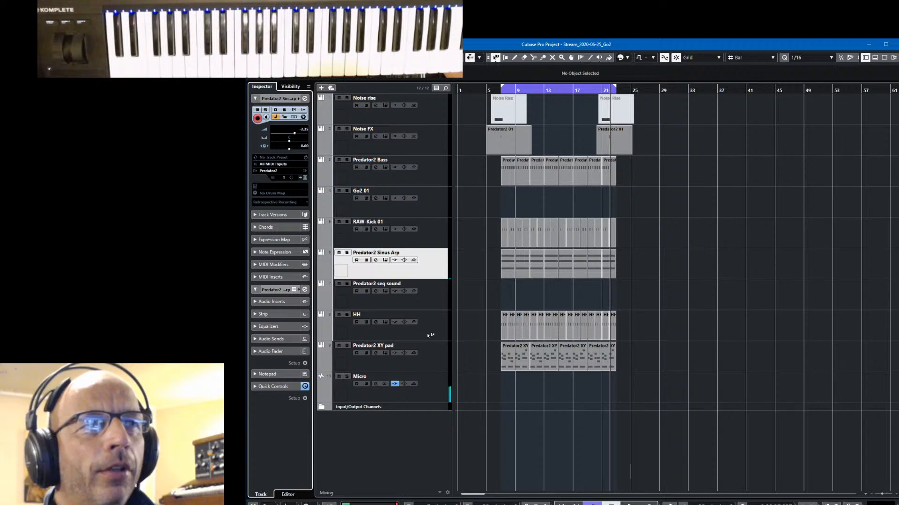
Open the Go2 instrument of the Predator2 XY pad track, reposition its window, and minimise the project window.
left_click(438, 358)
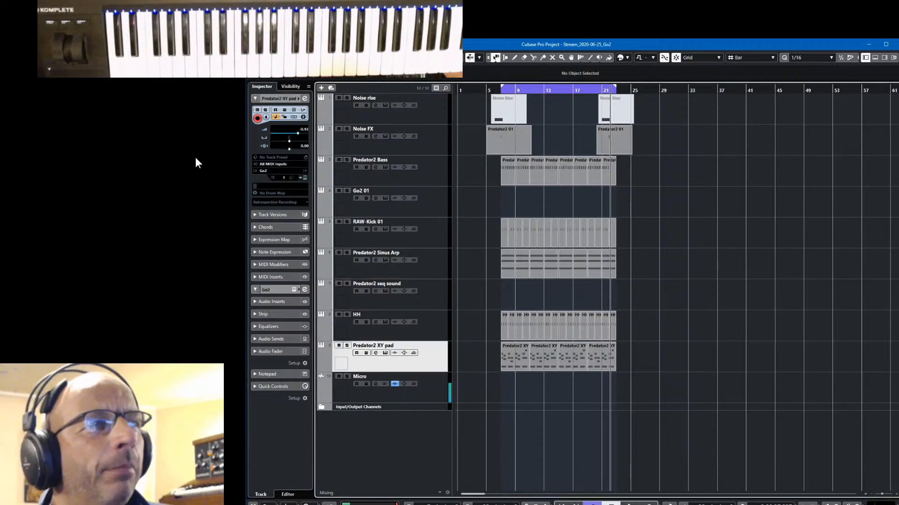
left_click(304, 178)
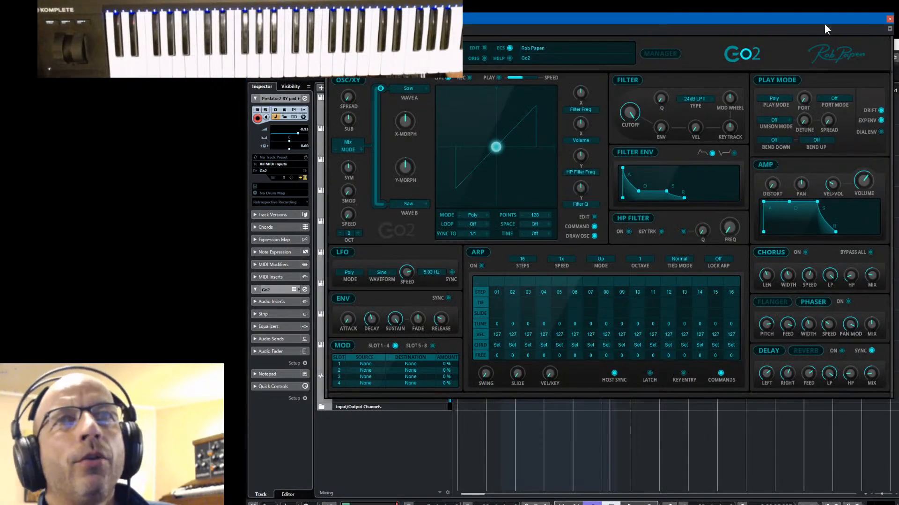
left_click_drag(824, 21, 825, 80)
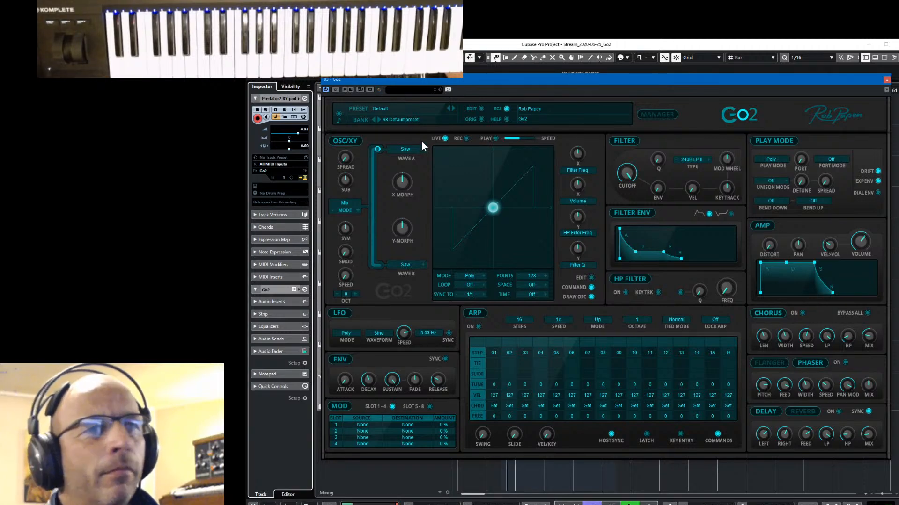
left_click_drag(479, 43, 85, 45)
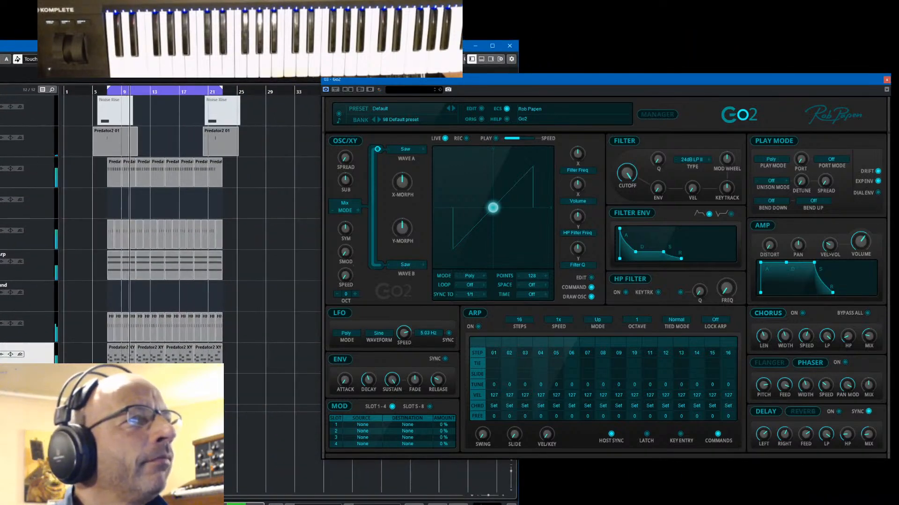
left_click(474, 45)
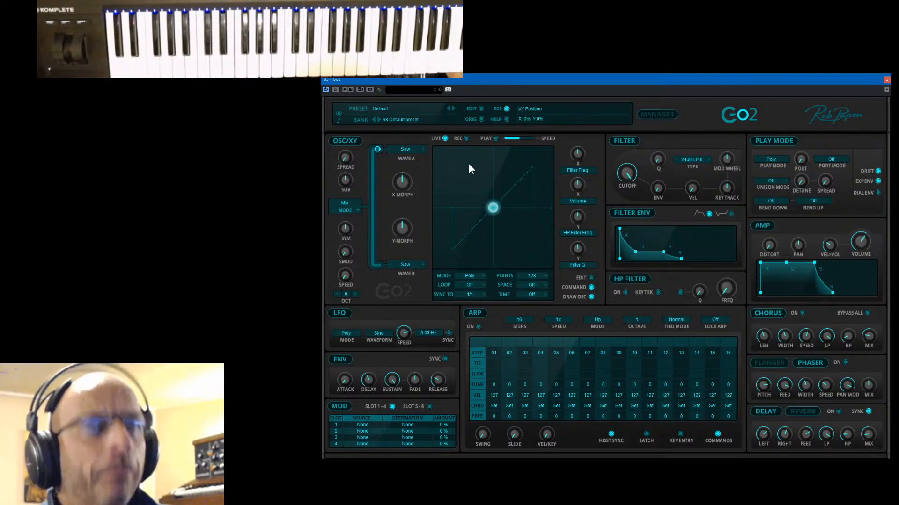
Record a freehand XY pad movement in Go2 and turn on XY Edit to show its path.
left_click(466, 139)
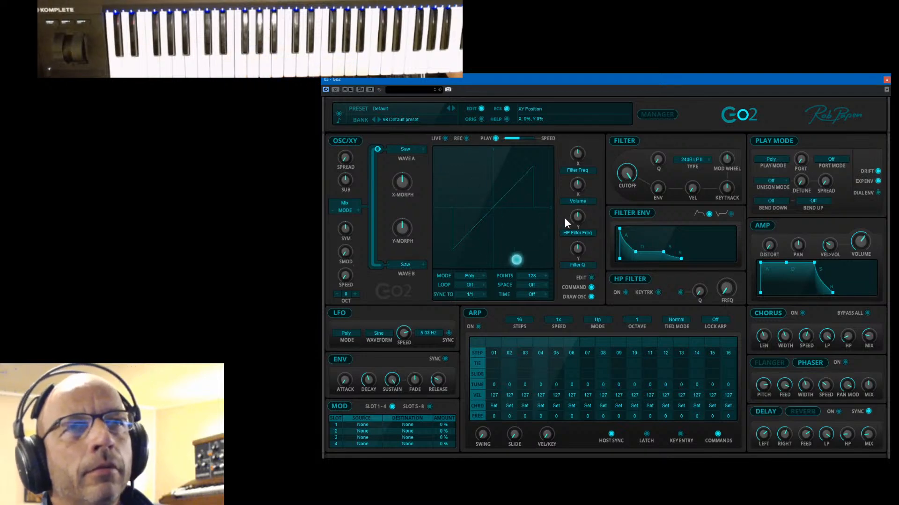
left_click(591, 277)
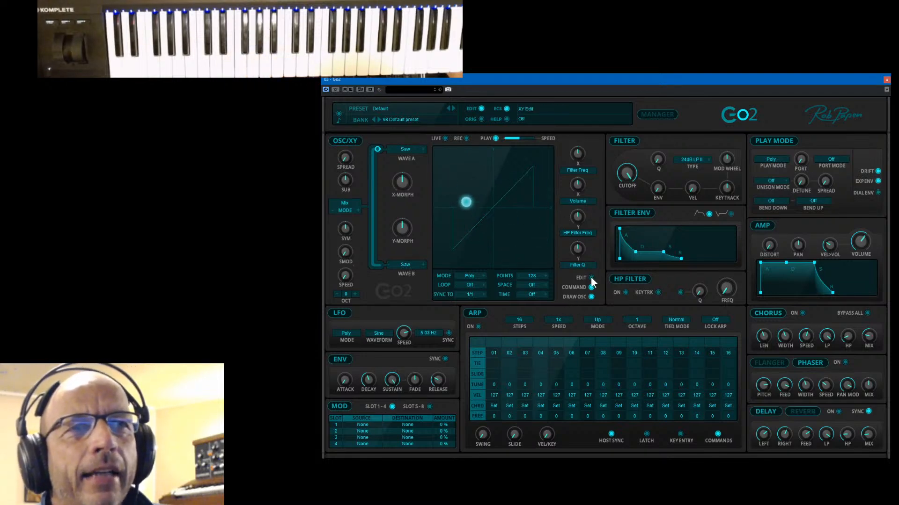
left_click(592, 278)
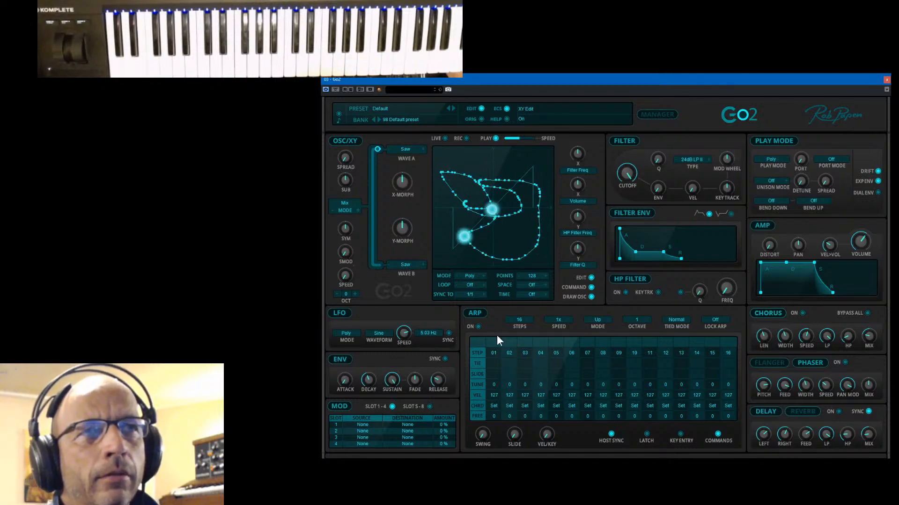
Stretch the recorded XY path towards the pad's lower-left corner and lower Go2's filter cutoff.
left_click_drag(470, 244, 447, 258)
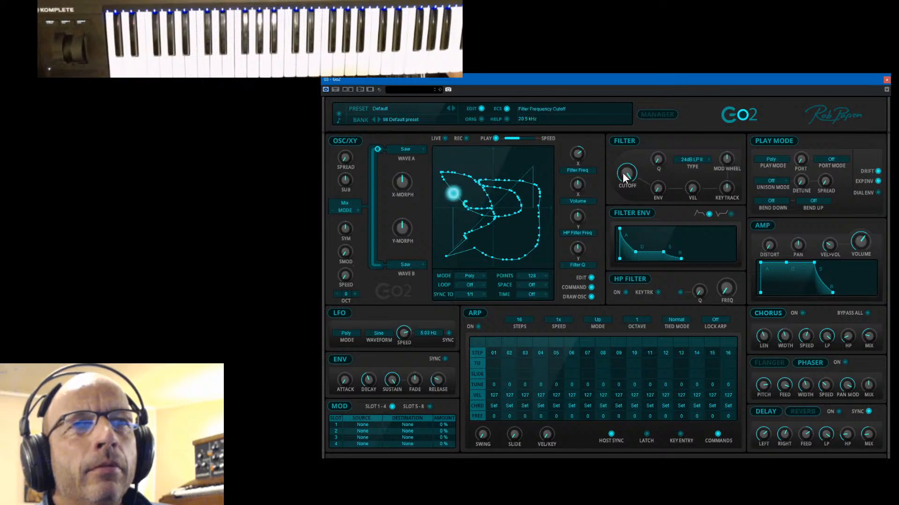
left_click_drag(624, 177, 631, 204)
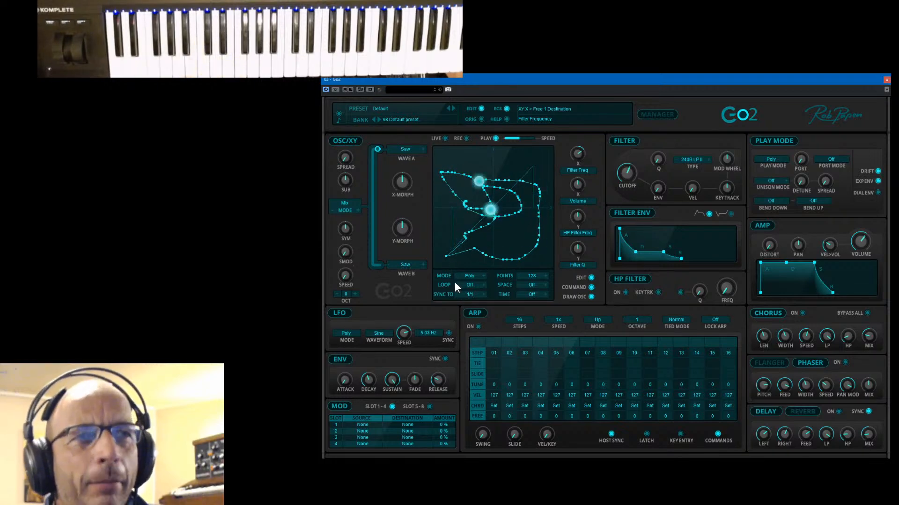
left_click_drag(625, 175, 630, 179)
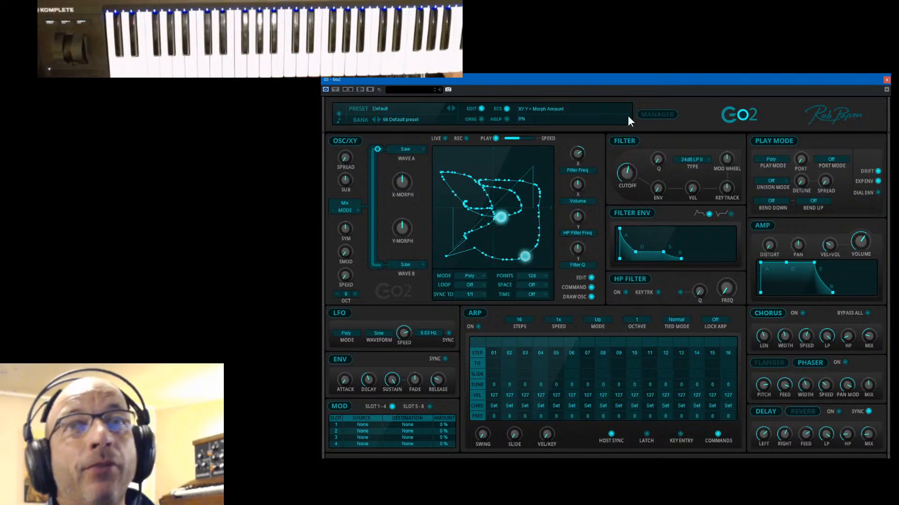
Bring back the project window, open the RAW-Kick 01 track's instrument, and place its window beside the arrangement.
left_click_drag(697, 80, 689, 97)
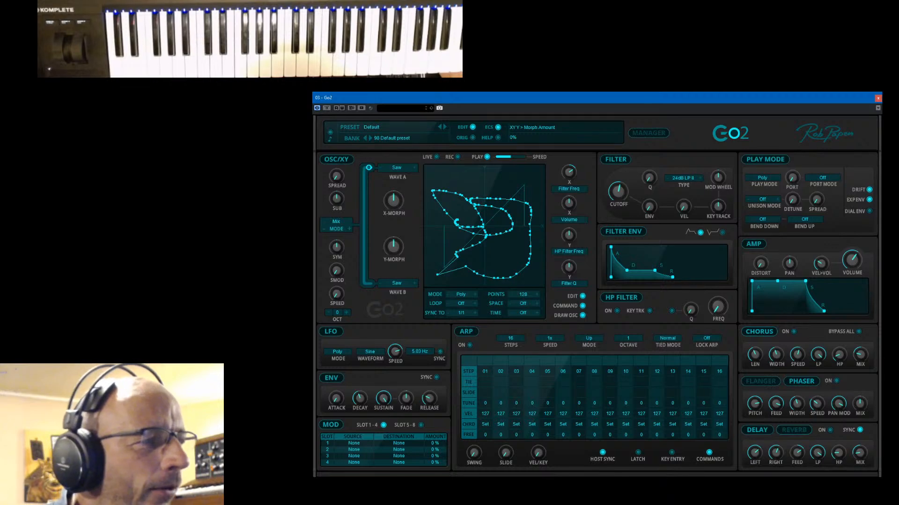
key("alt+Tab")
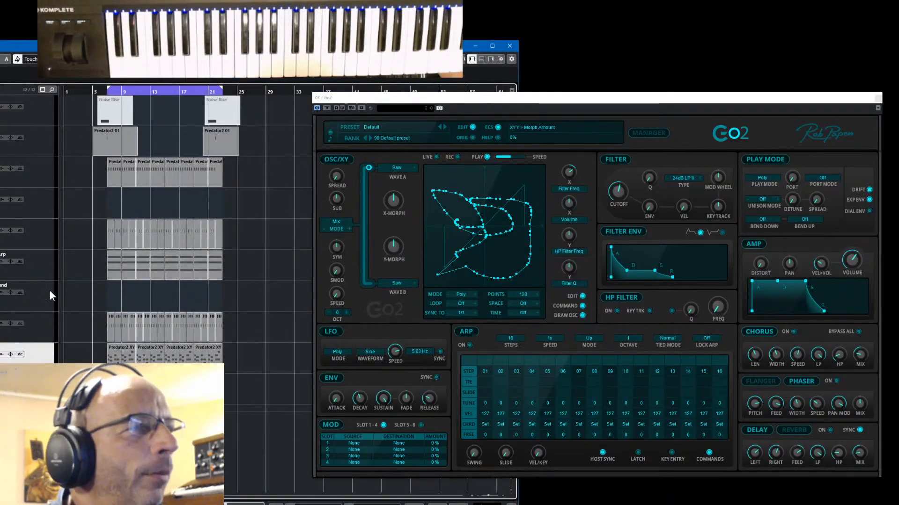
left_click(45, 233)
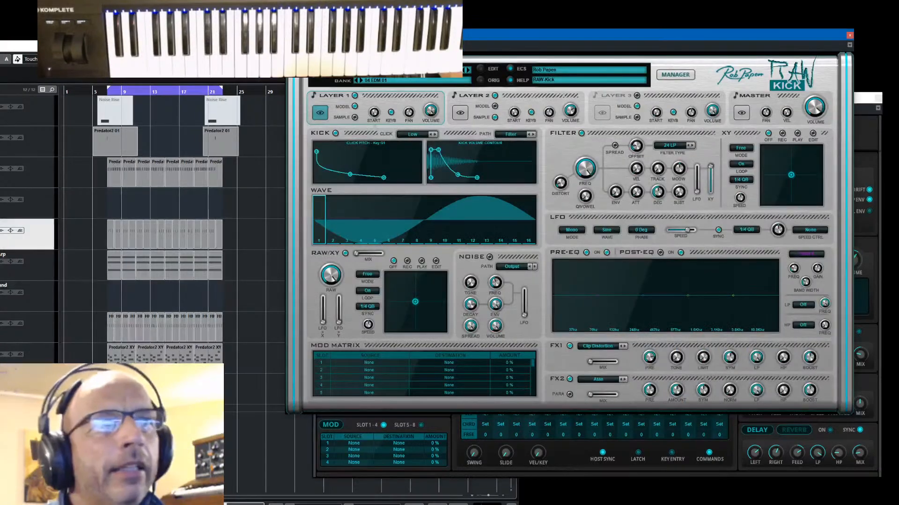
left_click_drag(641, 31, 672, 88)
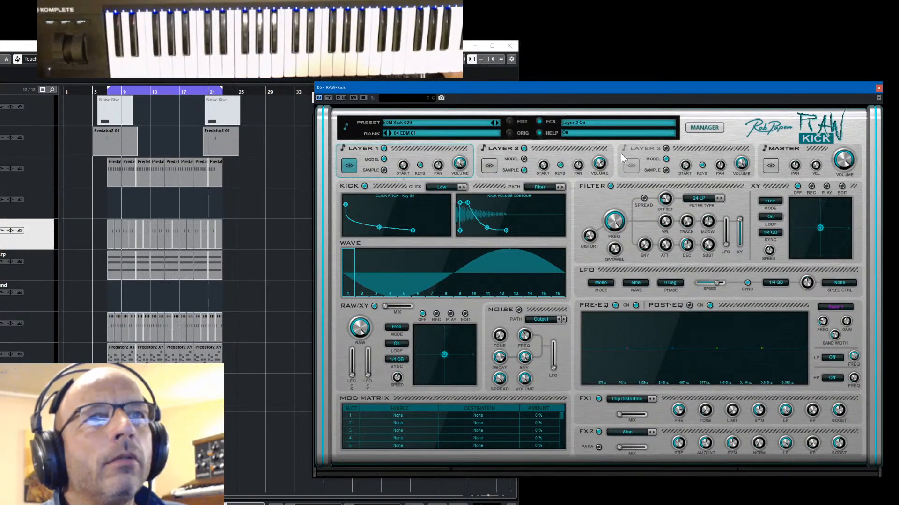
Compare the Layer 1 and Layer 2 pages of RAW-Kick, and close its window after starting playback.
left_click(489, 166)
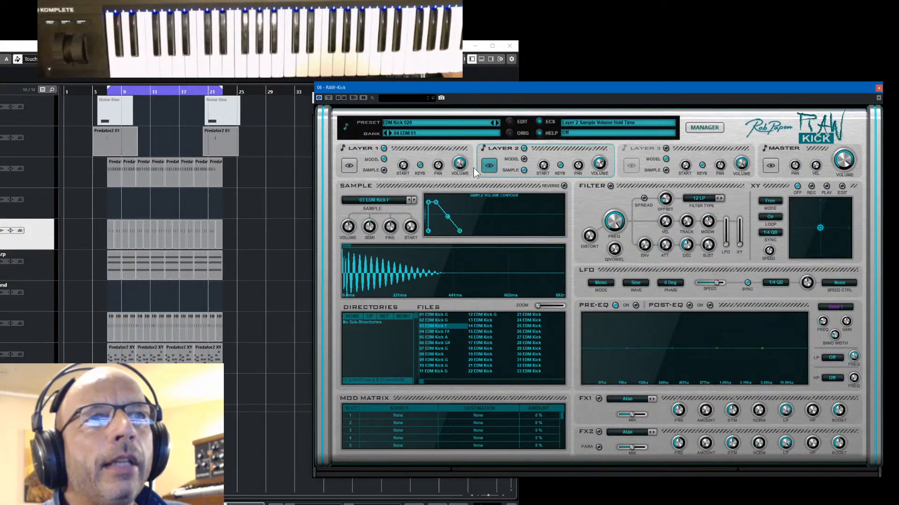
left_click(350, 166)
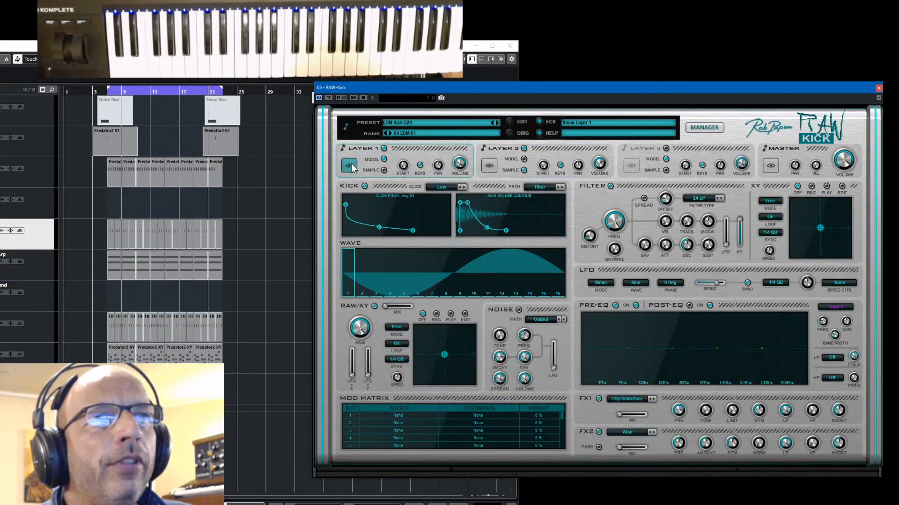
left_click(489, 165)
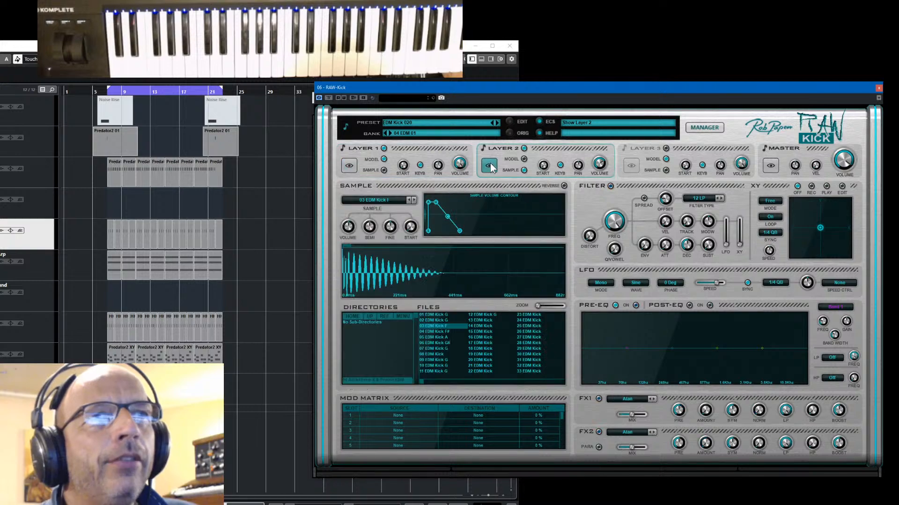
left_click(349, 166)
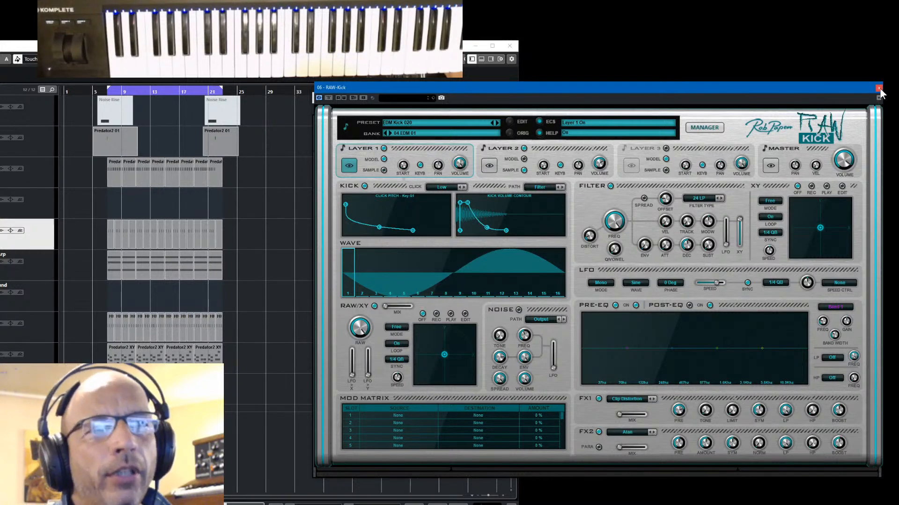
key("space")
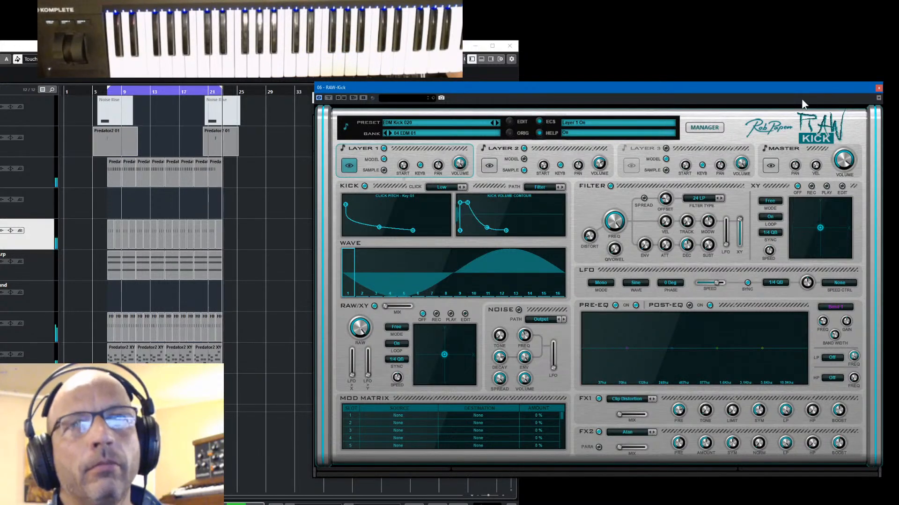
left_click(878, 88)
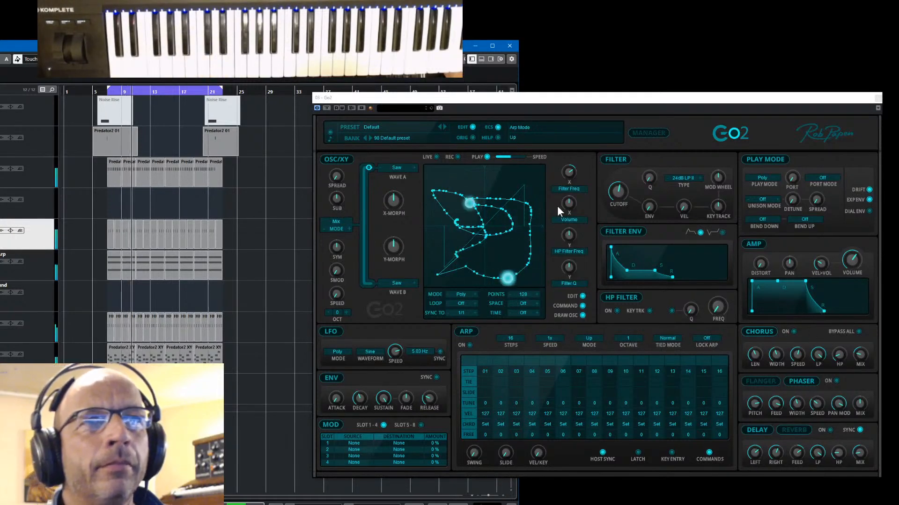
Raise the XY pad's X amount for Filter Freq, turn on Go2's HP filter, and lower the main filter cutoff.
left_click_drag(570, 179, 572, 165)
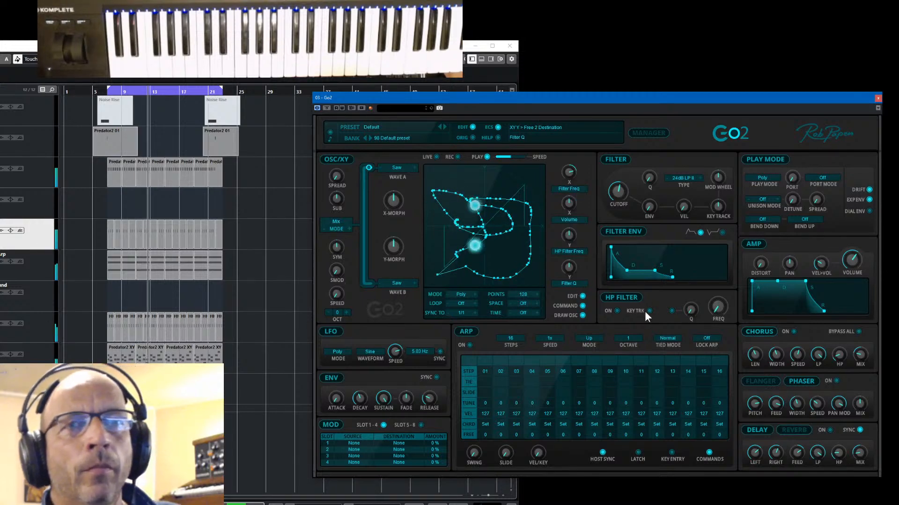
left_click(616, 311)
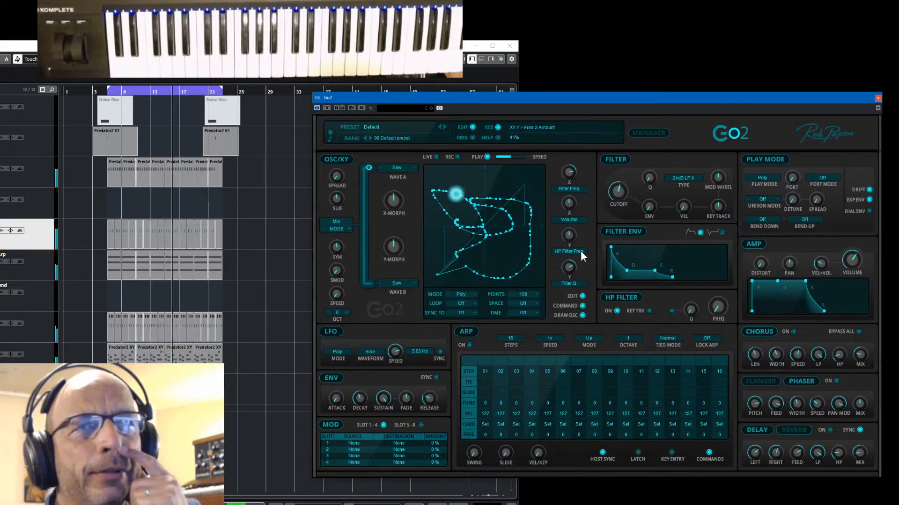
left_click_drag(581, 247, 585, 242)
left_click_drag(716, 307, 738, 339)
double_click(568, 268)
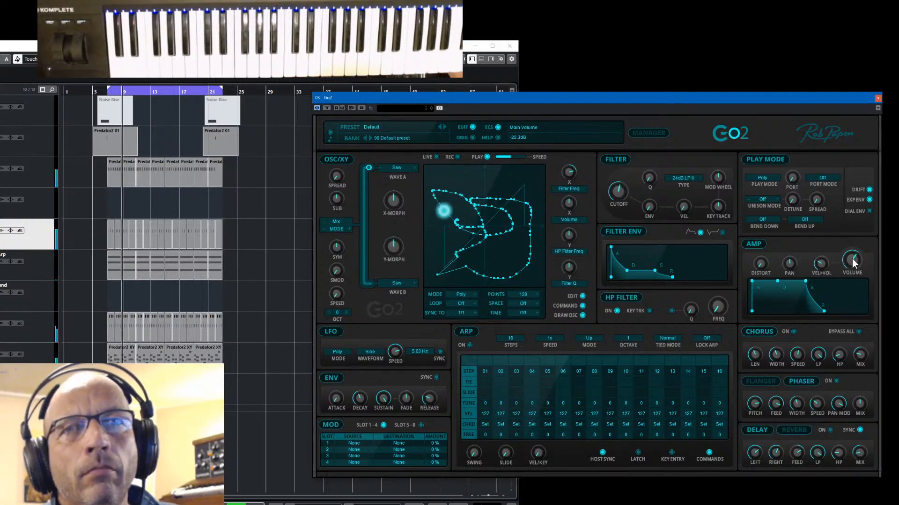
left_click_drag(620, 193, 626, 211)
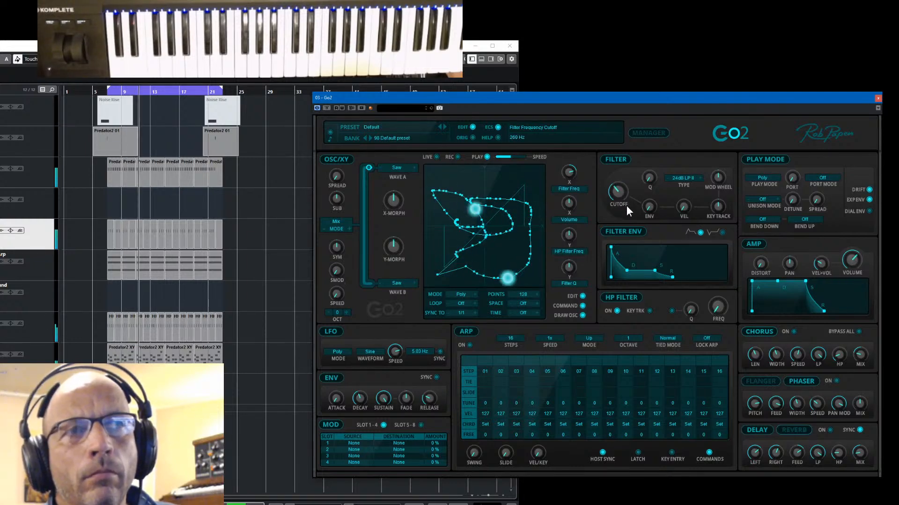
Set Go2's XY mode to Free with Loop on, and play the project to hear it.
left_click(464, 295)
left_click(465, 305)
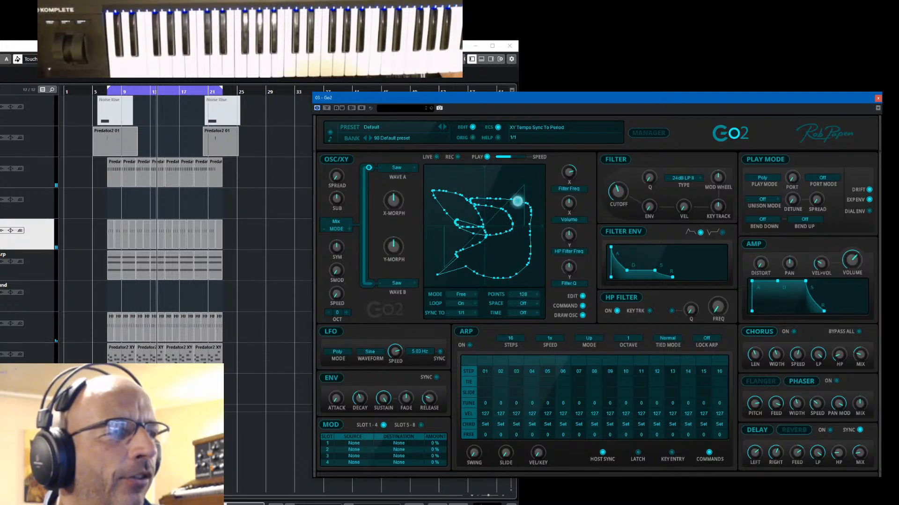
key("space")
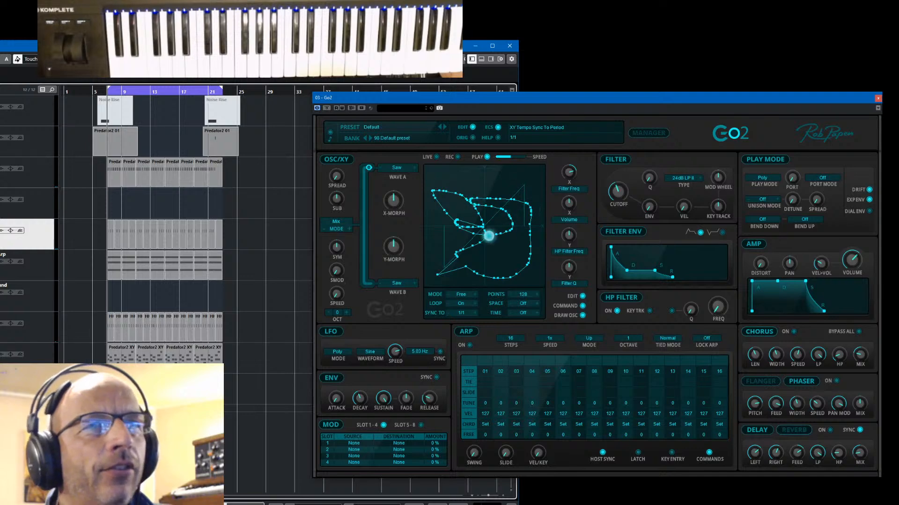
key("space")
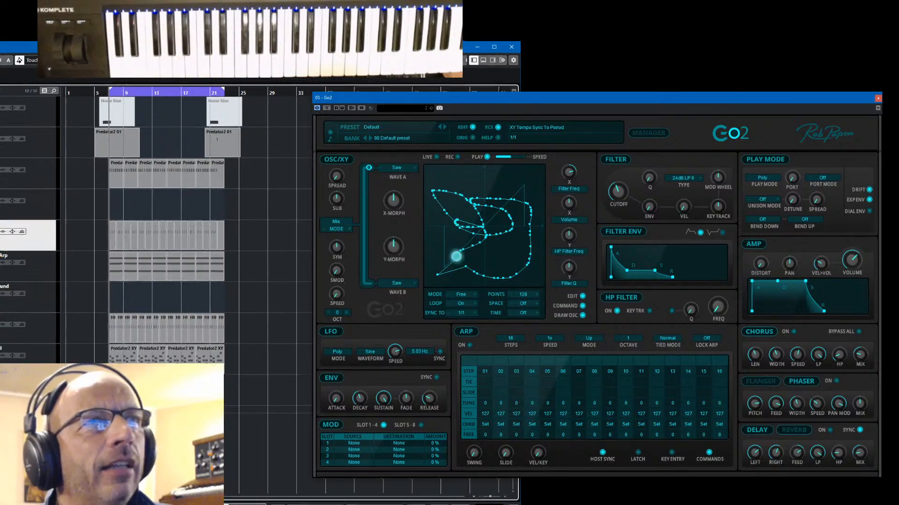
Reposition the project window so its transport is reachable beside Go2, and start playback from bar 7.
left_click_drag(317, 47, 735, 30)
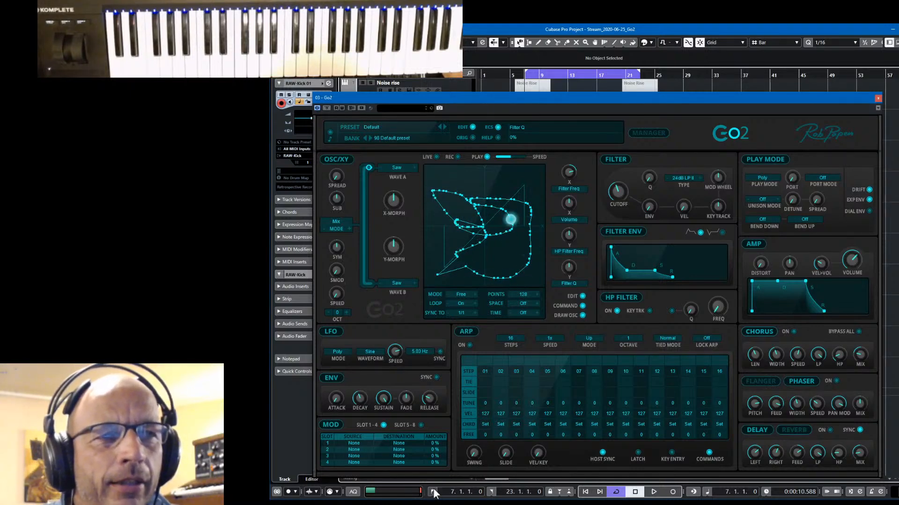
left_click(654, 492)
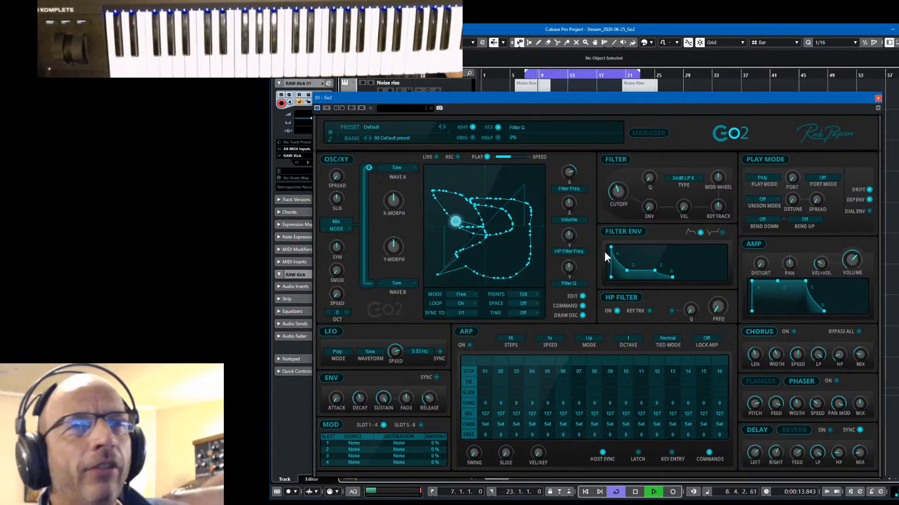
left_click_drag(570, 173, 572, 176)
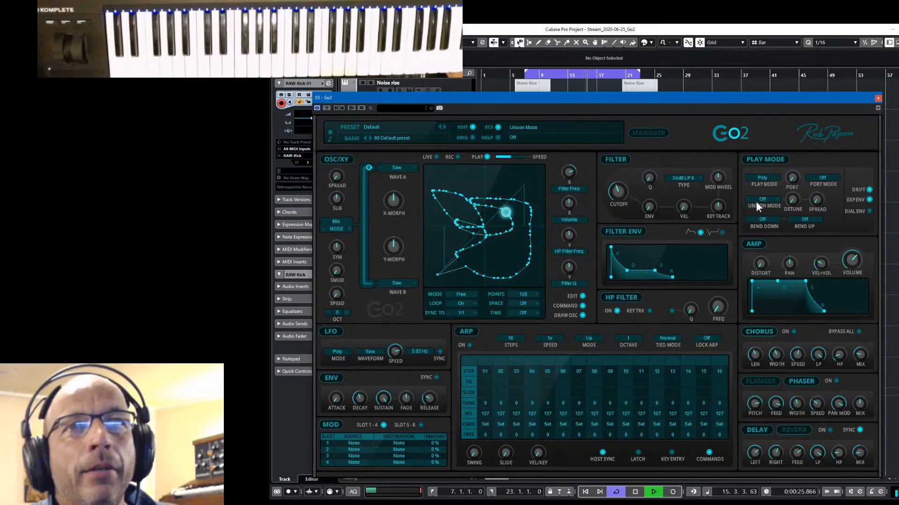
Set Go2's unison mode to 3 with a stereo spread of 74%, and stop playback.
left_click(769, 202)
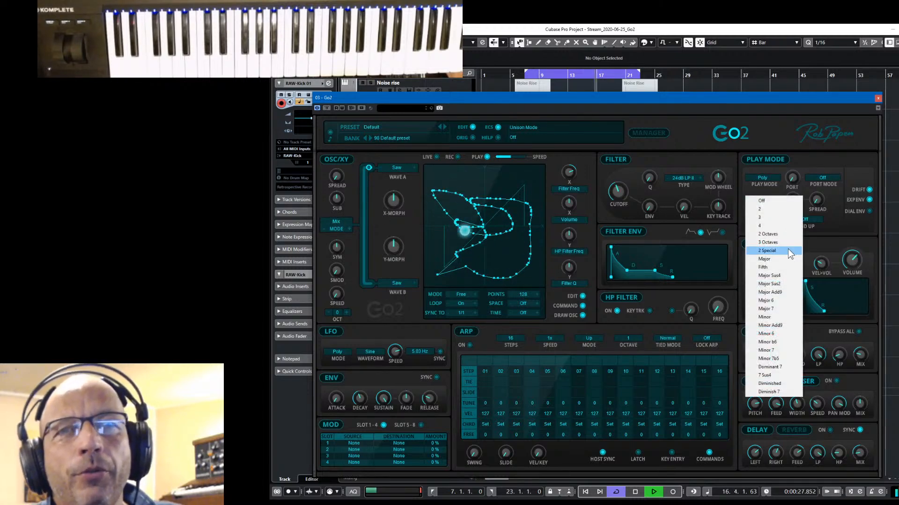
left_click(771, 217)
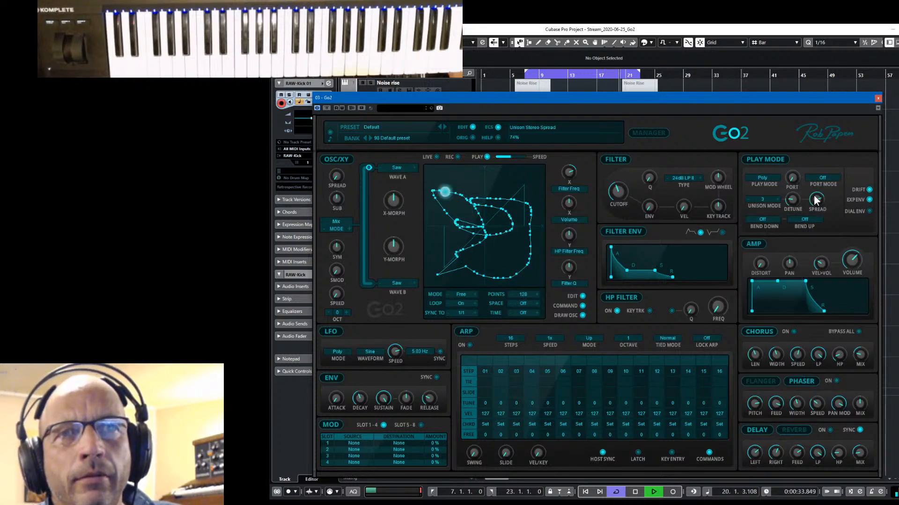
left_click(633, 492)
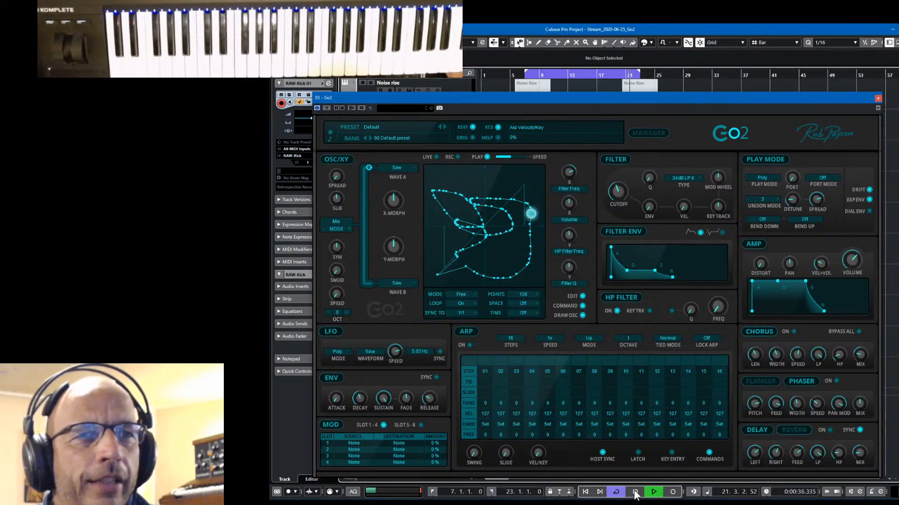
Restart from the left locator, turn on Go2's tempo-synced delay, adjust its left and right lengths, and lower the delay mix.
left_click(433, 493)
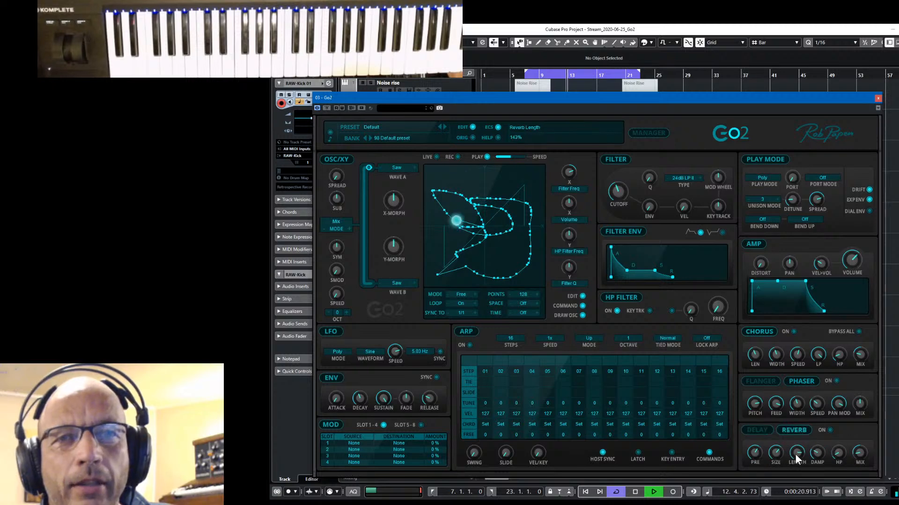
left_click(831, 429)
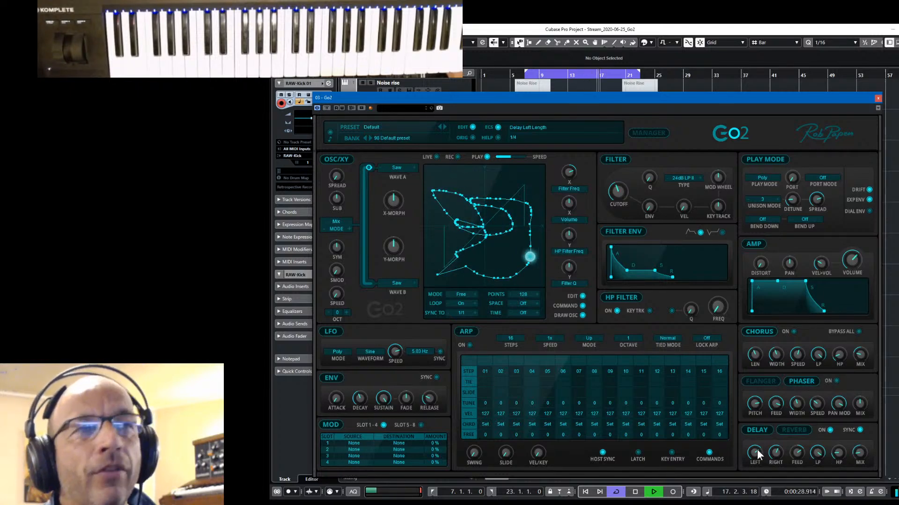
left_click_drag(757, 451, 757, 459)
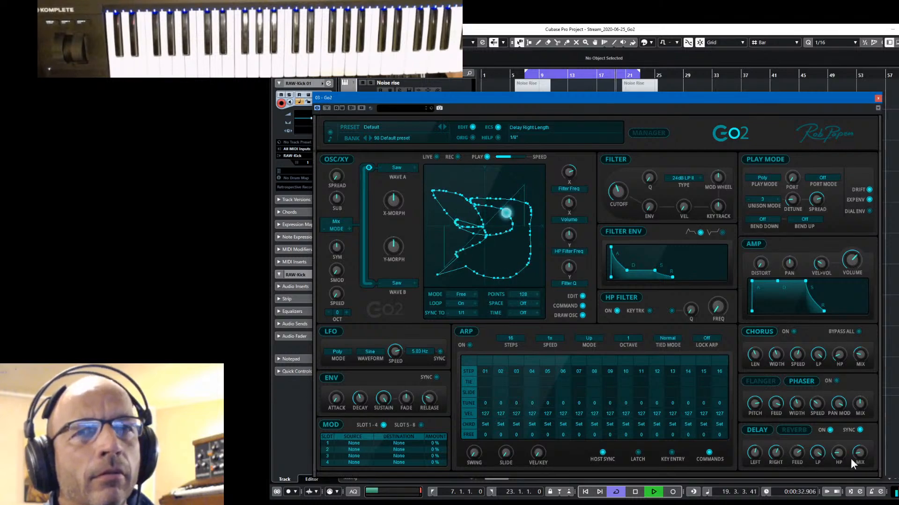
left_click_drag(862, 453, 862, 458)
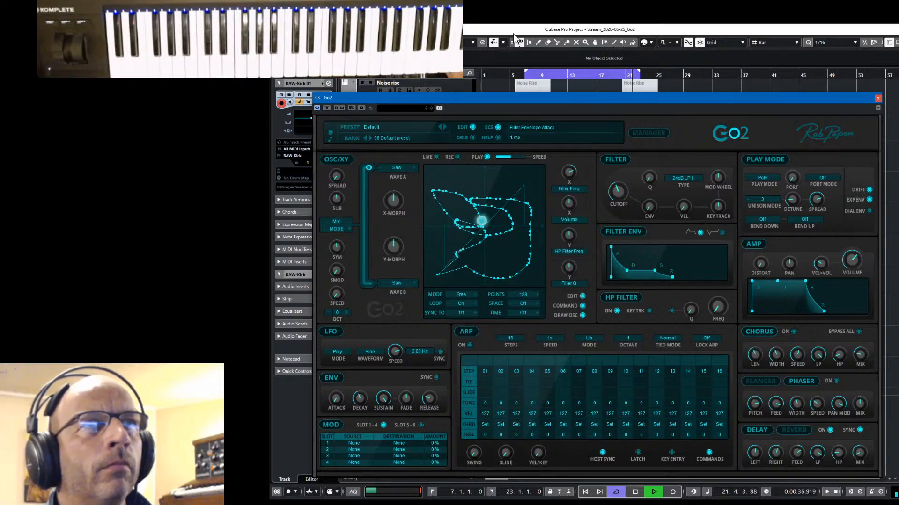
Uncover the track list behind Go2, unmute the Predator2 Sinus Arp track, and bring the Go2 window back up.
left_click(496, 29)
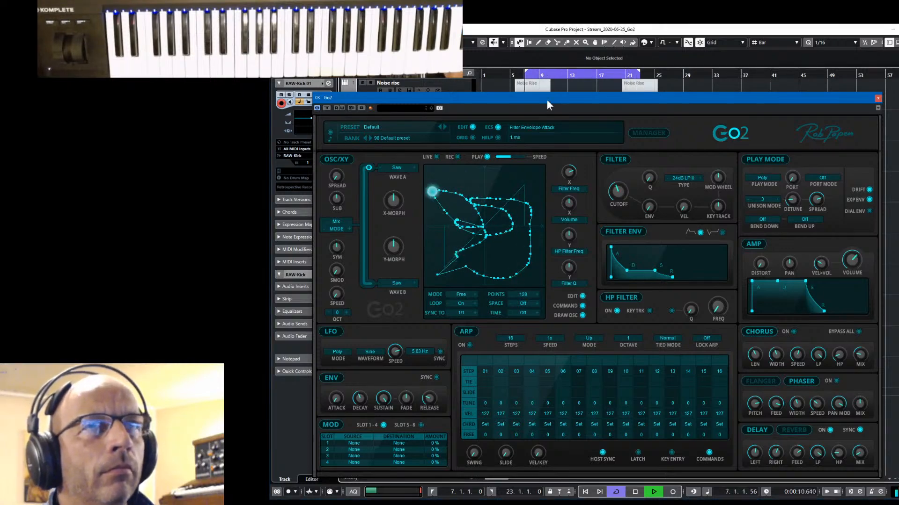
left_click_drag(547, 100, 491, 324)
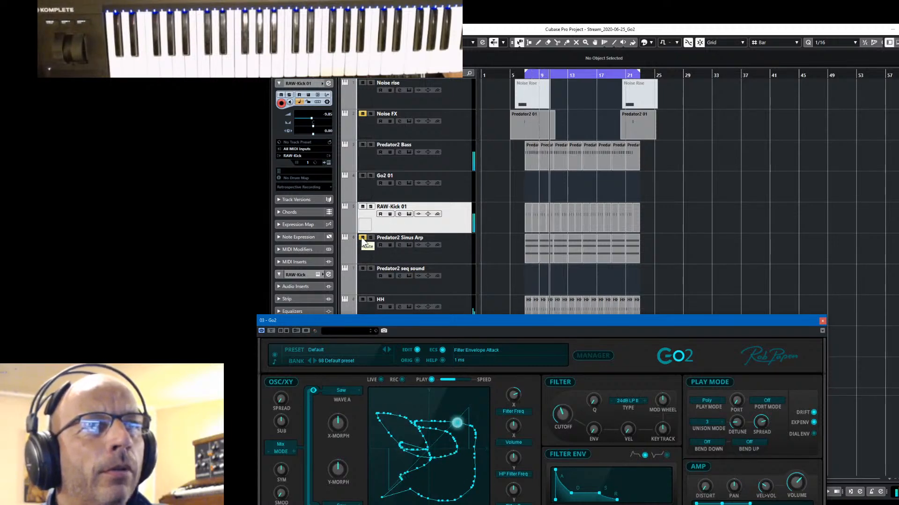
left_click_drag(564, 322, 632, 93)
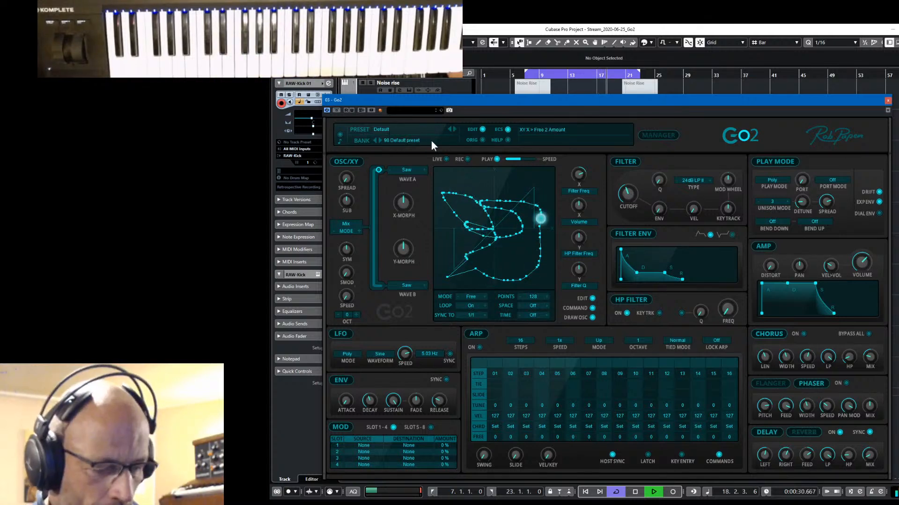
Compare Go2's original preset with the edited sound during playback, and return to the edited version.
key("space")
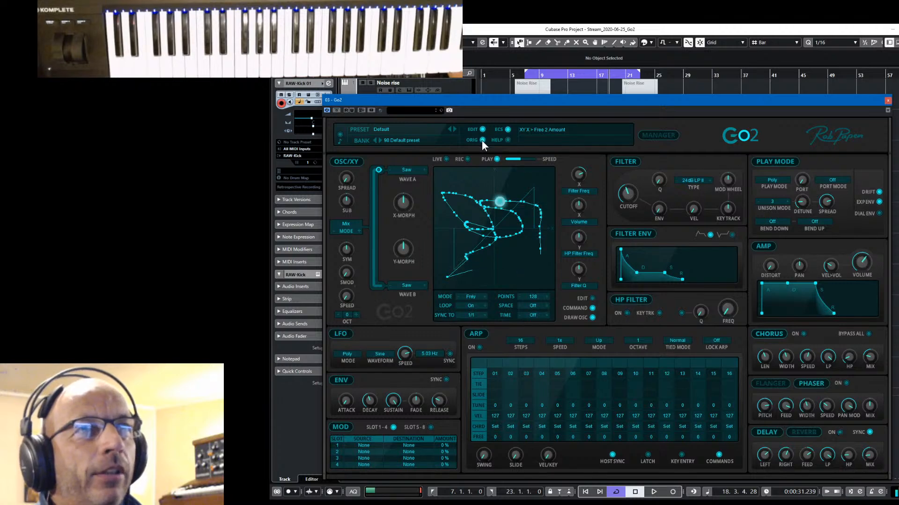
left_click(482, 140)
key("space")
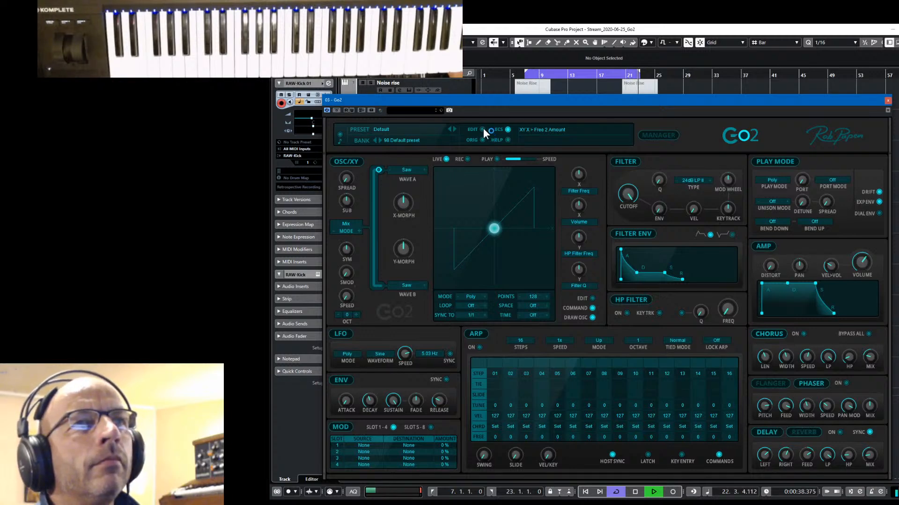
left_click(483, 129)
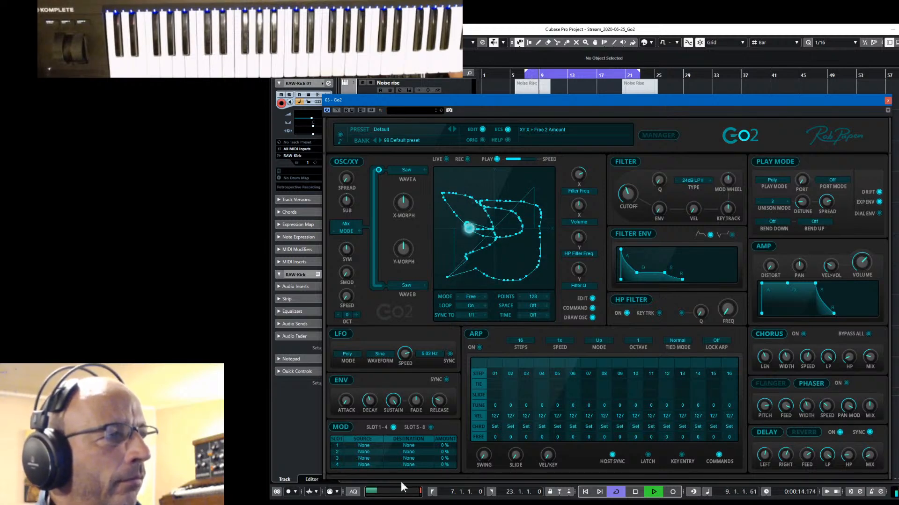
Stop the project, return to the left locator, and play it again from bar 7.
key("space")
left_click(433, 492)
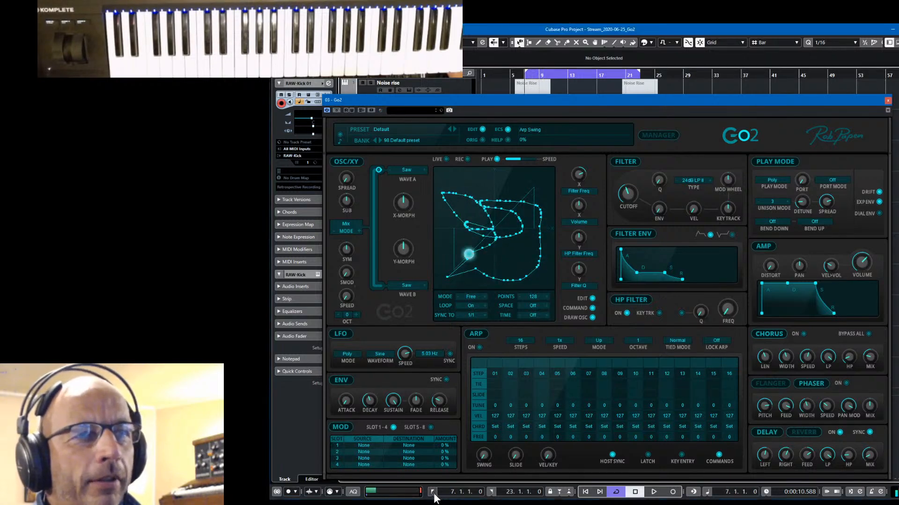
key("space")
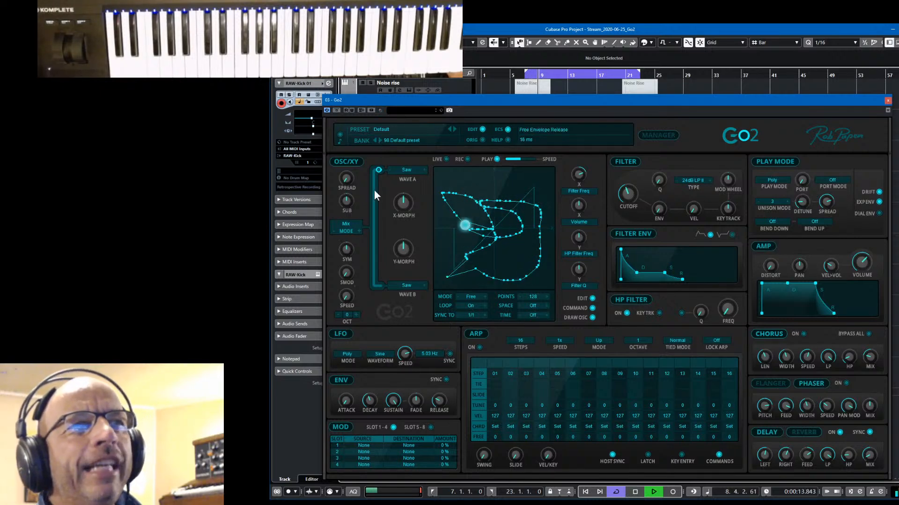
Set Go2's Wave B to Raz 3 and move the oscillator morph about two thirds of the way toward it.
left_click(404, 285)
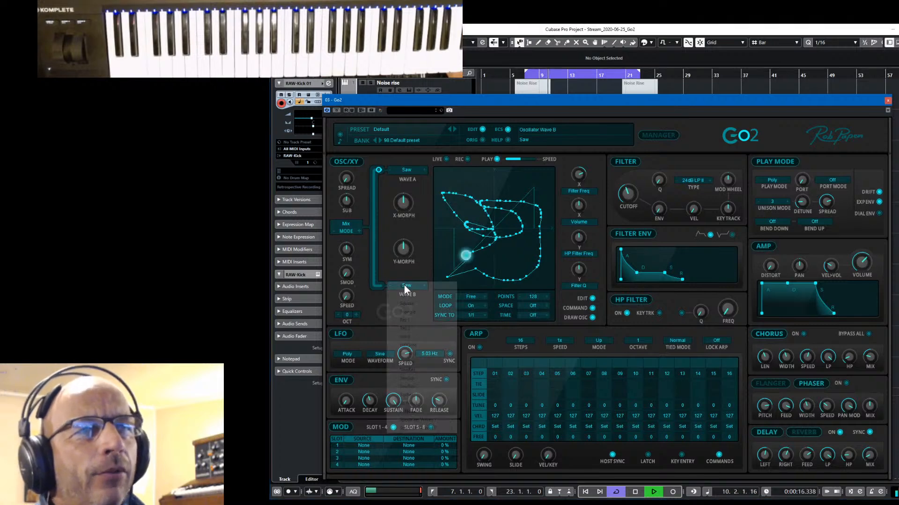
left_click(422, 328)
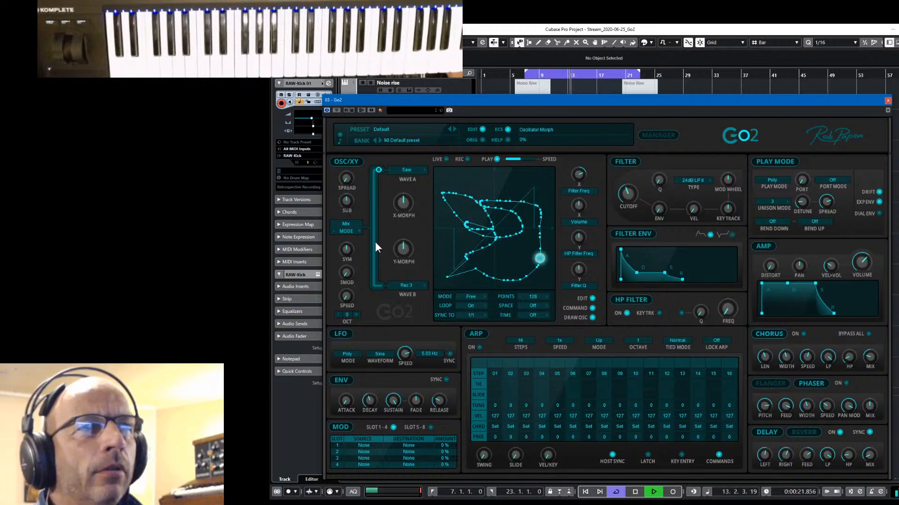
left_click_drag(379, 169, 373, 249)
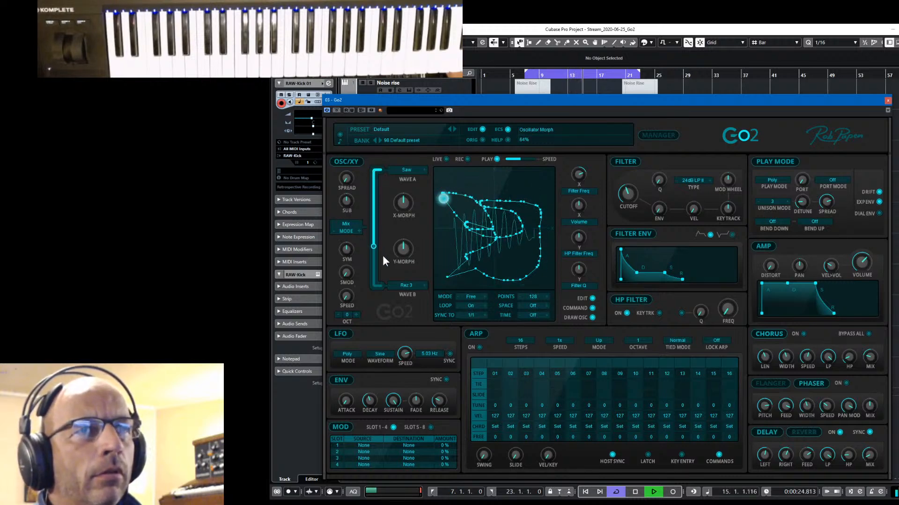
Switch Wave B to SineRez and return the oscillator morph to 0%, fully on Wave A.
left_click(425, 285)
left_click(425, 285)
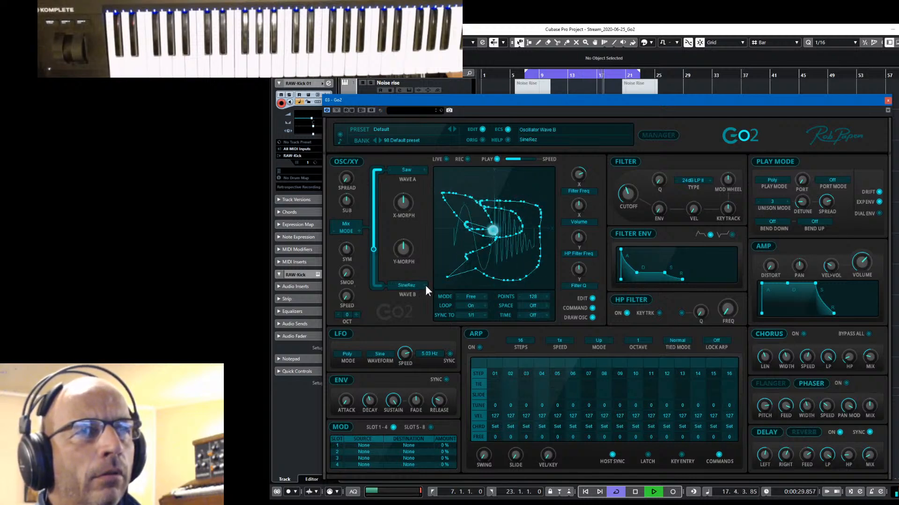
left_click_drag(373, 246, 380, 170)
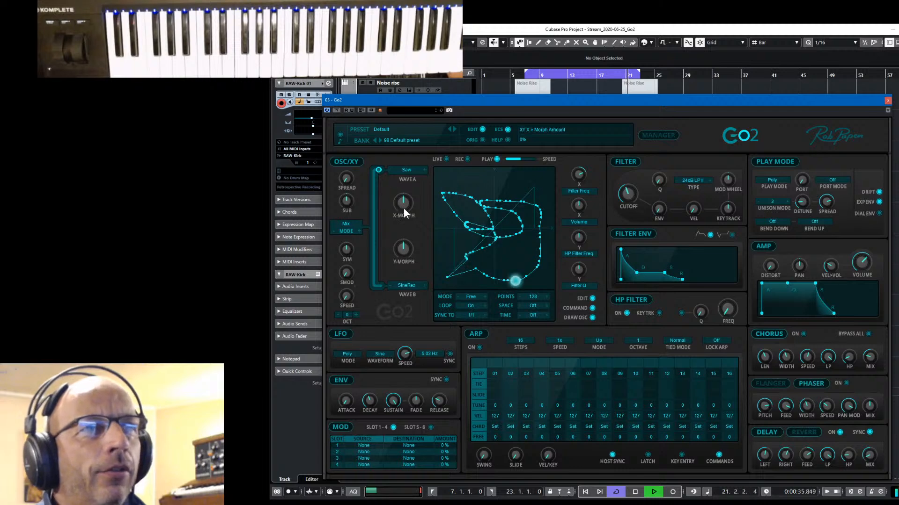
Lower the Y-Morph amount so the XY path drives the morph negatively, and raise the main filter cutoff.
left_click_drag(404, 253, 417, 285)
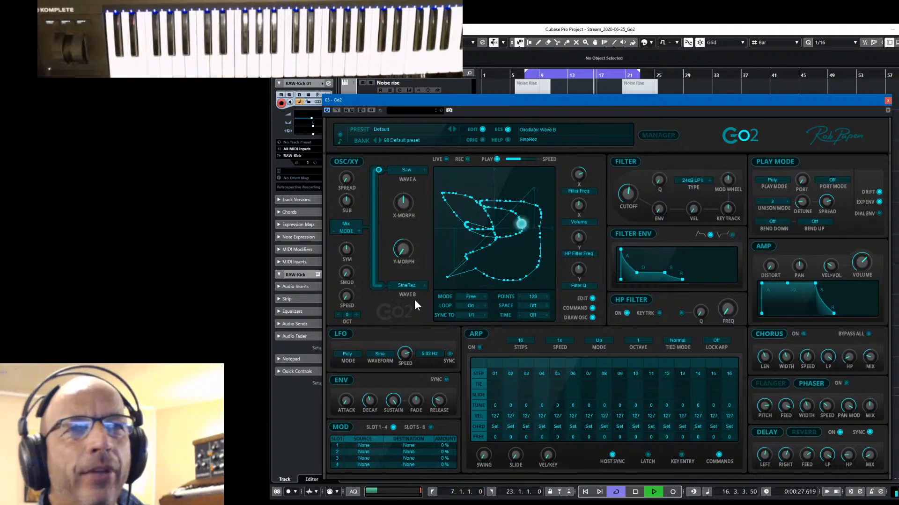
left_click_drag(630, 192, 642, 179)
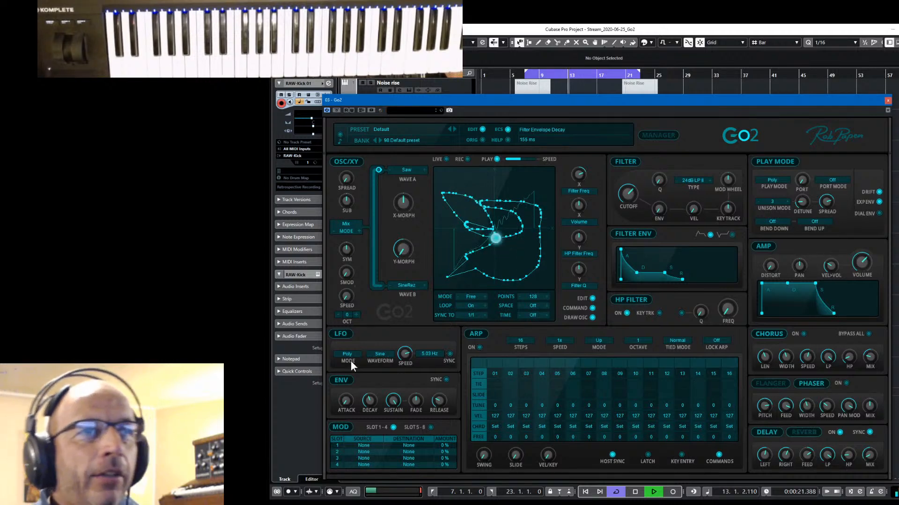
Set Go2's LFO waveform to Saw Down and sync its speed to 1/8 QB.
left_click(380, 356)
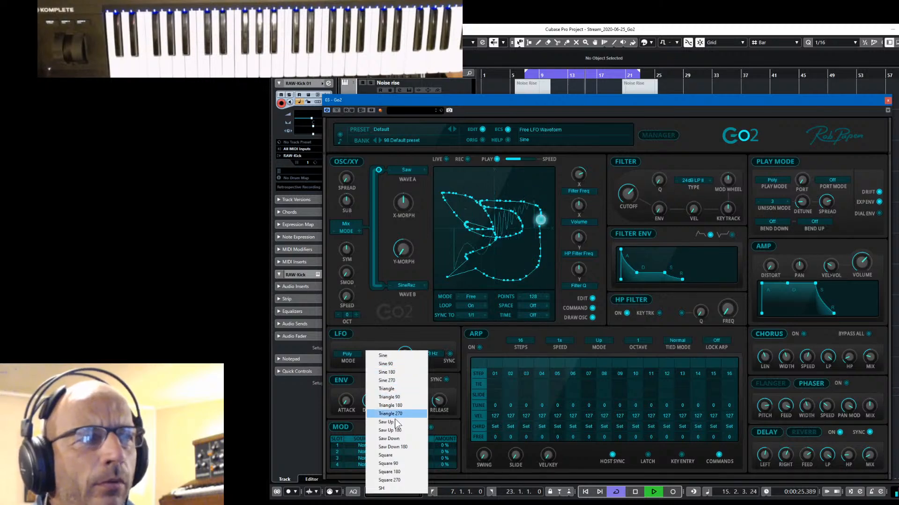
left_click(398, 439)
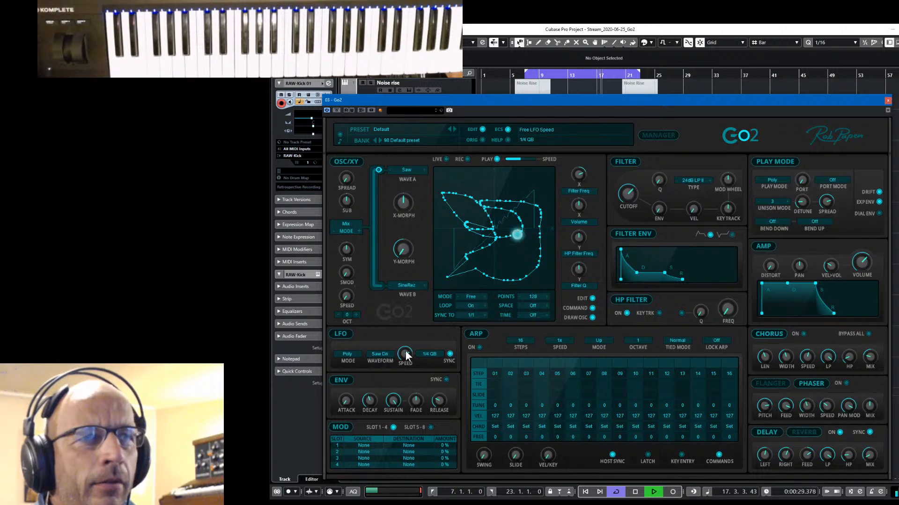
left_click_drag(406, 347, 406, 343)
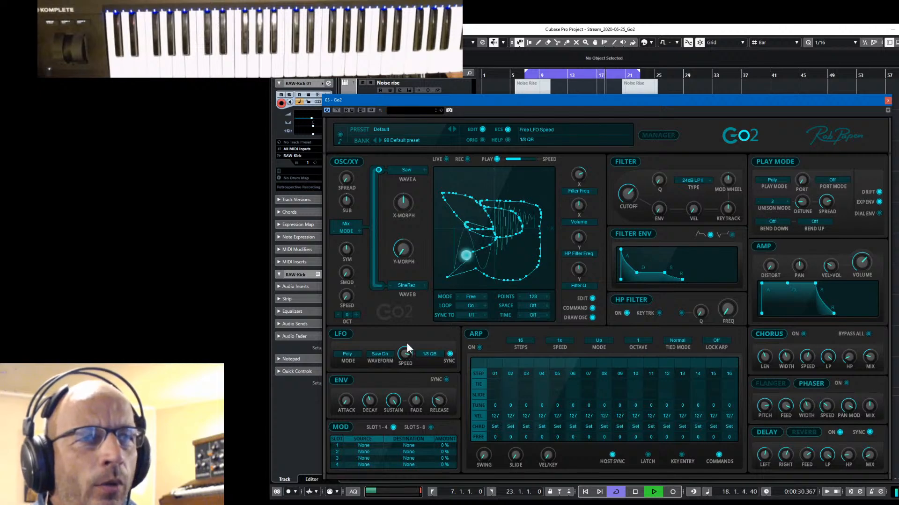
Route Free LFO to Filter Frequency in modulation slot 1 with an amount of 76%.
left_click(363, 445)
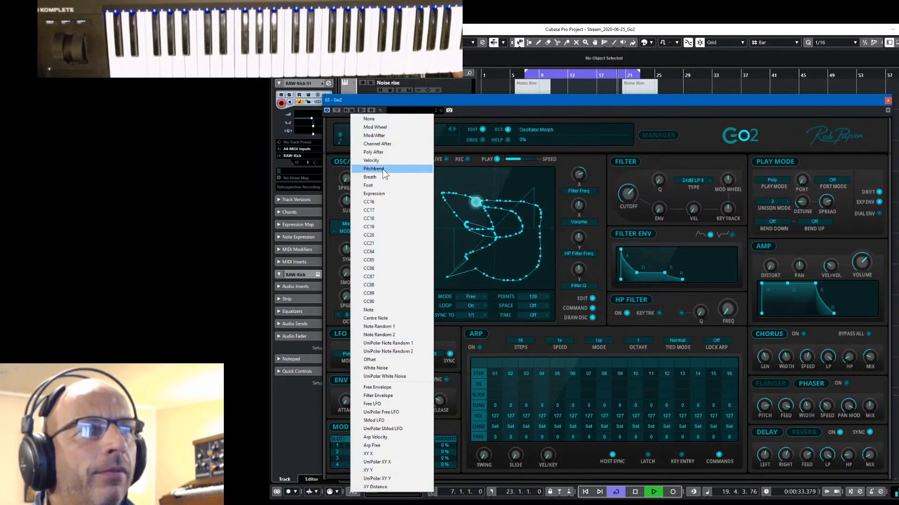
left_click(383, 403)
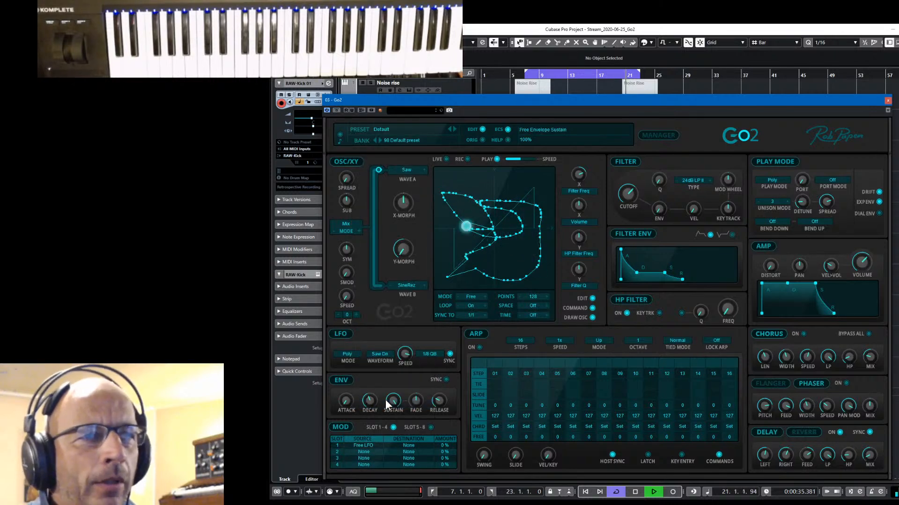
left_click(416, 443)
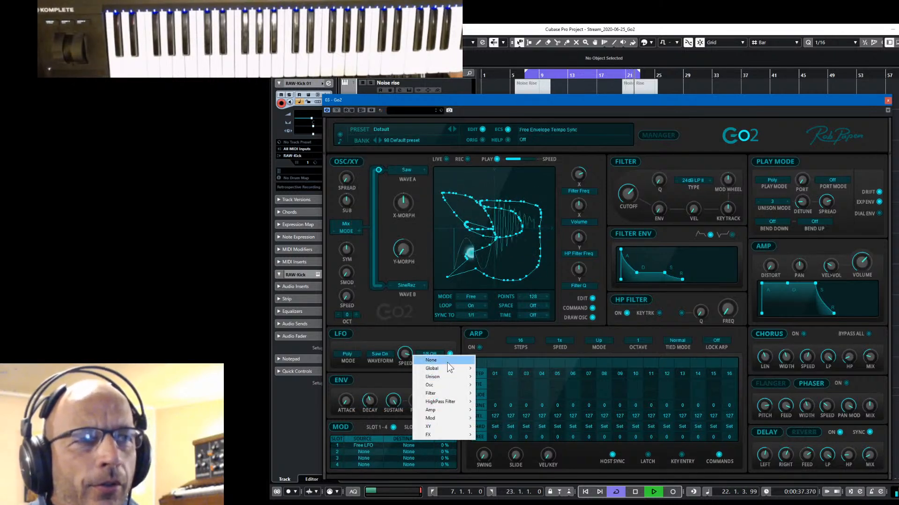
mouse_move(454, 394)
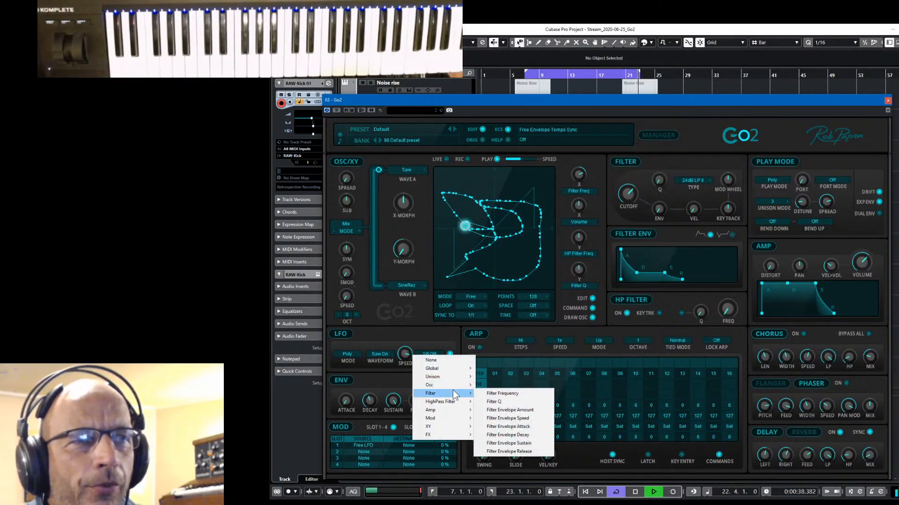
left_click(498, 393)
left_click_drag(440, 444, 447, 421)
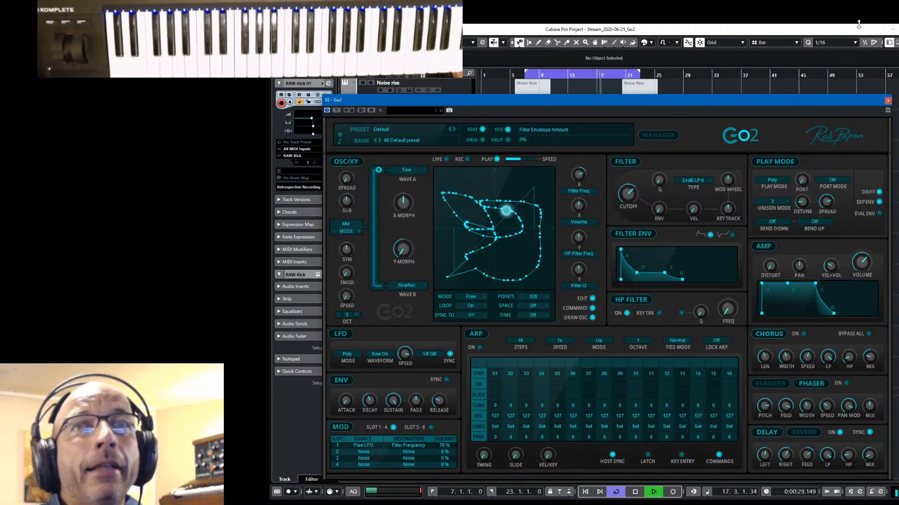
Shift the project window until its window controls are reachable, and minimize it to leave only Go2 on screen.
left_click_drag(797, 24, 661, 55)
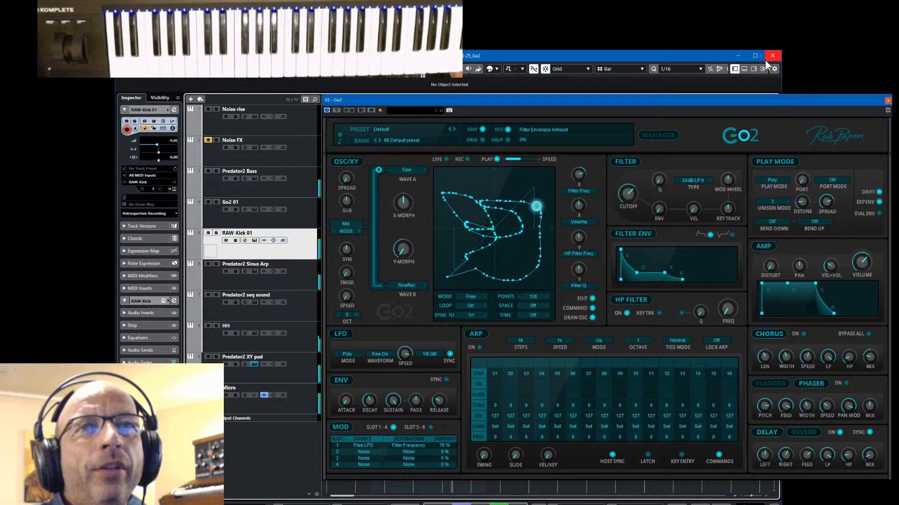
left_click(735, 55)
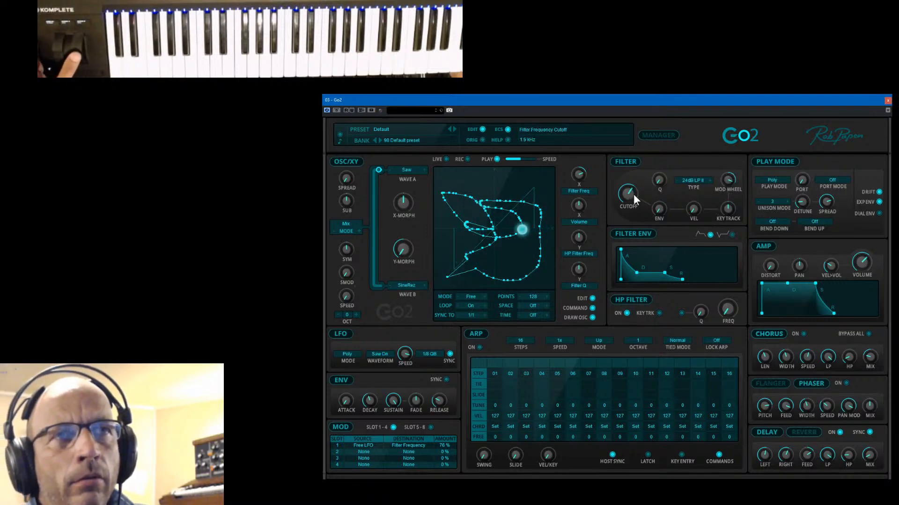
Route Mod Wheel to Mod 1 Amount in modulation slot 2 and adjust the amounts, with slot 1 at 0%.
left_click(367, 451)
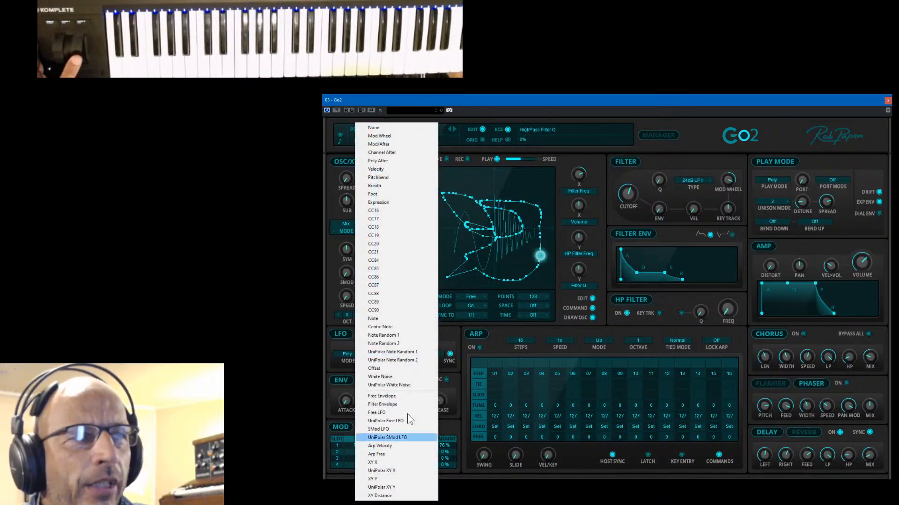
left_click(386, 136)
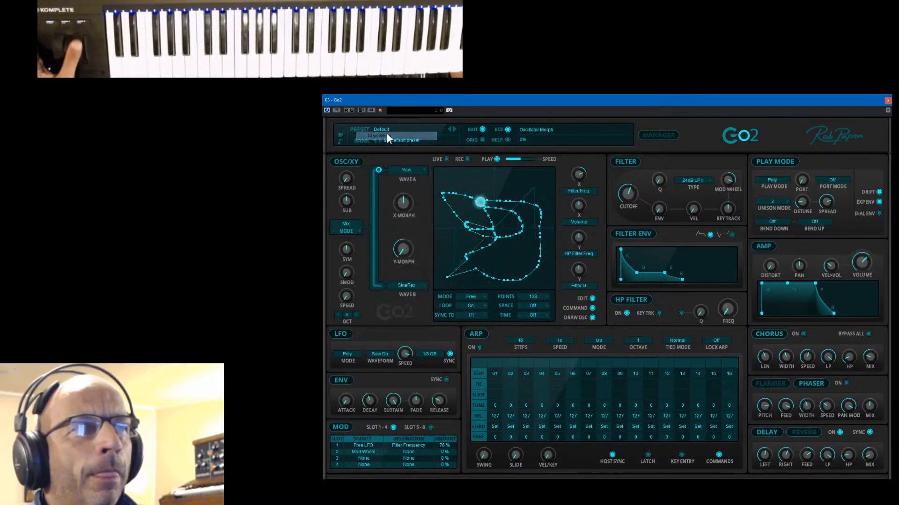
left_click(408, 452)
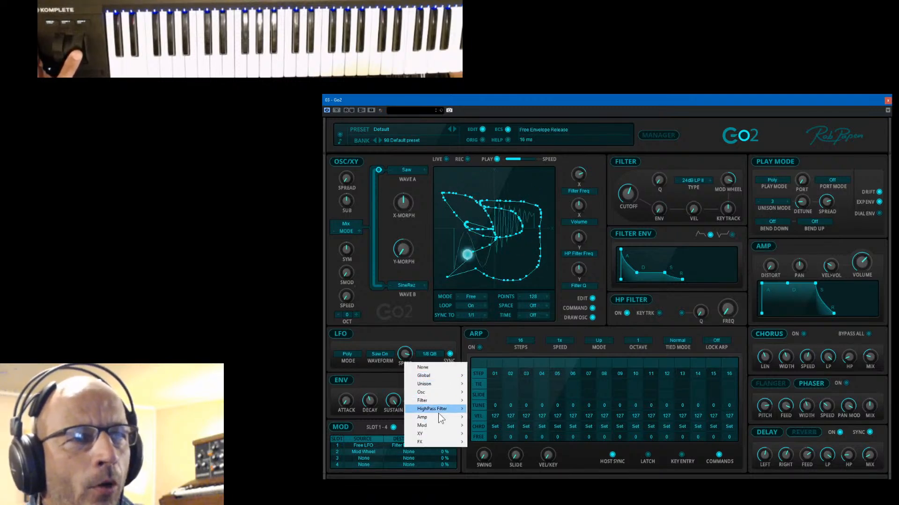
mouse_move(453, 426)
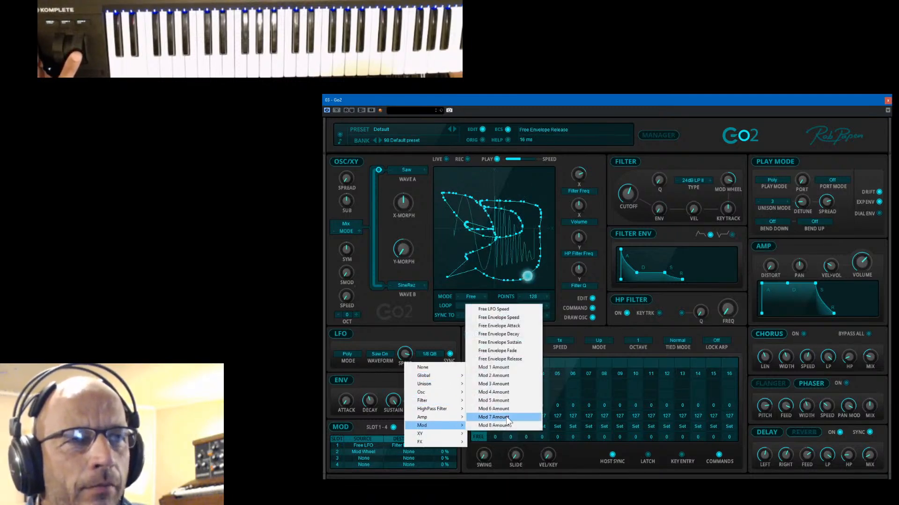
left_click(525, 366)
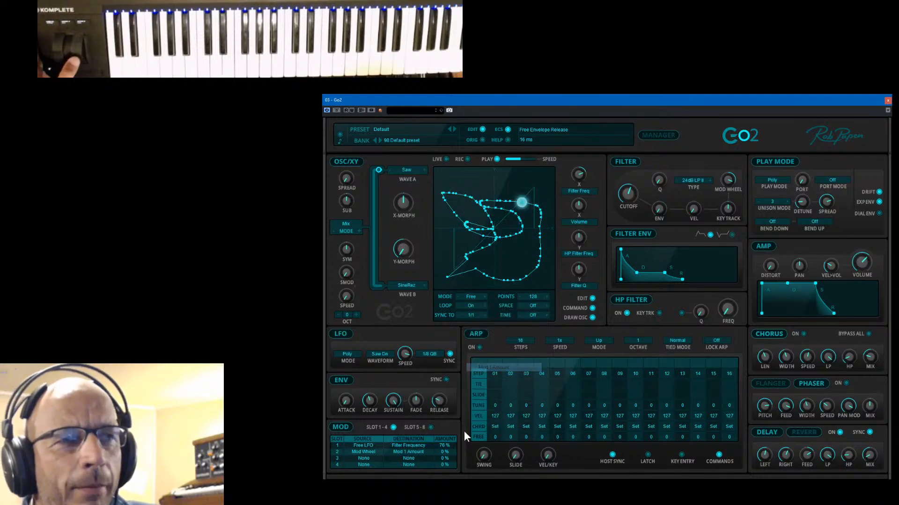
left_click_drag(441, 448, 444, 437)
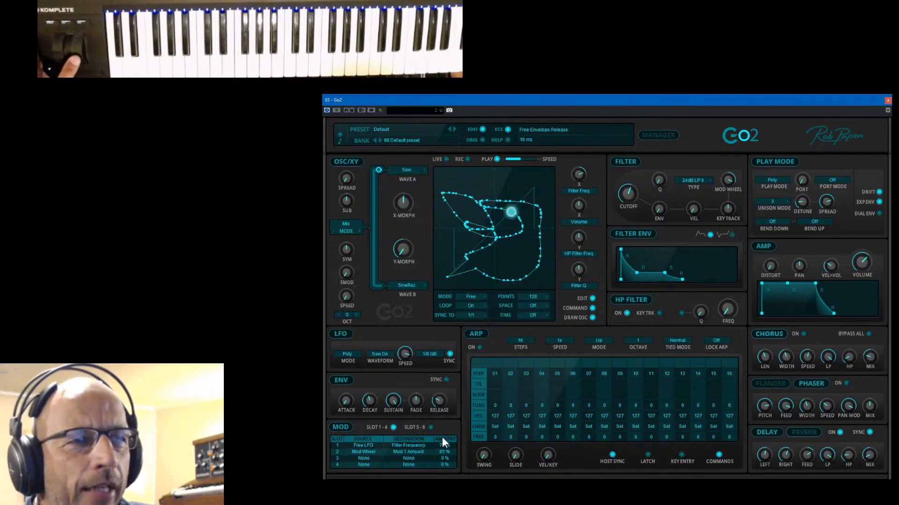
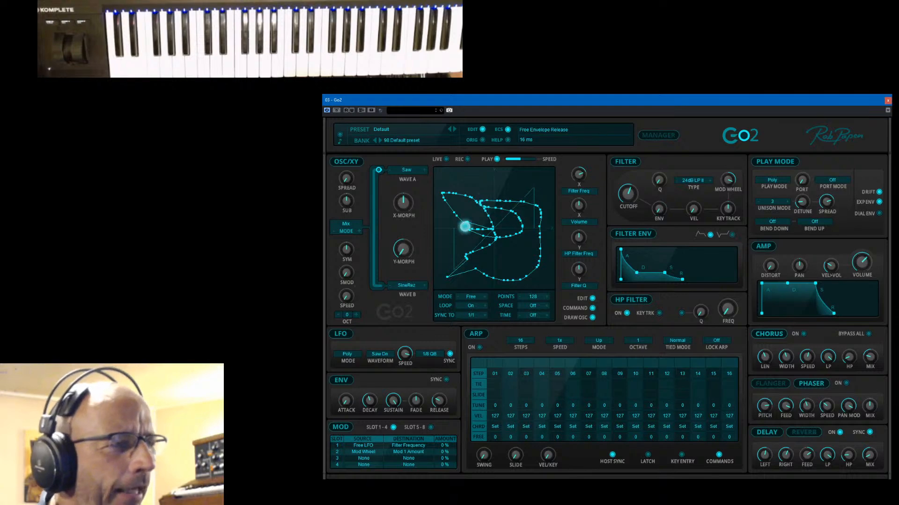
Restore the project window behind Go2 and select Mod 1 Amount again as the destination of modulation slot 2, with an amount of 100%.
key("alt+Tab")
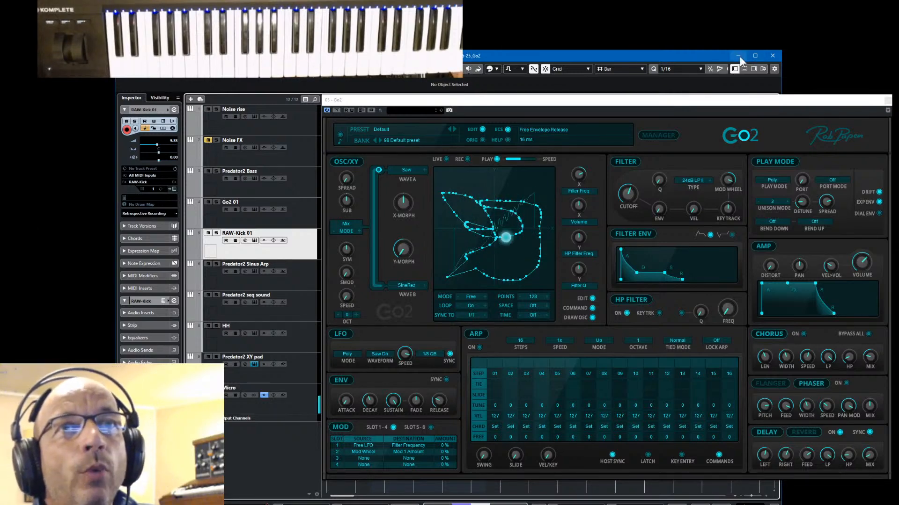
left_click(718, 97)
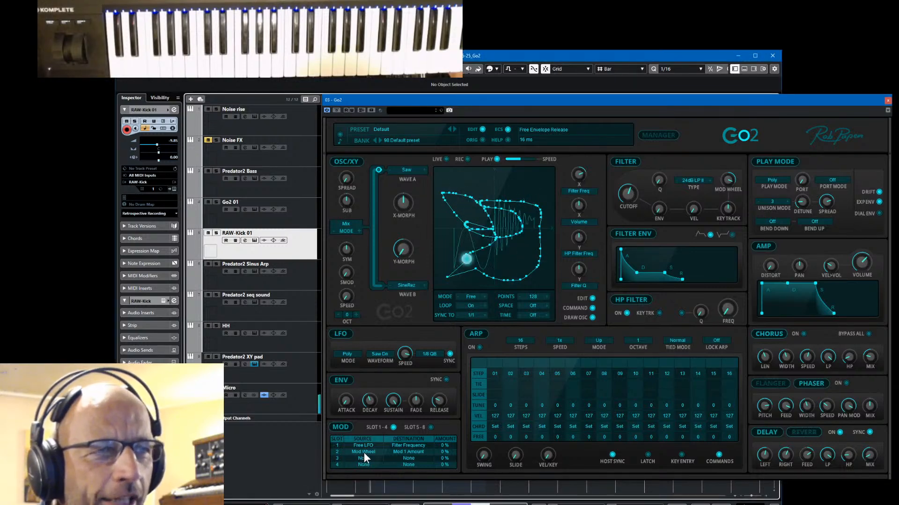
left_click(398, 450)
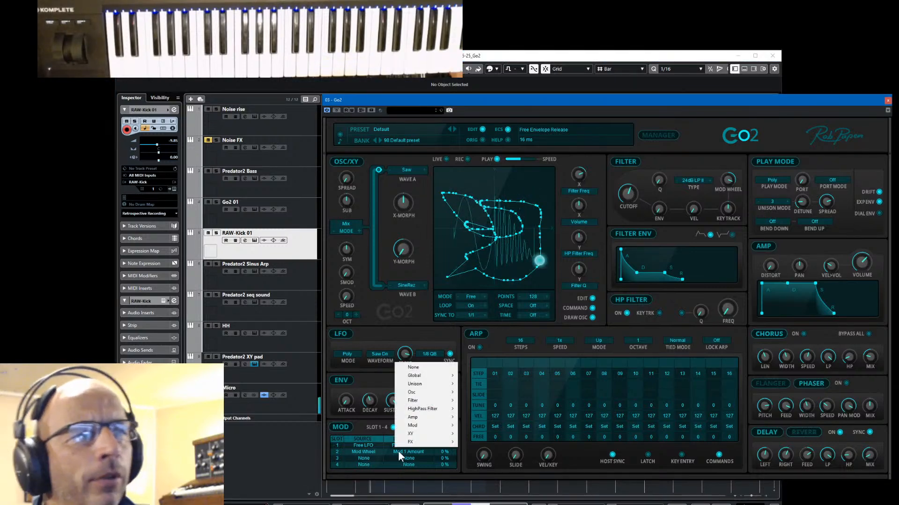
mouse_move(446, 425)
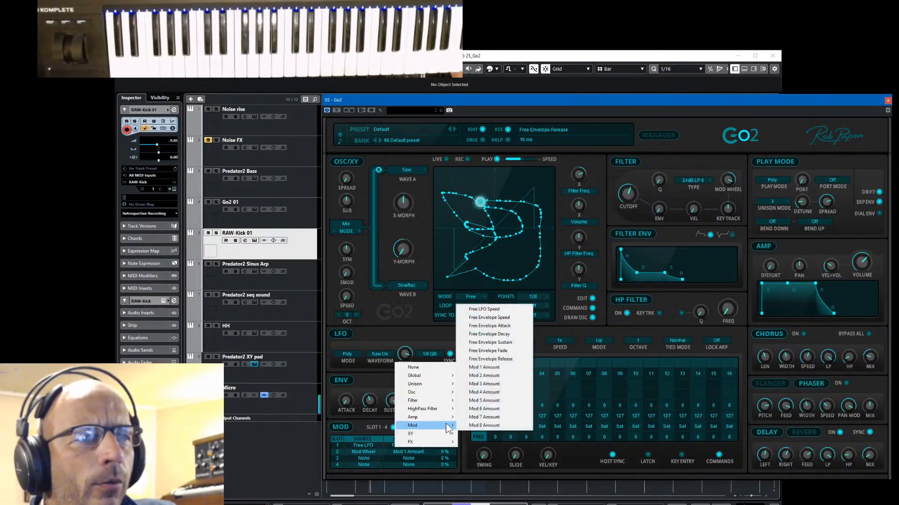
left_click(484, 367)
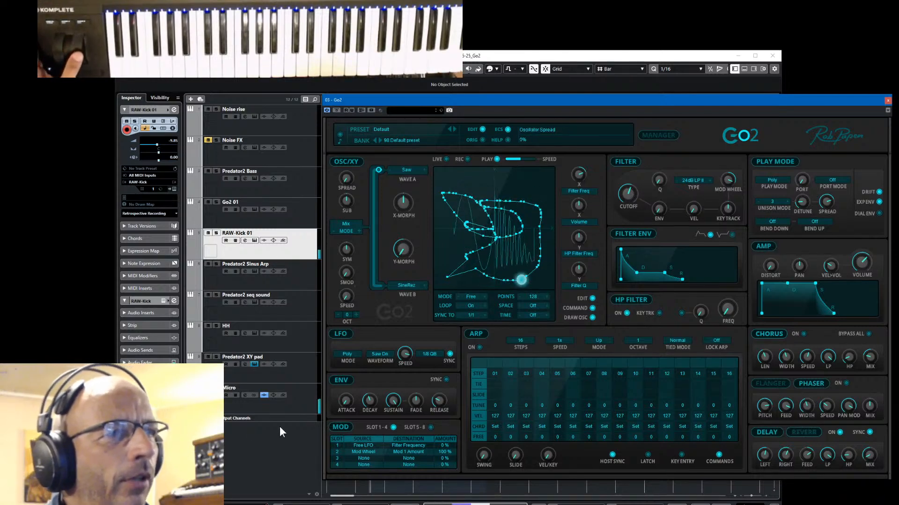
Select the Predator2 XY pad track and lower the modulation slot 2 amount slightly below full.
left_click(302, 372)
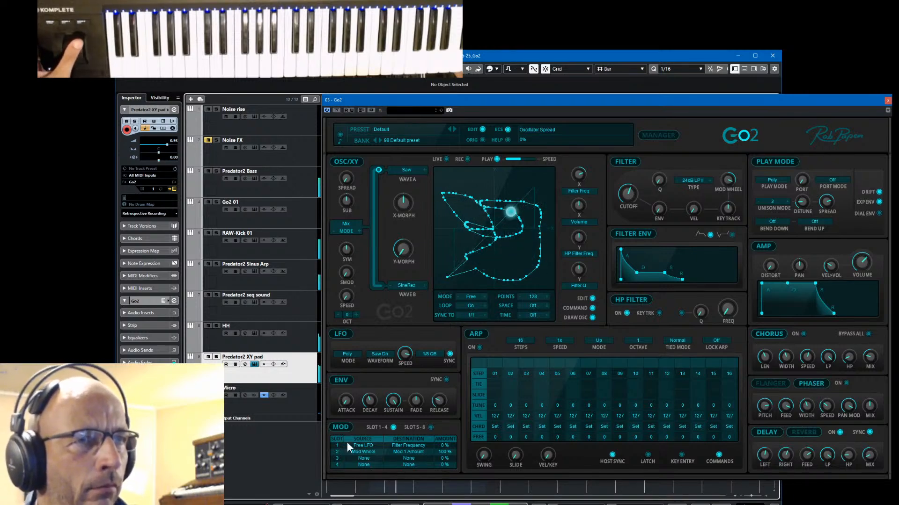
left_click_drag(442, 451, 441, 453)
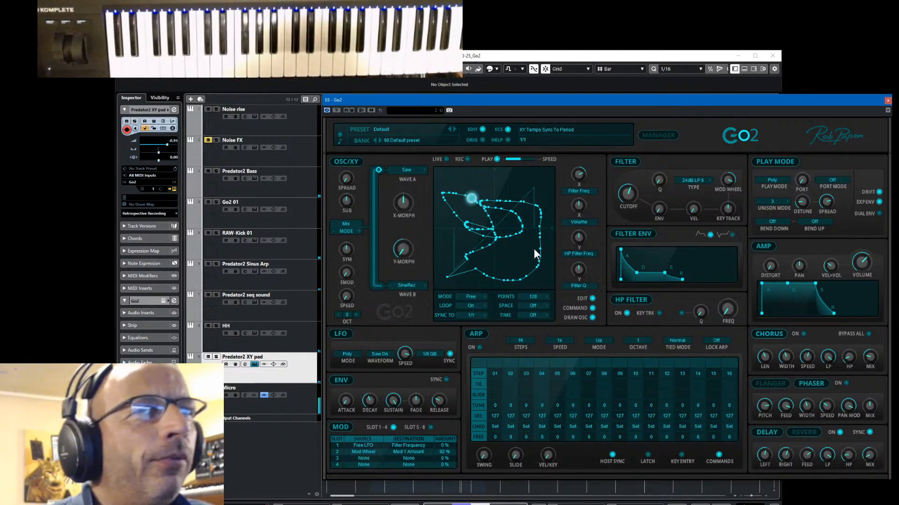
Start saving the preset to a folder and choose 99 Rob Live01 inside Go2's Bank Folder as the destination.
left_click(403, 131)
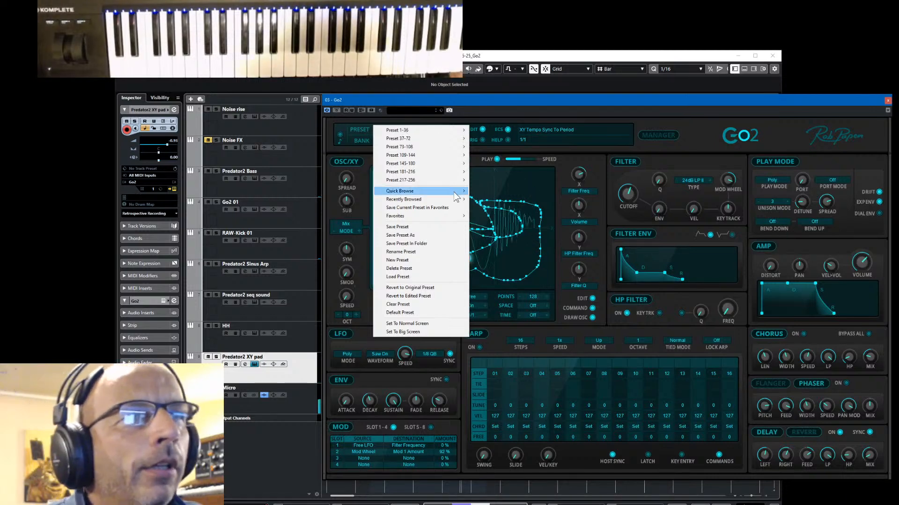
left_click(423, 248)
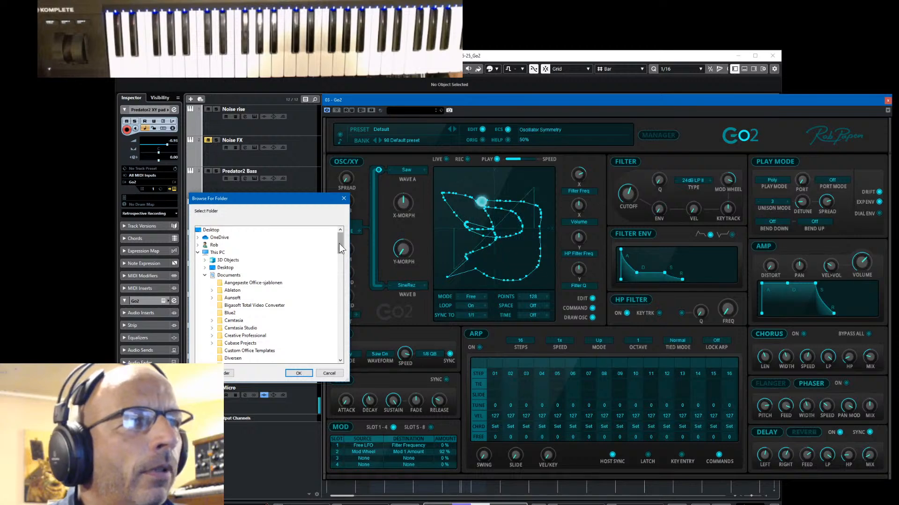
left_click_drag(339, 244, 335, 284)
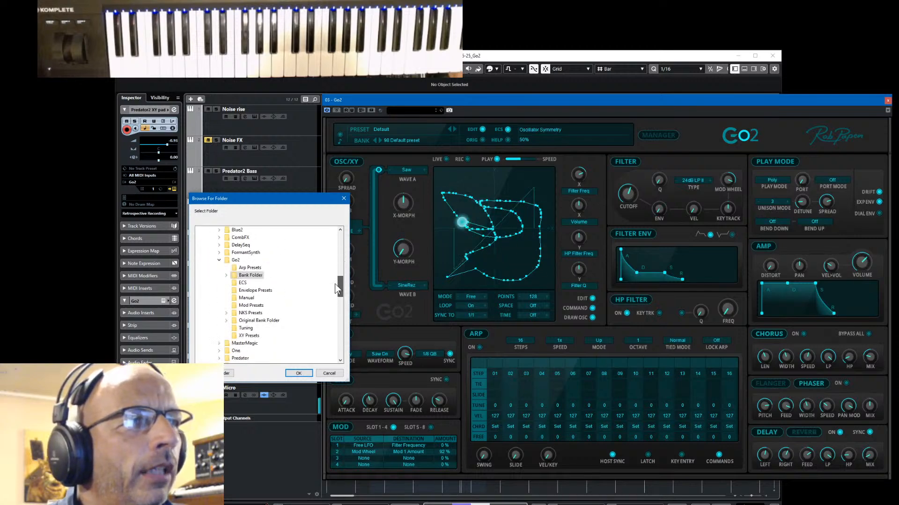
left_click(226, 275)
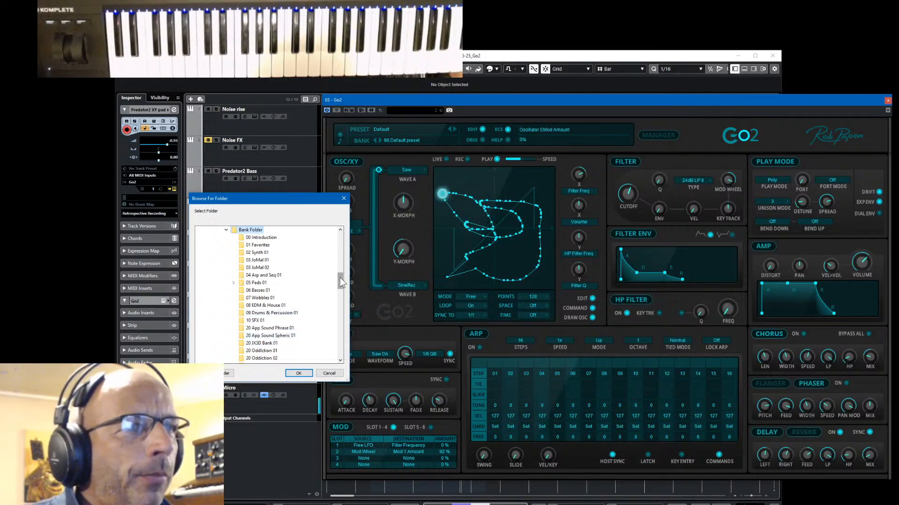
left_click_drag(341, 280, 347, 296)
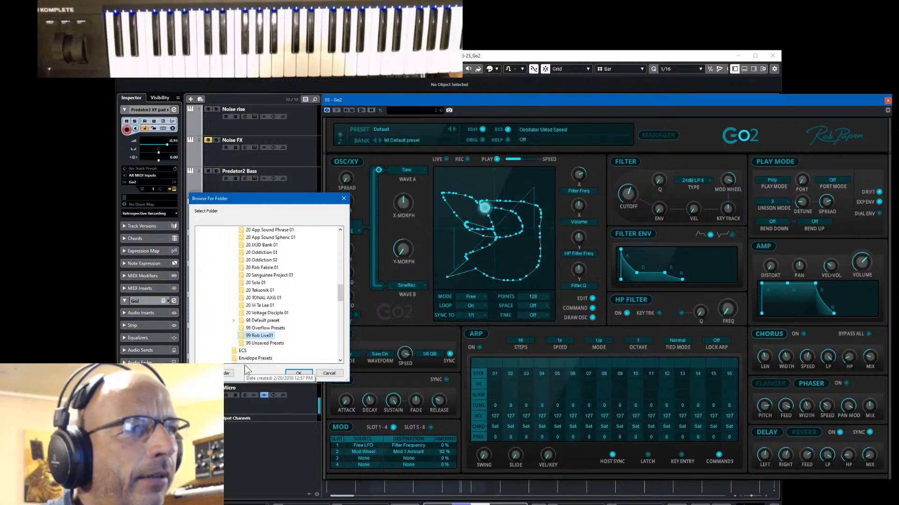
left_click(296, 373)
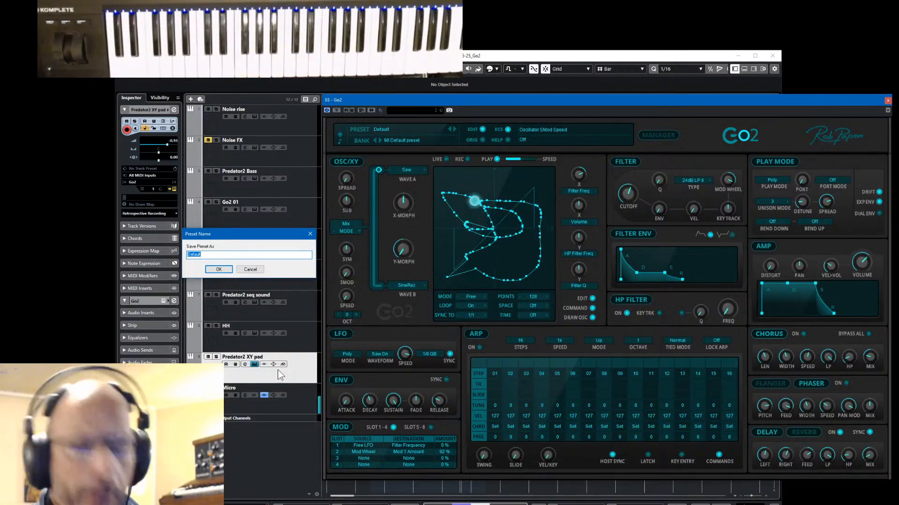
Name the preset "June Pad ModWhl" and save it.
type("JU")
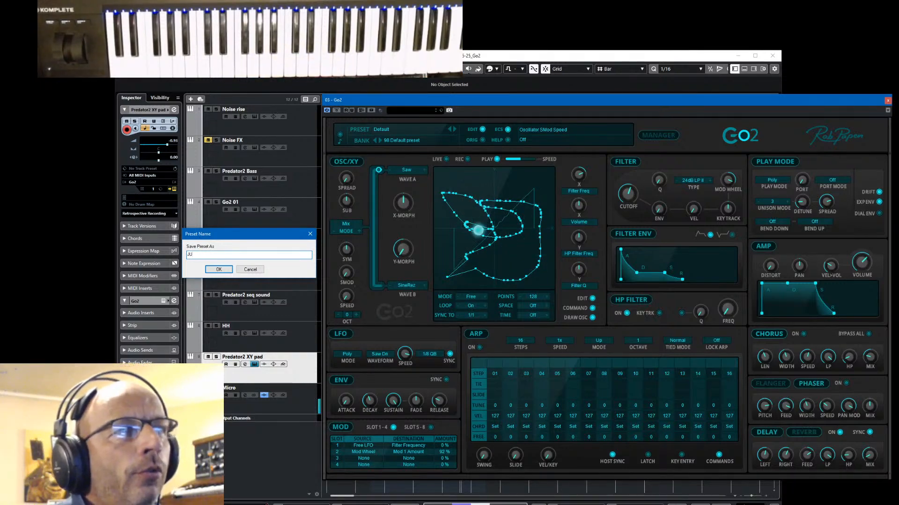
type("ne")
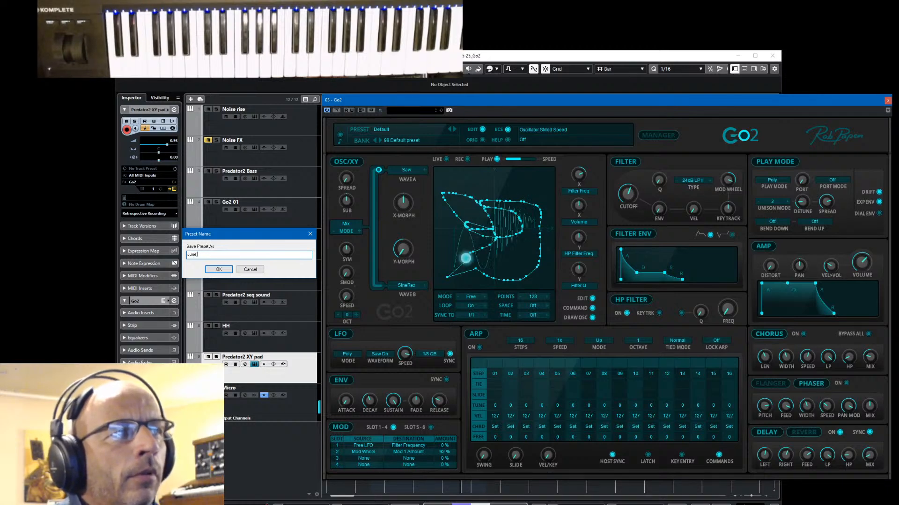
type(" Pad Mo")
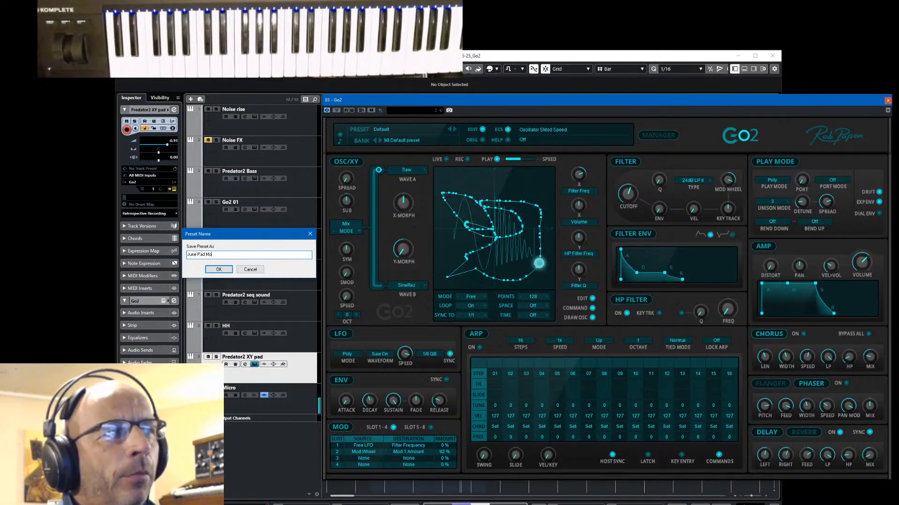
type("dWhl")
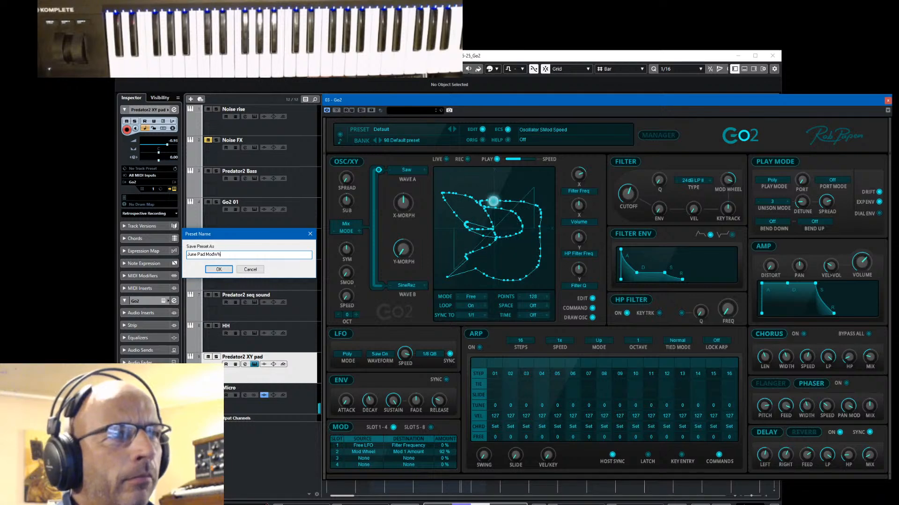
left_click(213, 271)
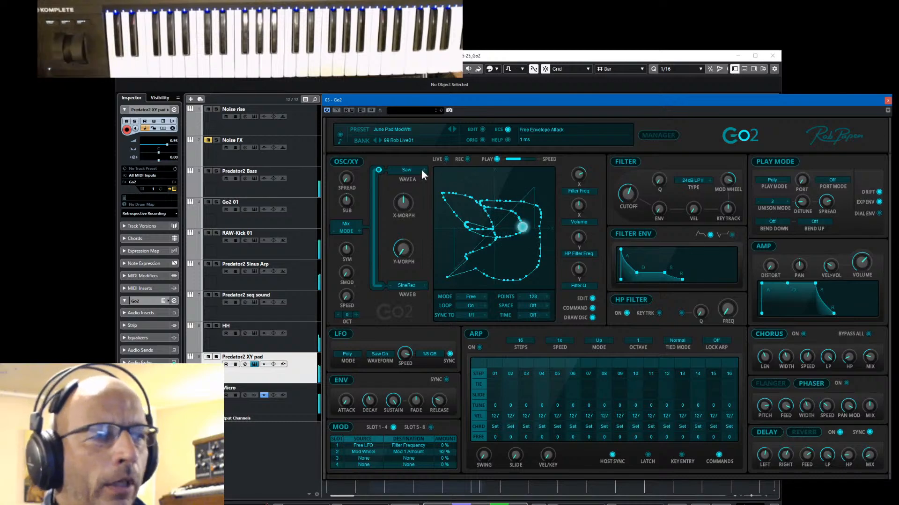
Rename the saved preset to "June Pad ModWhl 1".
left_click(272, 375)
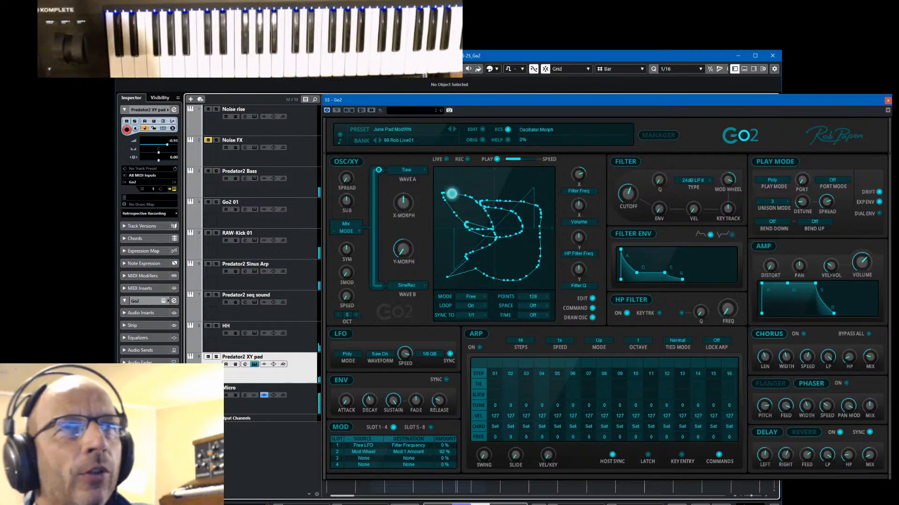
left_click(403, 134)
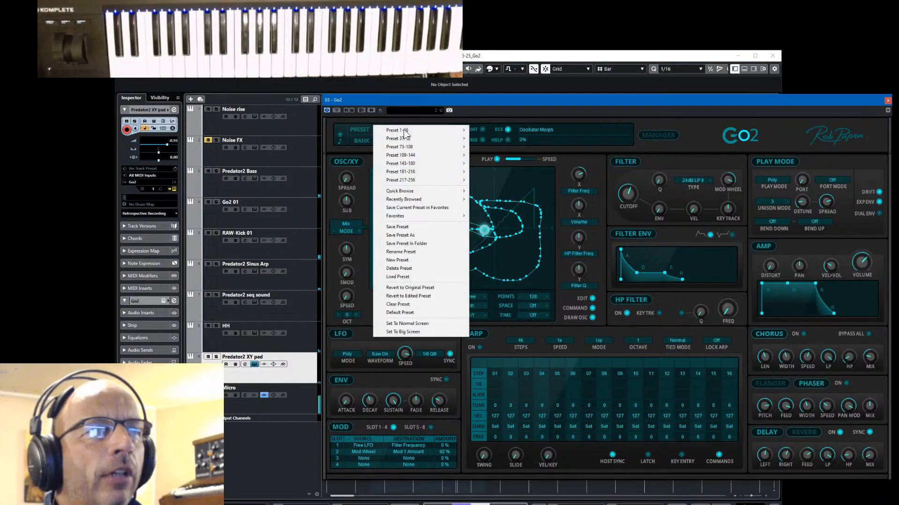
left_click(407, 252)
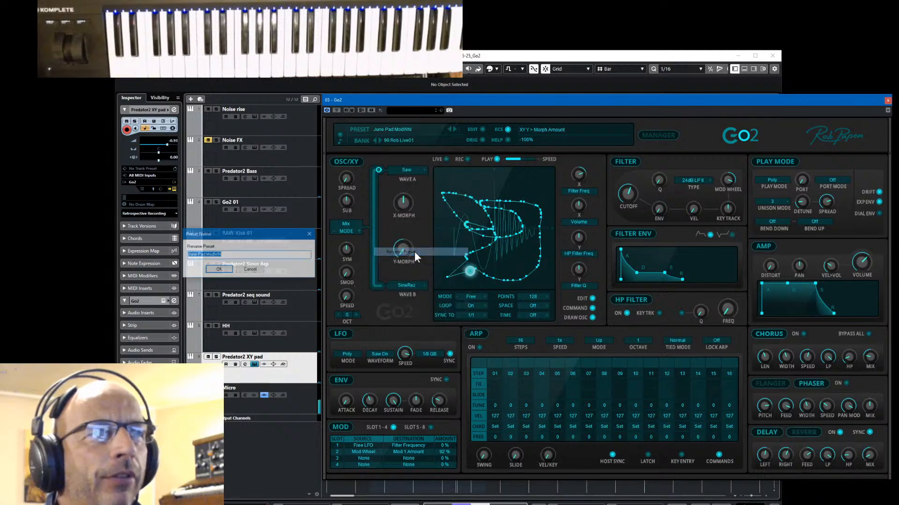
key("End")
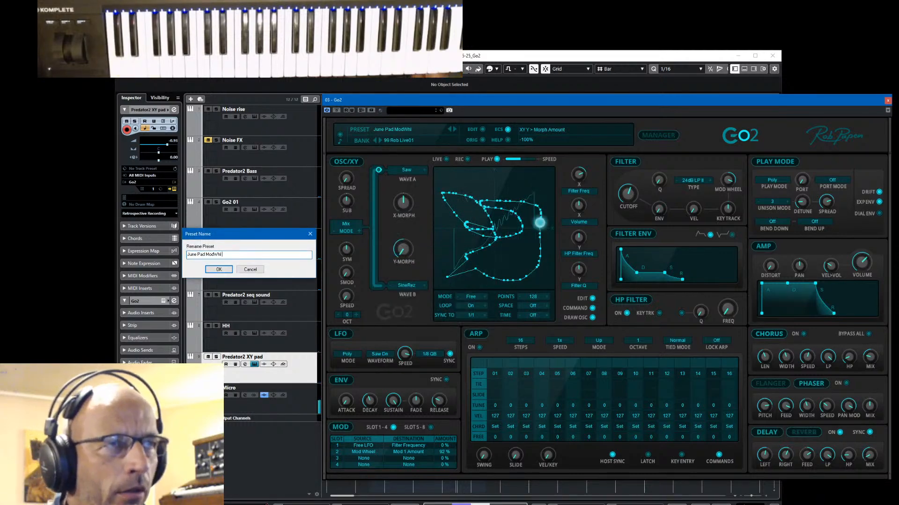
type("1")
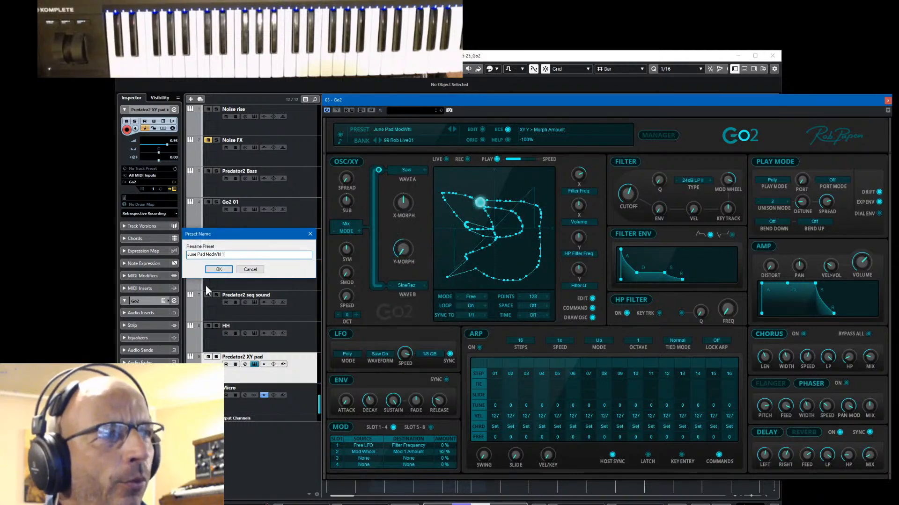
left_click(218, 270)
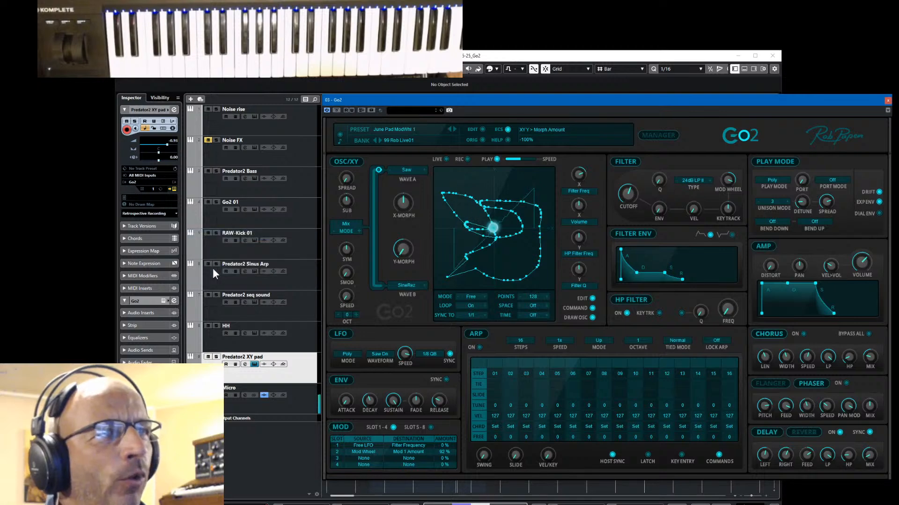
Reset the Y-Morph amount to 0% for comparison and switch back to the original version of the preset.
double_click(401, 251)
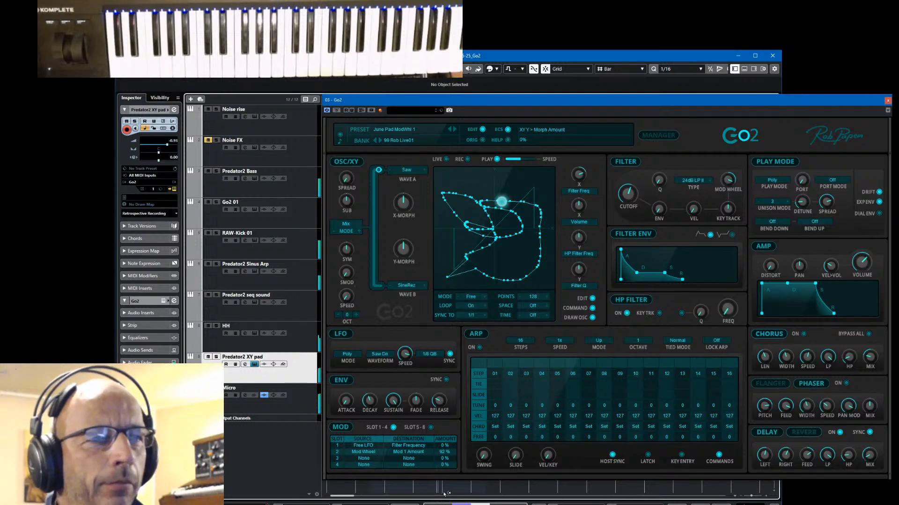
left_click(481, 141)
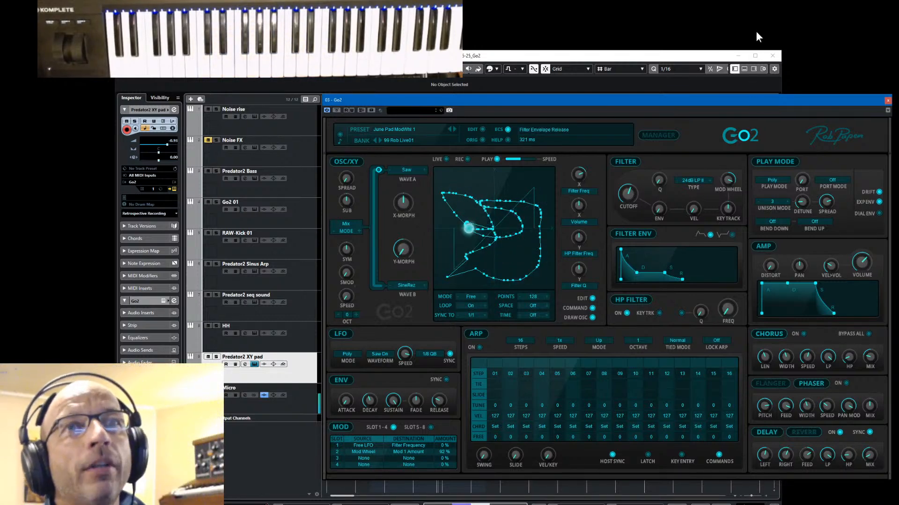
Minimize the project and mixer windows and shift the Go2 window slightly so that only Go2 stays on screen.
left_click(739, 56)
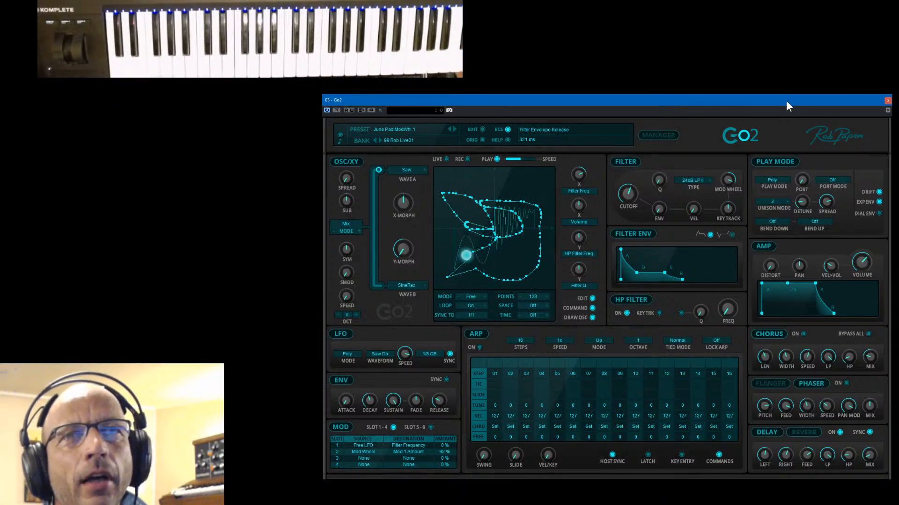
left_click_drag(786, 100, 762, 110)
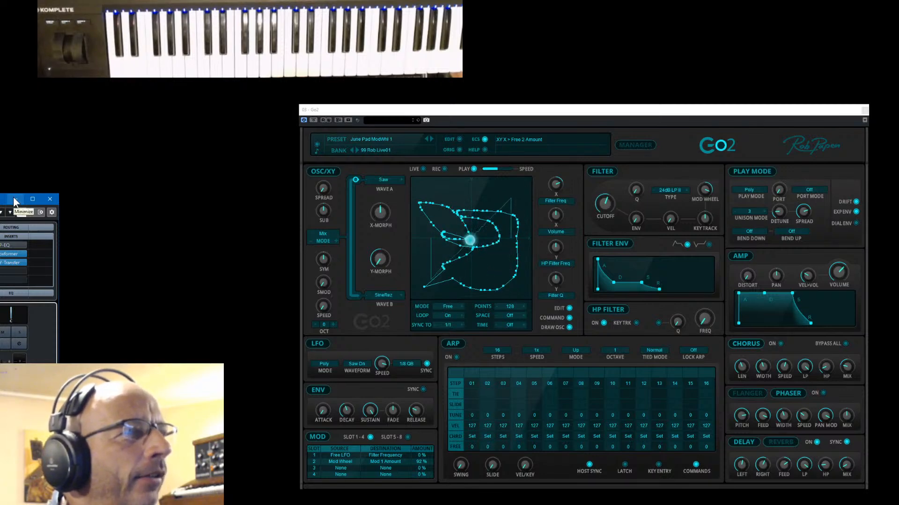
left_click(16, 201)
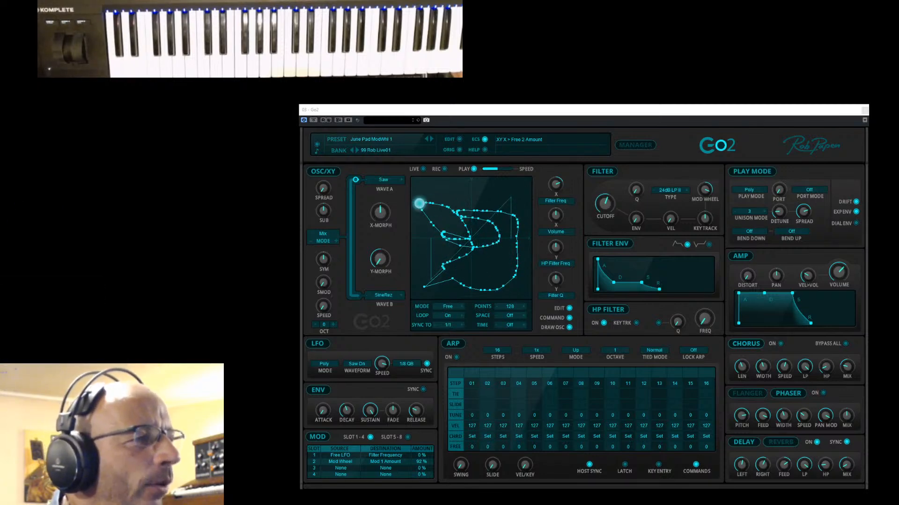
Bring the project window back and select the Predator2 Bass track.
key("alt+Tab")
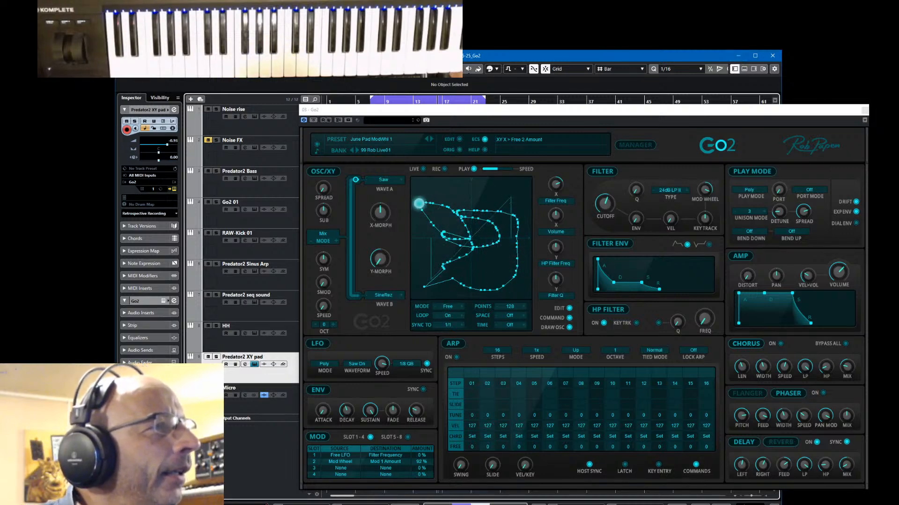
key("alt+Tab")
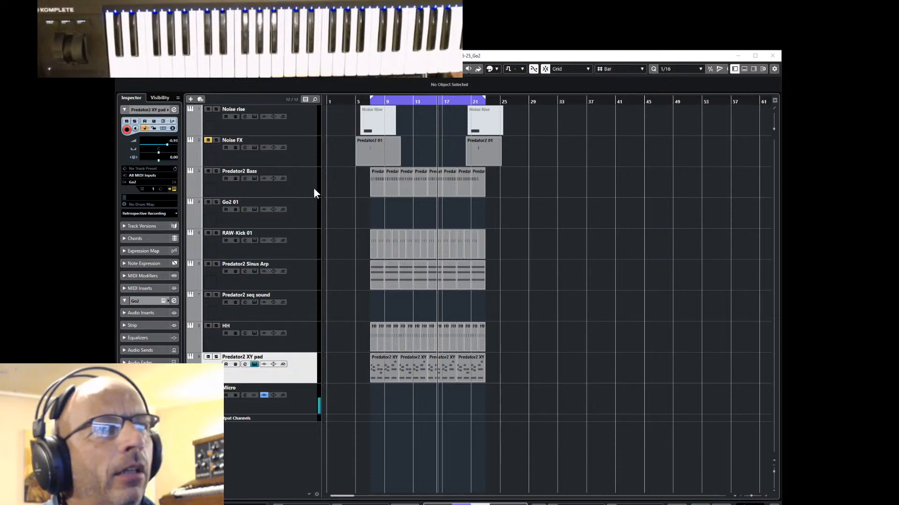
left_click(296, 175)
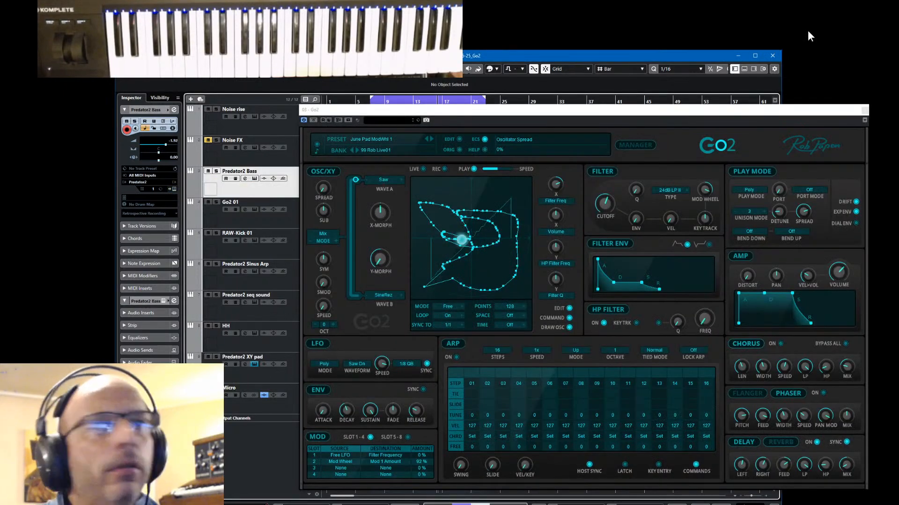
Replace the open Go2 instrument window with the Predator2 Bass track's instrument, placed clear of the track list.
left_click(864, 110)
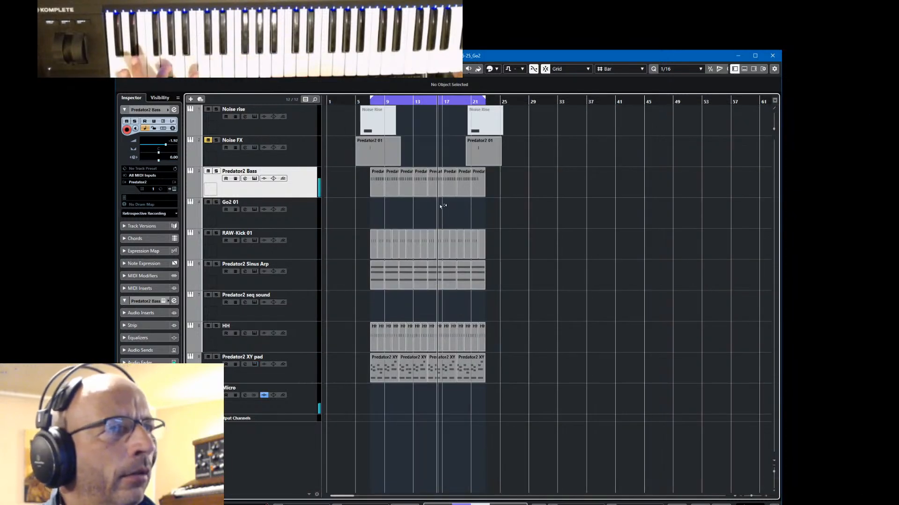
left_click(174, 189)
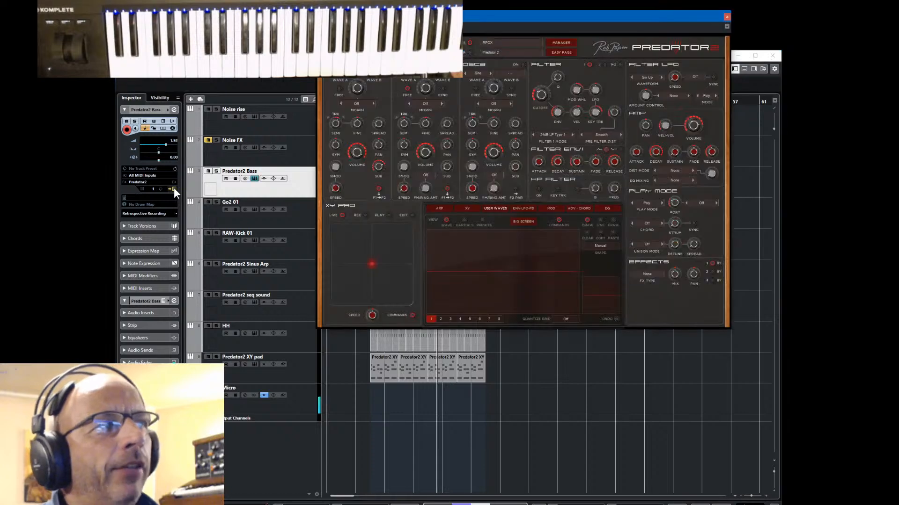
left_click_drag(659, 14, 798, 126)
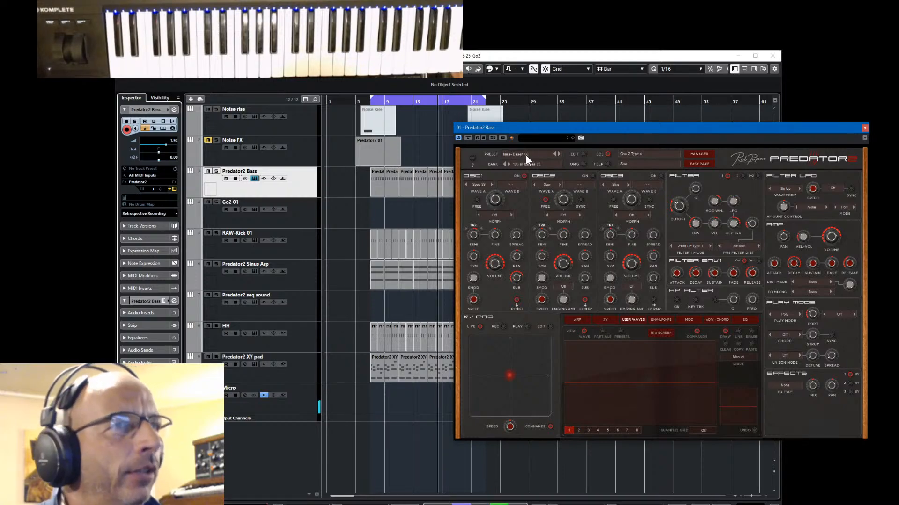
Audition the Predator2 Bass track soloed, restore the full mix, and close its instrument window.
key("s")
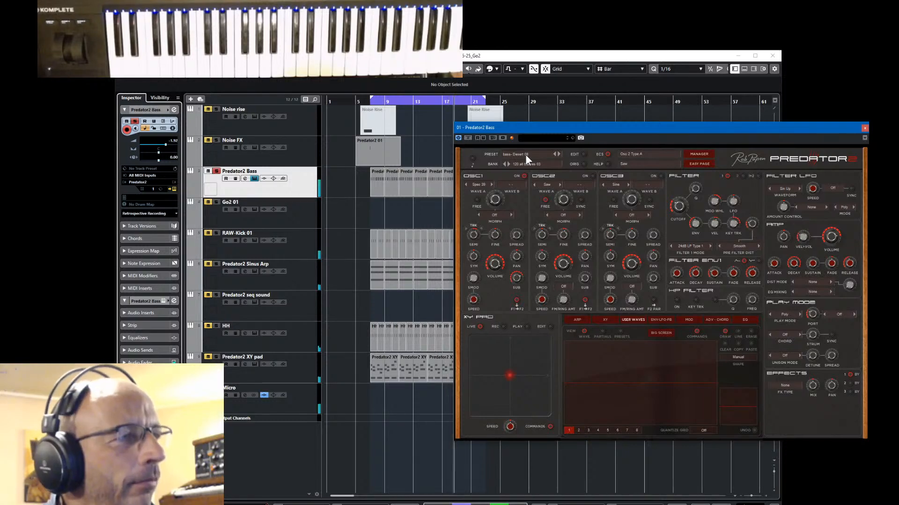
key("s")
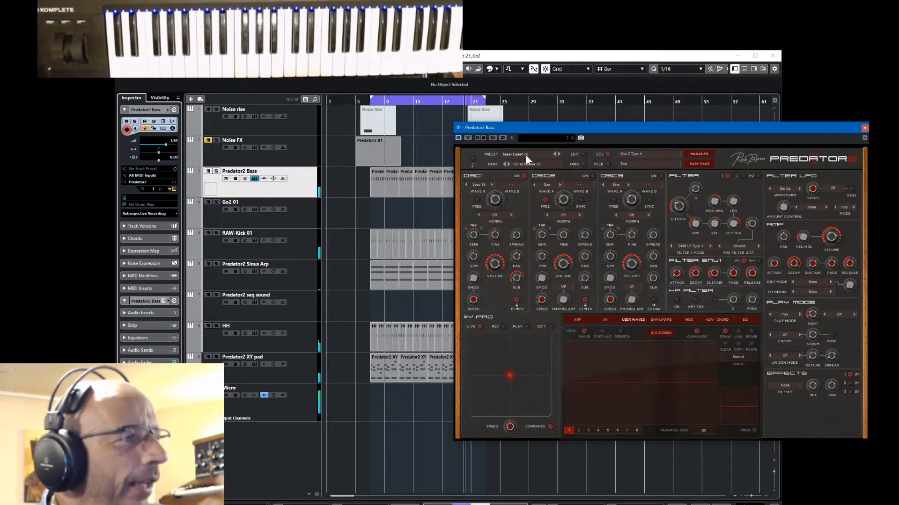
left_click(864, 128)
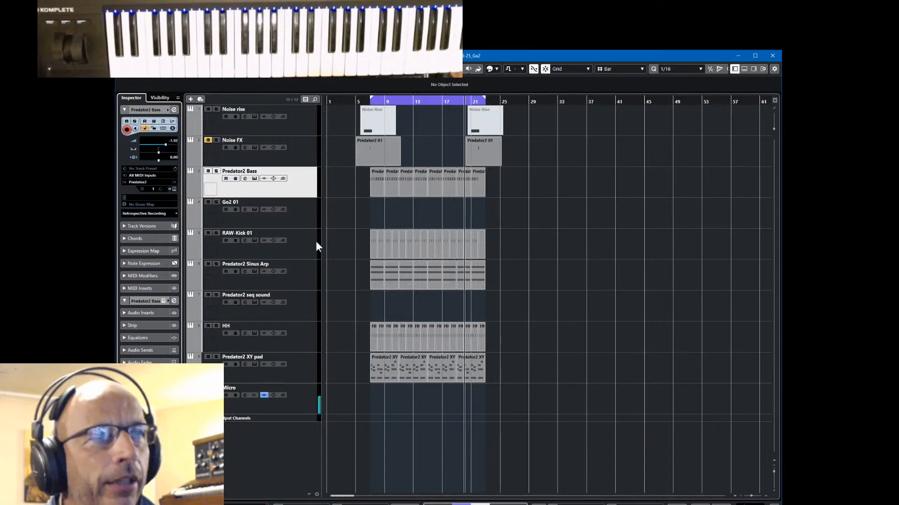
Play the arrangement and audition the Predator2 Bass, Predator2 Sinus Arp and HH tracks soloed one after another.
key("space")
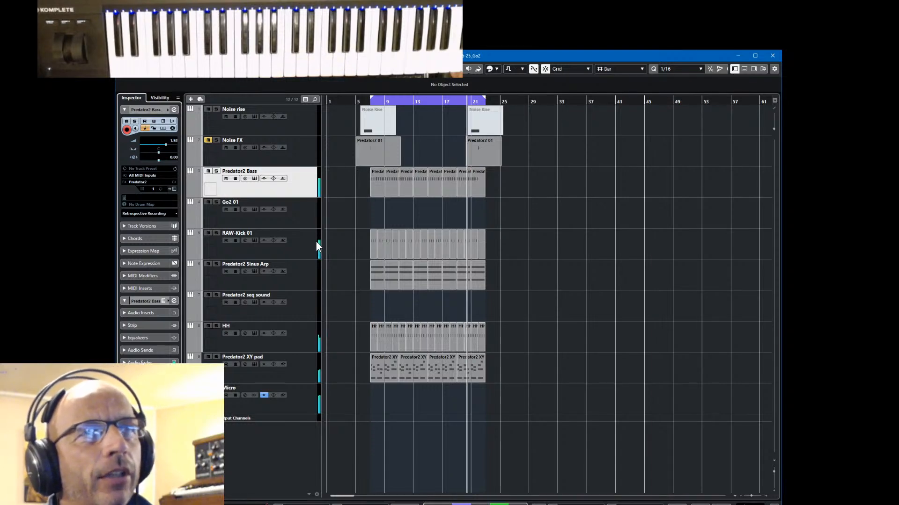
key("s")
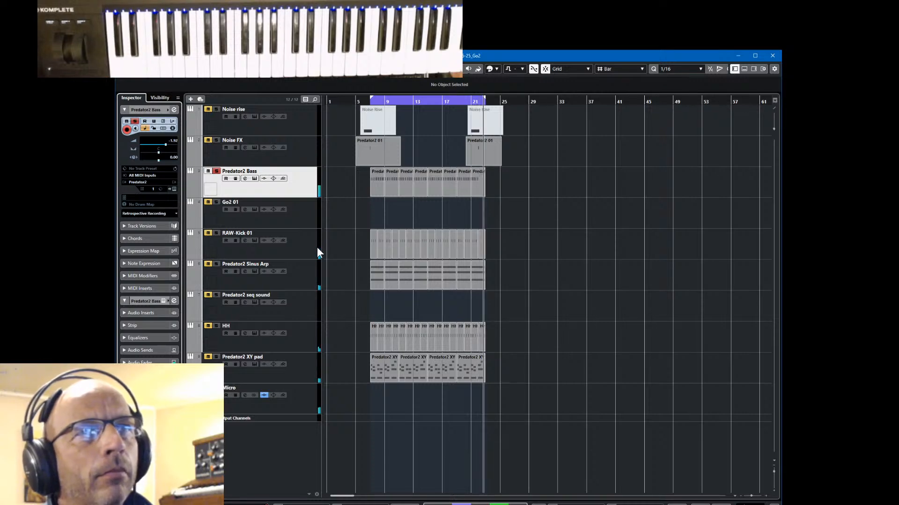
key("s")
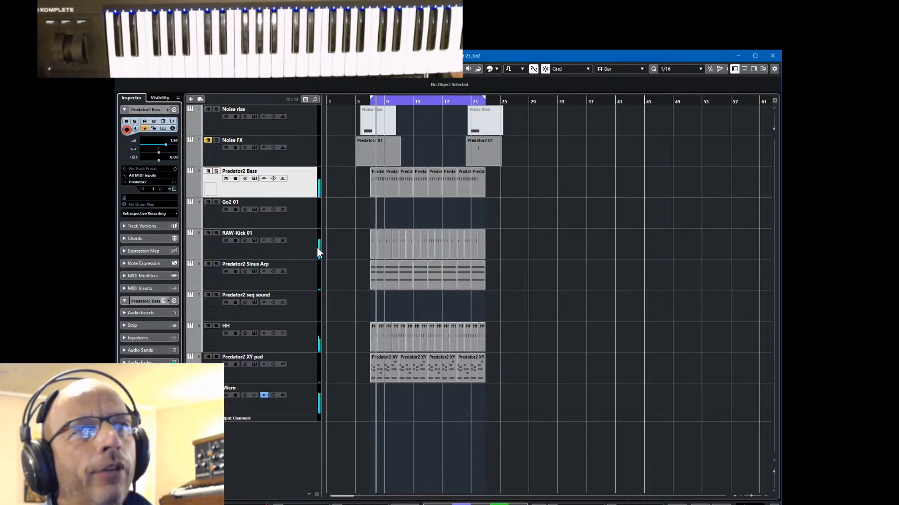
left_click(301, 285)
key("s")
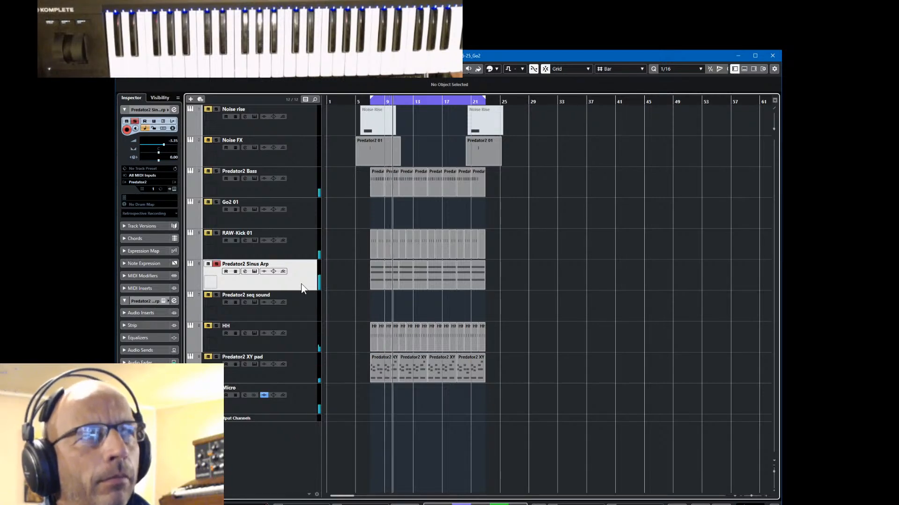
key("s")
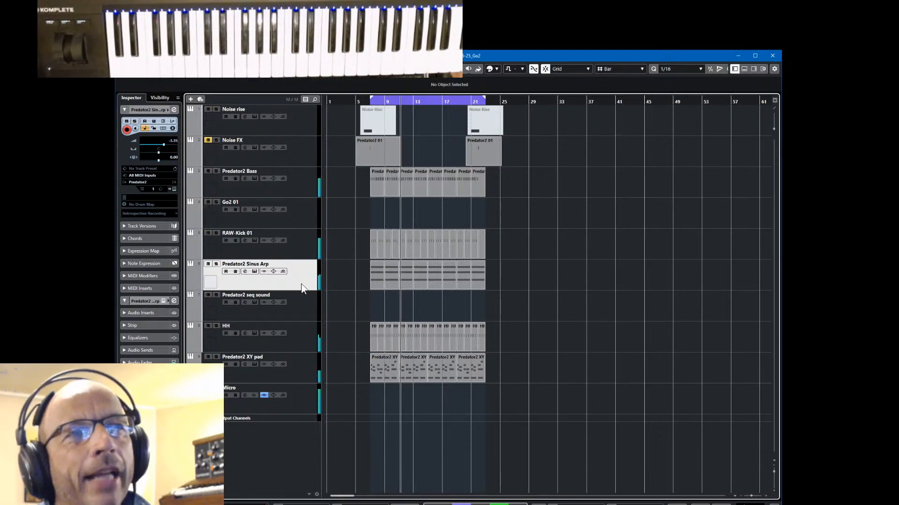
left_click(302, 344)
key("s")
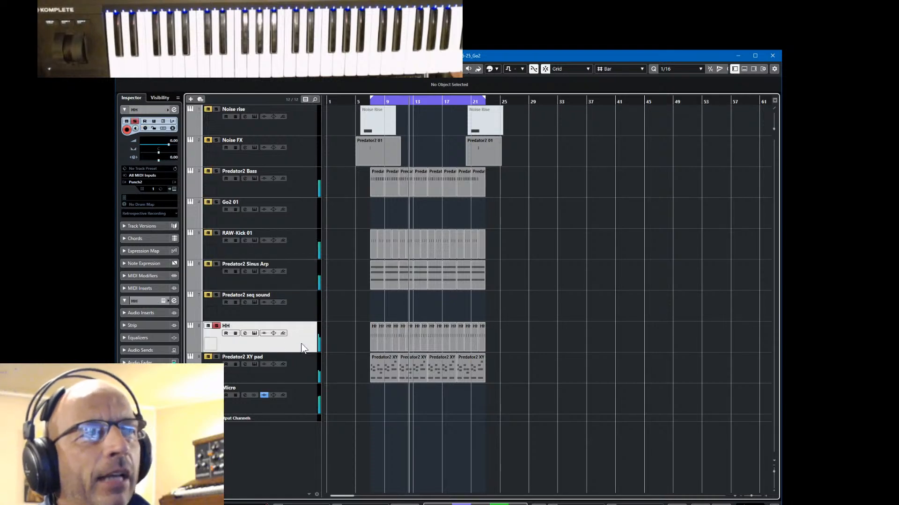
key("s")
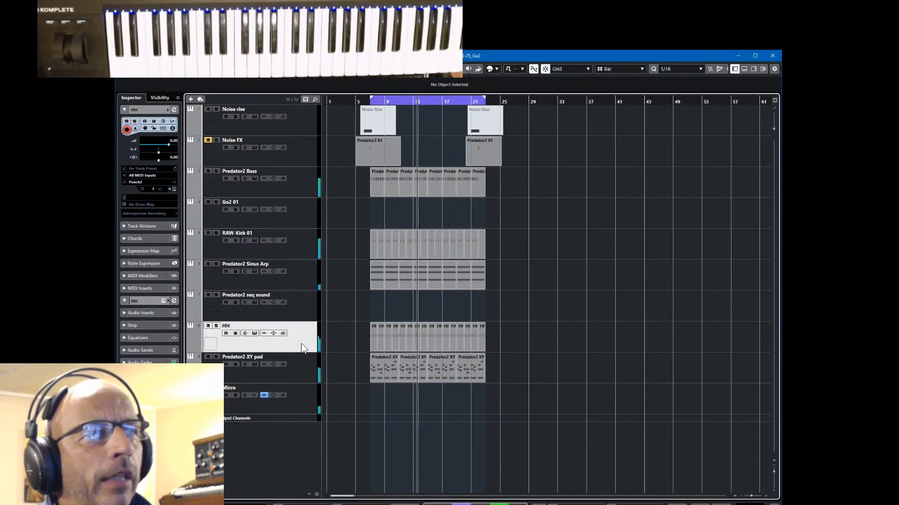
Inspect the advanced settings and amp envelope of pad 07 in the HH track's Punch2 instrument, then close the instrument.
left_click(174, 190)
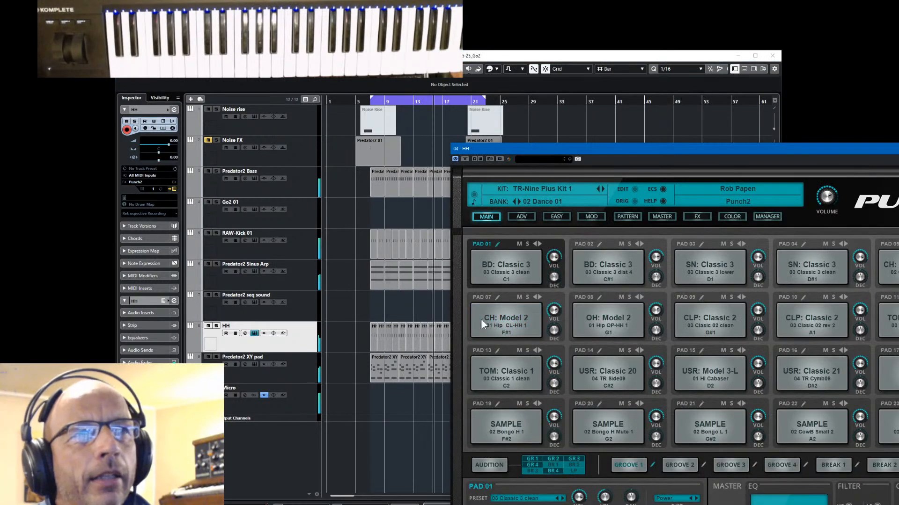
left_click_drag(657, 148, 532, 52)
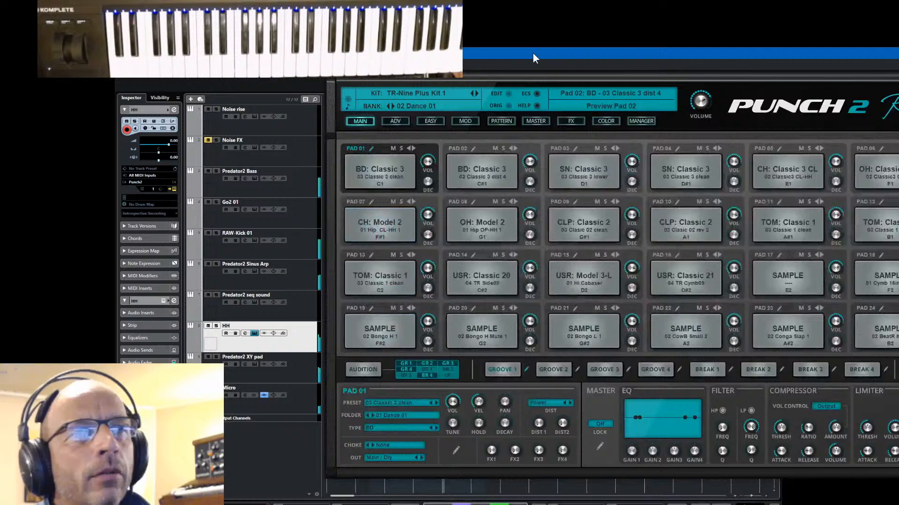
left_click(372, 201)
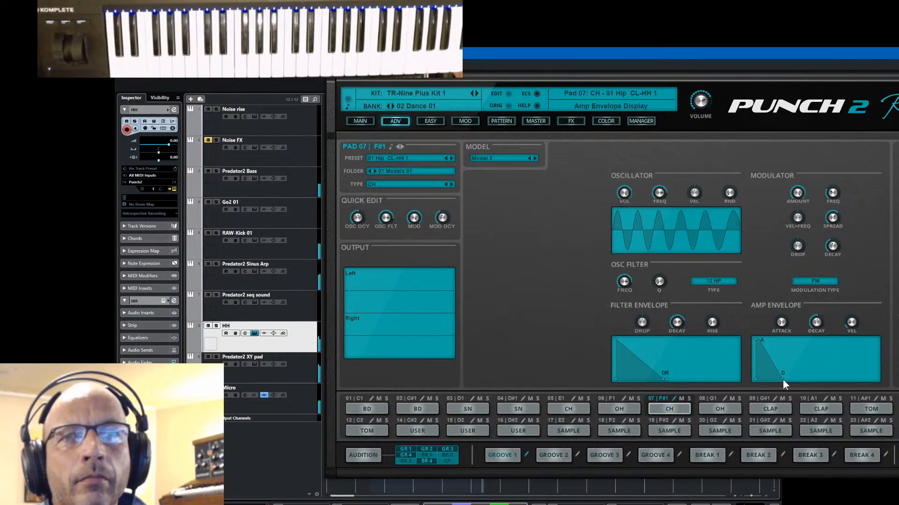
mouse_move(781, 379)
left_mouse_down()
mouse_move(803, 377)
mouse_move(782, 378)
left_mouse_up()
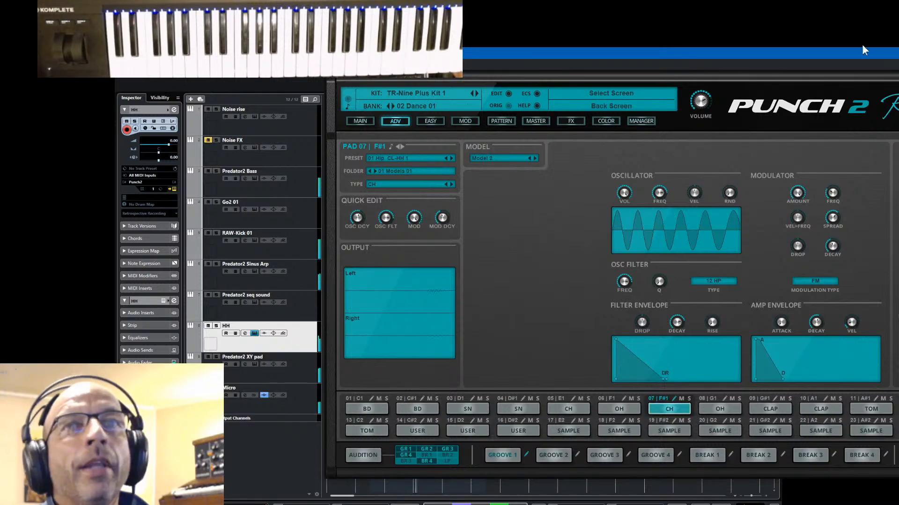
left_click_drag(850, 54, 714, 66)
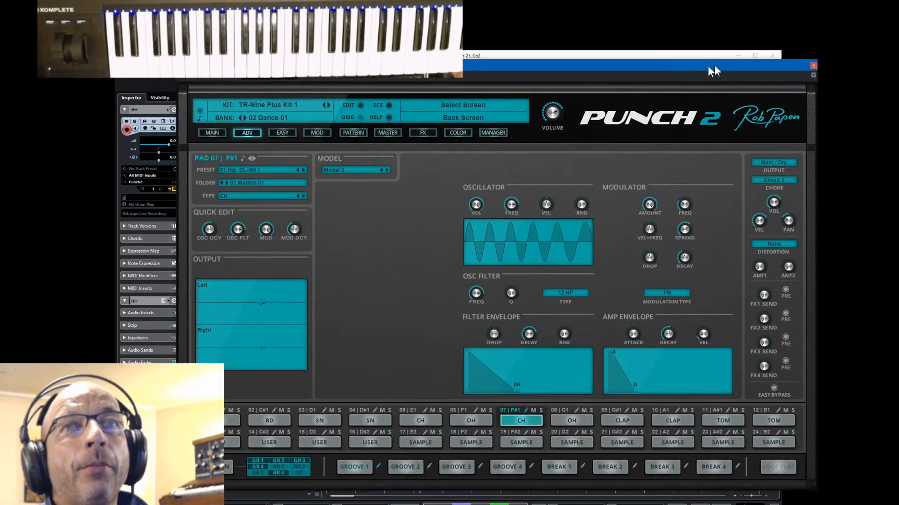
left_click(813, 65)
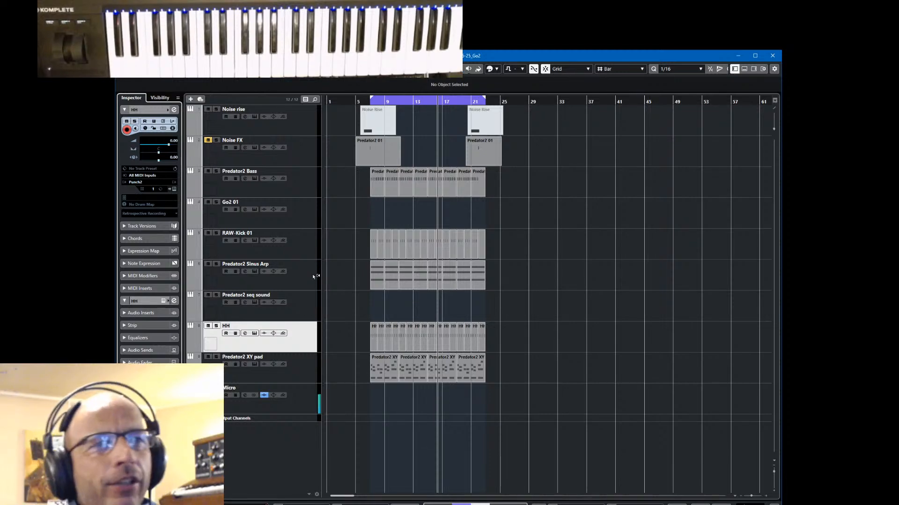
Open the Predator2 seq sound track's instrument and show the mixer alongside the project window.
left_click(310, 308)
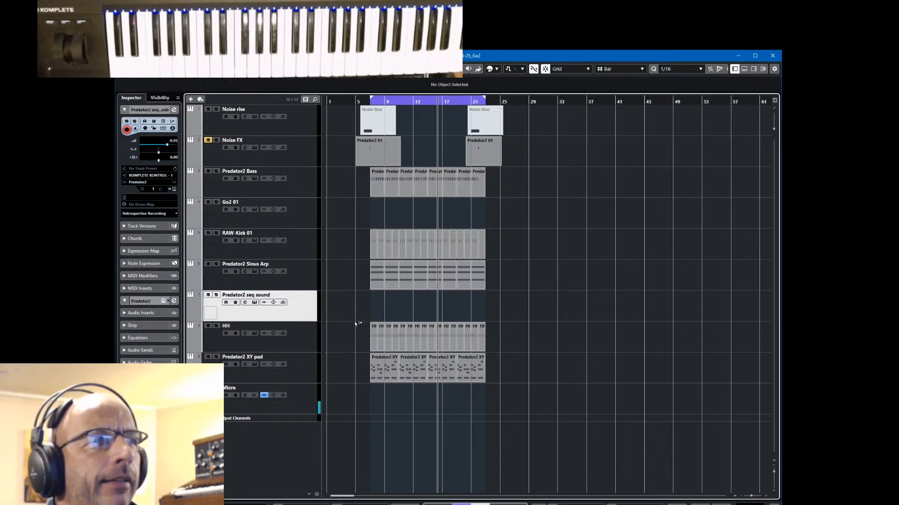
left_click(172, 188)
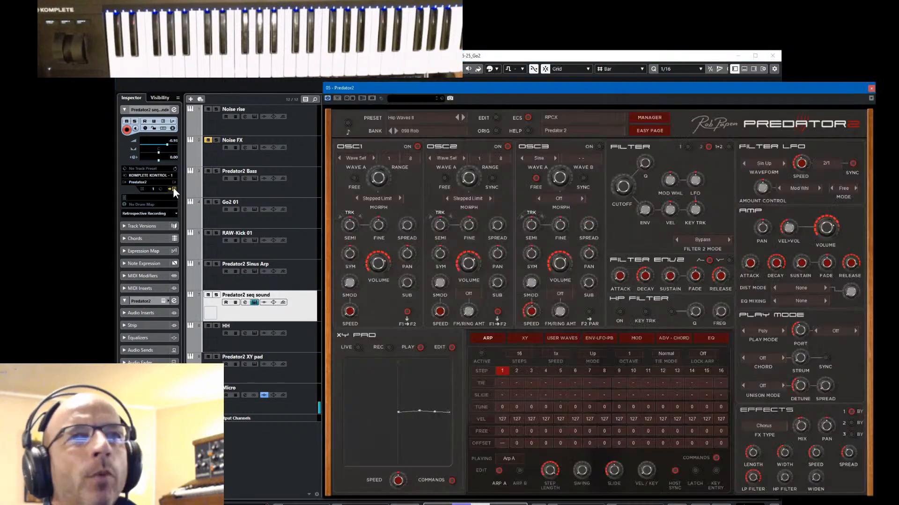
left_click(738, 55)
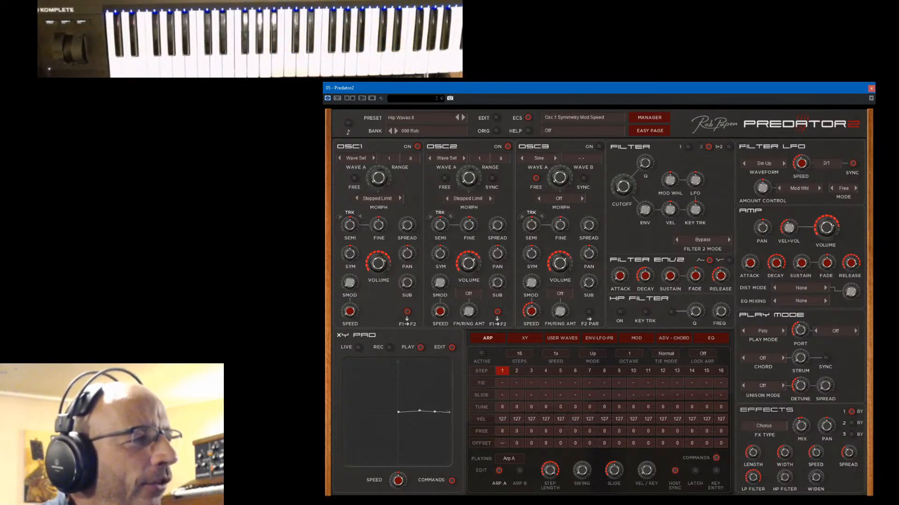
key("F3")
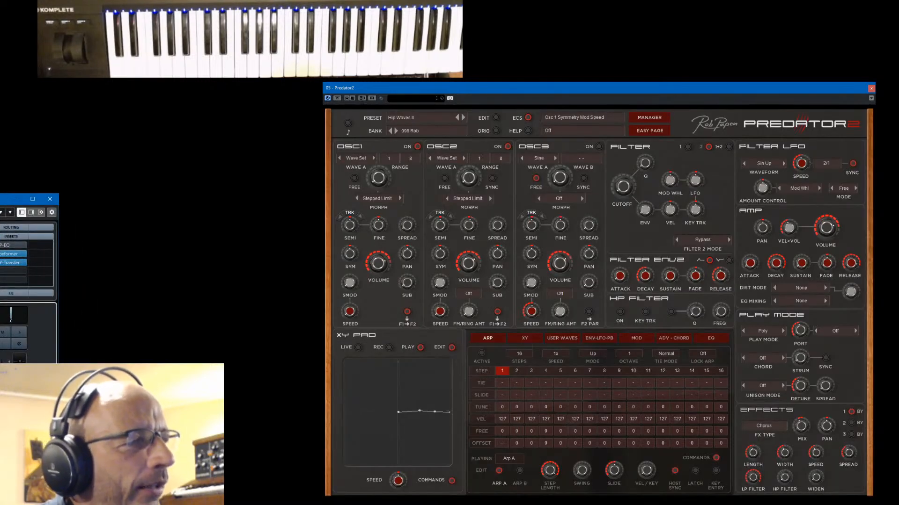
key("alt+Tab")
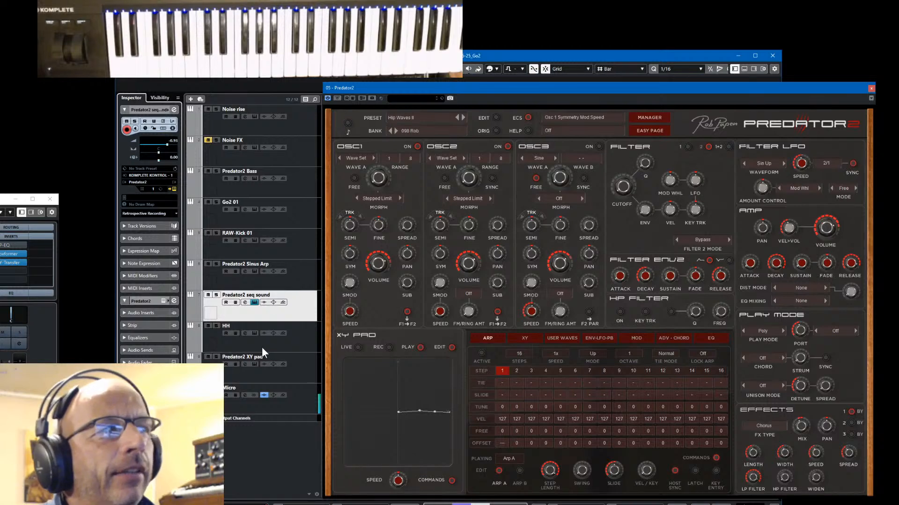
Open the HH track's Punch2 instrument and examine the screen size options in its kit preset menu.
left_click(263, 347)
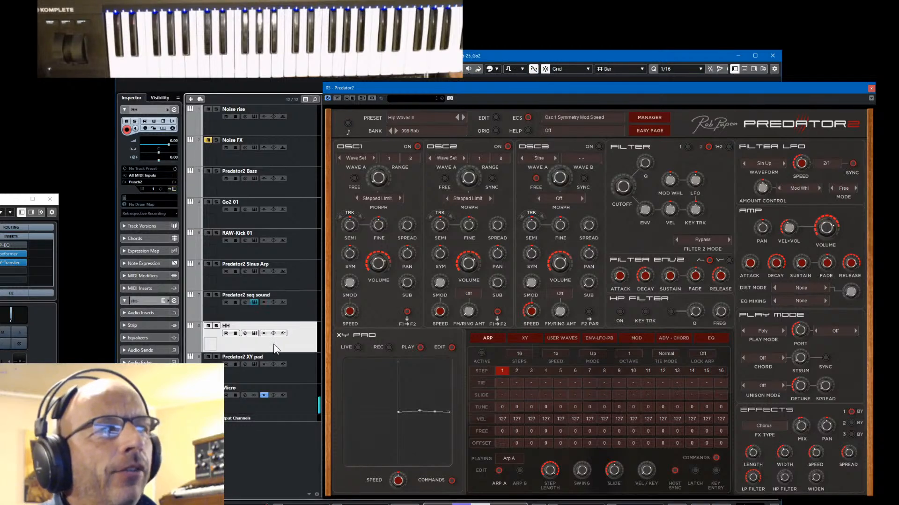
left_click(174, 189)
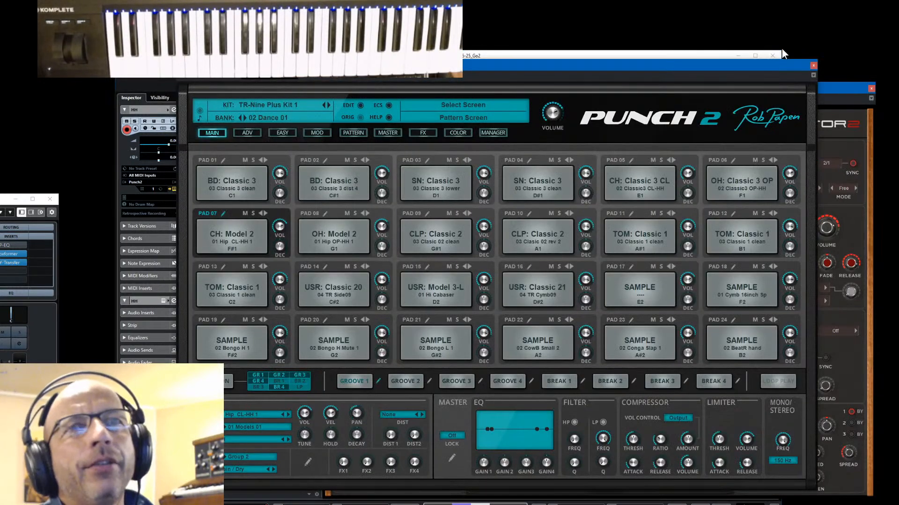
left_click_drag(762, 71, 825, 75)
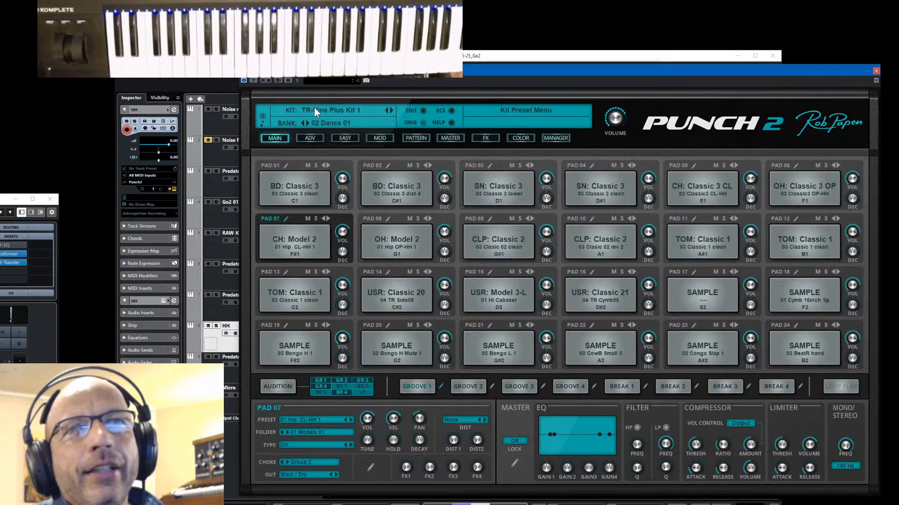
left_click(326, 109)
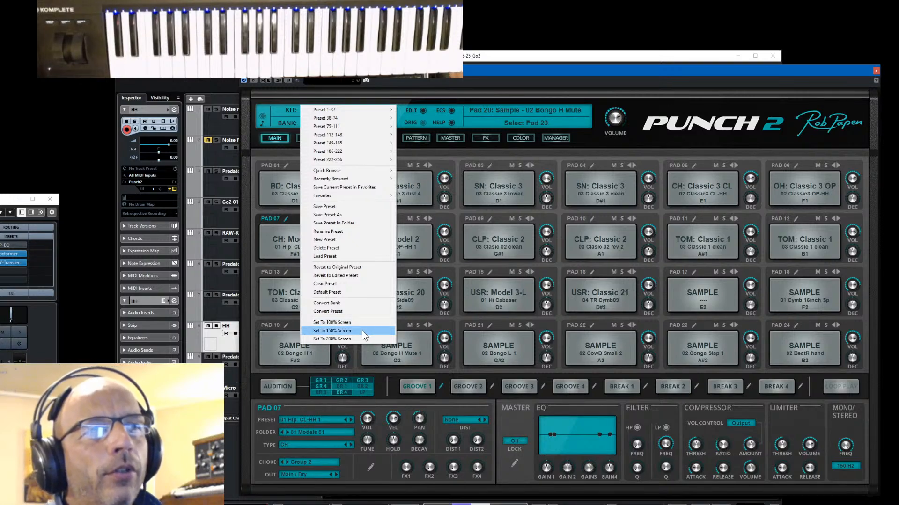
left_click(393, 81)
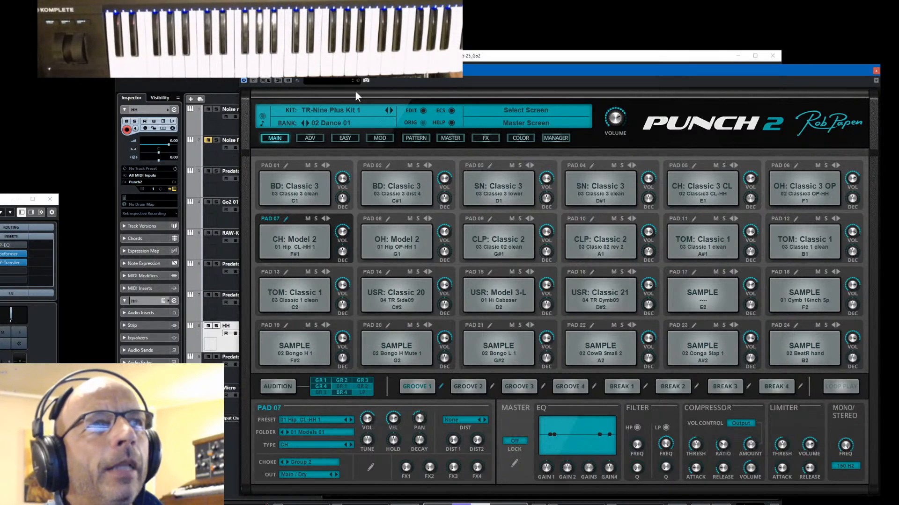
left_click(338, 111)
key("Escape")
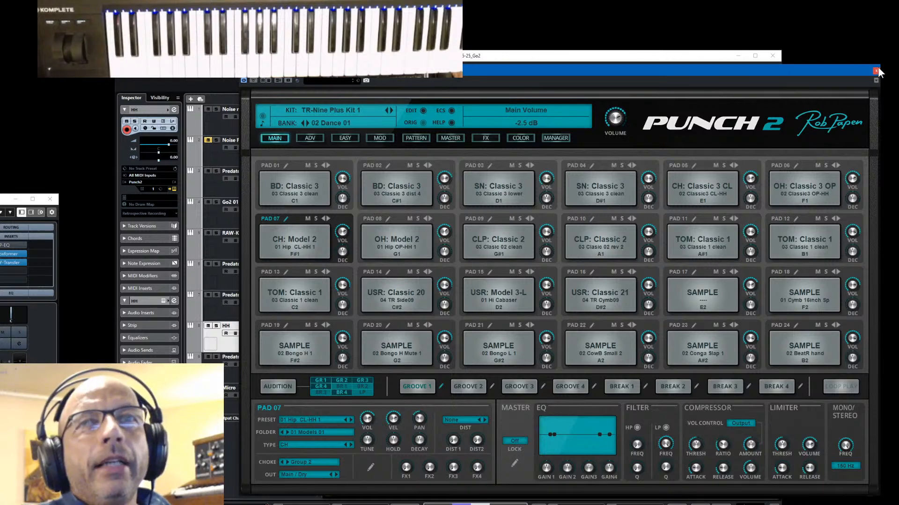
left_click(336, 111)
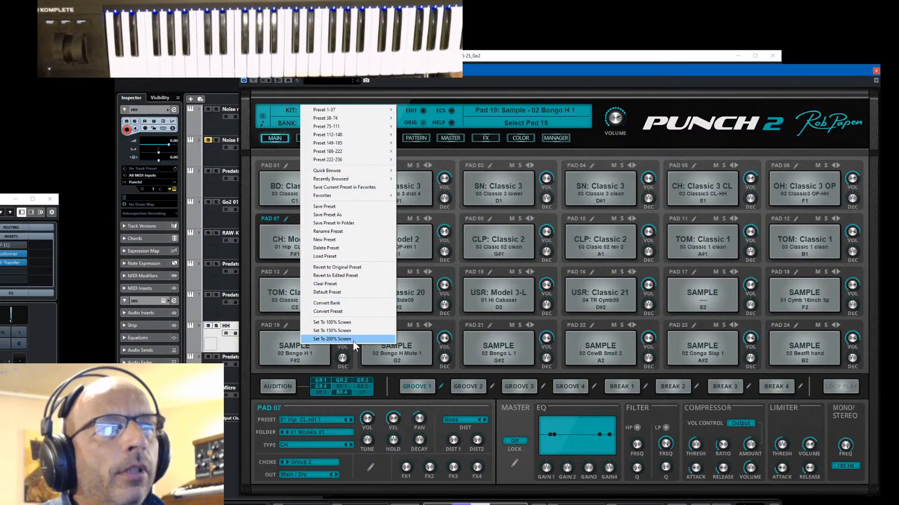
left_click(393, 70)
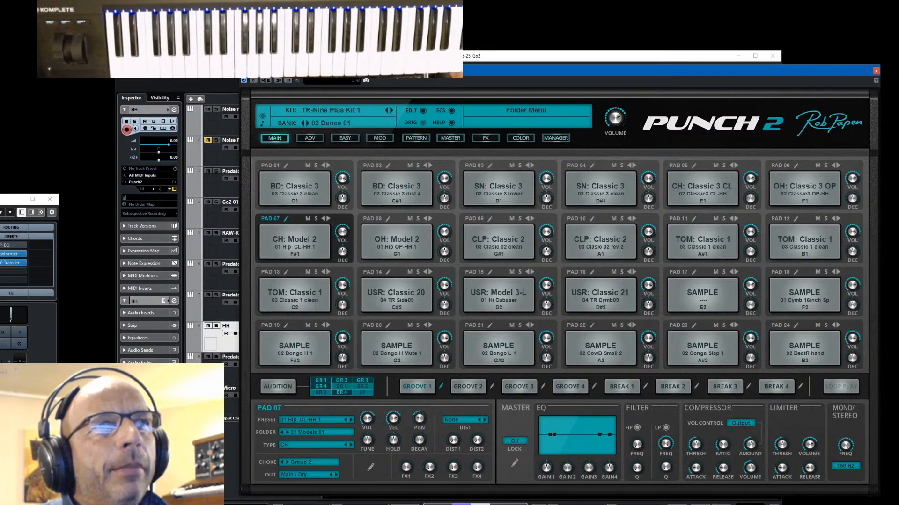
View the screen size settings on Punch2's back screen, return to the main page, and close the instrument.
left_click(676, 123)
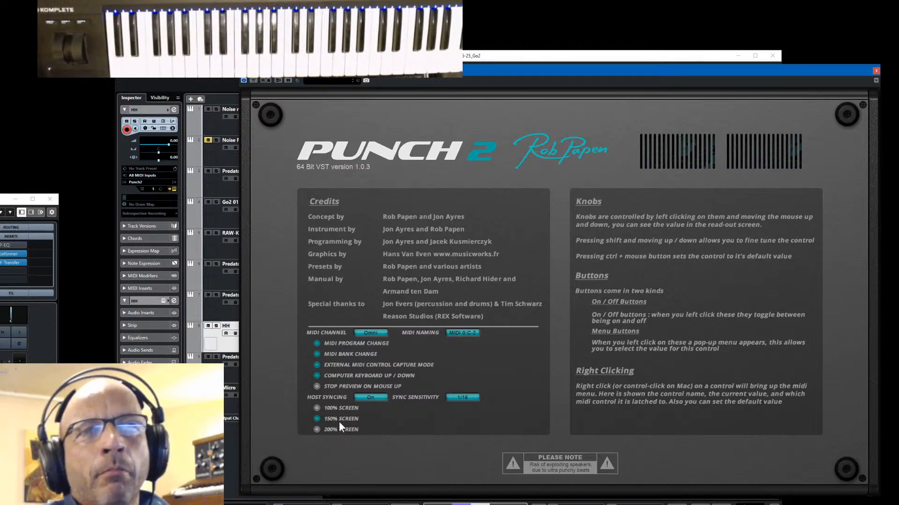
left_click(388, 156)
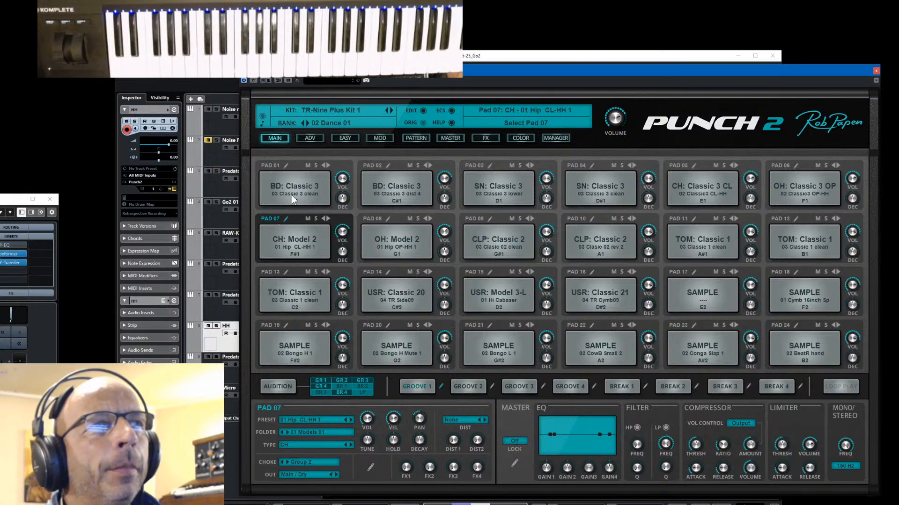
left_click(875, 71)
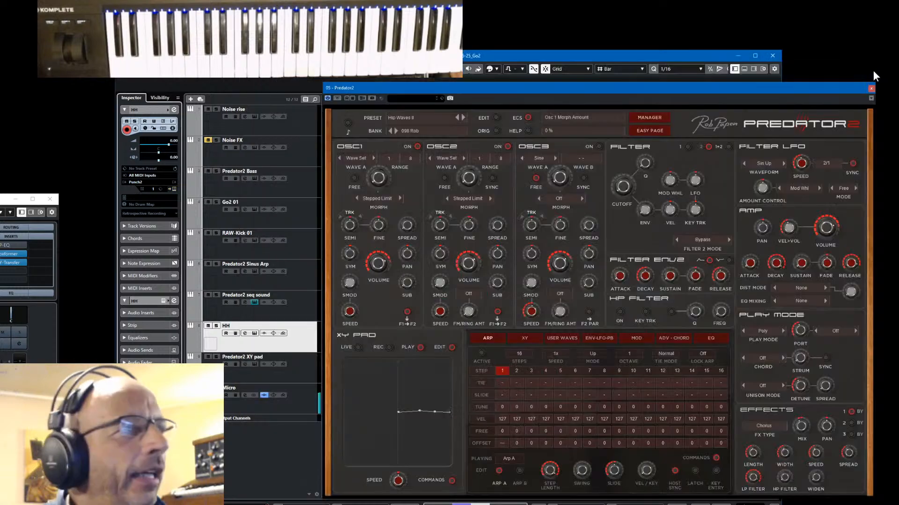
Clear the mixer window from view and look at Predator2's preset manager before returning to the synth's main page.
left_click(15, 200)
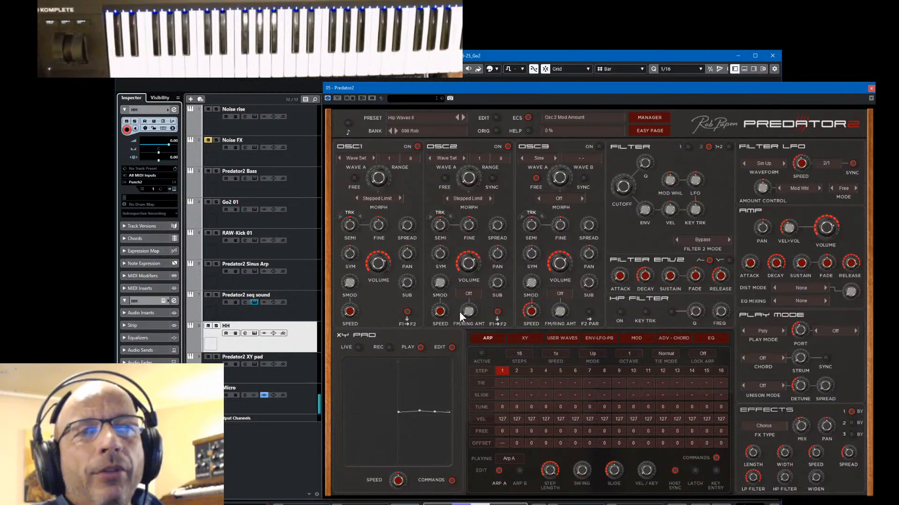
left_click(644, 115)
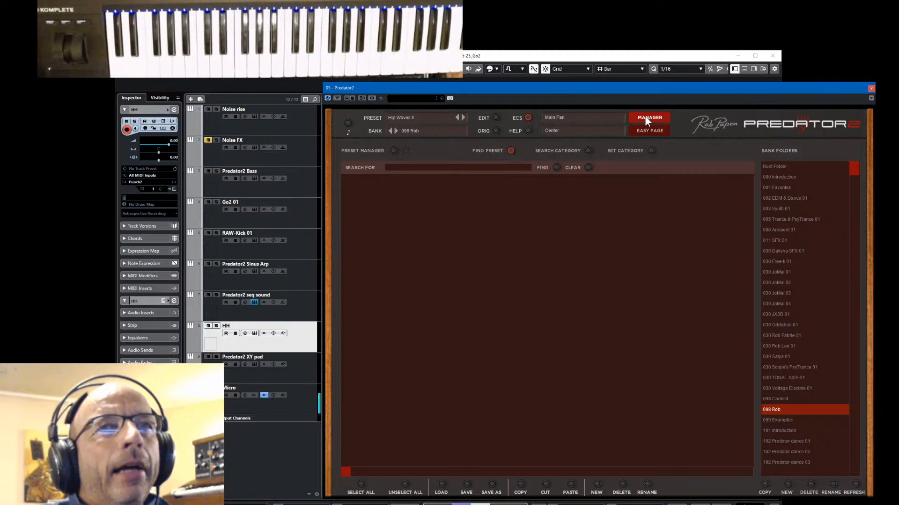
left_click(645, 117)
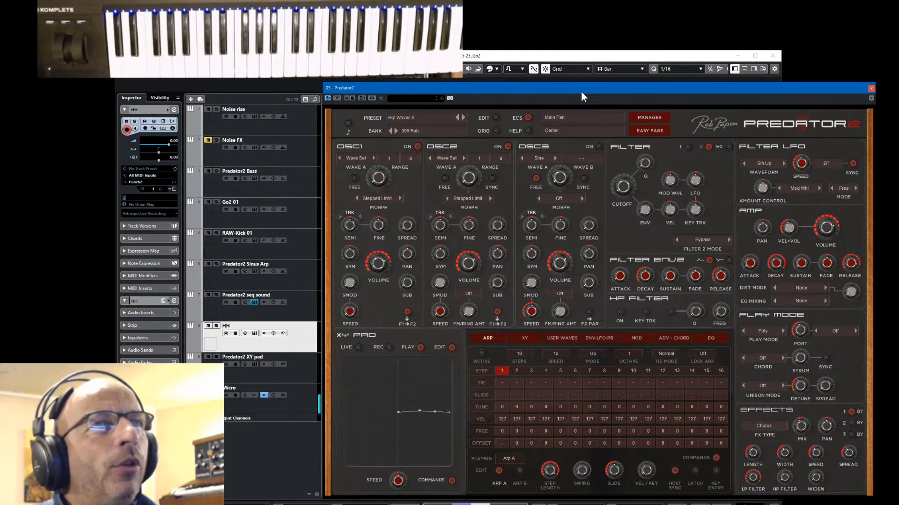
Reposition the Predator2 window and clear the project window from behind it.
left_click_drag(582, 93, 550, 75)
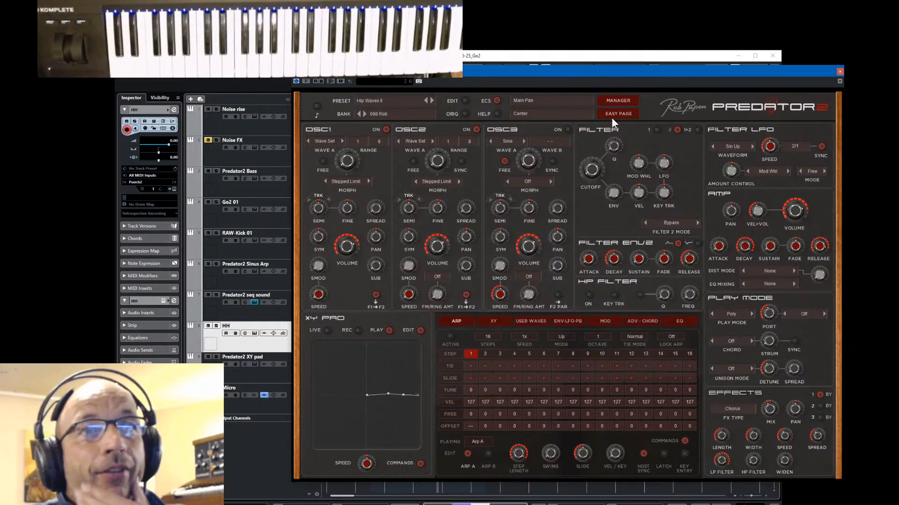
left_click_drag(254, 55, 0, 80)
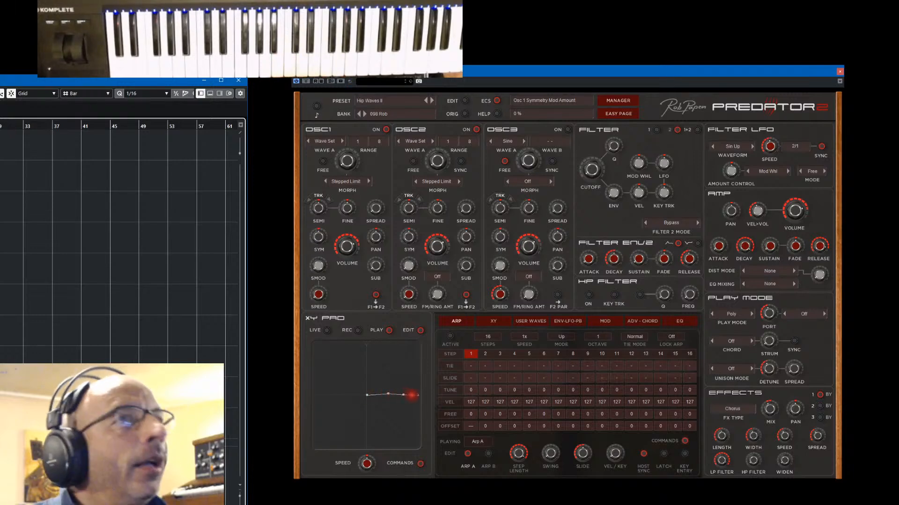
left_click(204, 80)
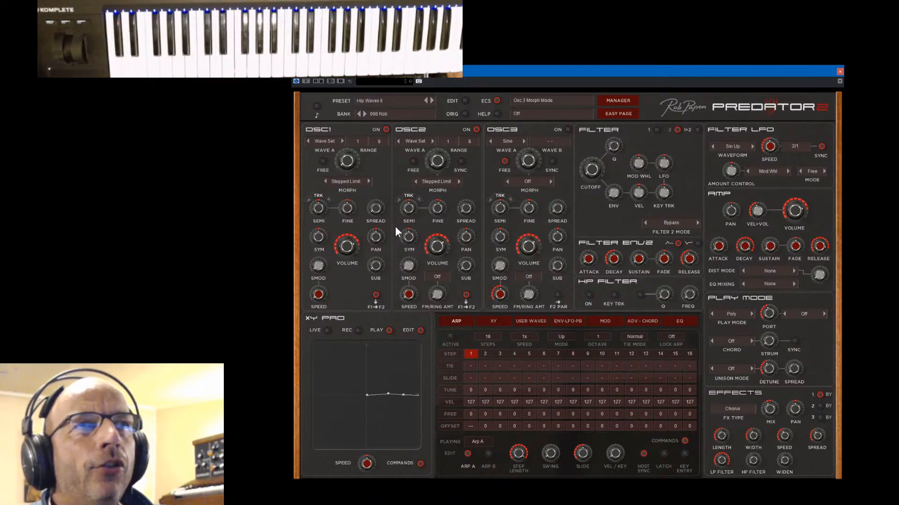
Raise OSC1's morph amount to 9% and show the XY modulation page in Predator2.
left_click_drag(342, 166, 377, 190)
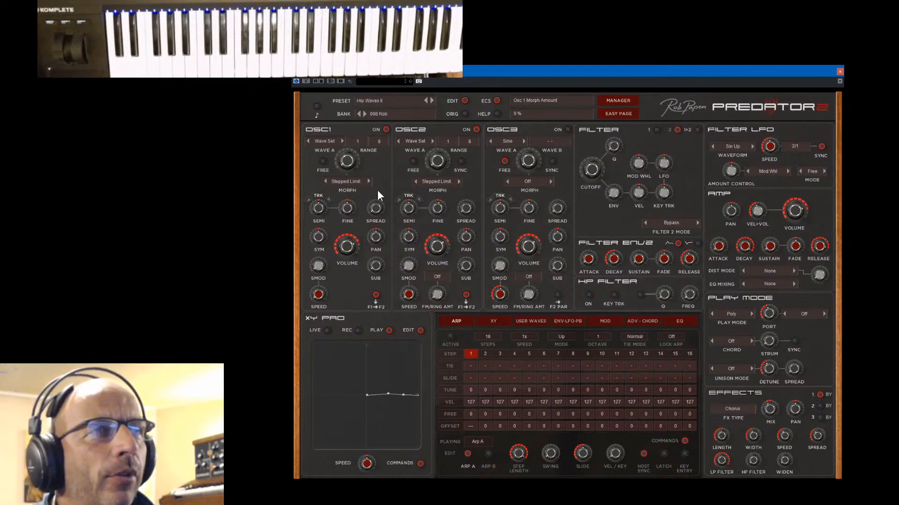
left_click(496, 322)
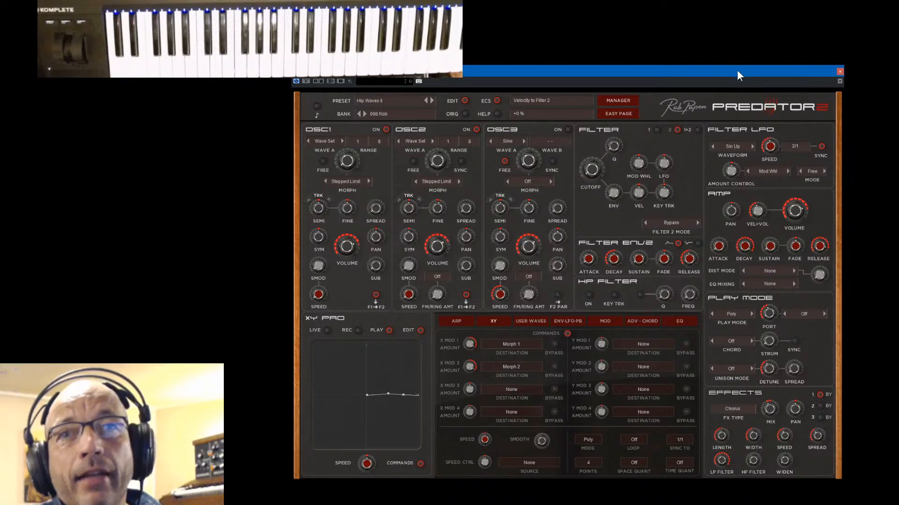
left_click_drag(739, 72, 754, 78)
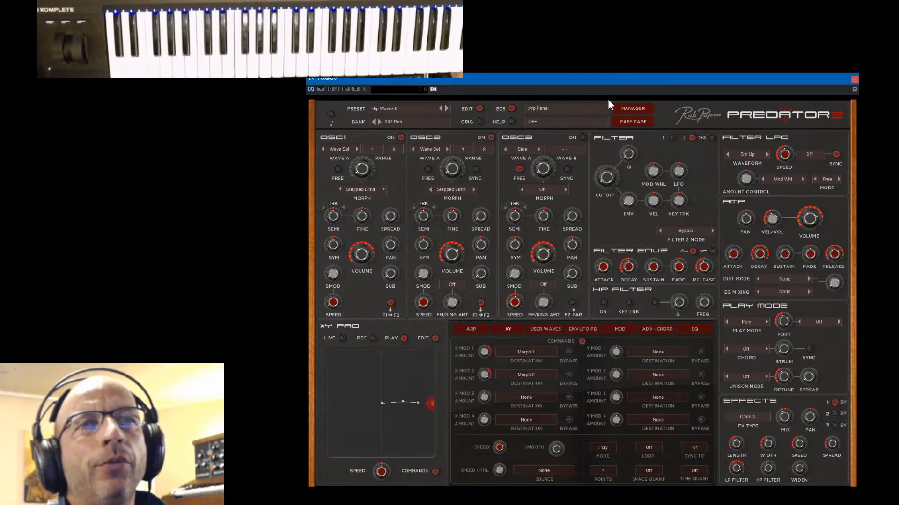
Select the 008 Ambient 01 bank in the preset manager and show its preset list.
left_click(628, 107)
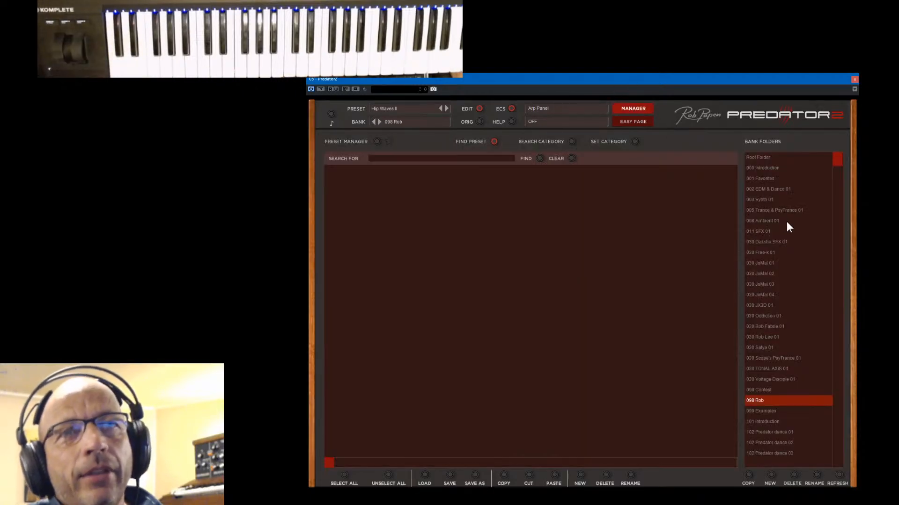
left_click(755, 222)
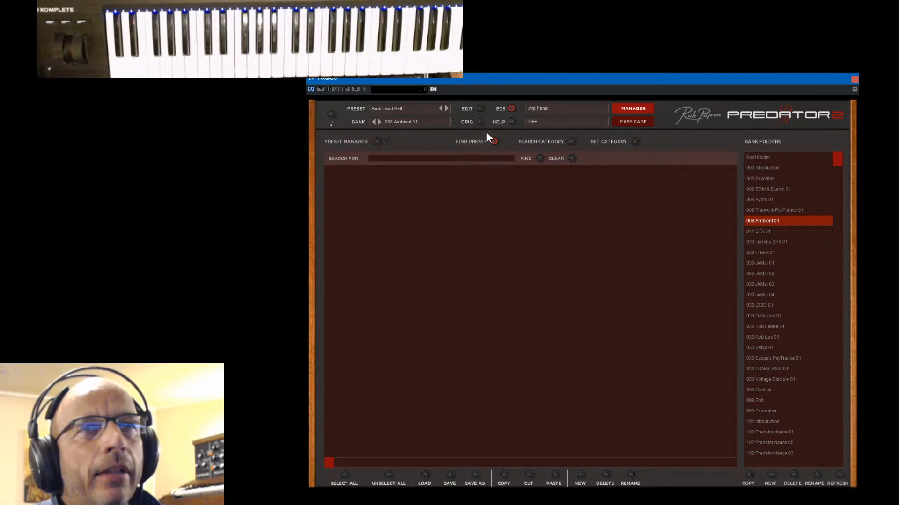
left_click(377, 142)
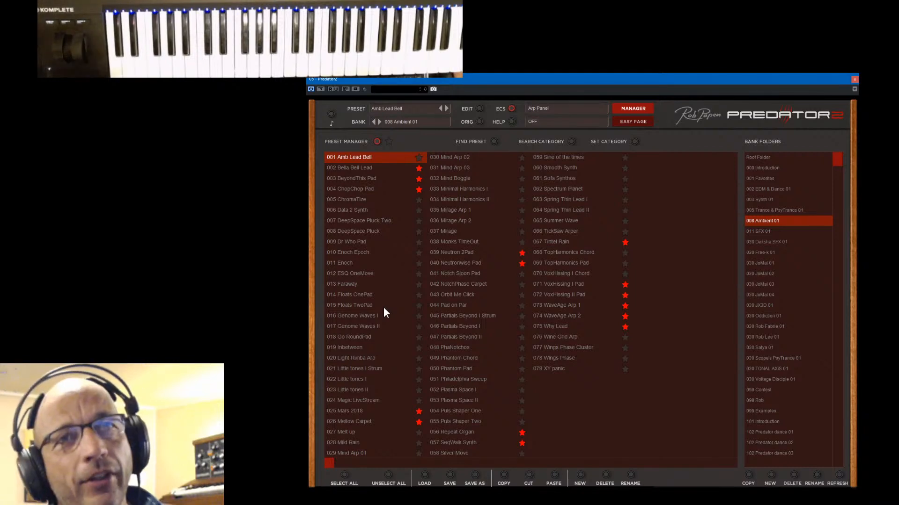
Audition the Spring Thin Lead I, Partials Beyond I and Orbit Me Click presets, checking Spring Thin Lead I's settings on the main page.
left_click(642, 108)
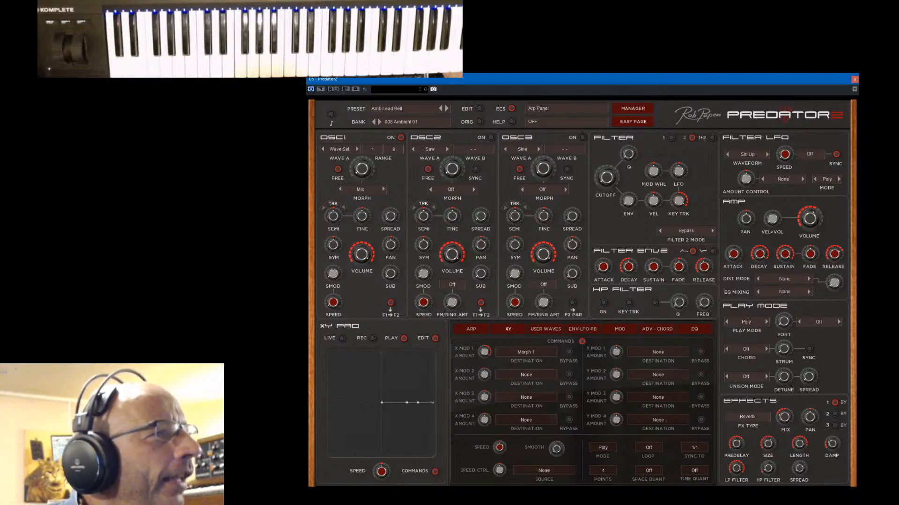
left_click(631, 108)
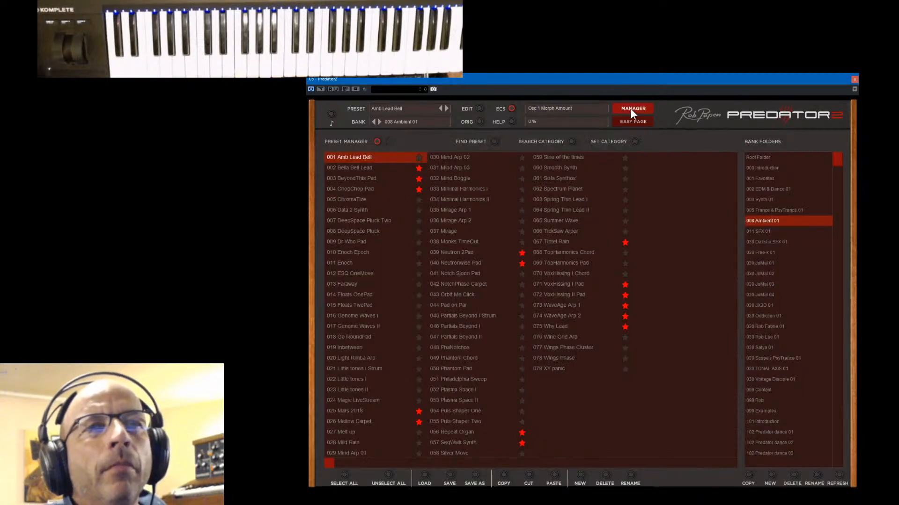
left_click(555, 199)
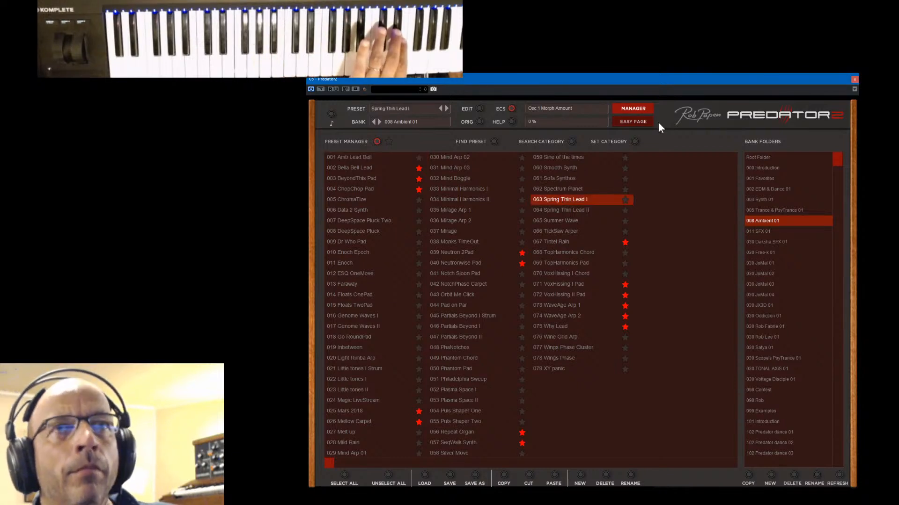
left_click(636, 109)
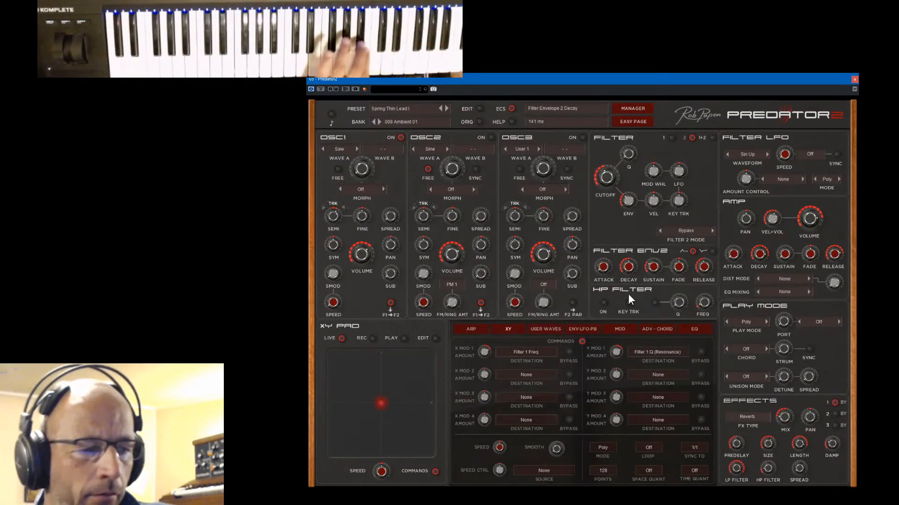
left_click(629, 109)
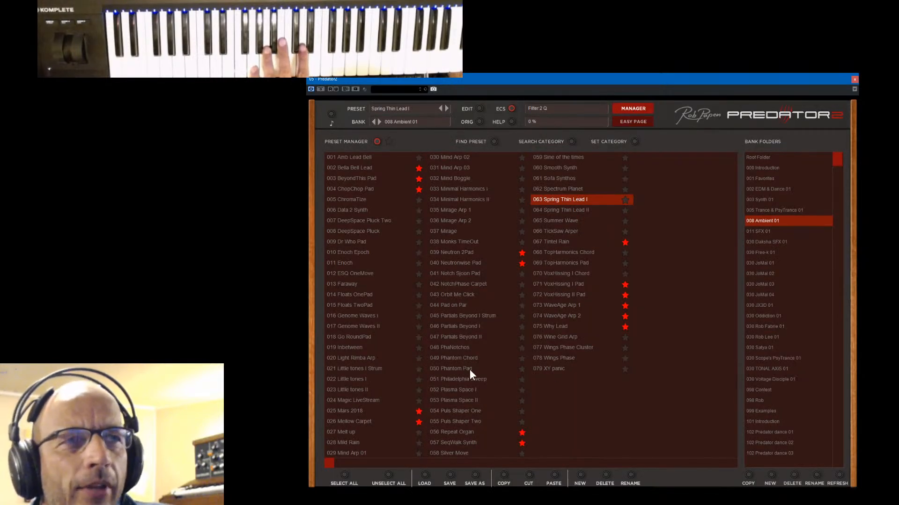
left_click(458, 325)
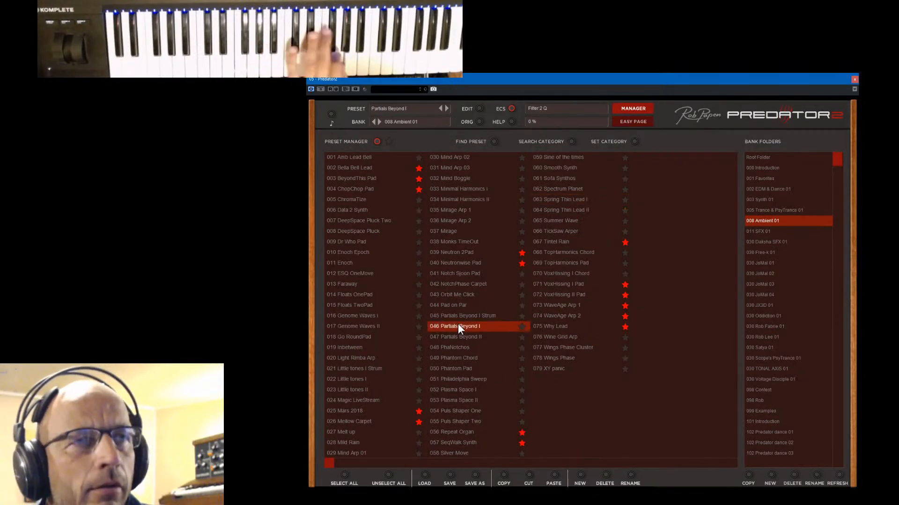
left_click(452, 295)
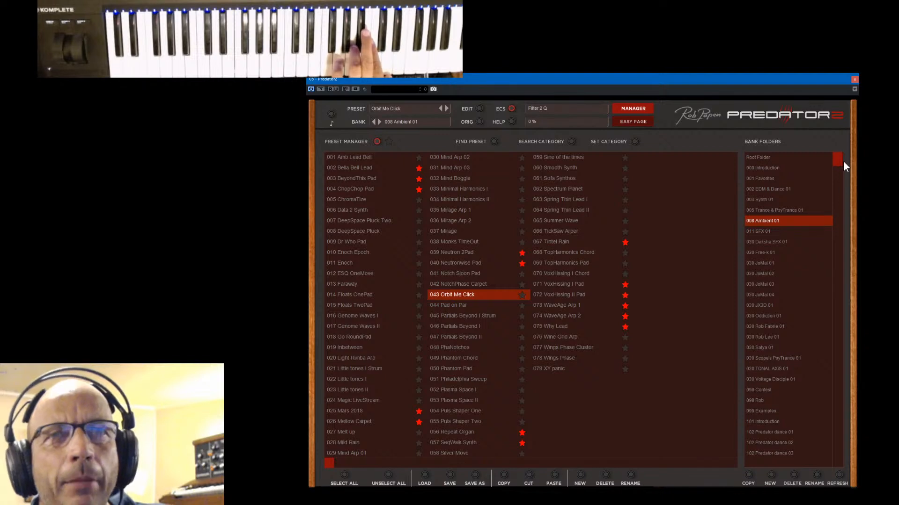
Load the 098 Rob bank and audition its WaveQuence, Piano WT, Roberto Lead and Spectrum Planet presets.
left_click_drag(839, 163, 842, 344)
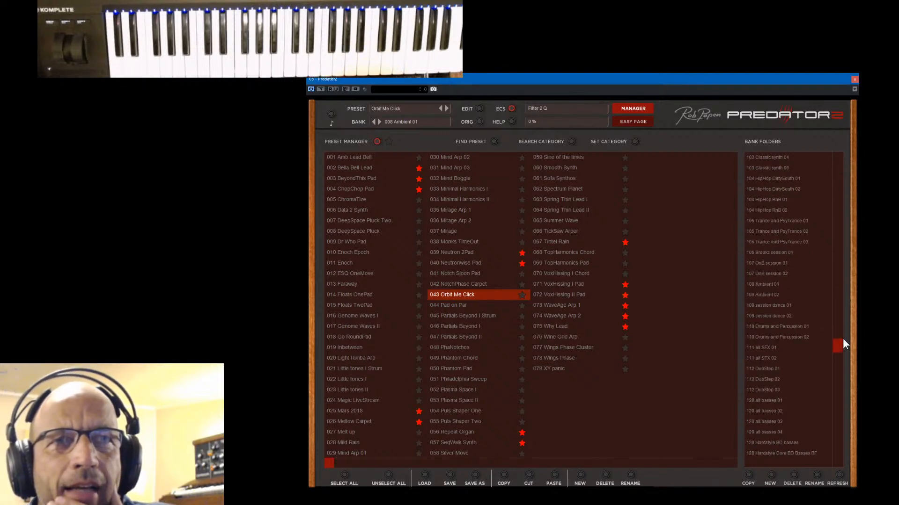
left_click_drag(843, 339, 853, 238)
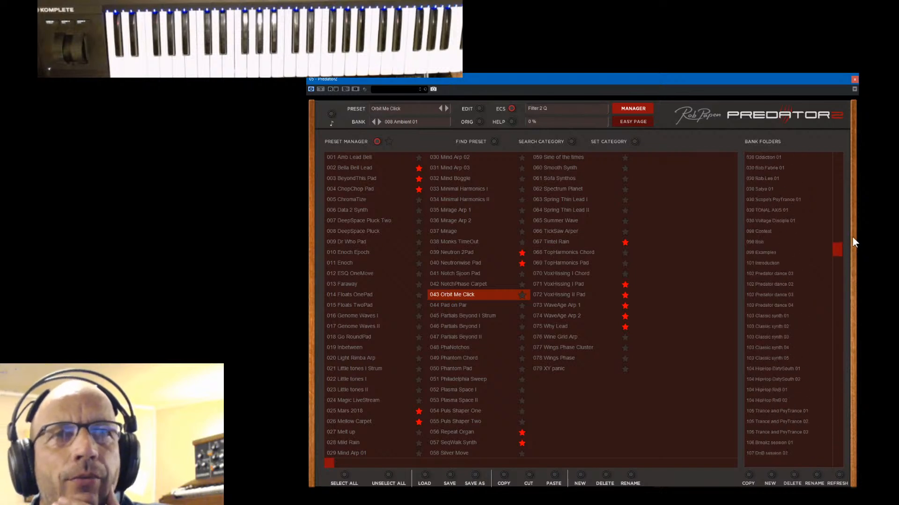
left_click(760, 254)
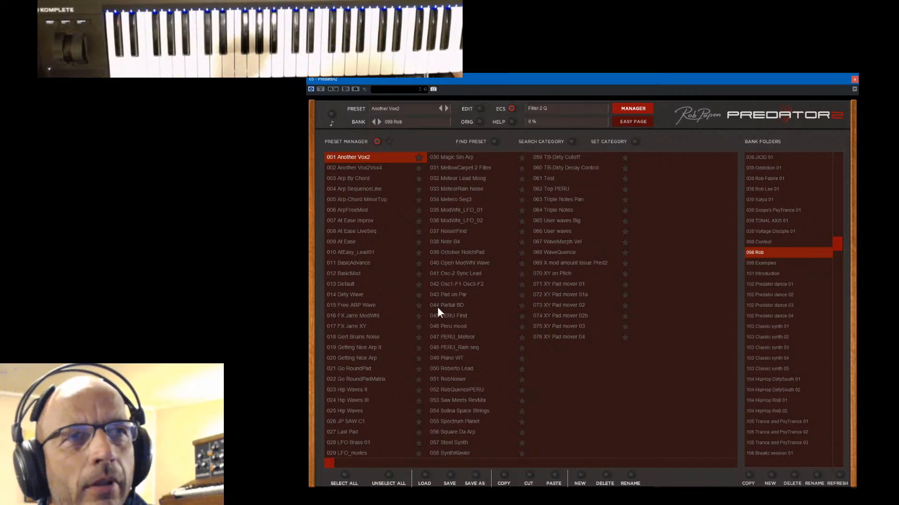
left_click(560, 251)
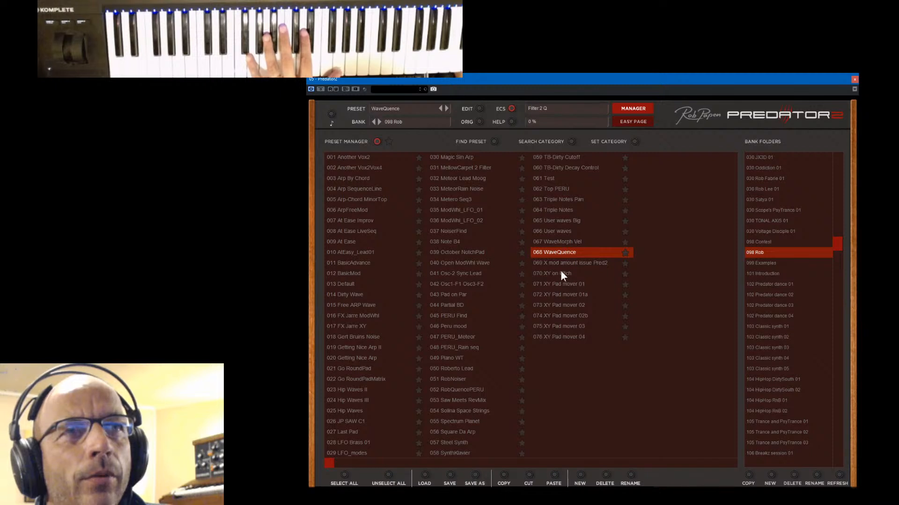
left_click(448, 358)
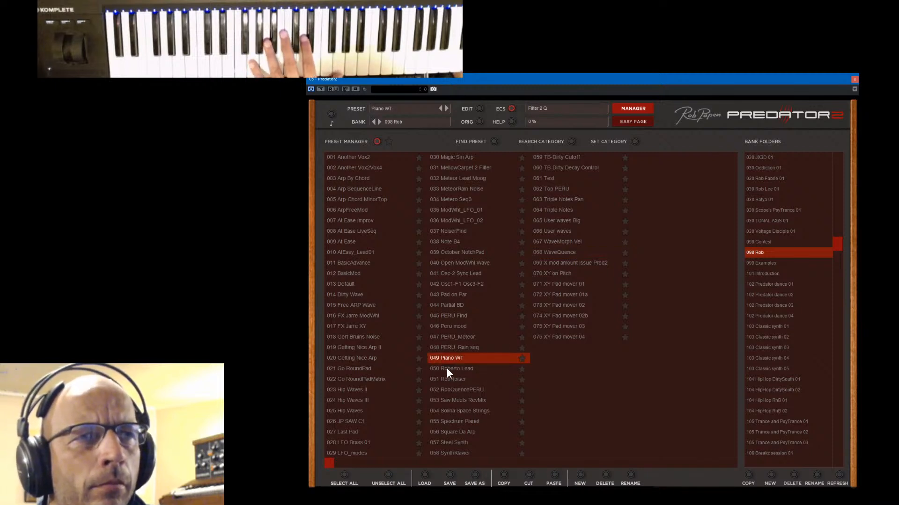
left_click(446, 368)
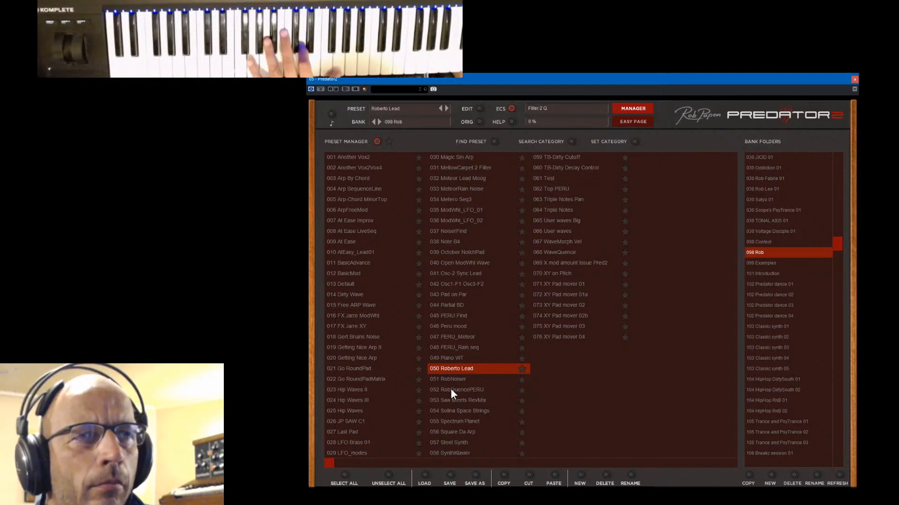
left_click(454, 420)
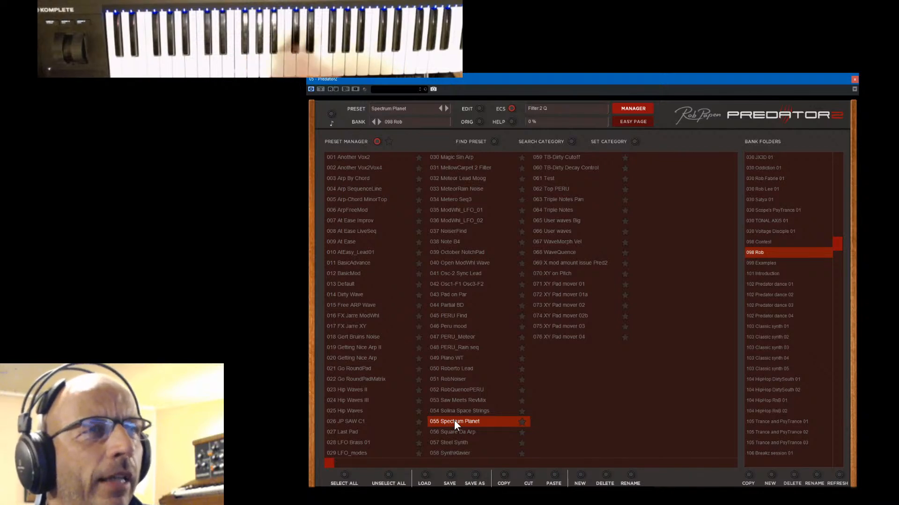
Audition FX Jarre XY and PERU_Meteor, load PERU_Rain seq, and show its settings on the main page.
left_click(348, 327)
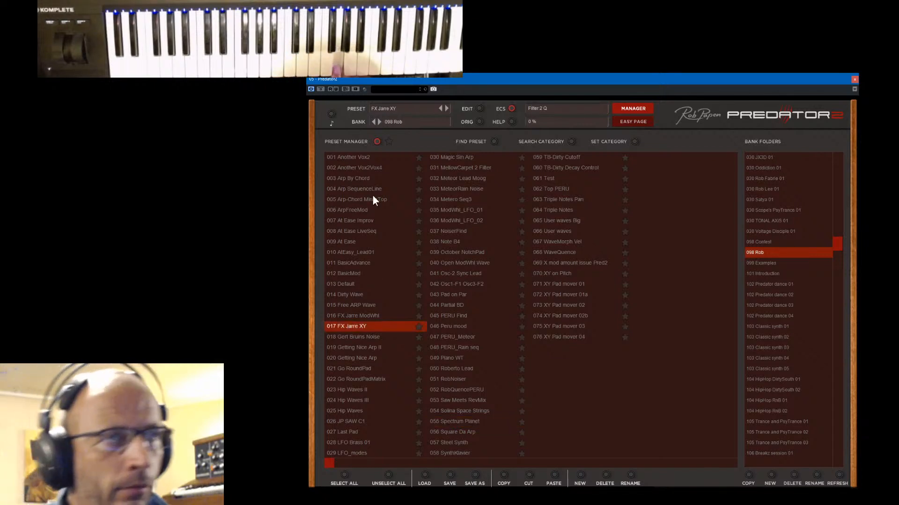
left_click(629, 109)
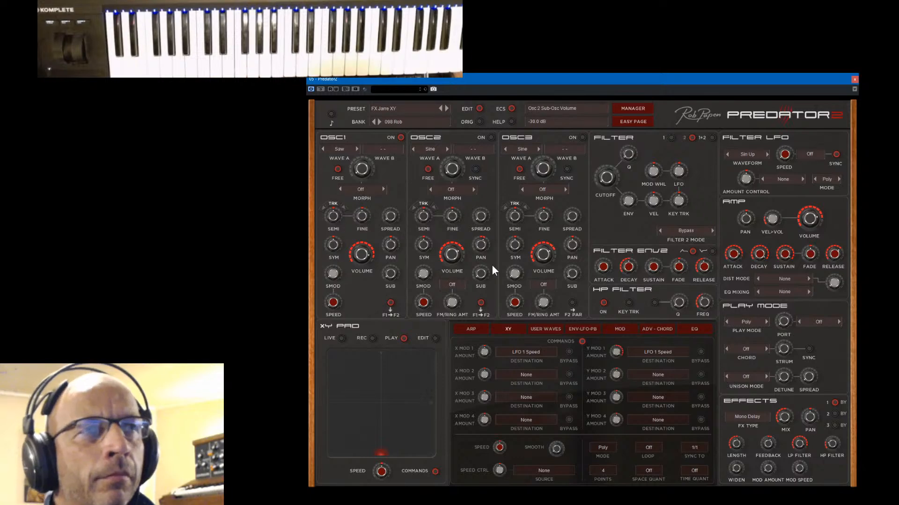
left_click(635, 111)
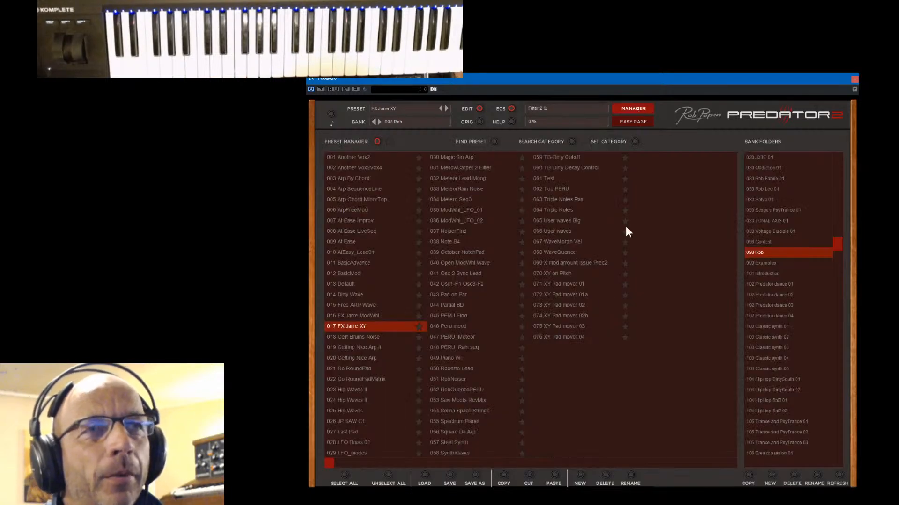
left_click(459, 337)
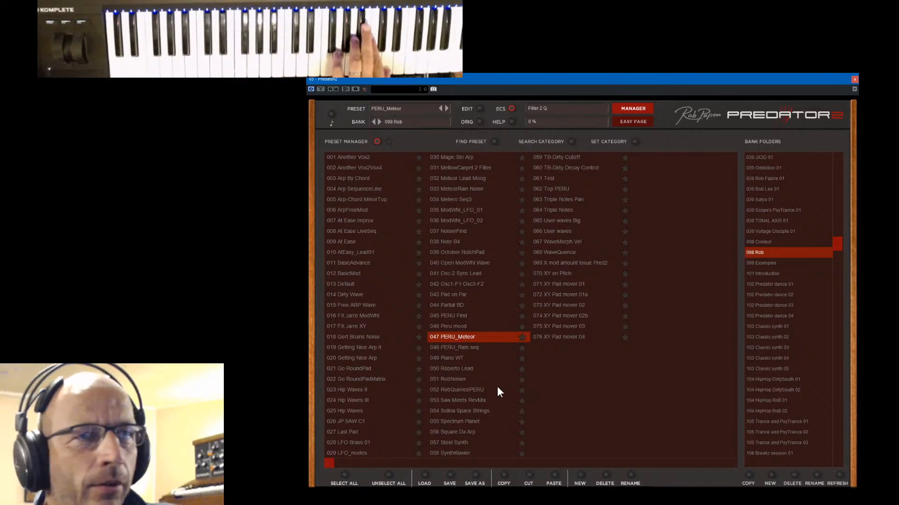
left_click(445, 348)
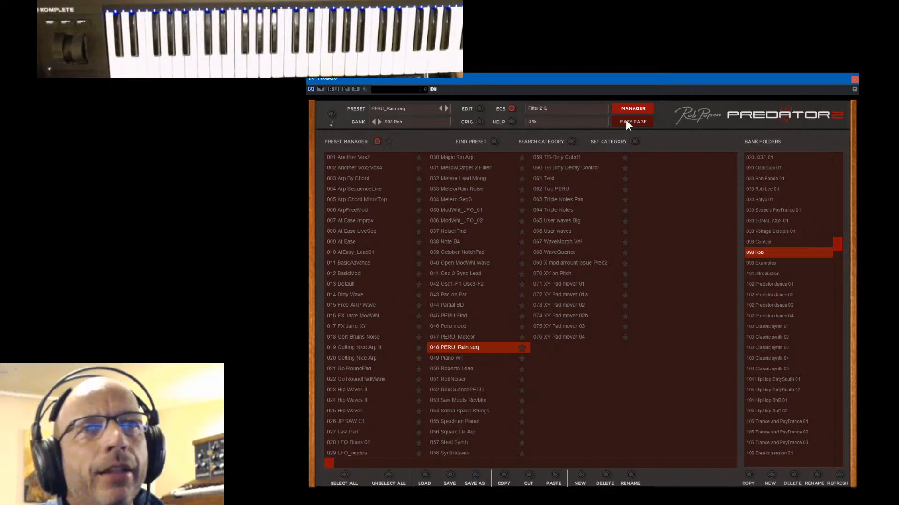
left_click(633, 109)
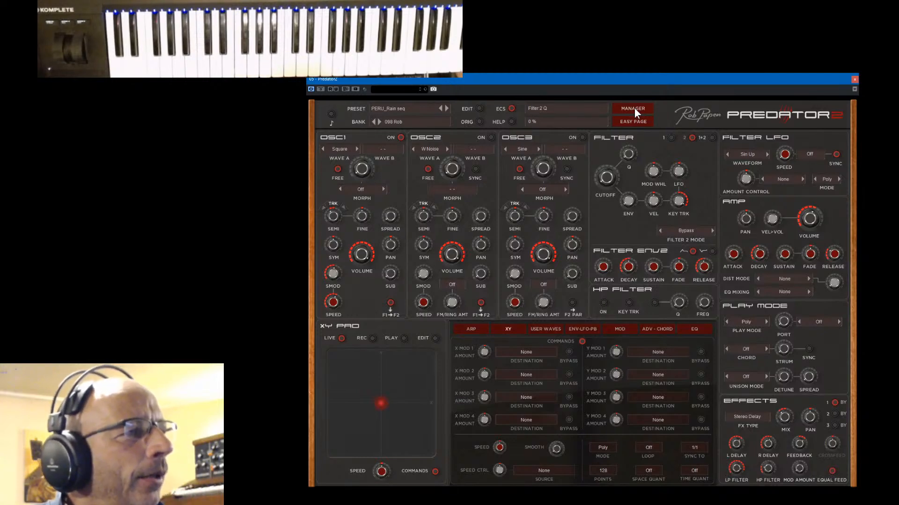
View the 098 Rob bank's starred presets, leave the preset manager, and move the Rob Papen folder window aside.
left_click(633, 109)
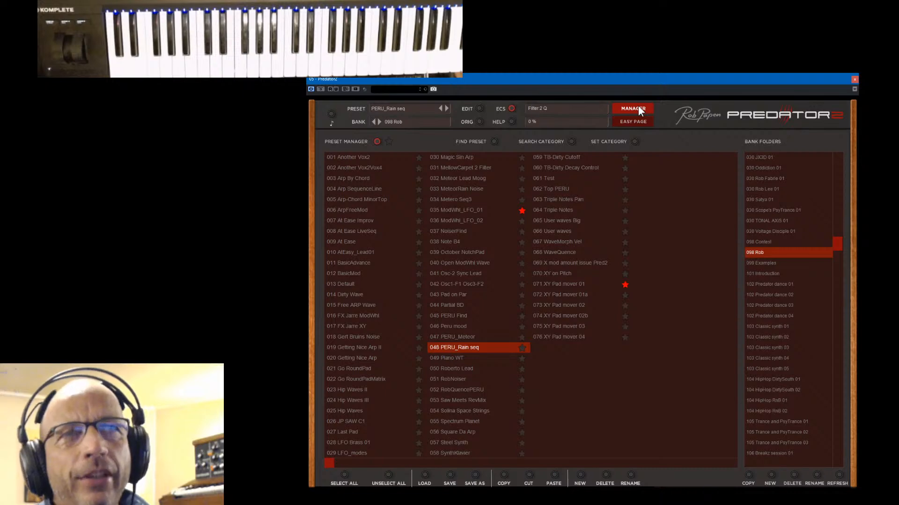
left_click(639, 107)
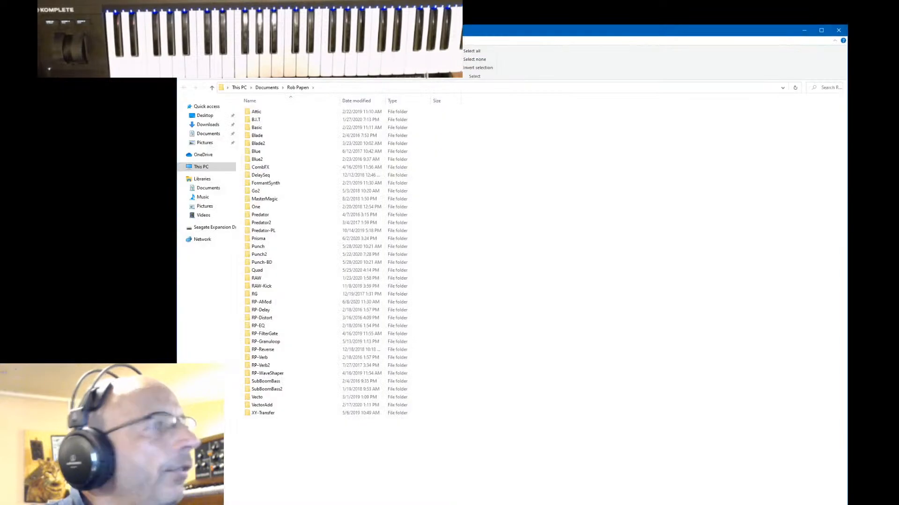
left_click_drag(593, 32, 38, 18)
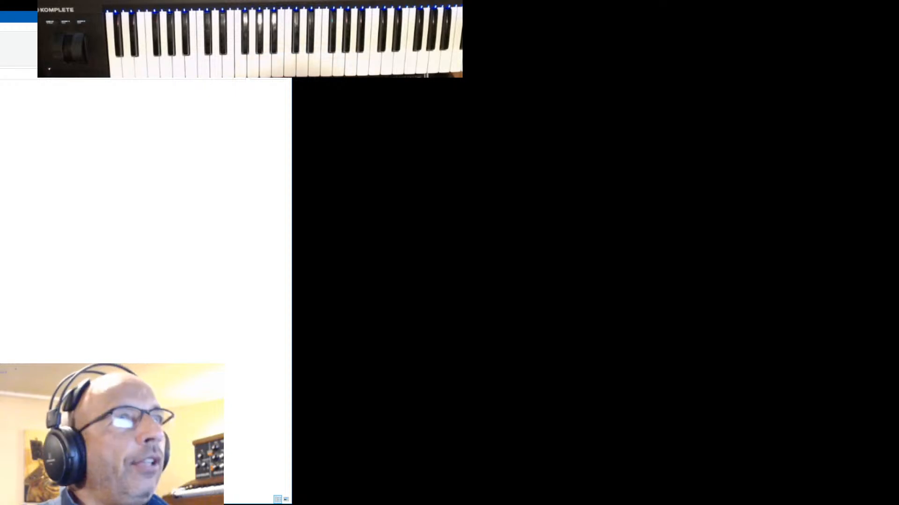
Resize the Predator2 documents folder window and move it fully into view.
left_click_drag(38, 18, 898, 44)
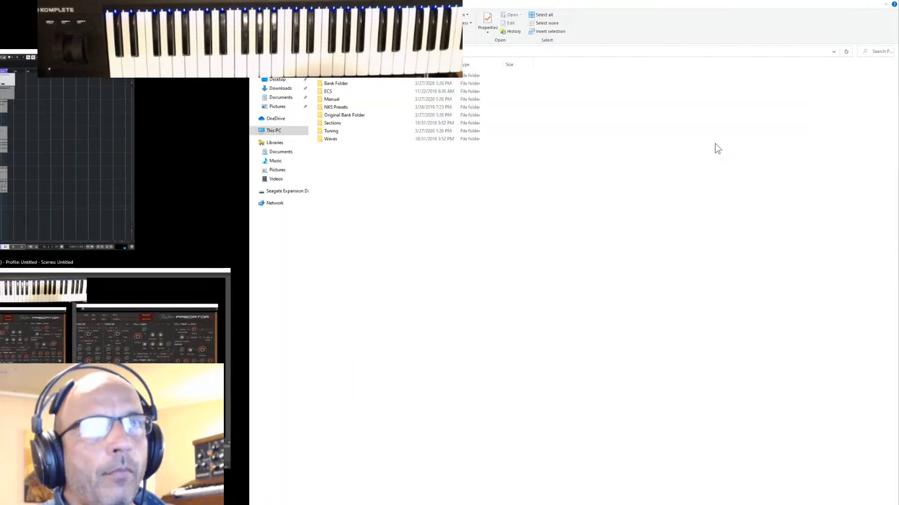
left_click(869, 3)
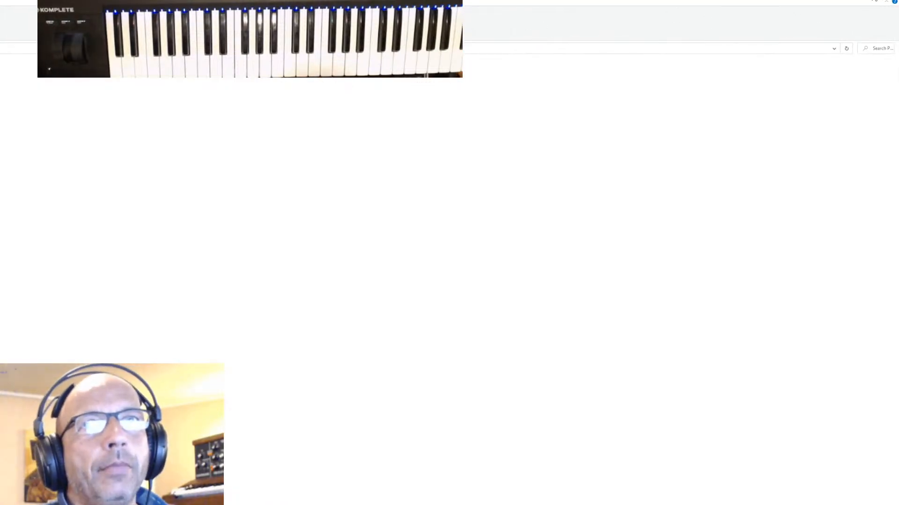
left_click(871, 1)
left_click_drag(200, 20, 895, 76)
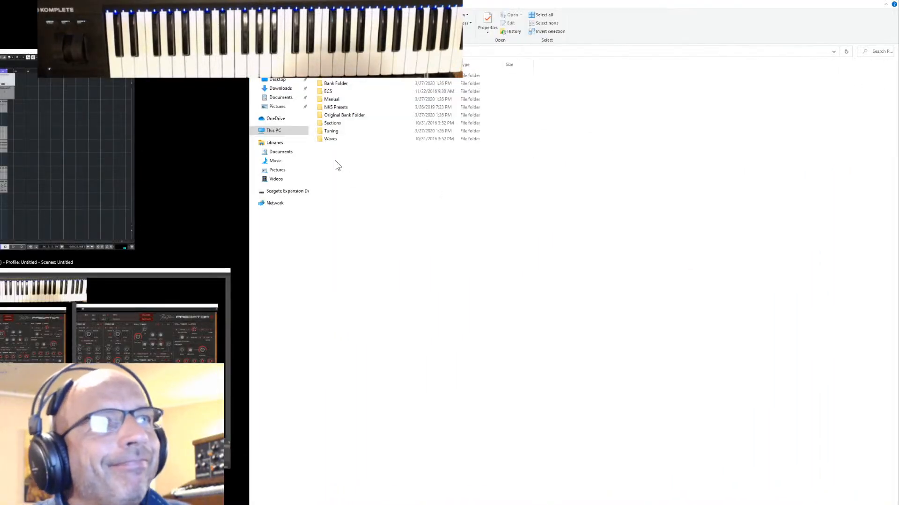
left_click(869, 3)
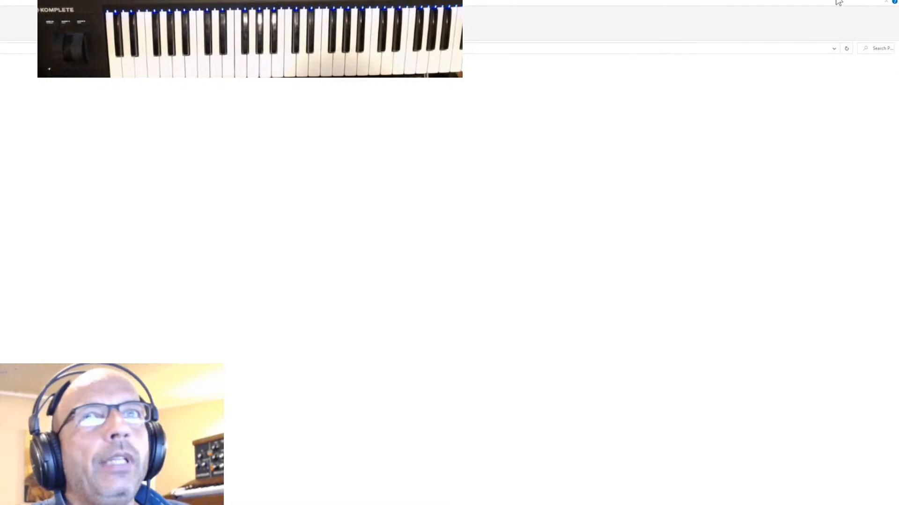
left_click(872, 1)
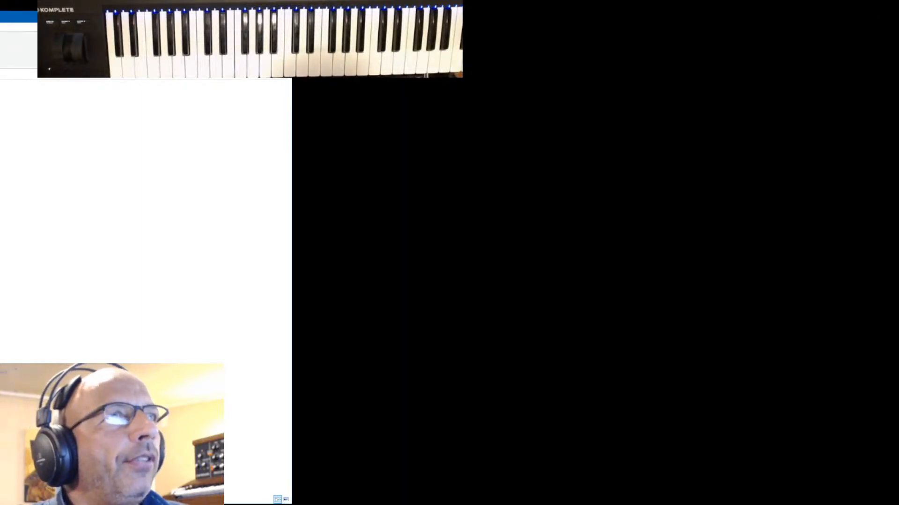
left_click_drag(171, 10, 170, 149)
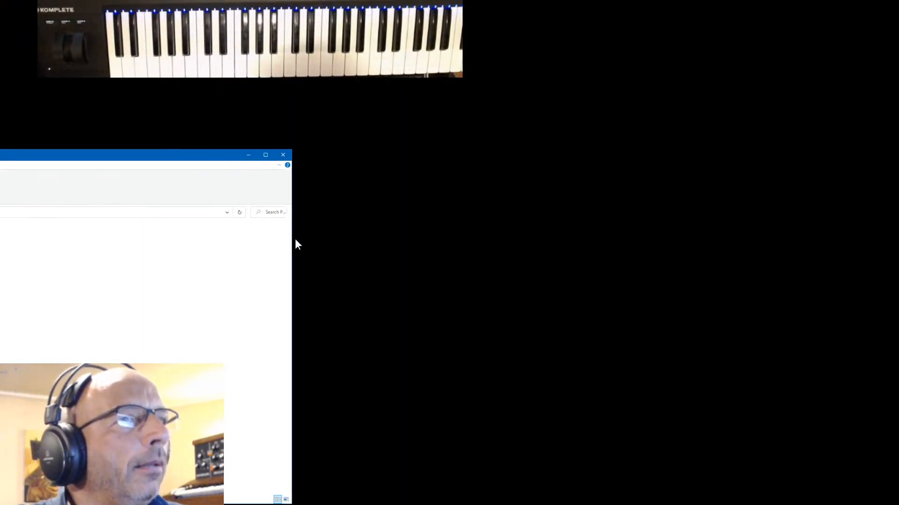
left_click_drag(292, 235, 126, 235)
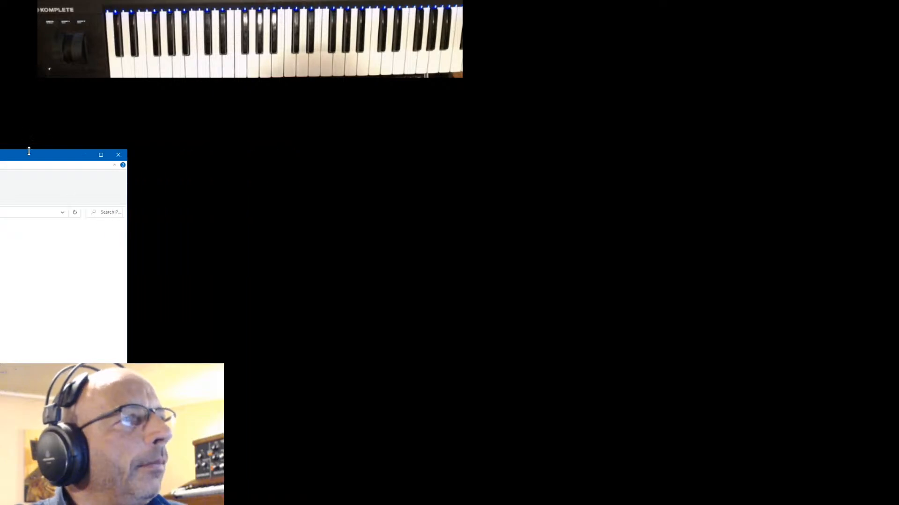
left_click_drag(28, 150, 746, 135)
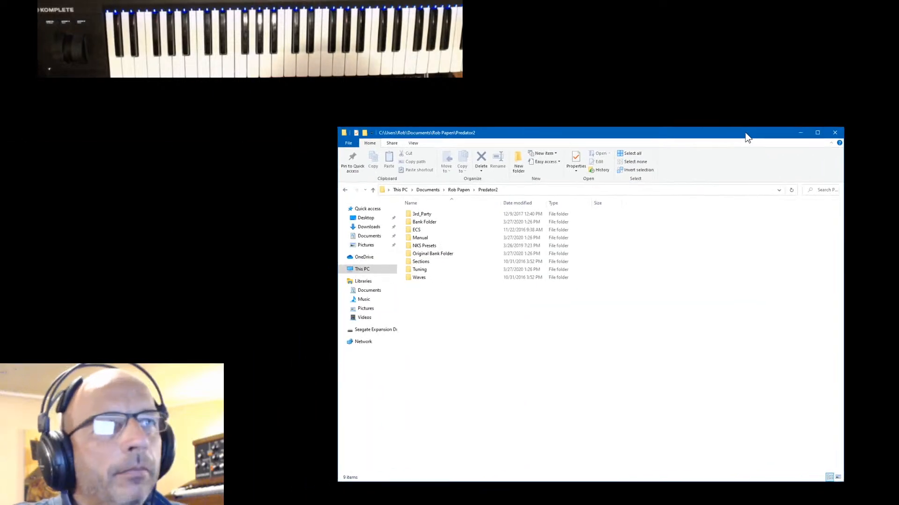
Open the Predator2 Bank Folder, select its Star.txt file, and close the folder window.
double_click(411, 224)
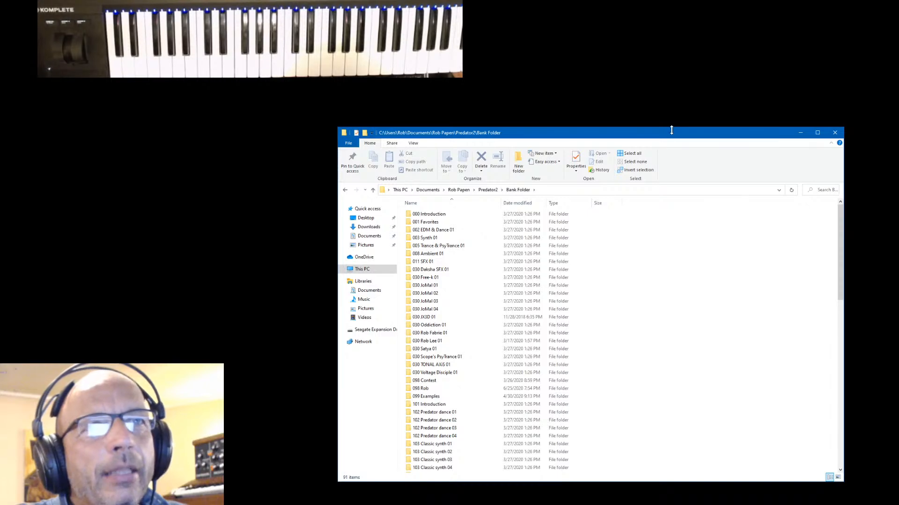
left_click_drag(671, 130, 756, 59)
scroll(756, 248, "down", 10)
scroll(762, 271, "down", 8)
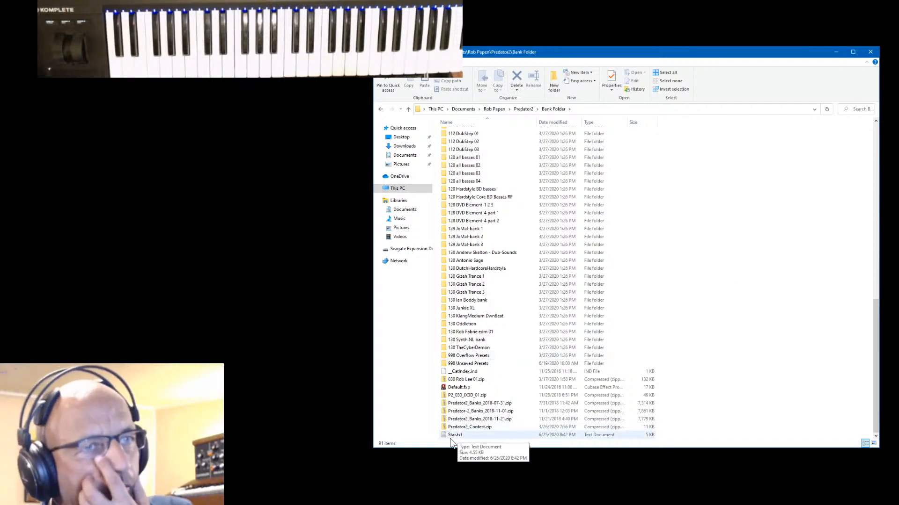
left_click(452, 436)
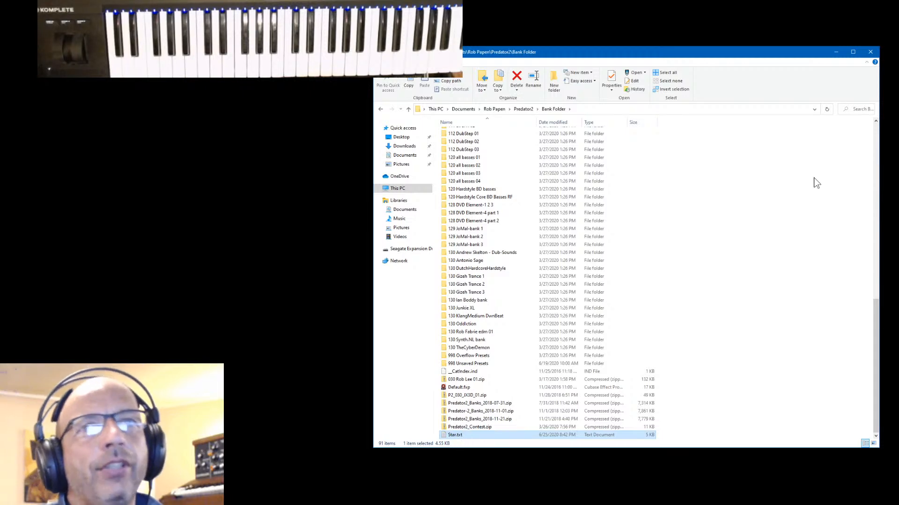
left_click(875, 53)
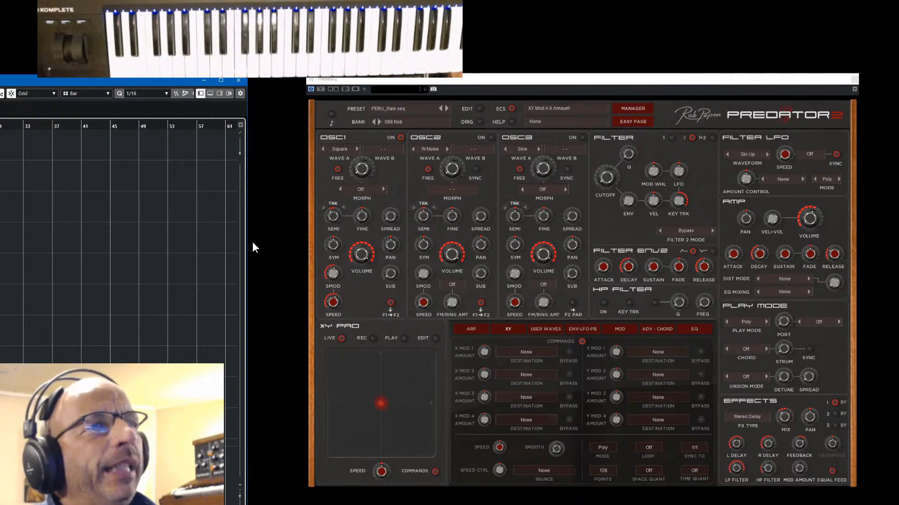
Narrow the Cubase project window and move it so the arrangement's events show beside the Predator2 window.
left_click_drag(249, 232, 117, 232)
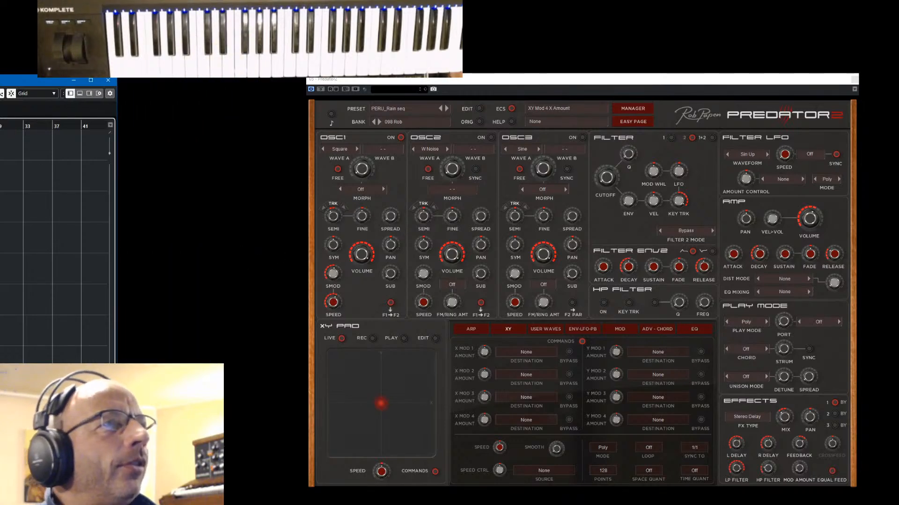
left_click_drag(37, 80, 101, 37)
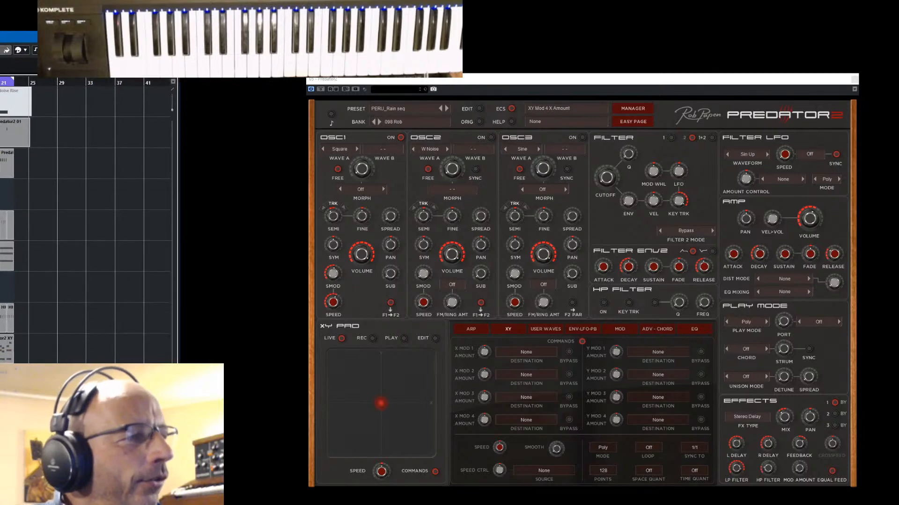
left_click(854, 79)
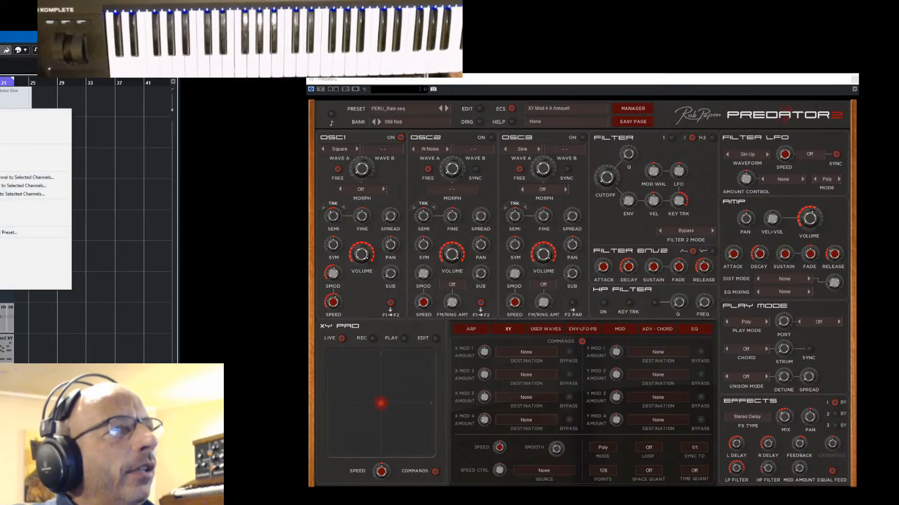
Add one BIT instrument track routed to Stereo Out and move its plug-in window fully into view.
left_click(2, 123)
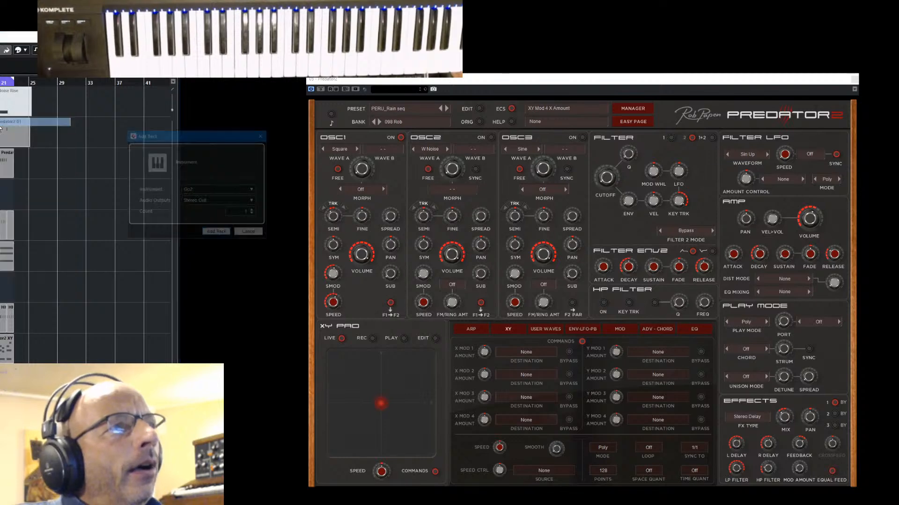
left_click(212, 190)
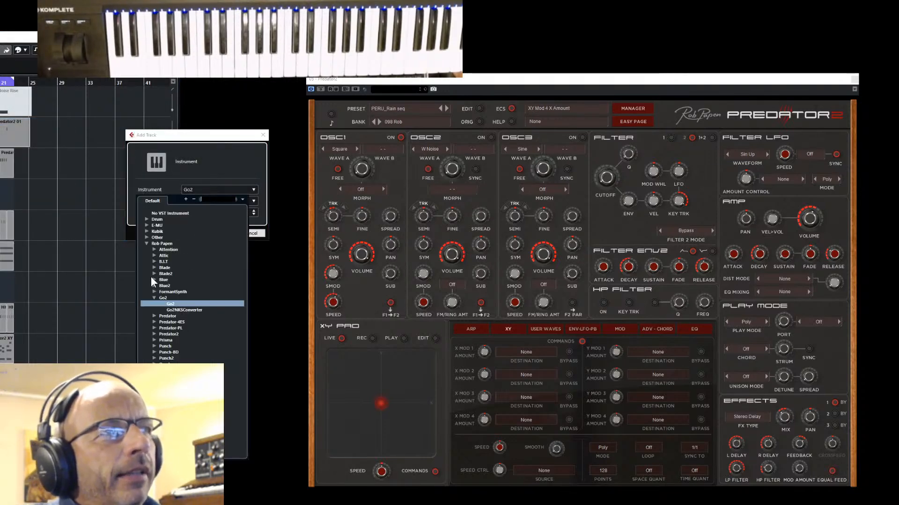
left_click(164, 263)
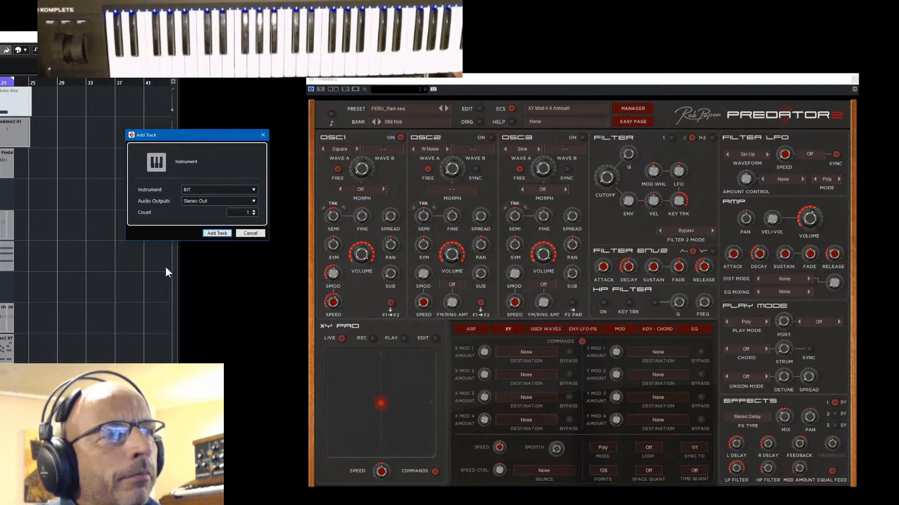
left_click(217, 233)
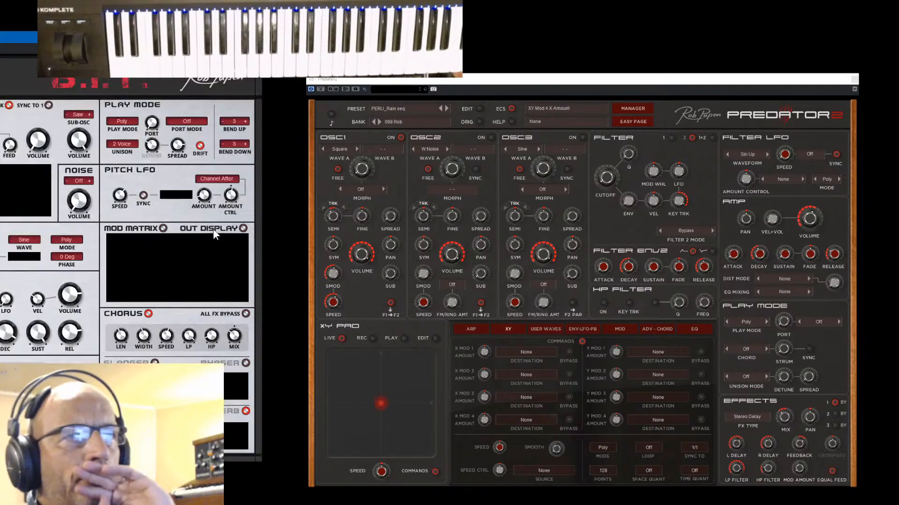
left_click_drag(104, 38, 678, 68)
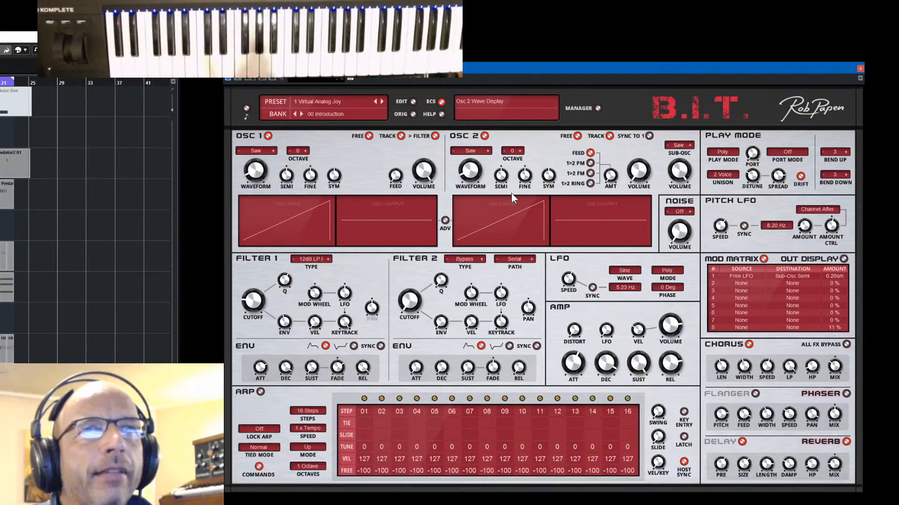
Load B.I.T.'s 06 Pads 01 bank and audition A Space Trip Pad with its settings on the main page.
left_click(598, 108)
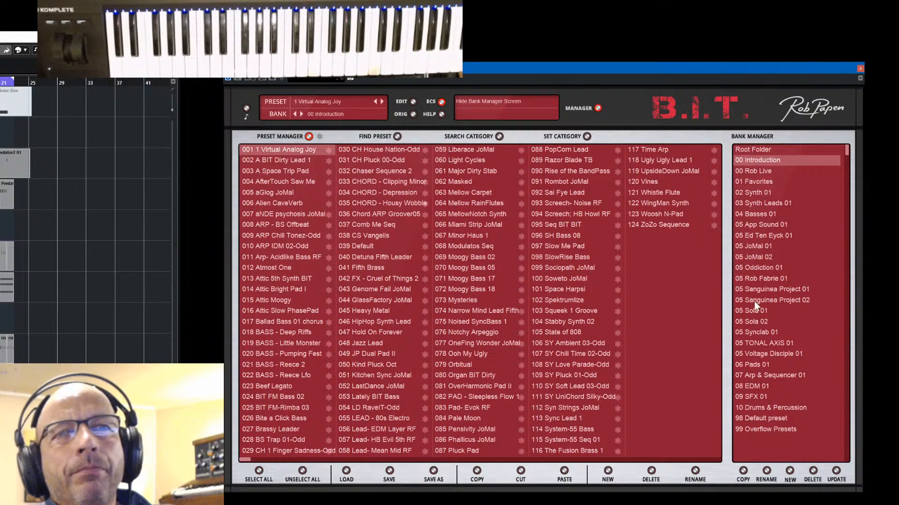
left_click(750, 365)
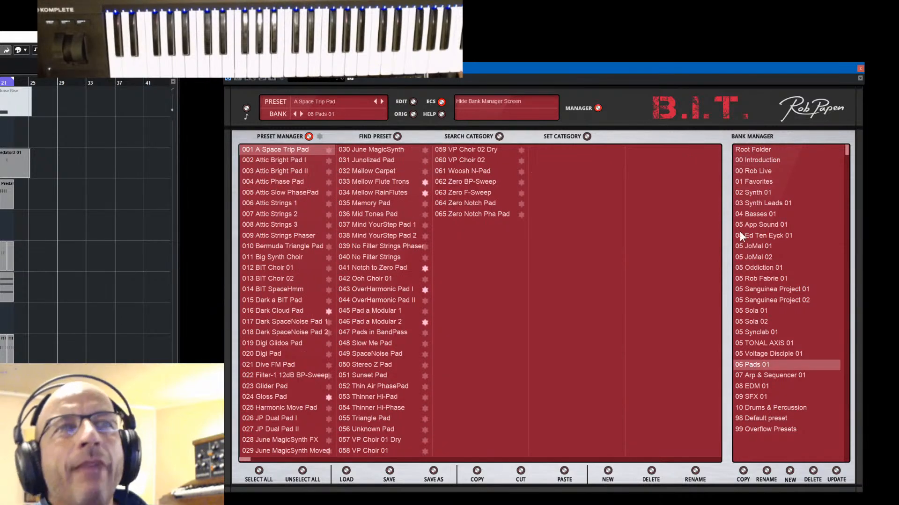
left_click(598, 109)
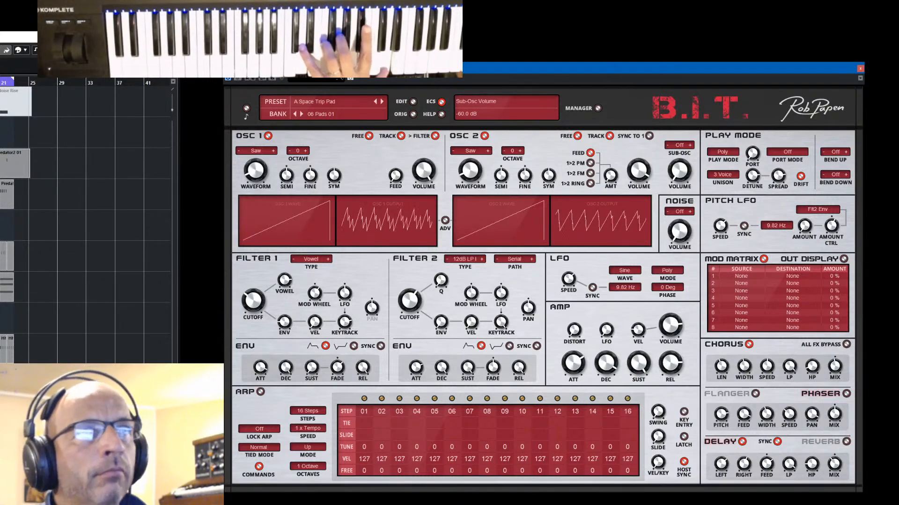
Audition the VP Choir 02 and VP Choir 01 presets, and show VP Choir 01's settings on the main page.
left_click(598, 108)
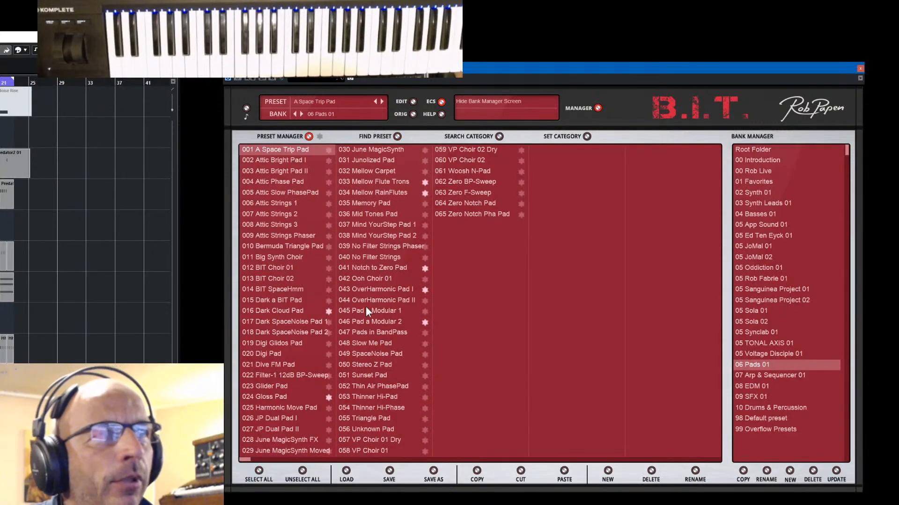
left_click(447, 160)
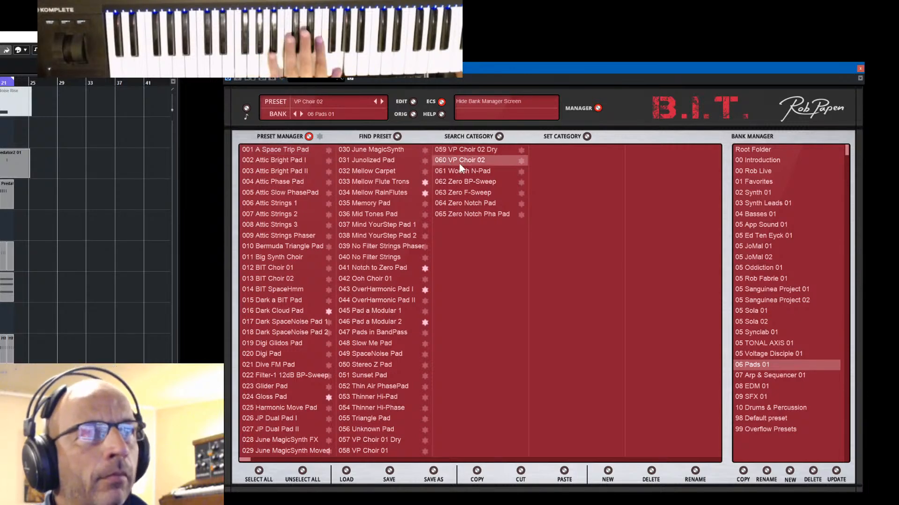
left_click(361, 451)
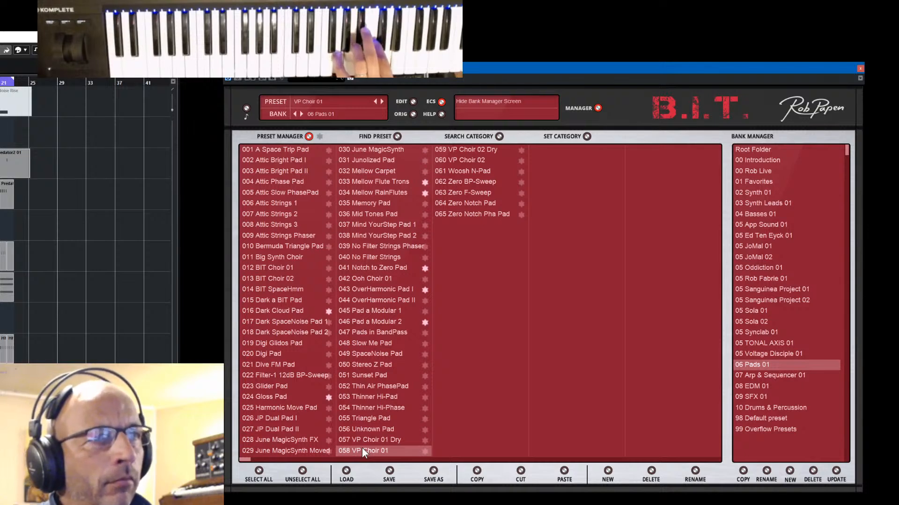
left_click(597, 108)
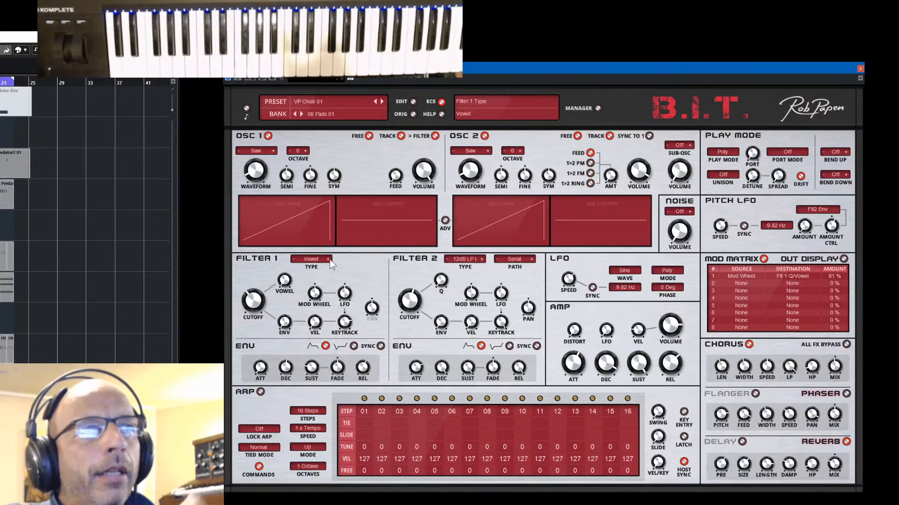
Audition the BIT Choir 01 and Attic Strings 2 presets, and show Attic Strings 2's settings on the main page.
left_click(598, 108)
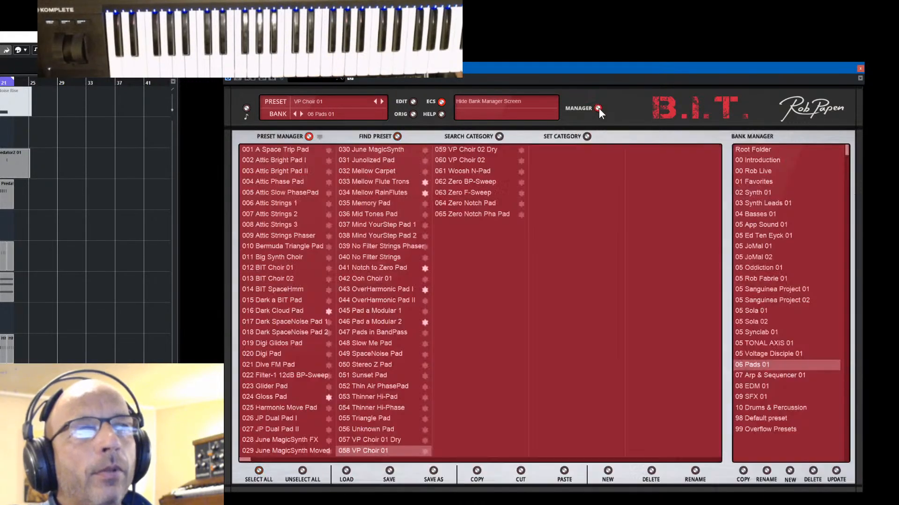
left_click(265, 267)
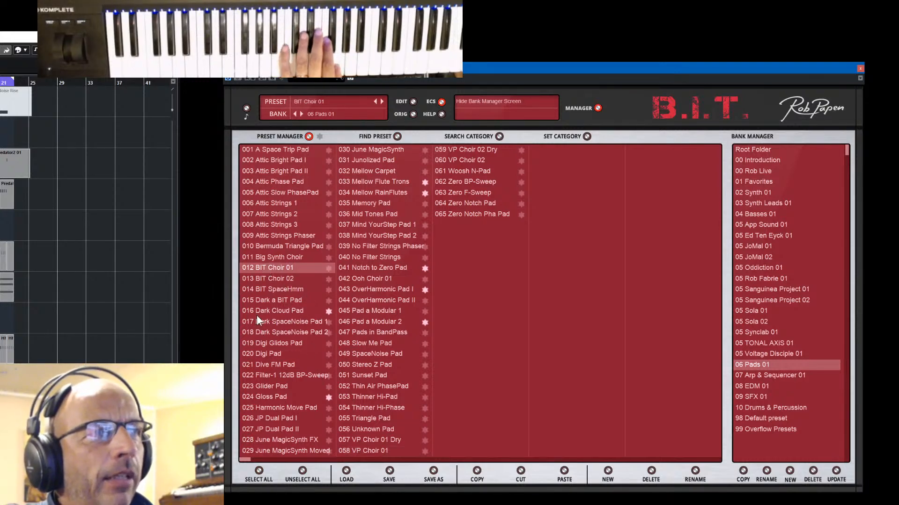
left_click(267, 213)
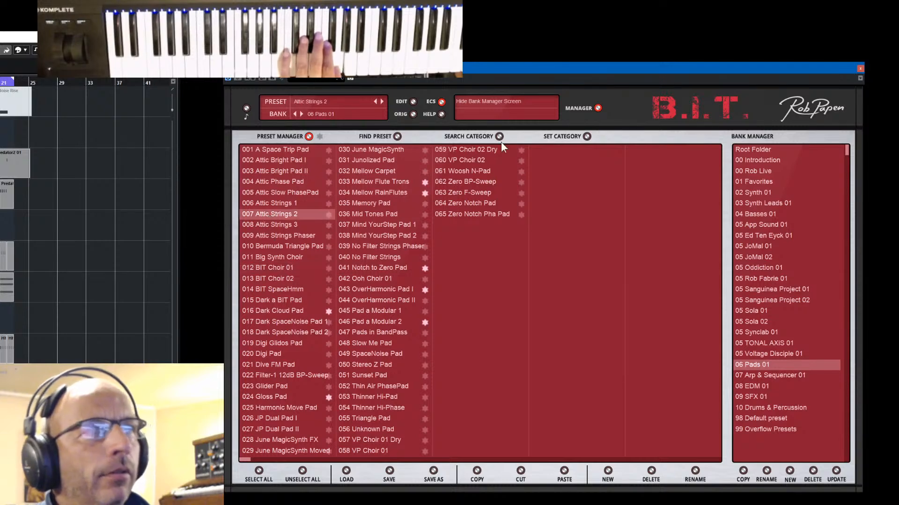
left_click(598, 109)
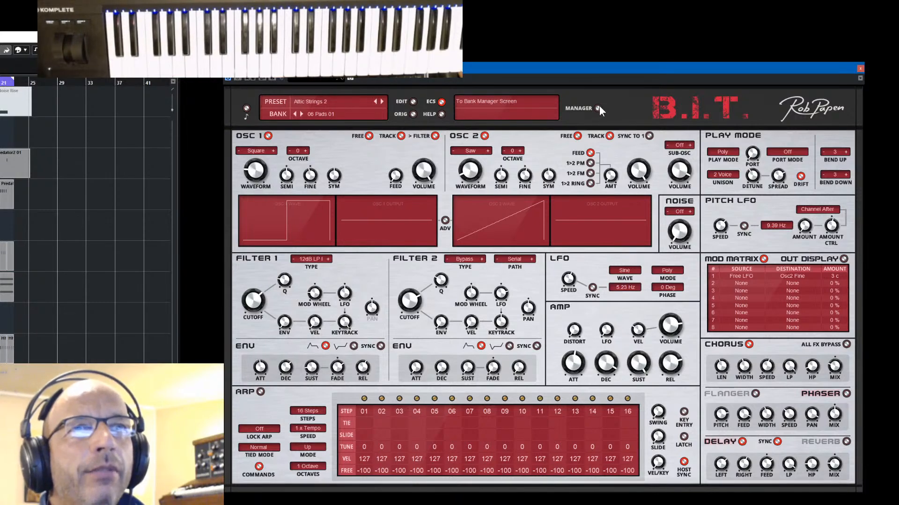
Load Bright Stab Jupi from the 02 Synth 01 bank, audition it, and show its settings on the main page.
left_click(597, 108)
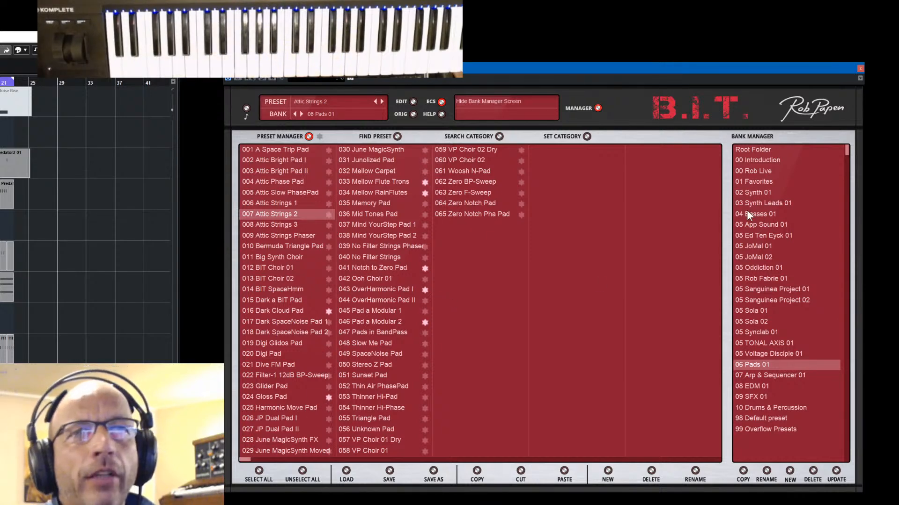
left_click(748, 193)
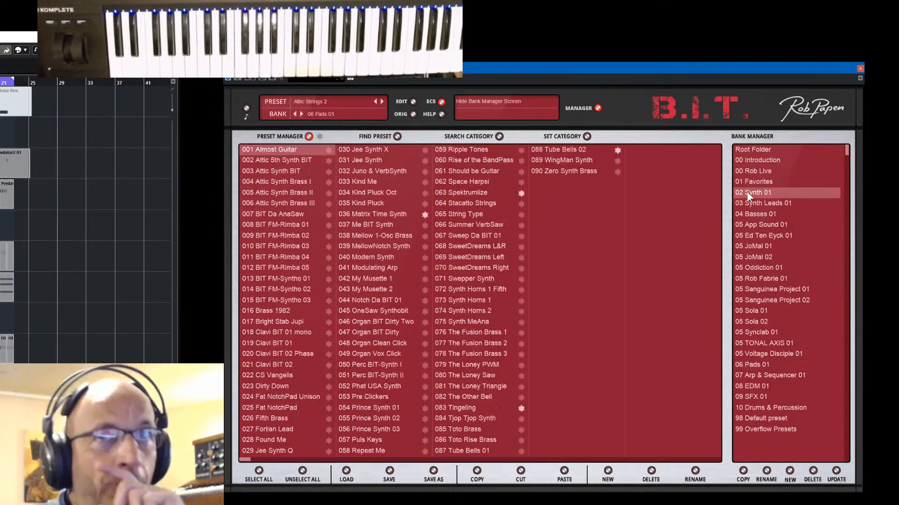
left_click(271, 319)
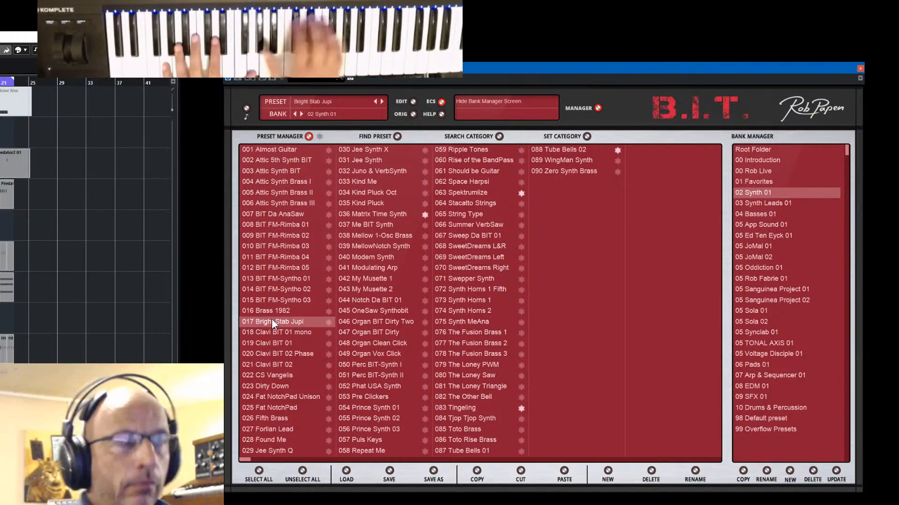
left_click(598, 108)
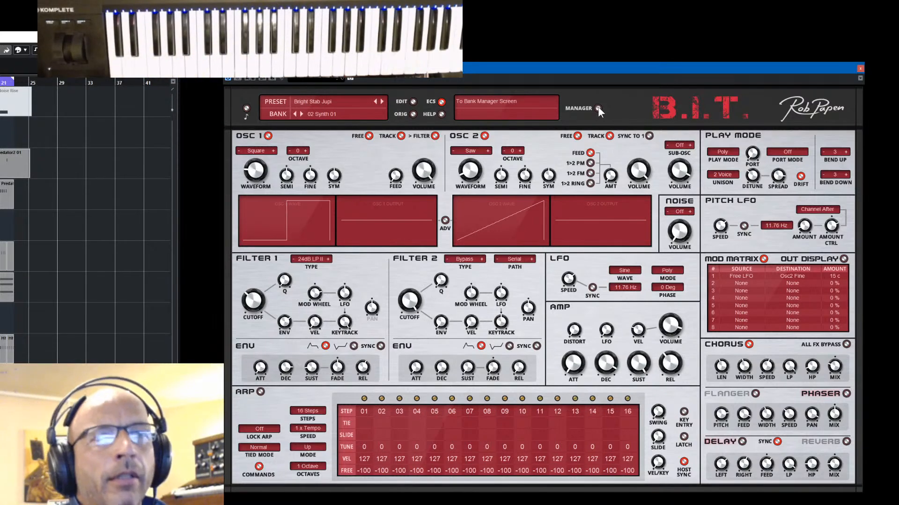
Load the Clavi BIT 01 mono preset, then open the 03 Synth Leads 01 bank and load AfterTouch Saw Me.
left_click(381, 101)
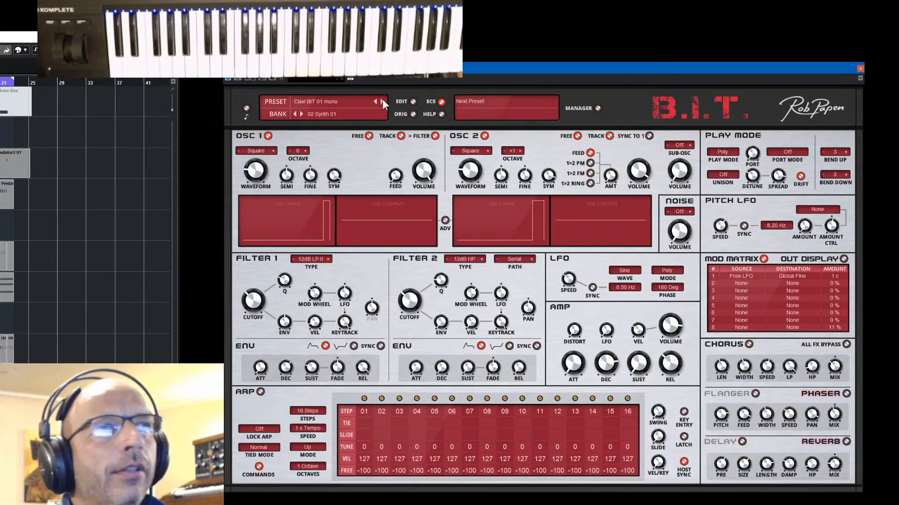
left_click(597, 108)
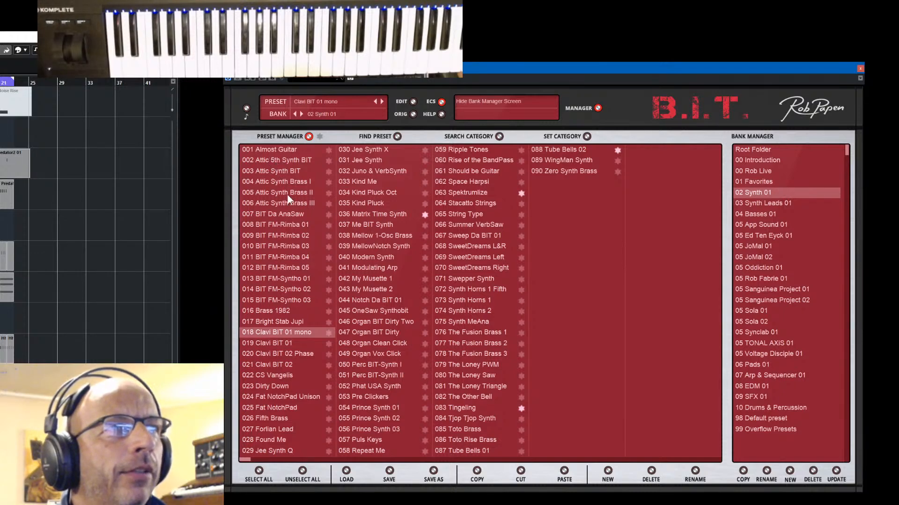
left_click(759, 204)
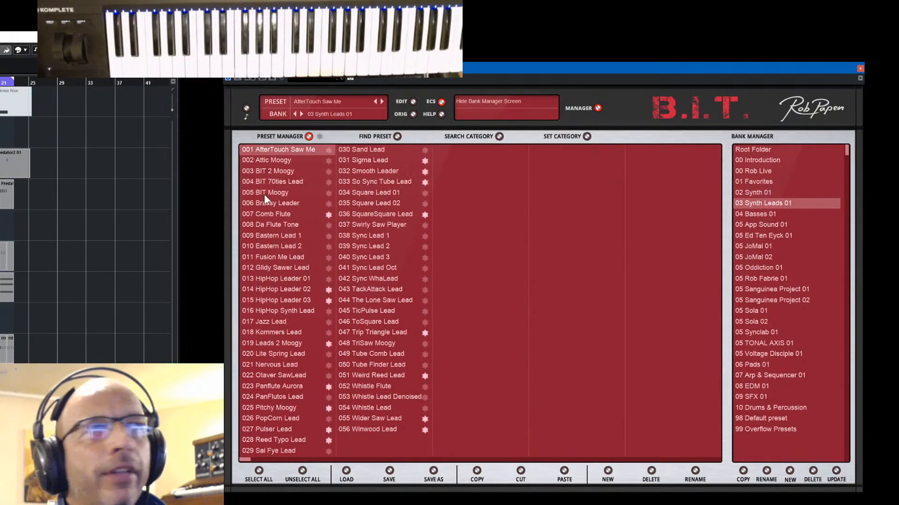
left_click(279, 159)
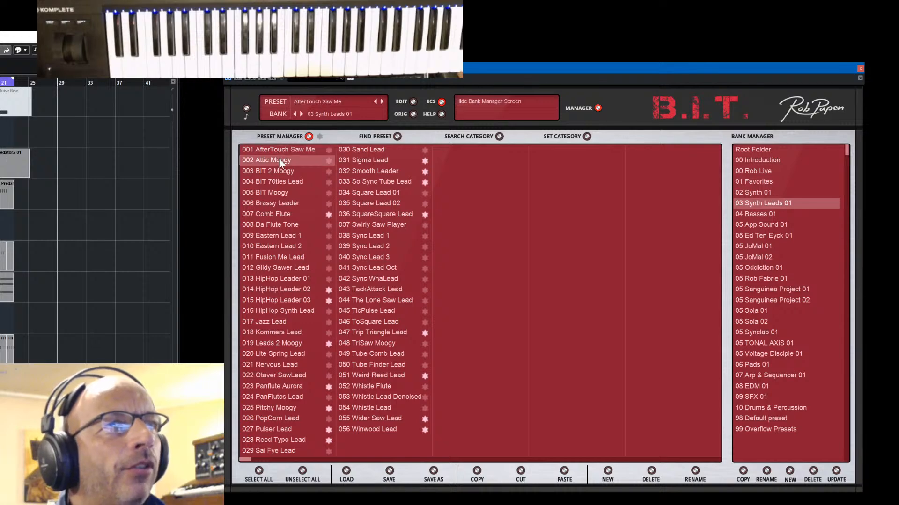
left_click(278, 150)
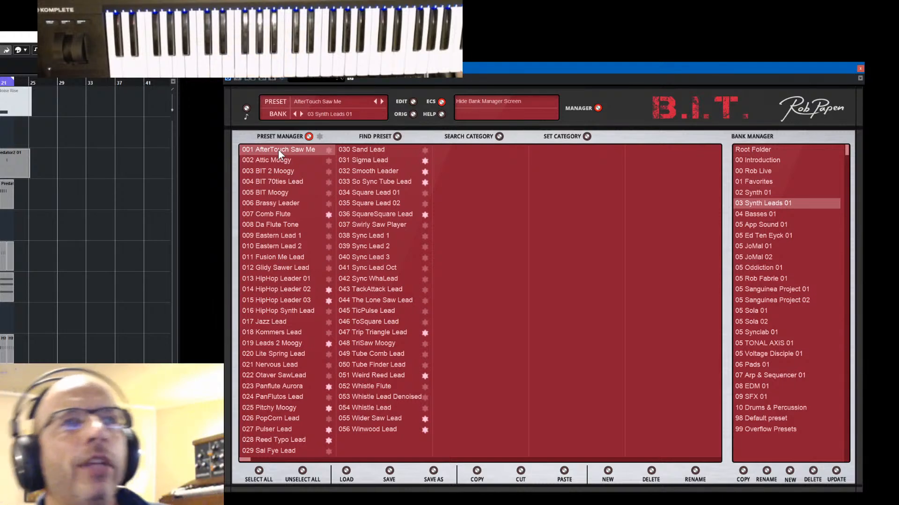
View the back screen's credits and settings, then load the Attic Moogy preset on the main page.
left_click(691, 103)
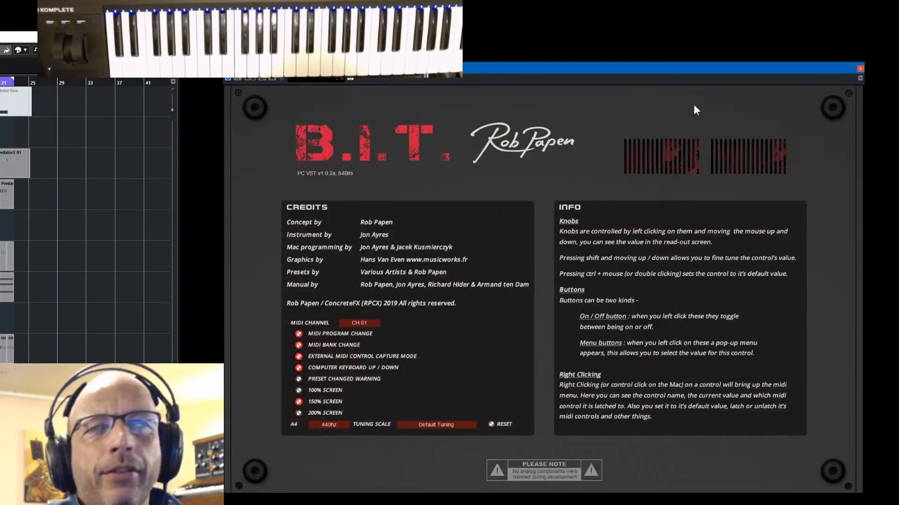
left_click(527, 134)
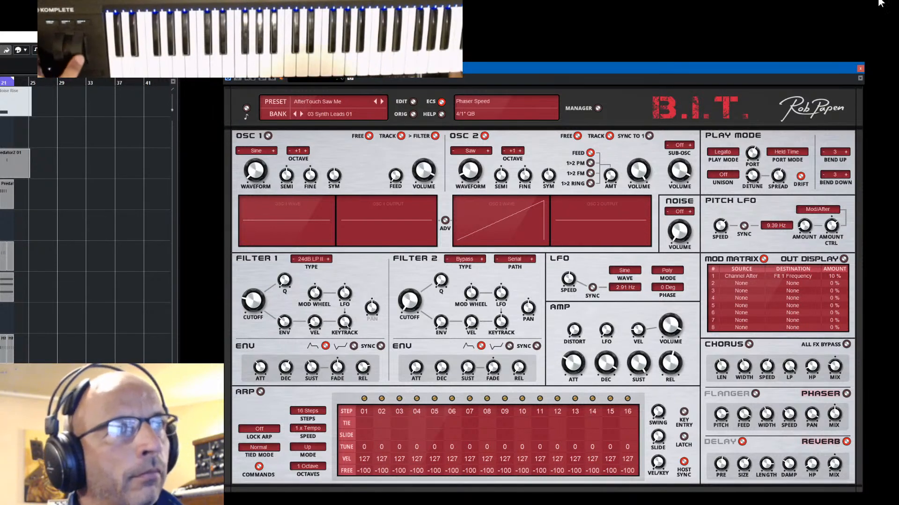
left_click(382, 100)
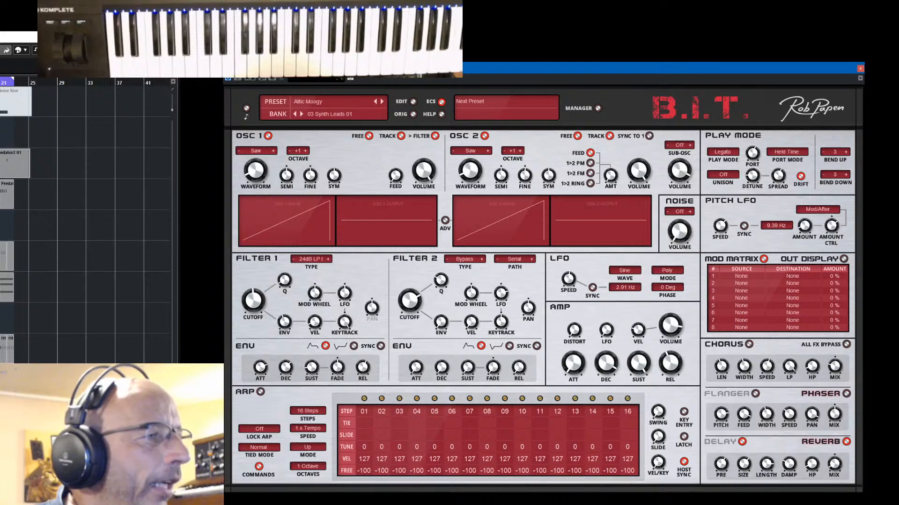
key("ctrl+w")
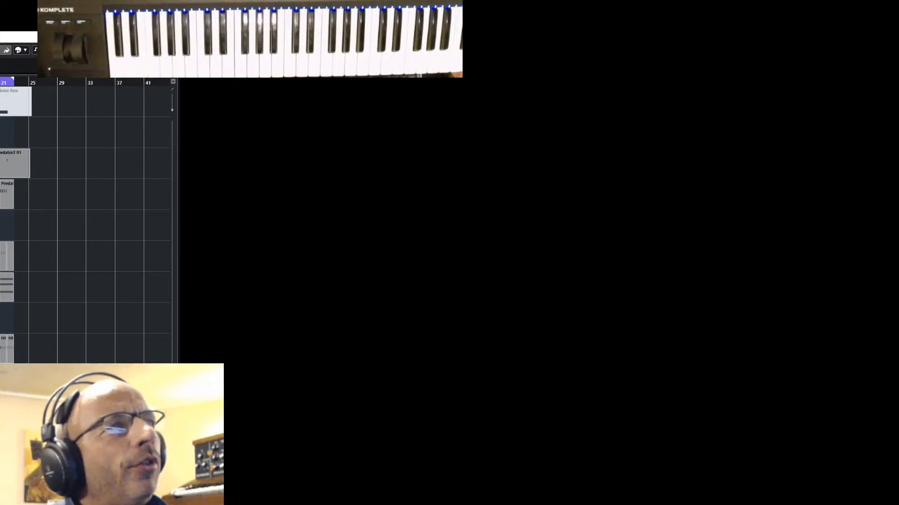
key("alt+Tab")
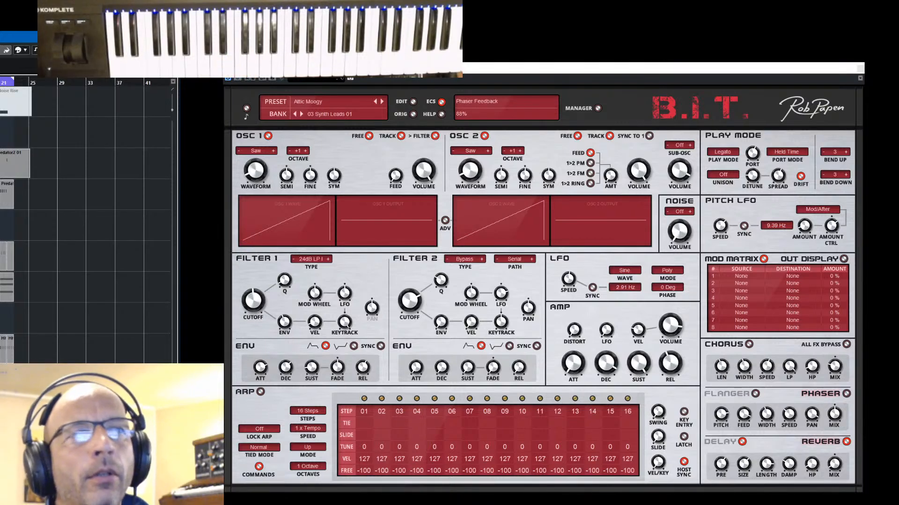
Enable the arpeggiator with a varied step tuning pattern and set its mode to Sequencer.
left_click(260, 391)
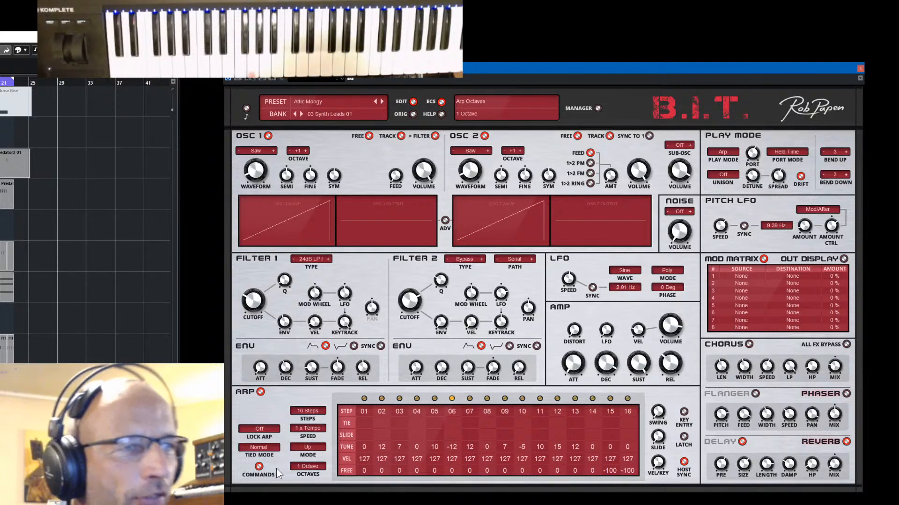
left_click(314, 449)
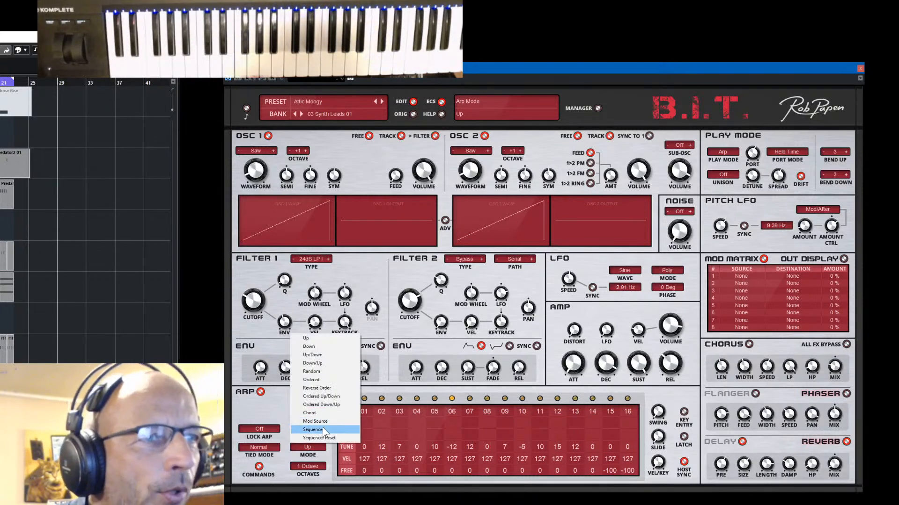
left_click(320, 430)
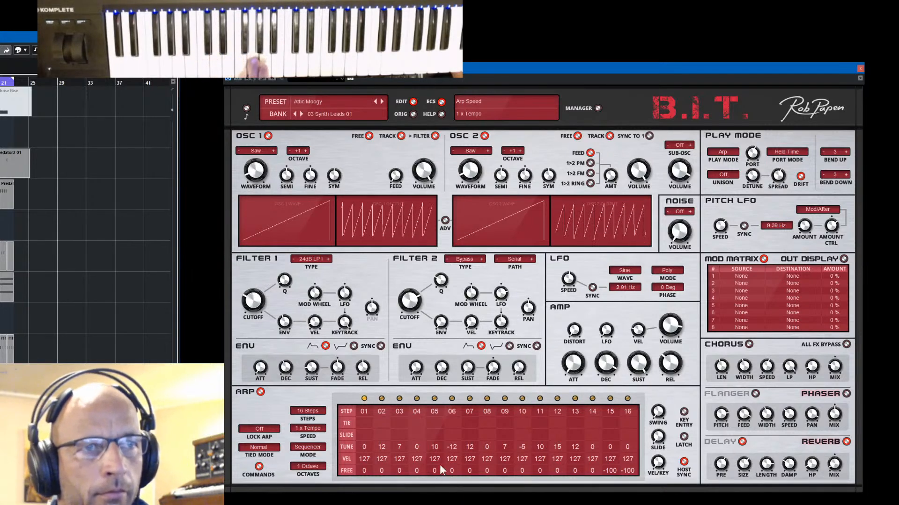
Try tying arpeggiator steps 09, 10, 13 and 14, then clear those ties.
left_click(512, 421)
left_click(523, 422)
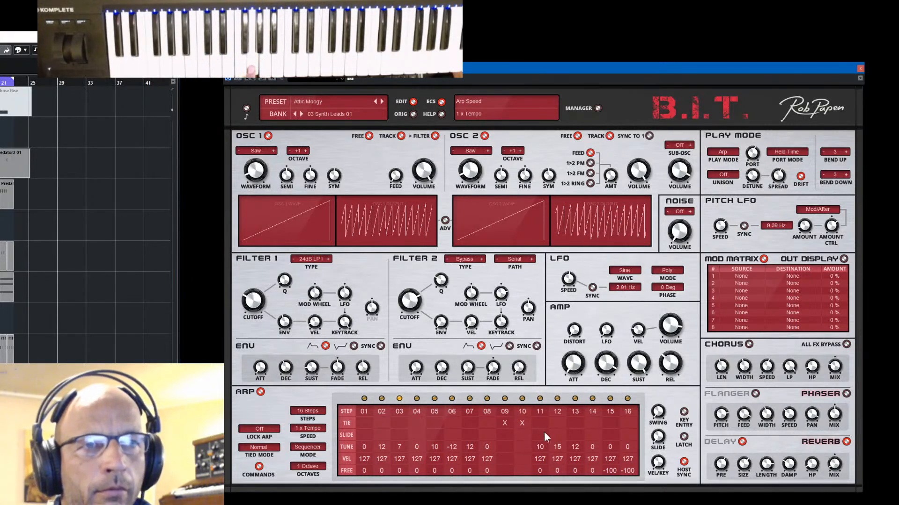
left_click(575, 422)
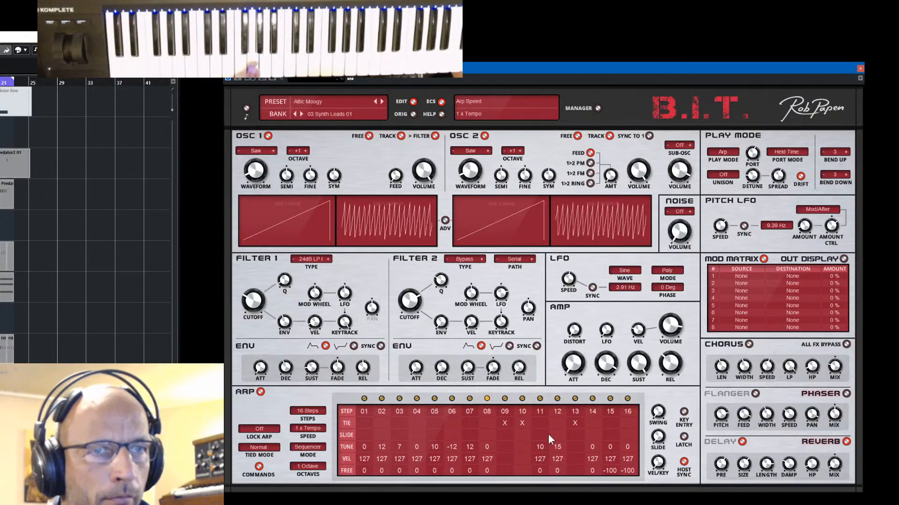
left_click(591, 423)
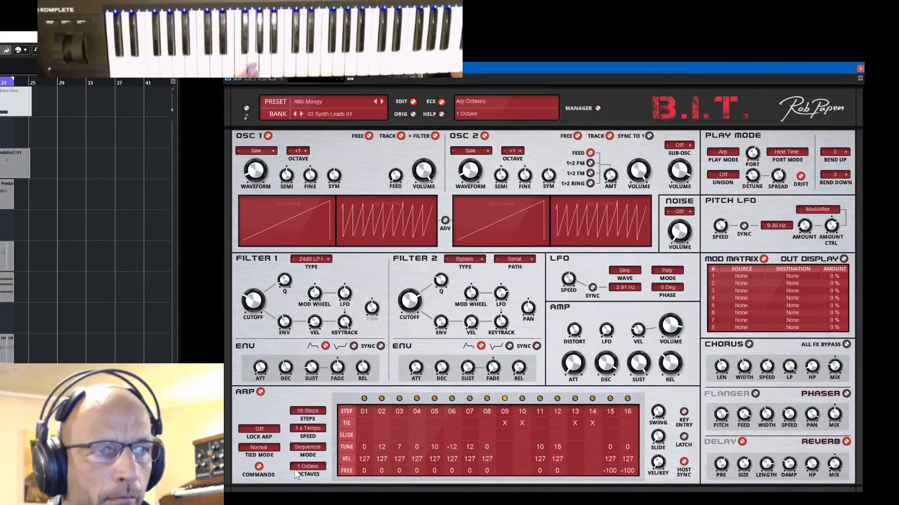
left_click(504, 423)
left_click(522, 423)
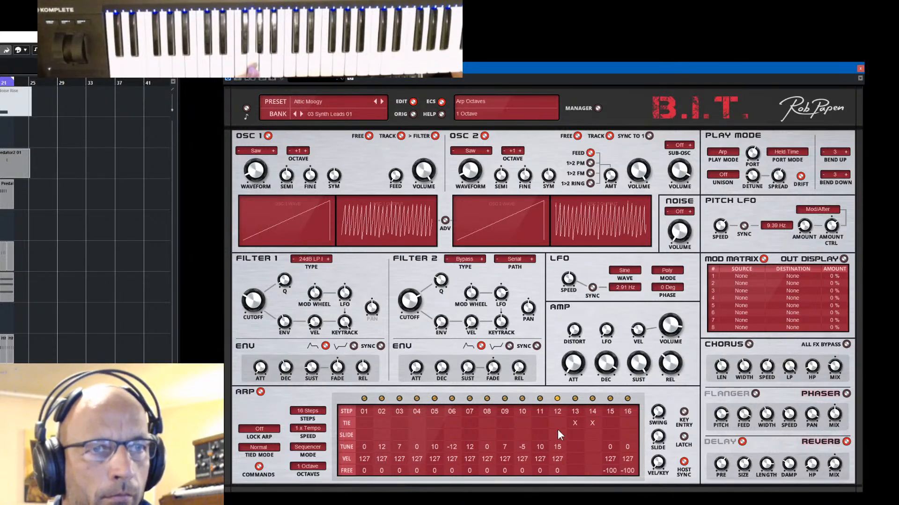
left_click(575, 423)
left_click(592, 422)
Set the arpeggiator range to 2 octaves and vary the free LFO's speed, ending at 5.99 Hz.
left_click(308, 466)
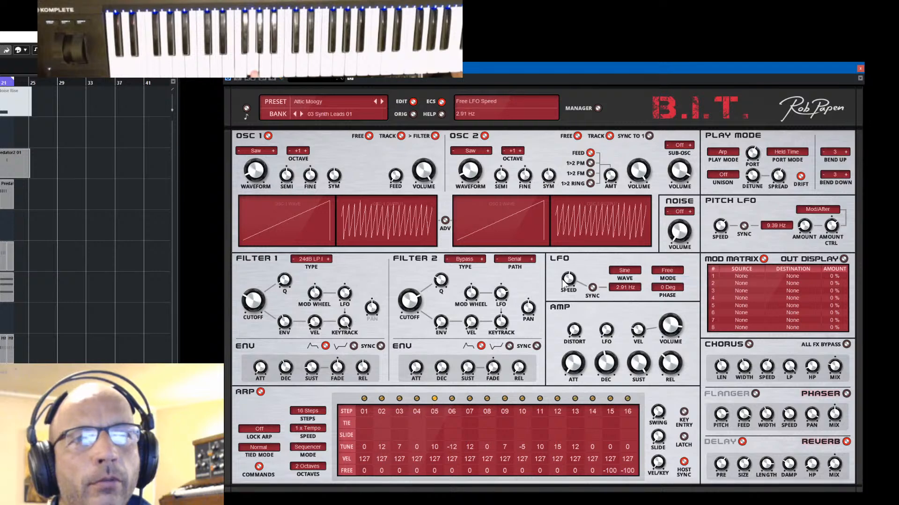
left_click_drag(569, 279, 571, 289)
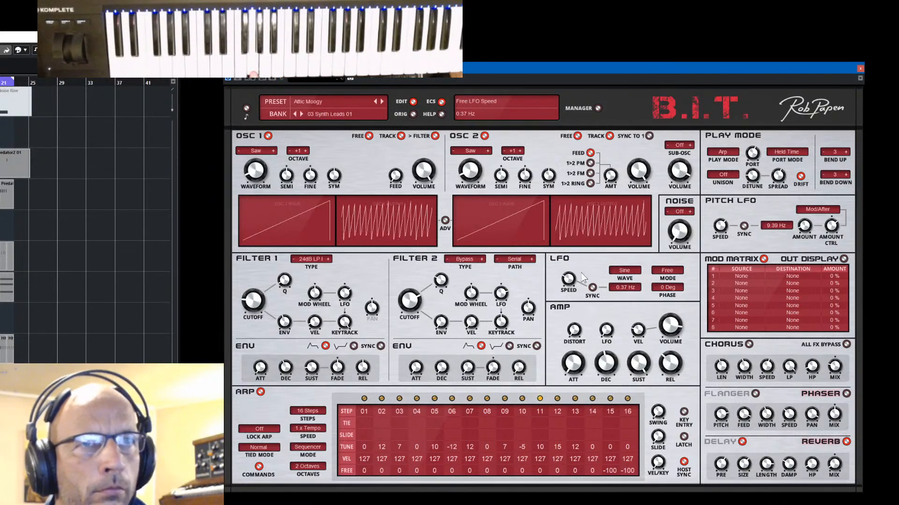
left_click_drag(569, 280, 577, 263)
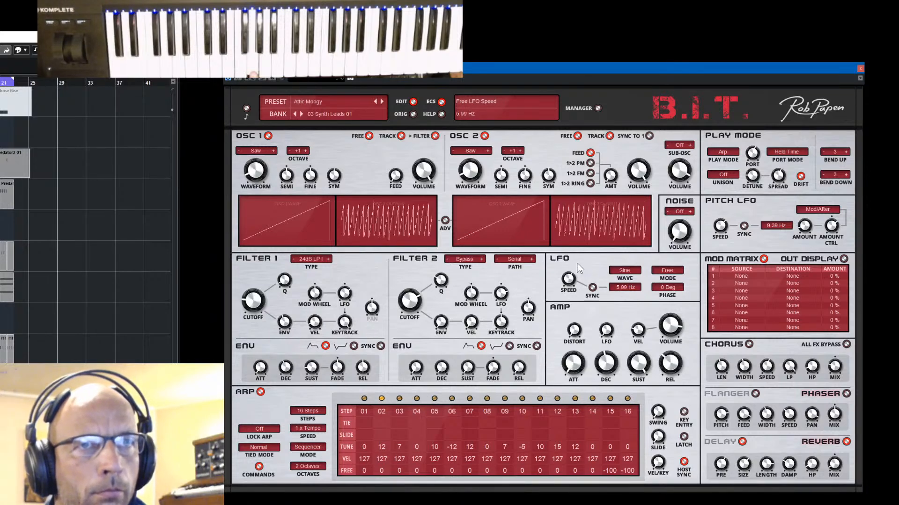
Sync the LFO and set its speed to 1/2T QB while fine-tuning Filter 1's cutoff.
left_click(592, 288)
left_click_drag(570, 280, 572, 271)
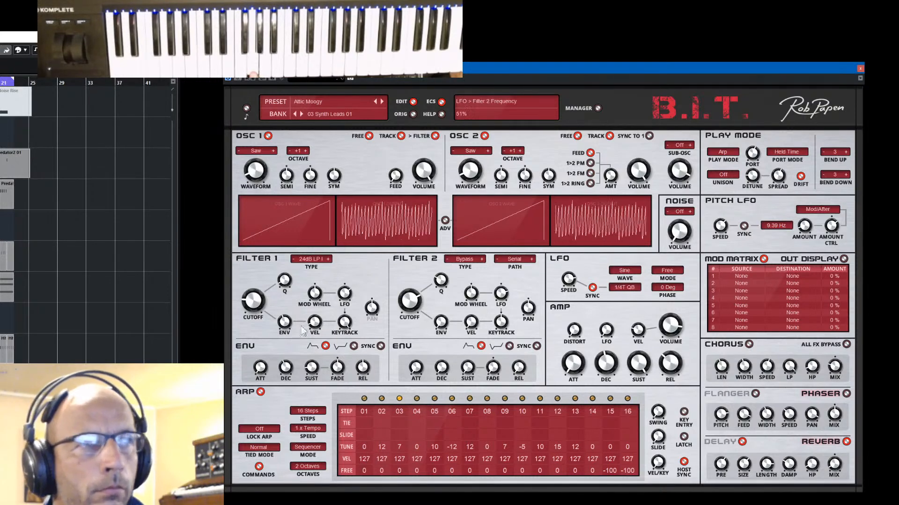
left_click_drag(257, 298, 258, 302)
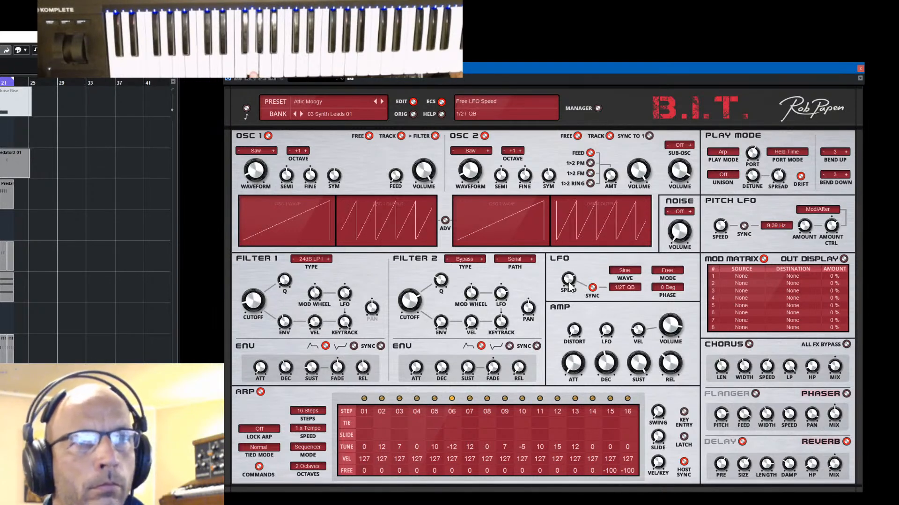
left_click_drag(569, 280, 570, 286)
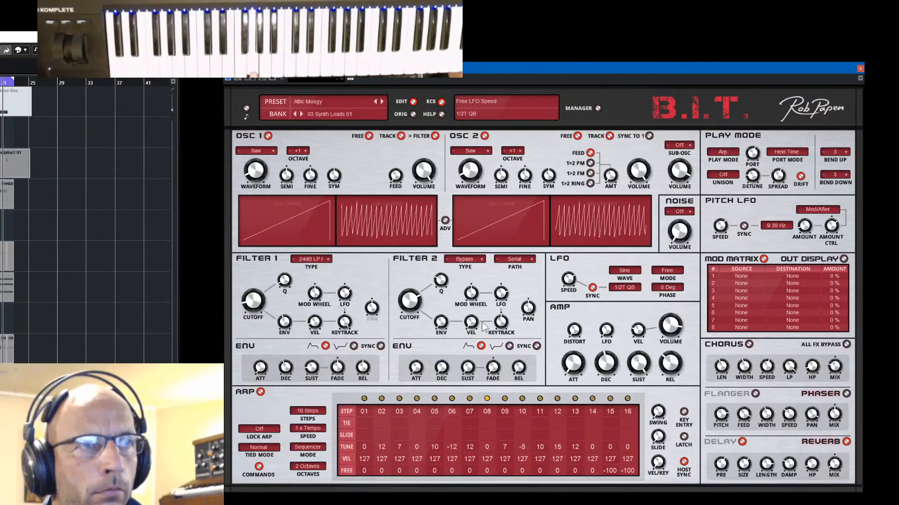
Set Filter 2's type to 12dB N Z and adjust its cutoff and LFO amount.
left_click(464, 258)
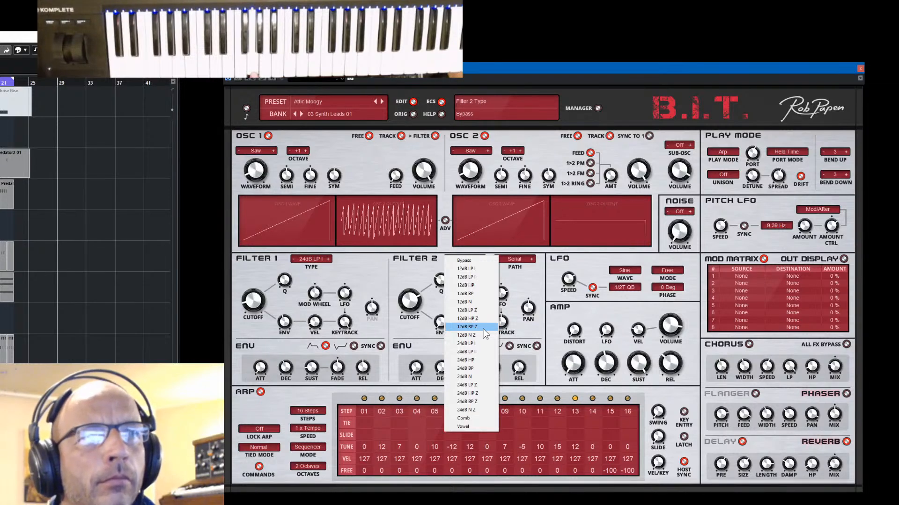
left_click(468, 335)
left_click_drag(418, 303, 411, 272)
left_click_drag(503, 297, 507, 289)
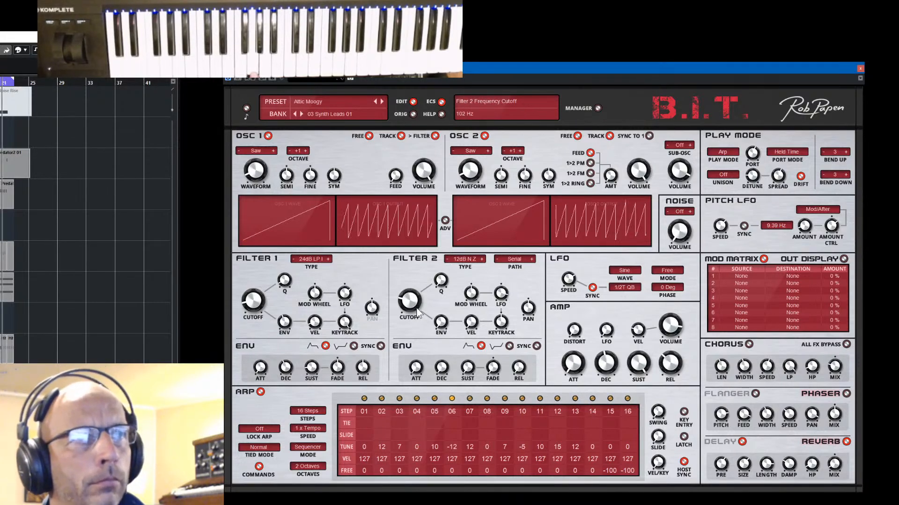
left_click_drag(418, 313, 405, 296)
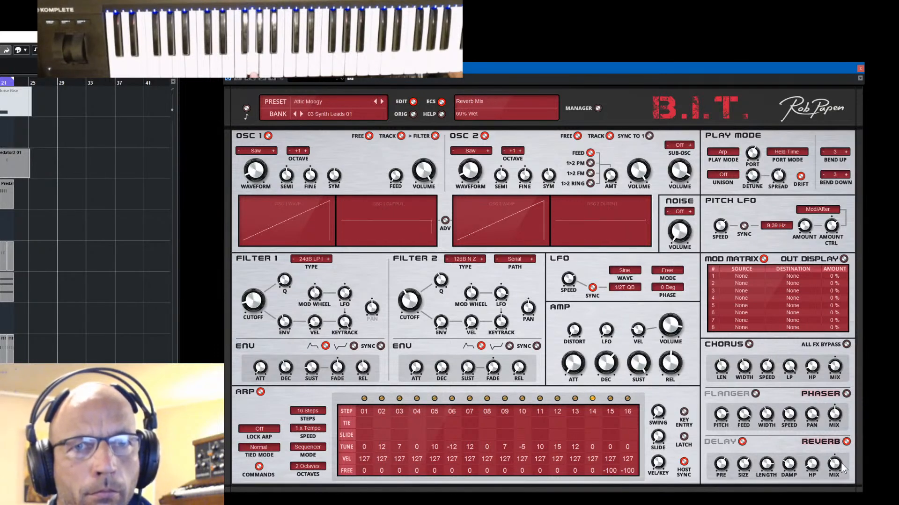
Show the delay controls, then set Filter 2's cutoff to about 190 Hz and adjust Filter 1's mod wheel amount.
left_click(722, 443)
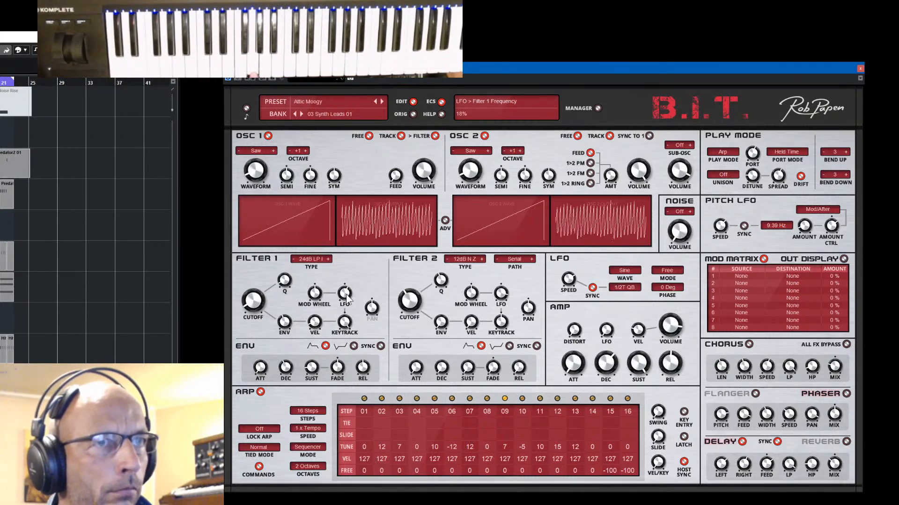
left_click_drag(412, 303, 414, 313)
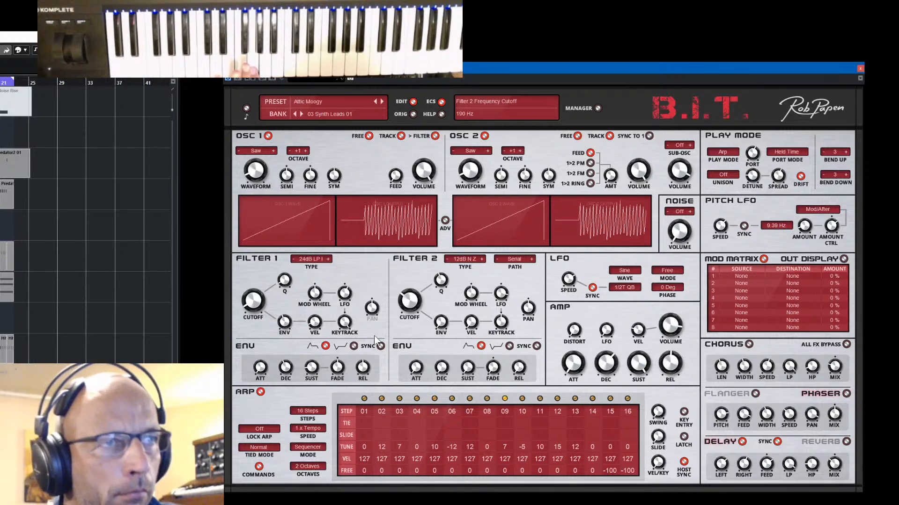
left_click_drag(321, 295, 328, 286)
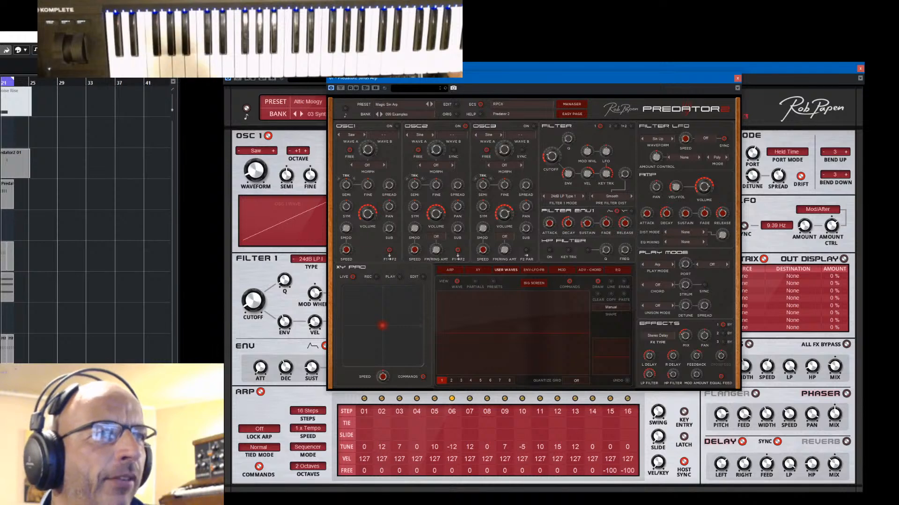
Close the Predator2 window covering B.I.T. and reset the arpeggiator pattern.
left_click(737, 78)
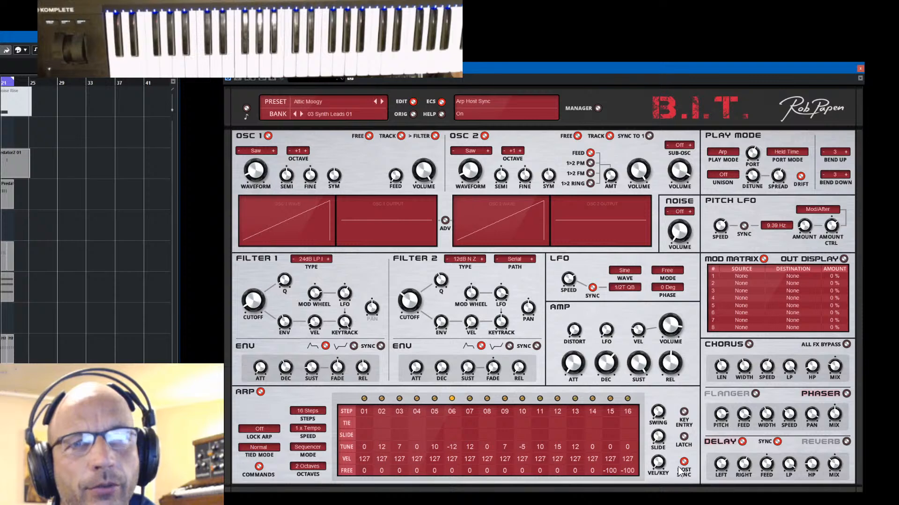
right_click(484, 422)
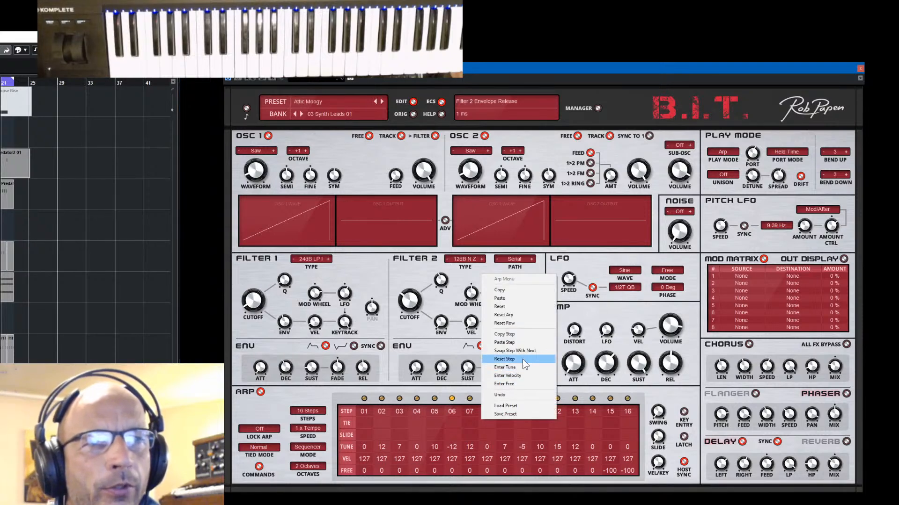
left_click(521, 315)
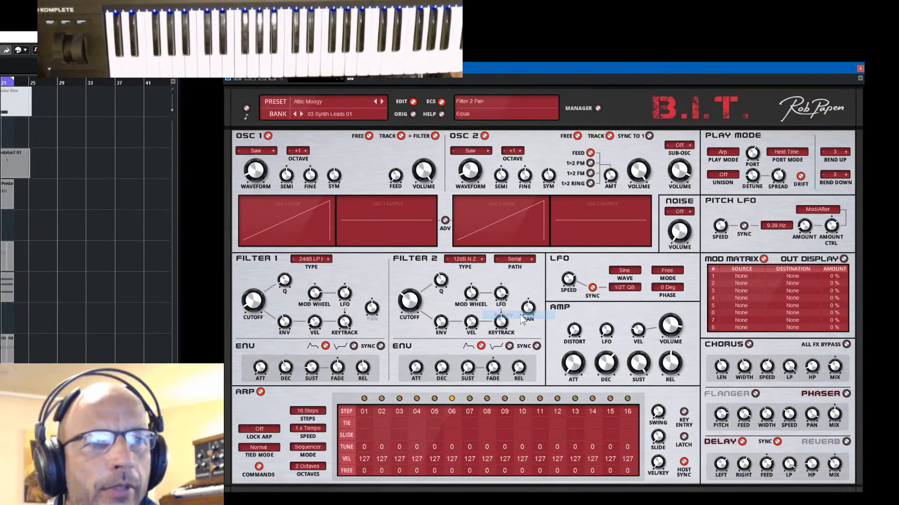
Set the arpeggiator mode to Up/Down and close the B.I.T. window.
left_click(311, 448)
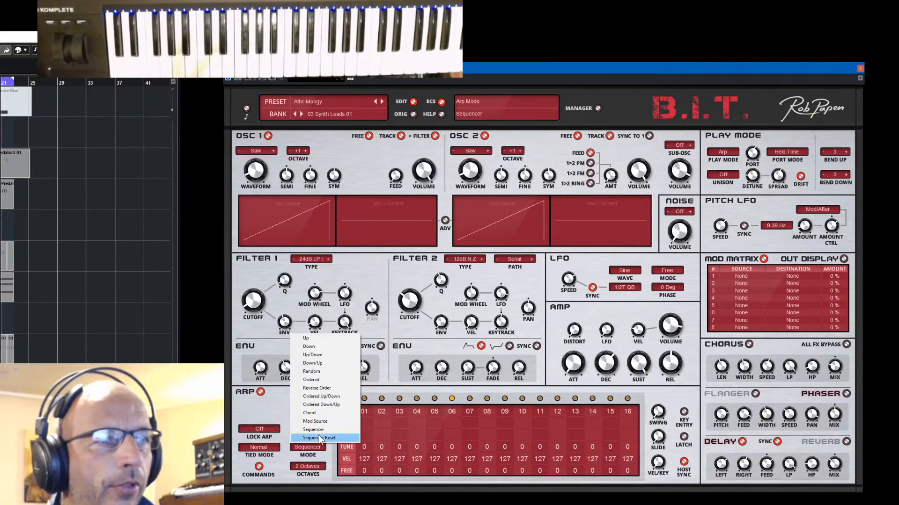
left_click(319, 355)
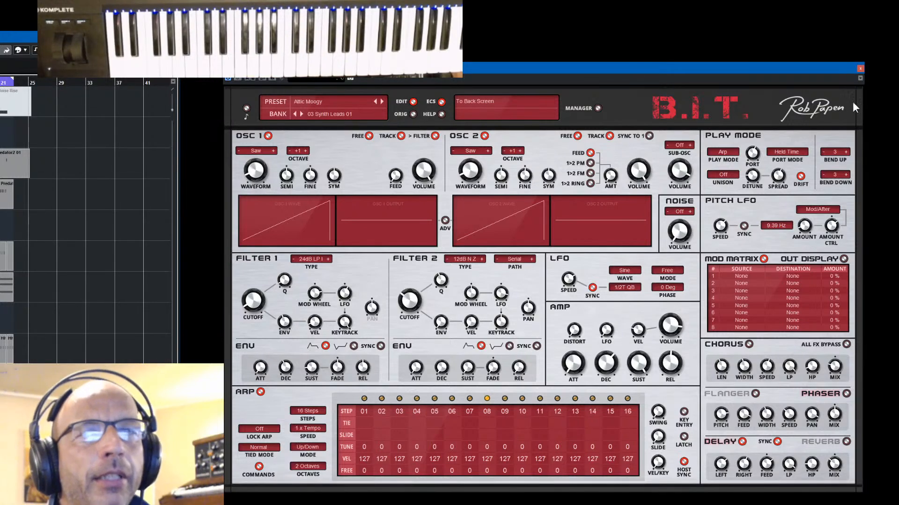
left_click(860, 68)
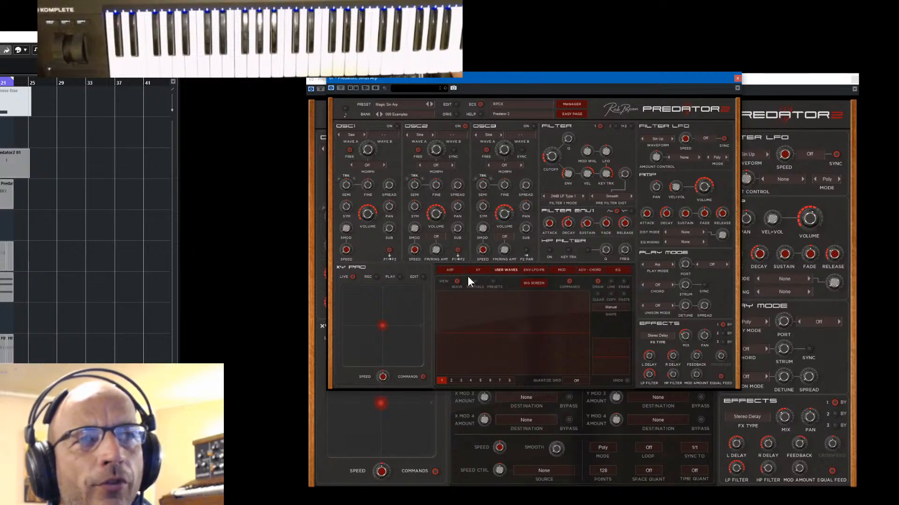
Show the arpeggiator settings in both open Predator2 windows and close each window.
left_click(448, 271)
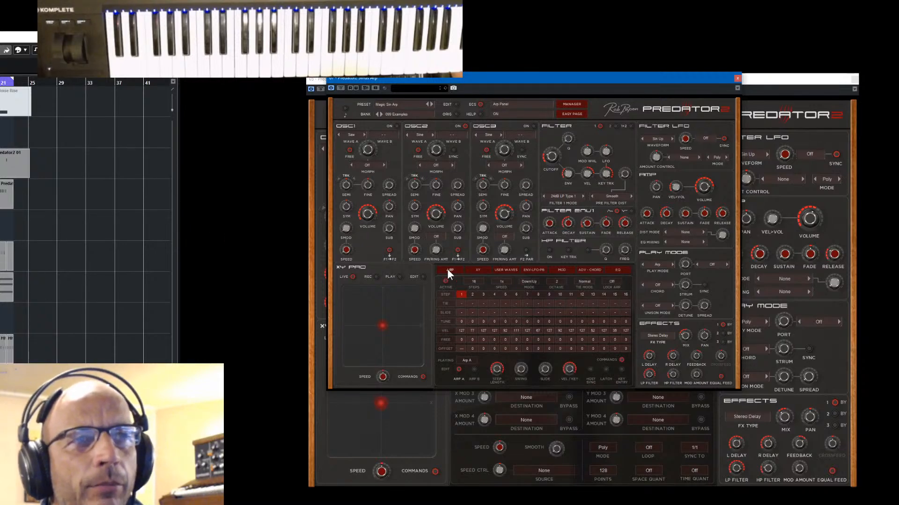
left_click(737, 78)
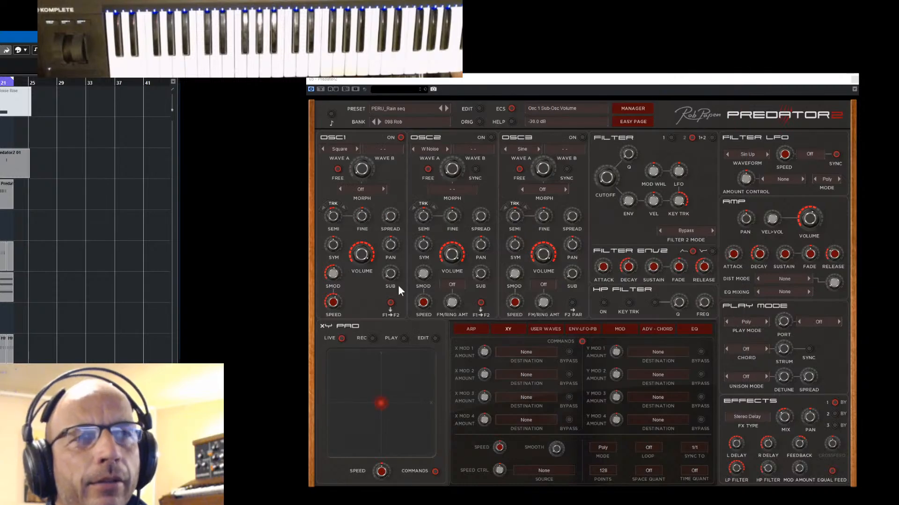
left_click(465, 326)
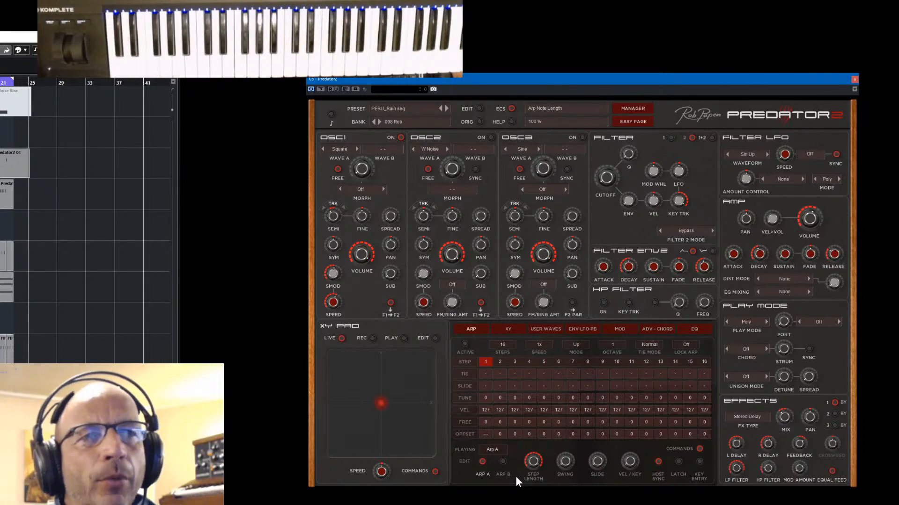
left_click(855, 80)
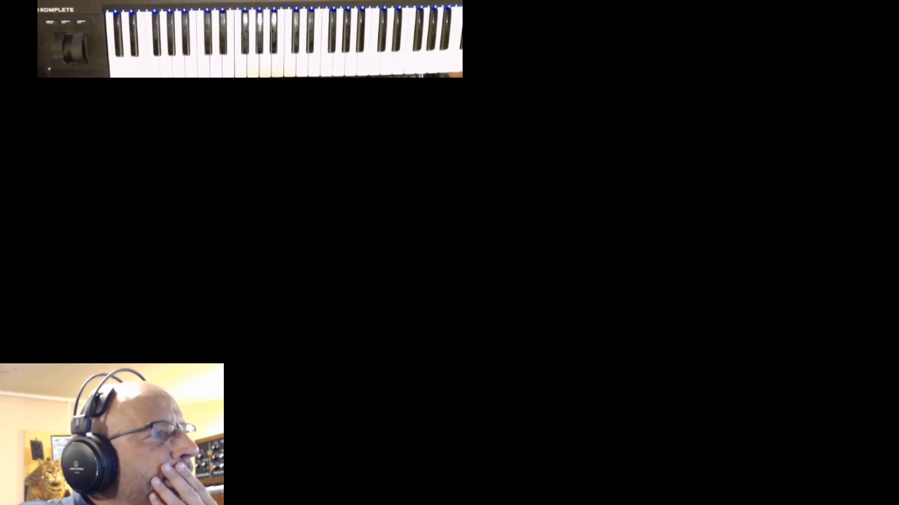
Open the Arp A/Arp B design image from the file folder, zoom it to 24, examine it and close it.
left_click_drag(0, 70, 0, 66)
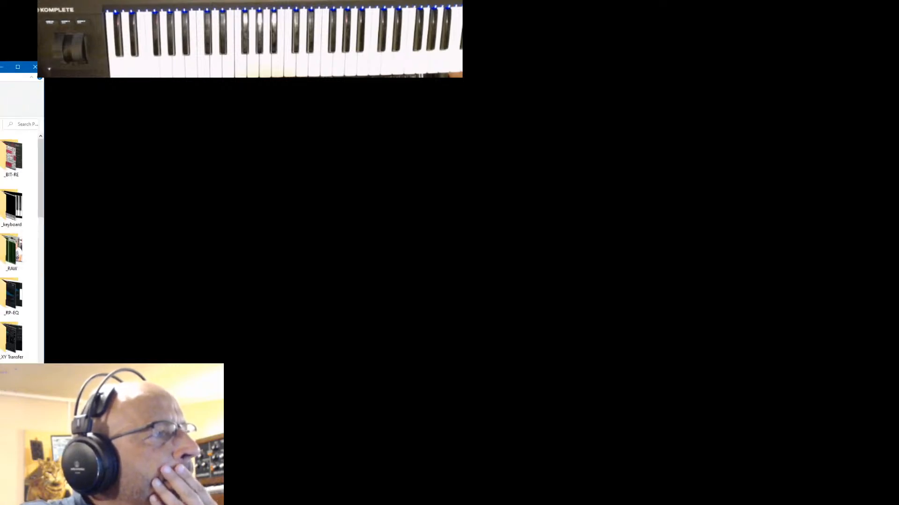
key("Return")
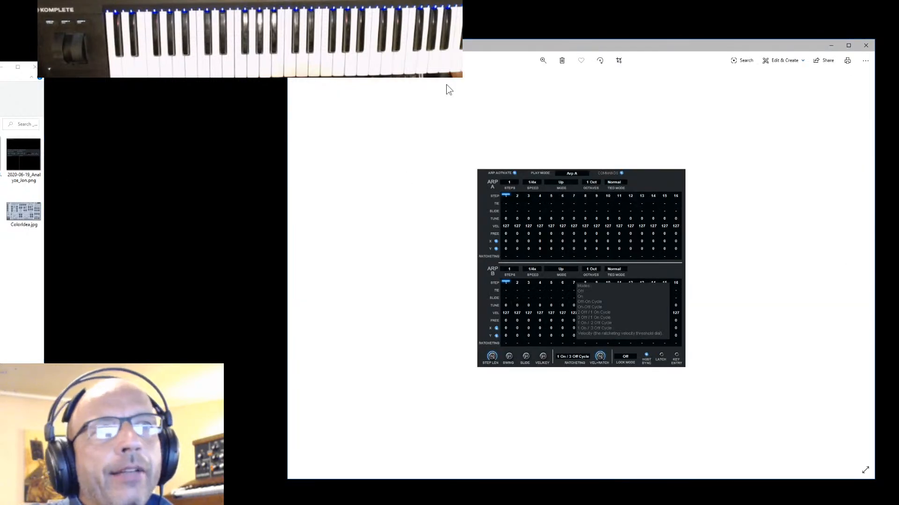
left_click(542, 60)
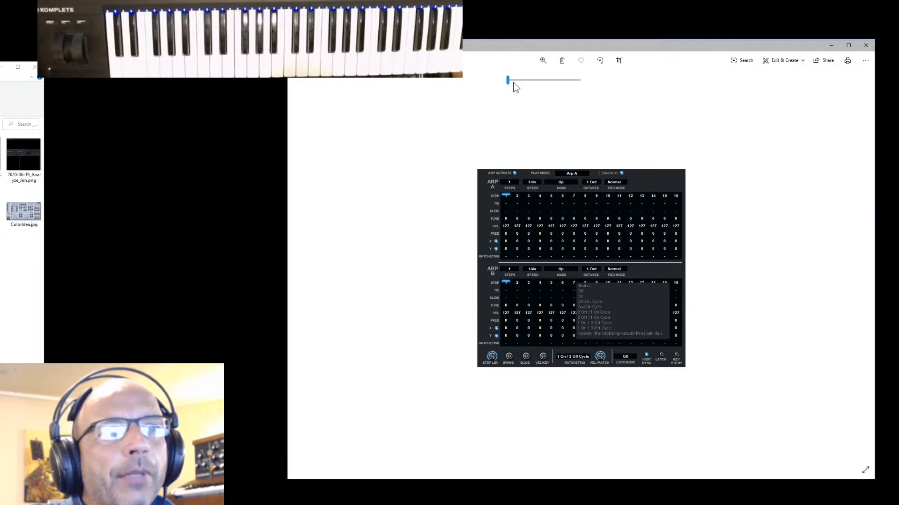
left_click_drag(507, 80, 524, 82)
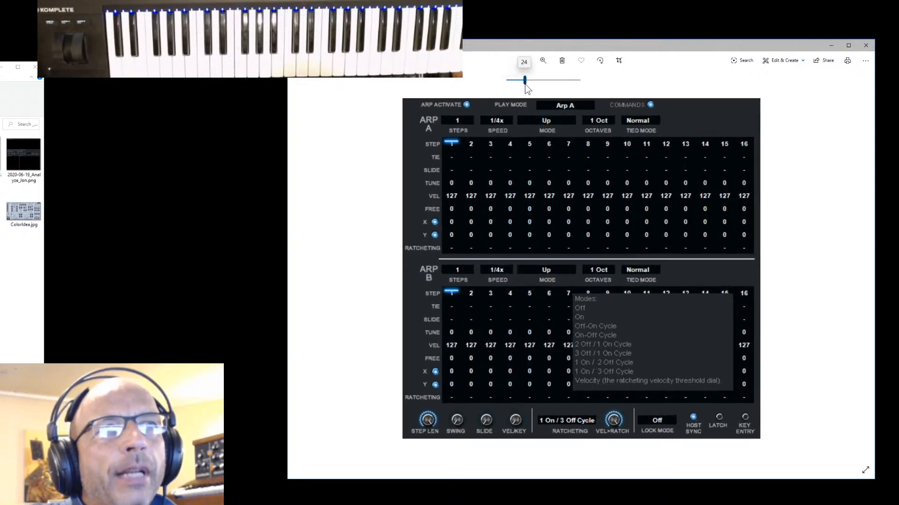
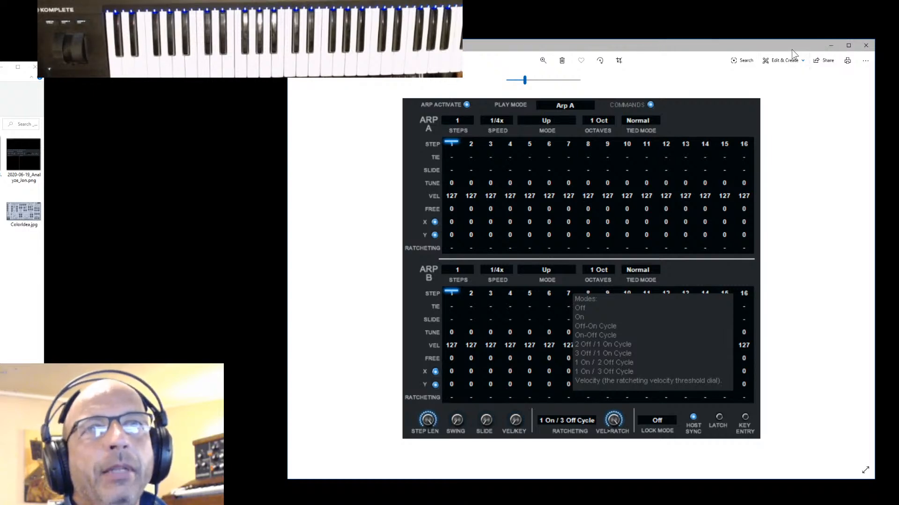
left_click(866, 46)
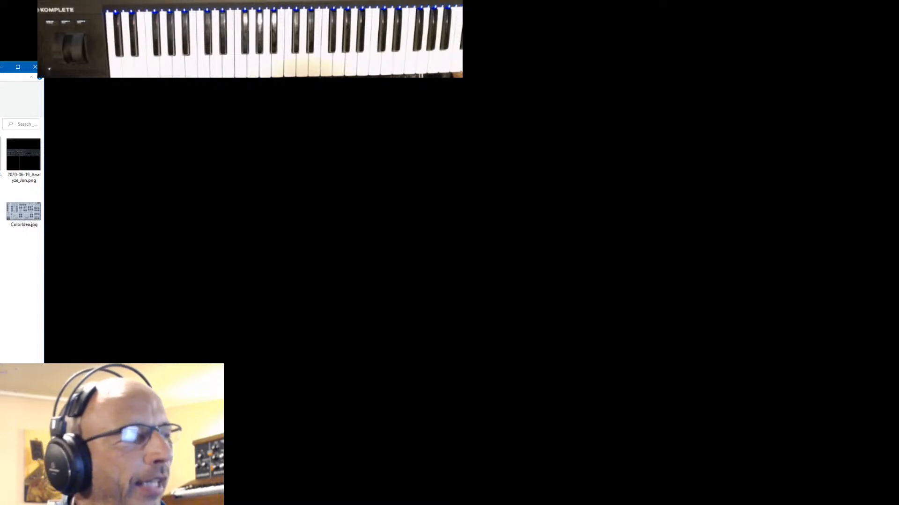
Switch back to the Cubase project and bring up the Go2 instrument window.
key("alt+Tab")
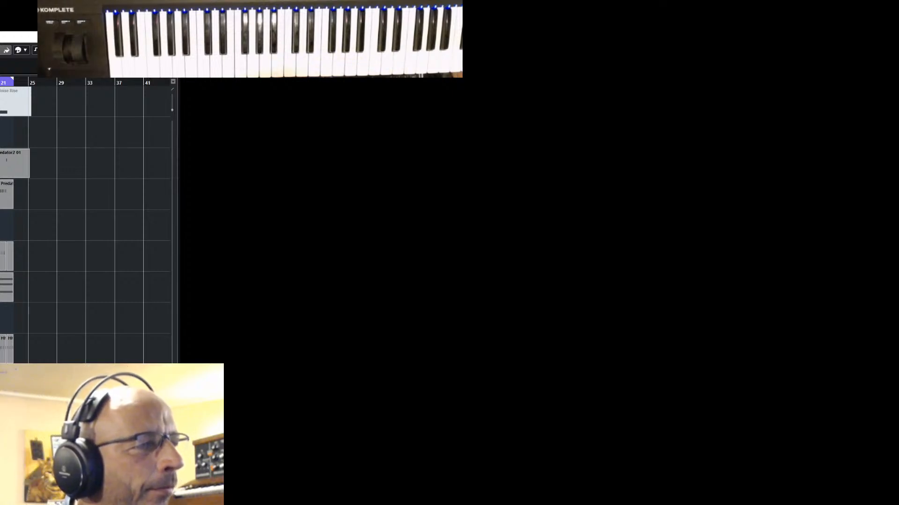
key("F3")
key("F3")
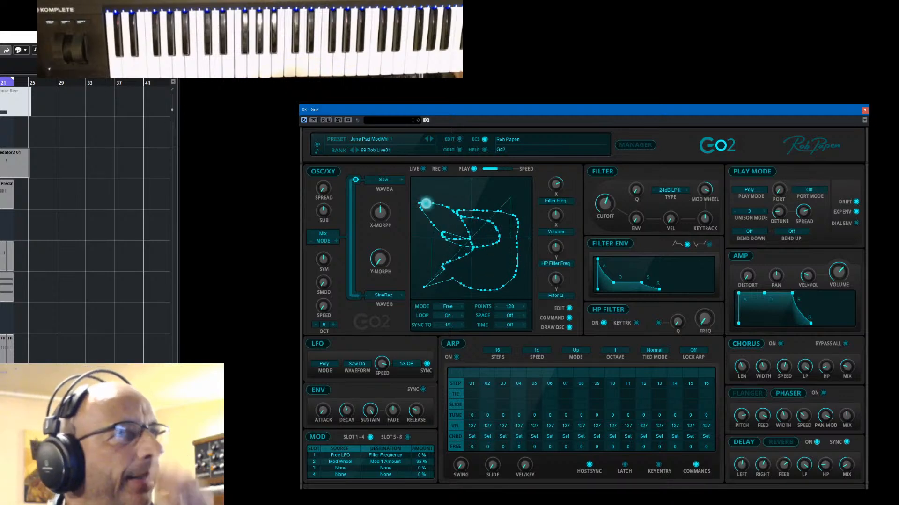
left_click(137, 37)
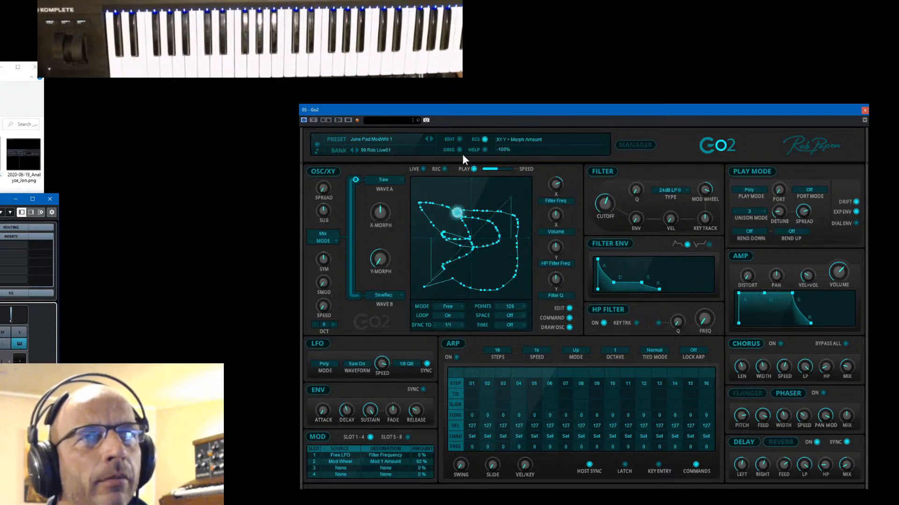
Load the Default preset from Go2's 99 Rob Live01 bank and return to the synth controls.
left_click(647, 145)
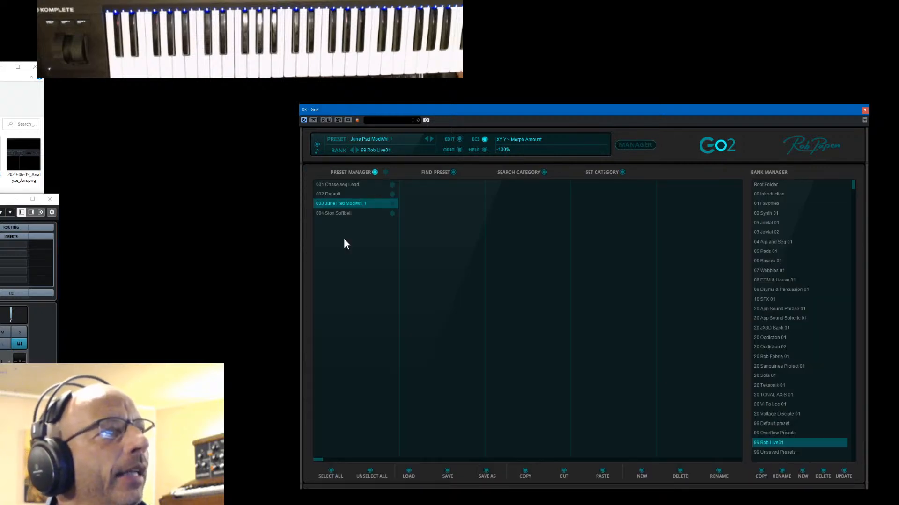
left_click(344, 194)
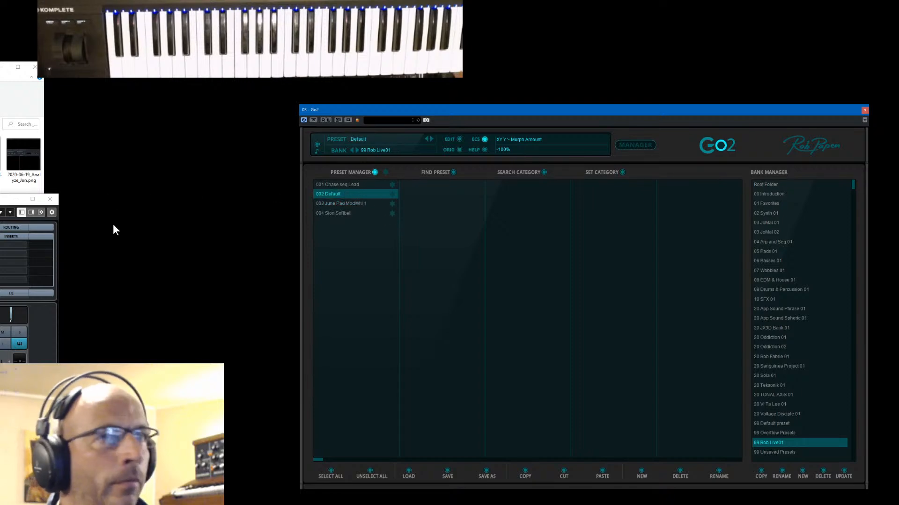
left_click(635, 145)
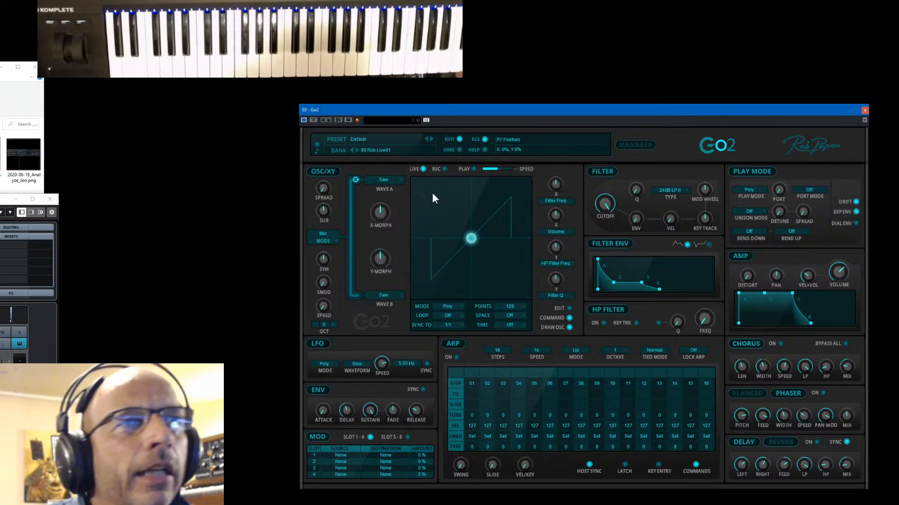
Audition waveforms for oscillator Wave A, from P. Noise through the spectrum waves, ending on Overtone.
left_click(384, 181)
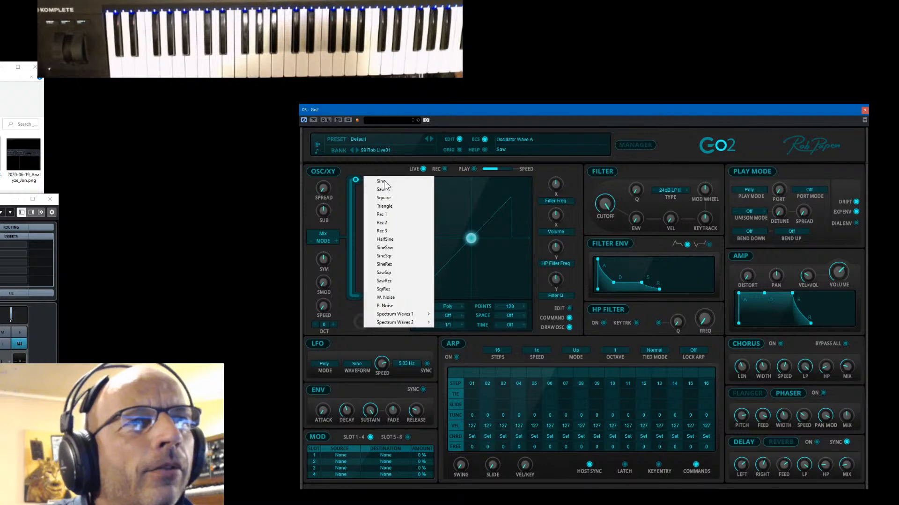
left_click(402, 307)
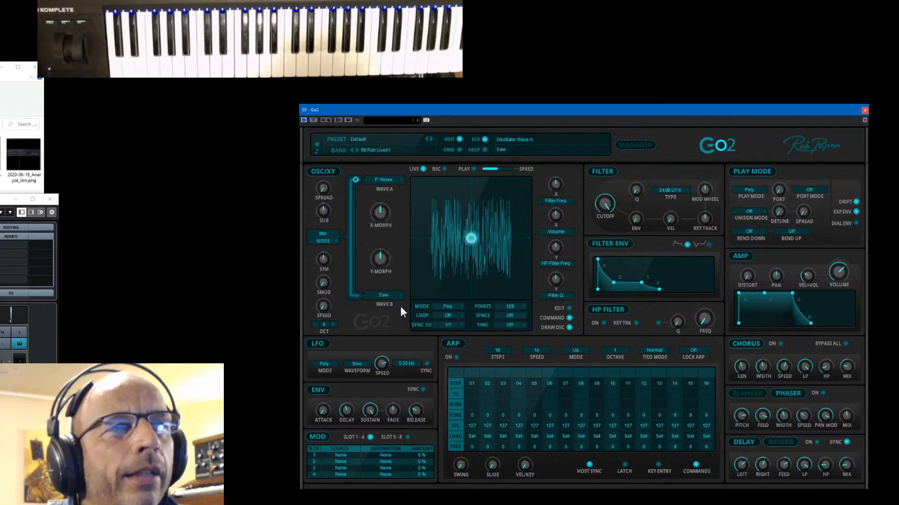
left_click(401, 180)
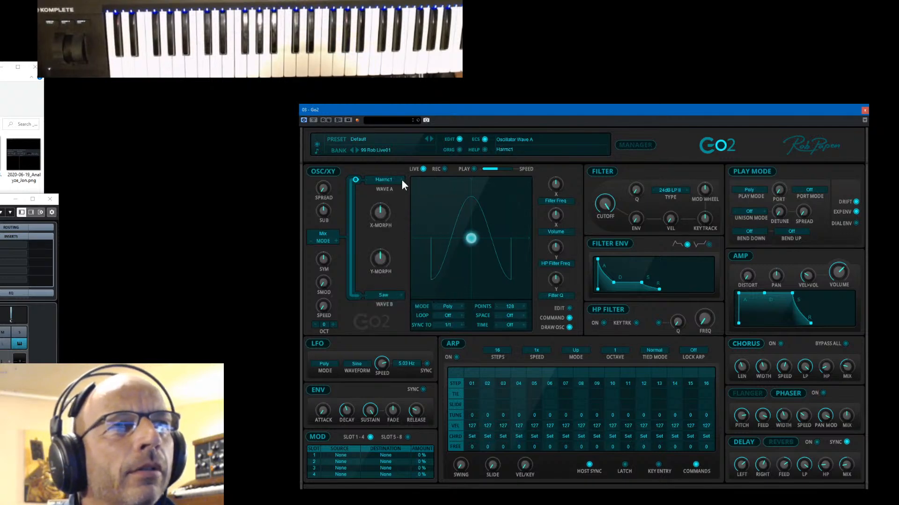
left_click(401, 180)
left_click(402, 180)
left_click(400, 180)
left_click(401, 180)
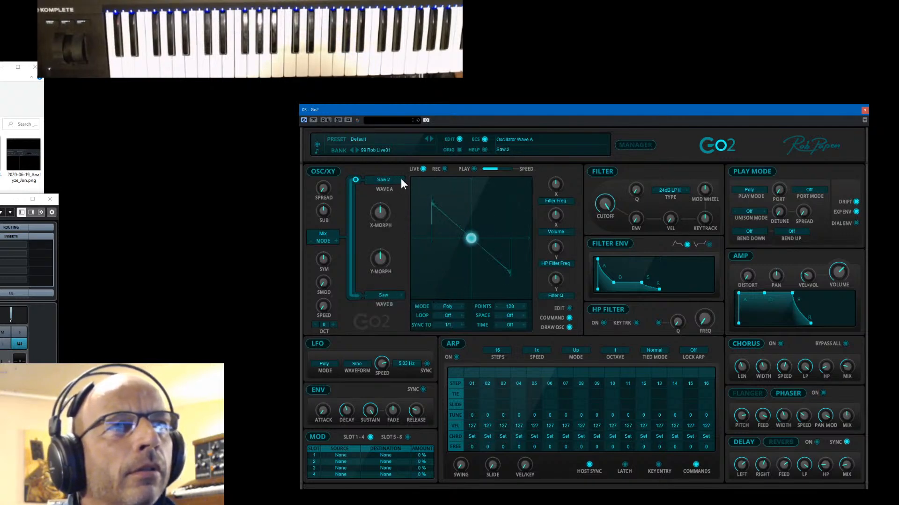
left_click(400, 179)
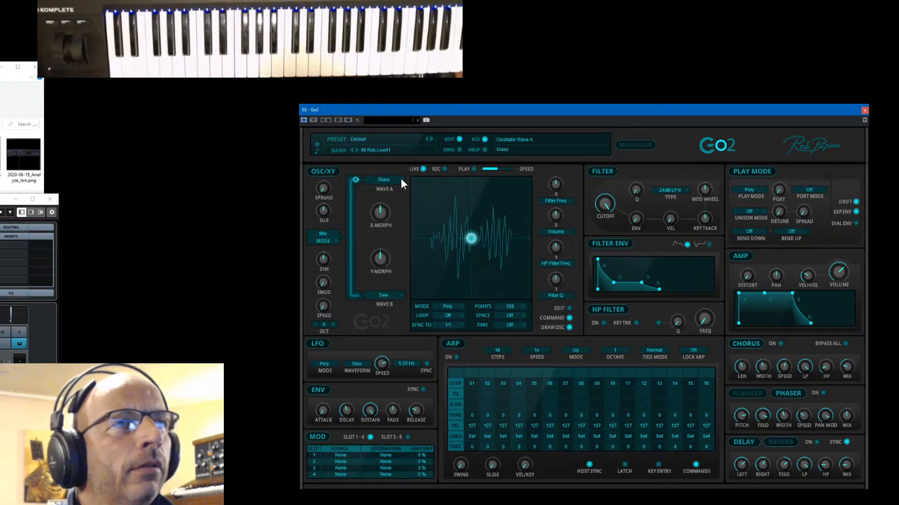
left_click(401, 180)
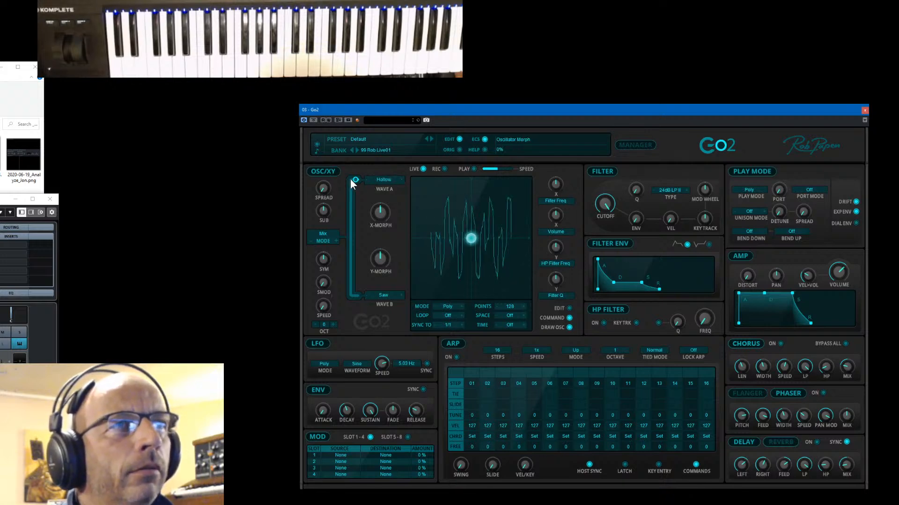
left_click(400, 180)
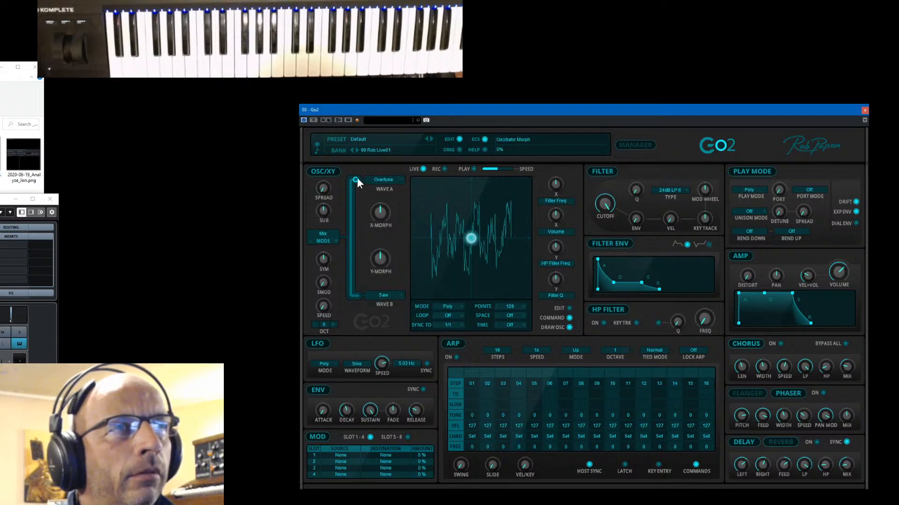
Adjust the oscillator morph and Y-Morph amounts, then record an XY pad movement and play it back.
left_click_drag(353, 210, 353, 213)
left_click_drag(377, 257, 378, 280)
left_click(443, 169)
mouse_move(470, 237)
left_mouse_down()
mouse_move(426, 235)
mouse_move(495, 209)
left_mouse_up()
left_click(473, 169)
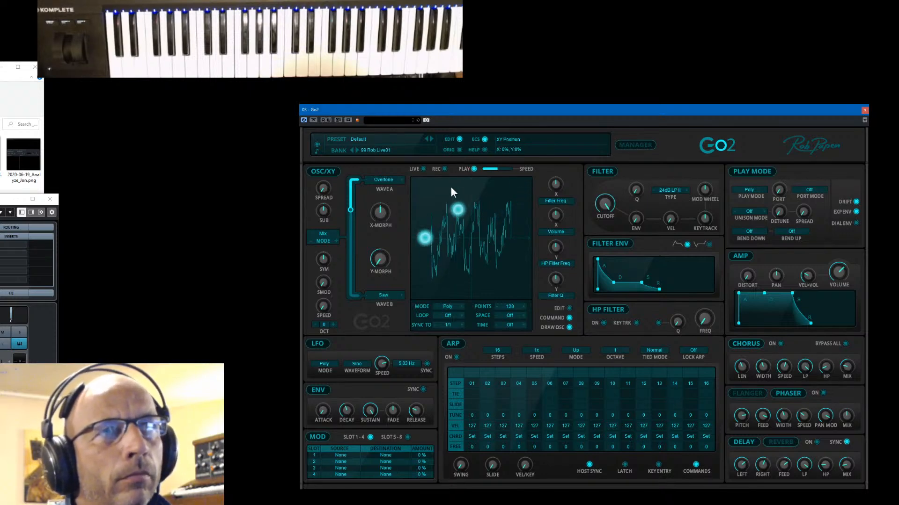
Lower the filter cutoff and try adjusting the oscillator spread.
left_click_drag(605, 204, 609, 232)
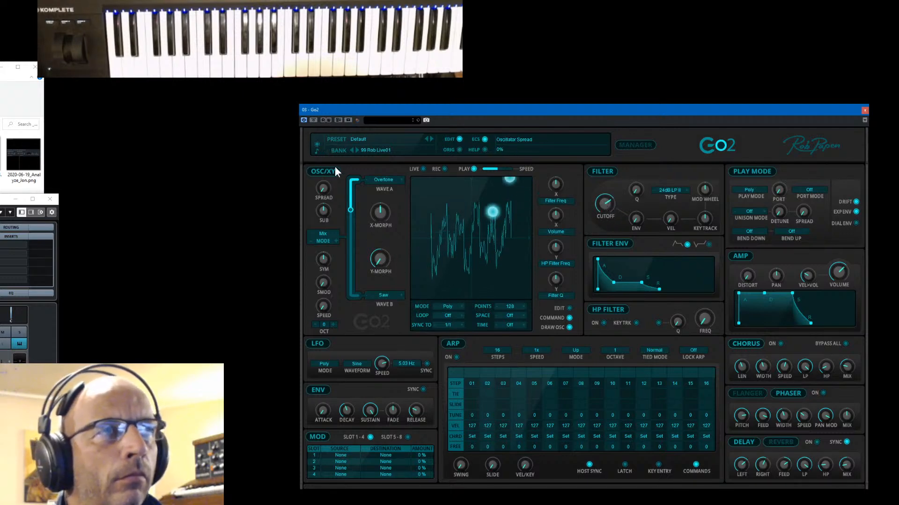
left_click_drag(324, 188, 325, 213)
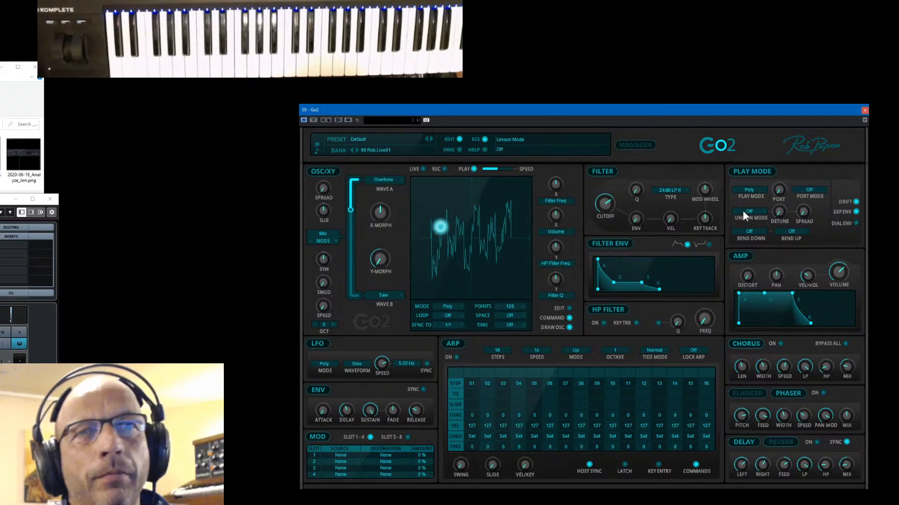
Set bend down to 2 semitones and unison mode to 3 with a stereo spread of about 78%.
left_click(756, 232)
left_click(754, 250)
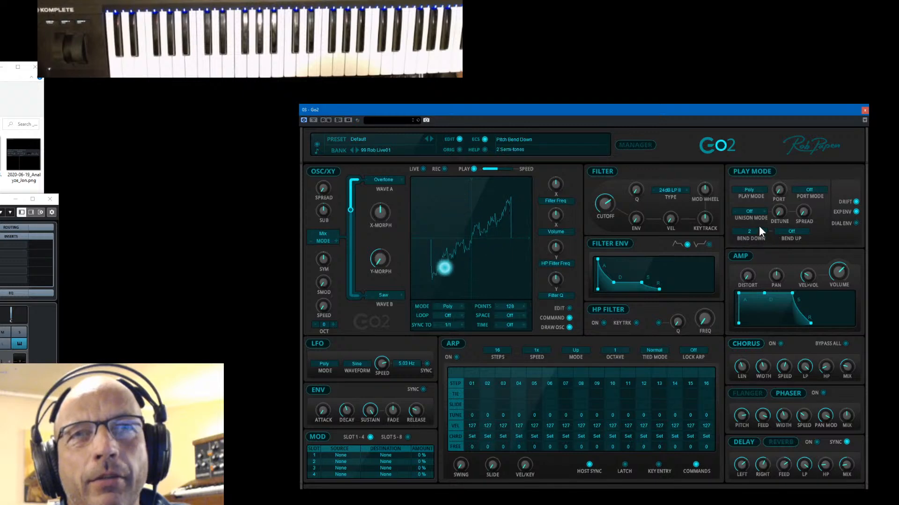
left_click(750, 212)
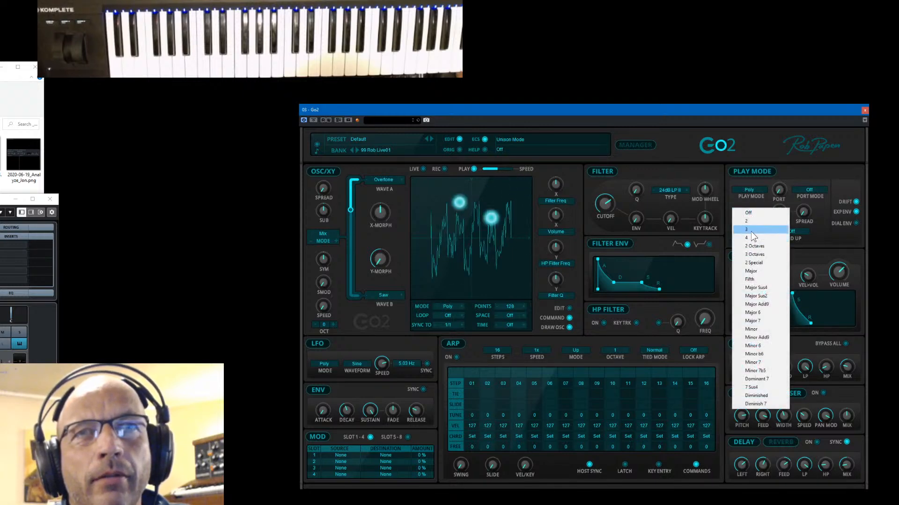
left_click(749, 229)
left_click_drag(807, 206, 810, 150)
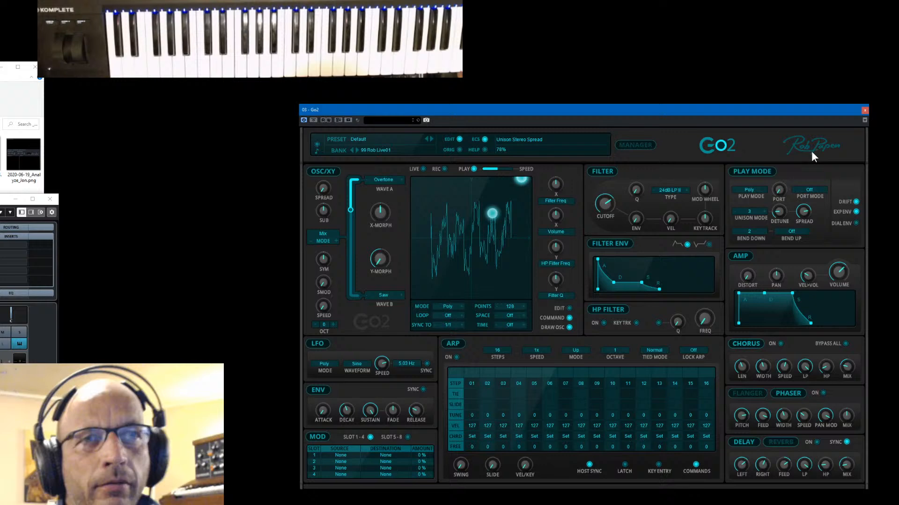
Change oscillator Wave A to Rec 4.
left_click(403, 179)
left_click(403, 179)
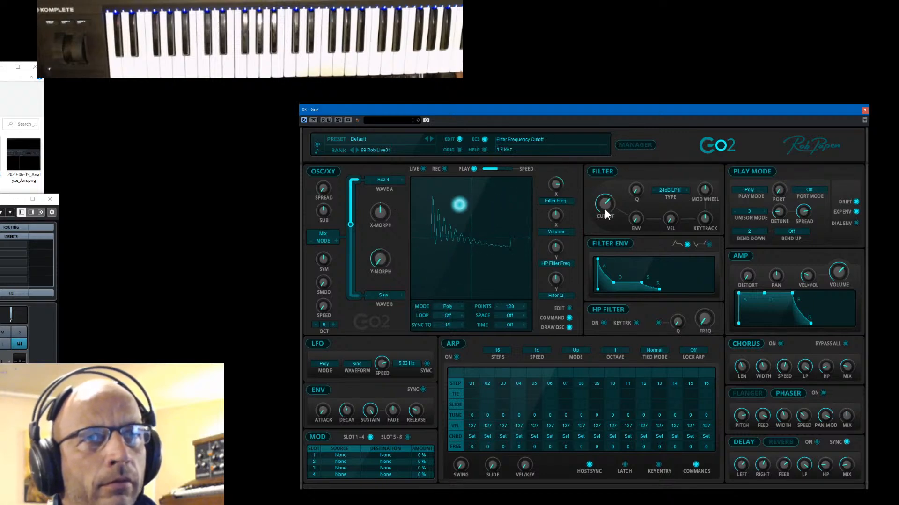
Adjust the filter cutoff and set the filter type to 12dB BP.
left_click(654, 191)
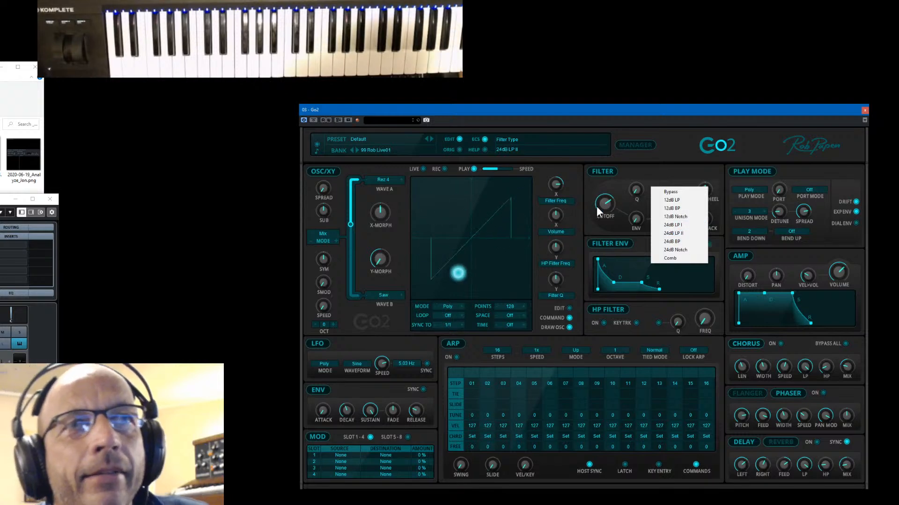
left_click_drag(599, 206, 610, 232)
left_click(670, 190)
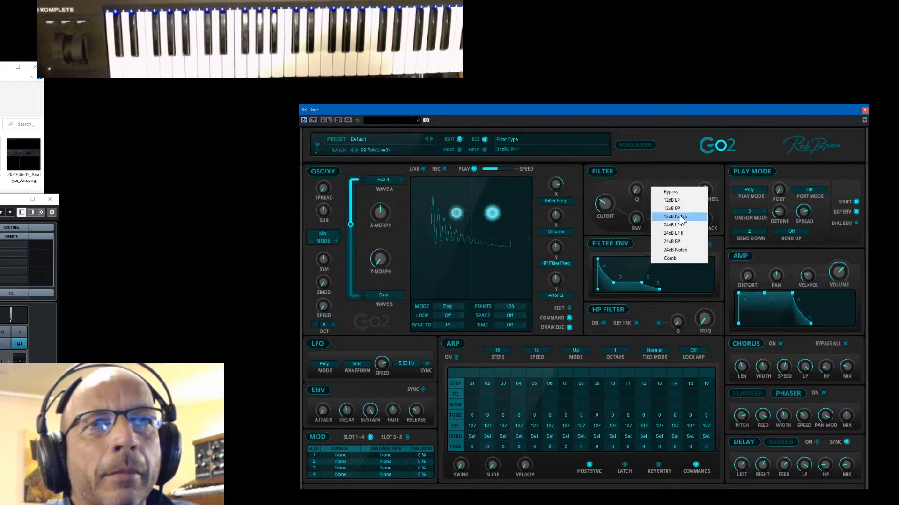
left_click(682, 208)
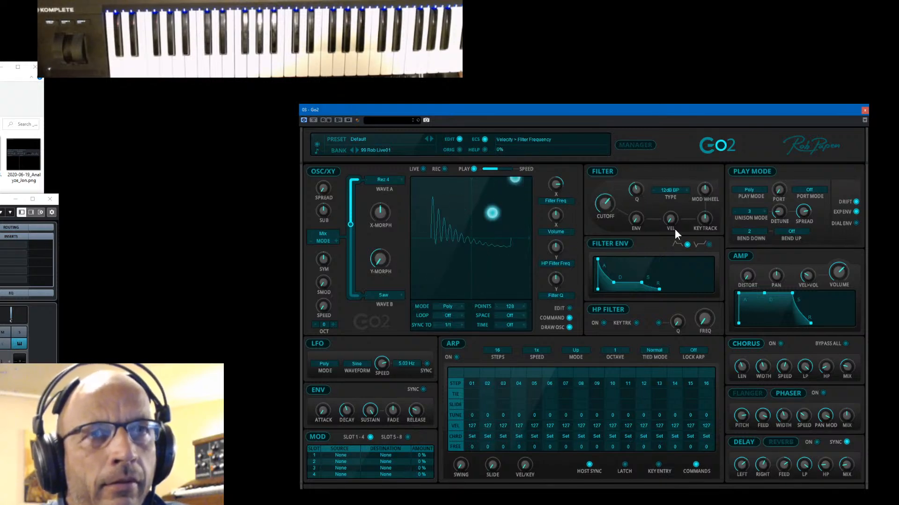
Turn on the chorus and route Free LFO to Filter Frequency in modulation slot 1 at 31%, with the LFO tempo-synced.
left_click(780, 343)
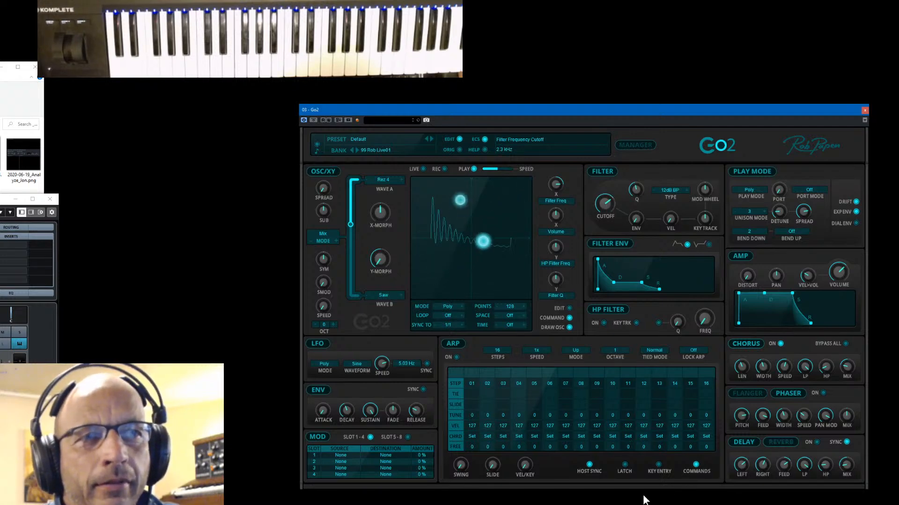
left_click(336, 454)
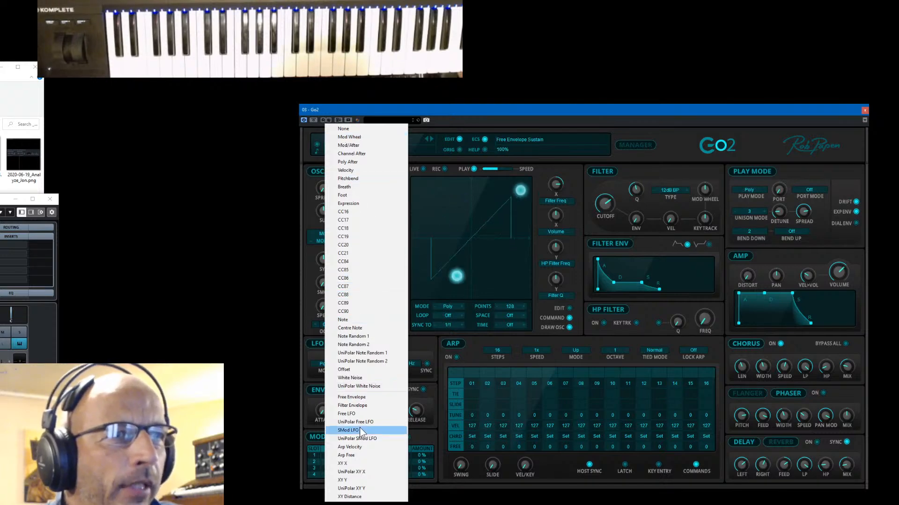
left_click(359, 414)
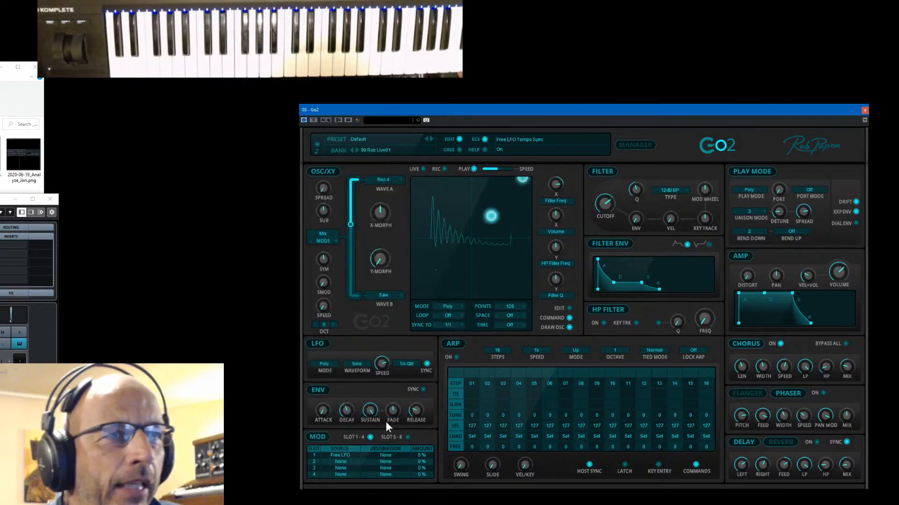
left_click(386, 456)
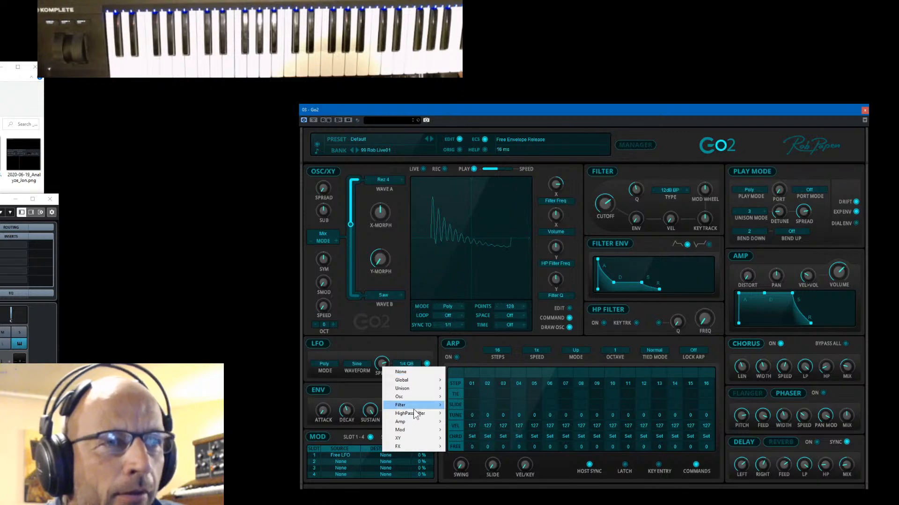
mouse_move(415, 414)
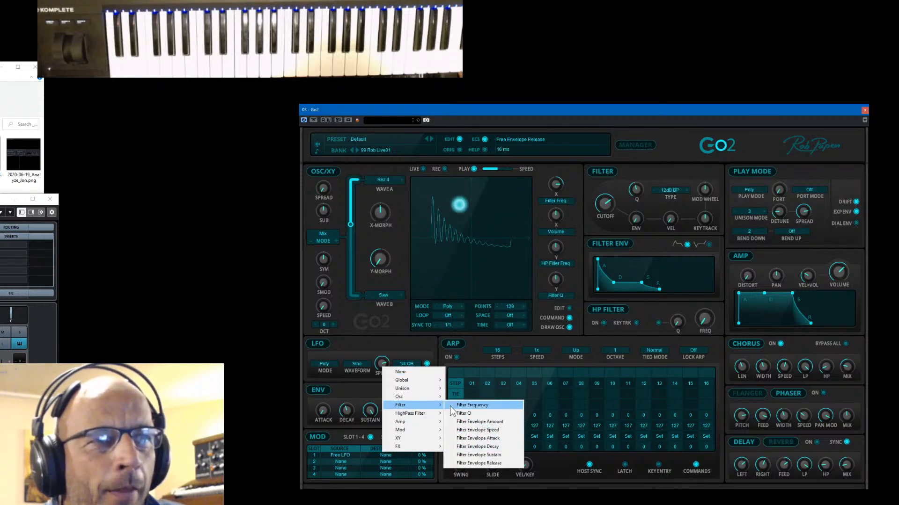
left_click(449, 405)
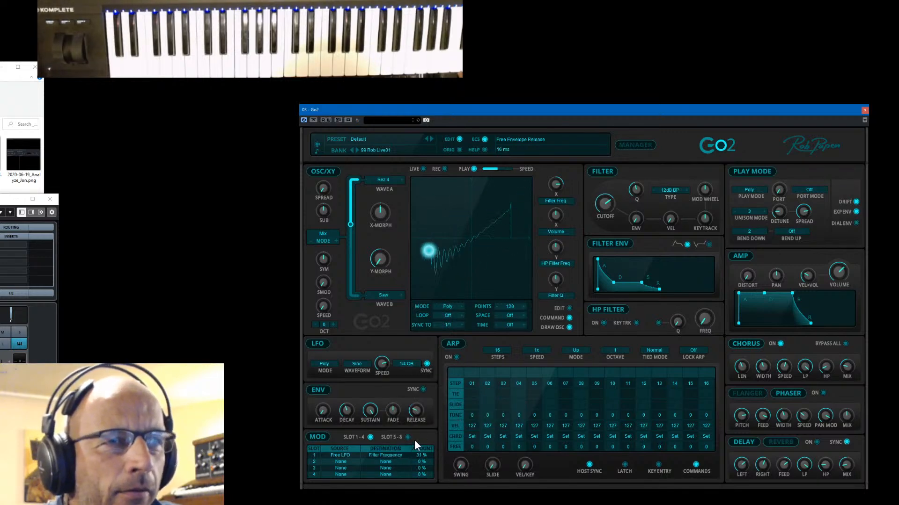
Set the LFO waveform to Saw Down and its synced speed to 1/8.
left_click(356, 359)
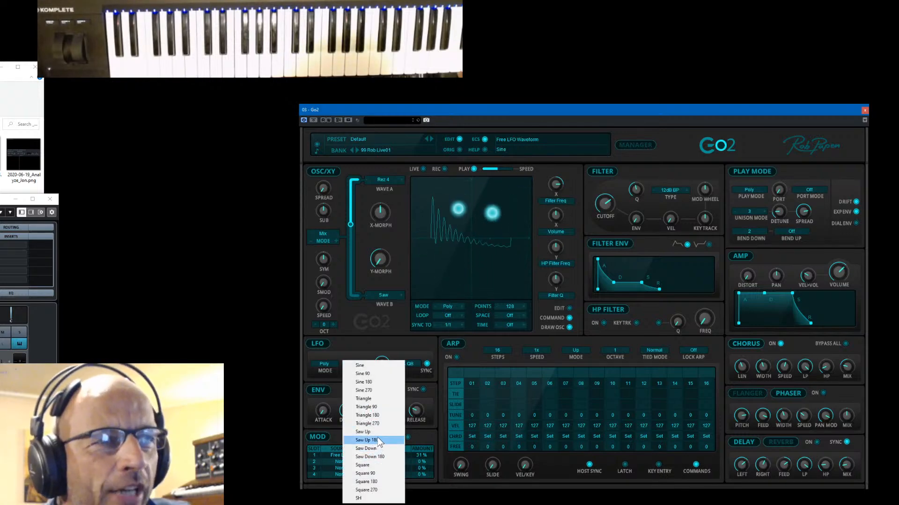
left_click(384, 449)
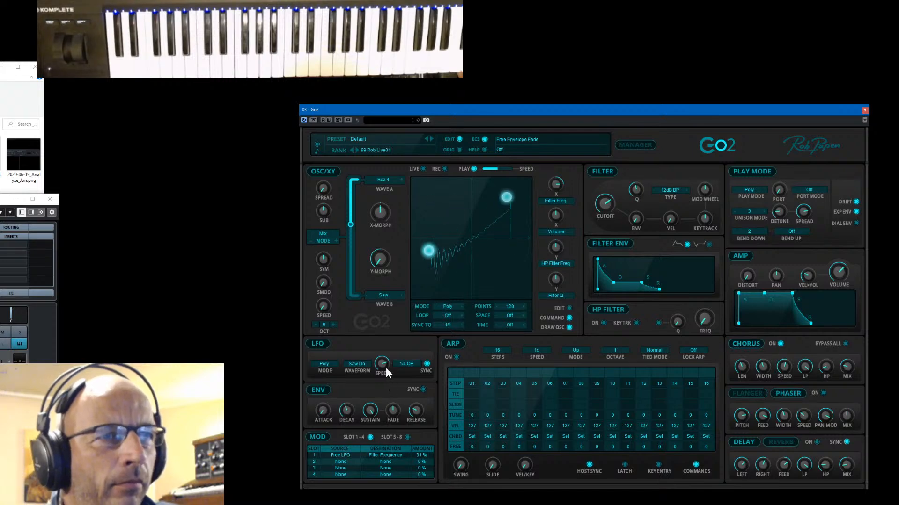
left_click_drag(386, 367, 386, 361)
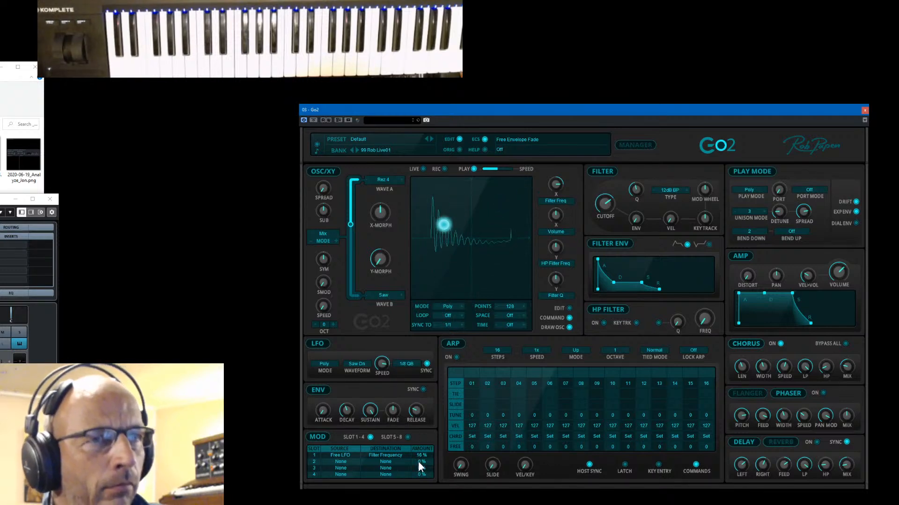
Turn on the delay, adjust its mix, and reduce the slot 1 modulation amount to 12%.
left_click(816, 442)
left_click_drag(845, 464, 846, 457)
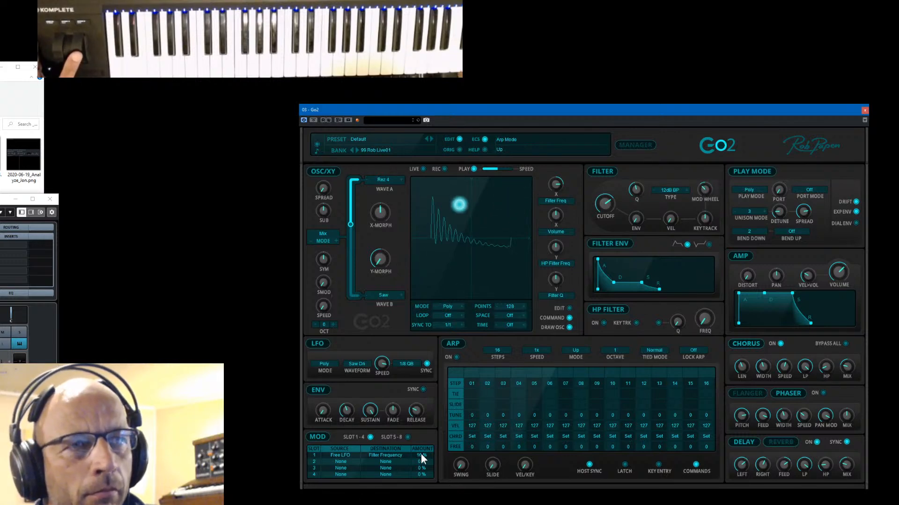
left_click_drag(421, 455, 420, 459)
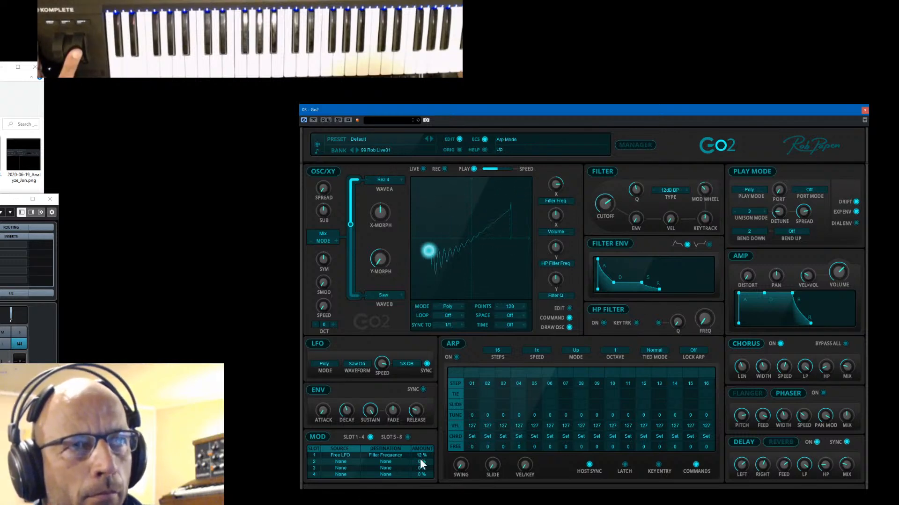
Try the XY pad in Free play mode with looping turned on.
left_click(451, 307)
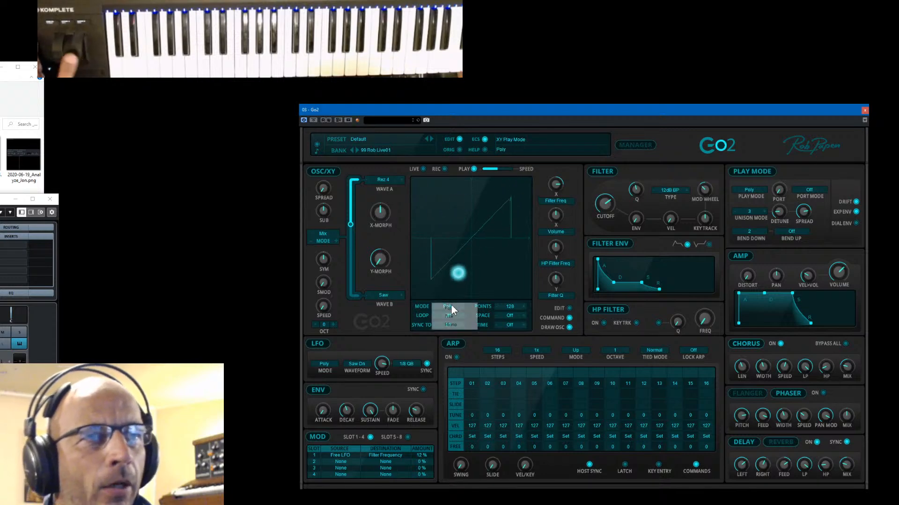
left_click(454, 317)
left_click(454, 316)
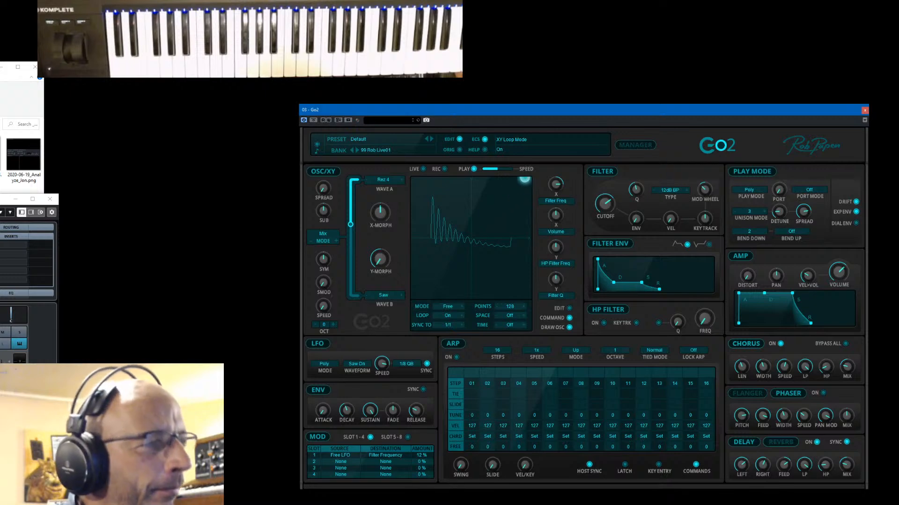
Lower the filter cutoff to about 1.8 kHz and switch the XY play mode back to Poly.
key("alt+Tab")
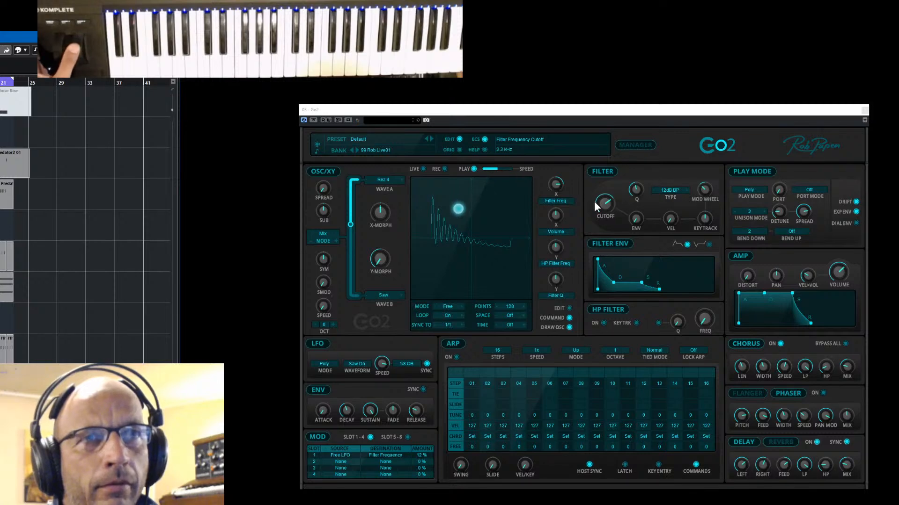
left_click_drag(610, 204, 610, 210)
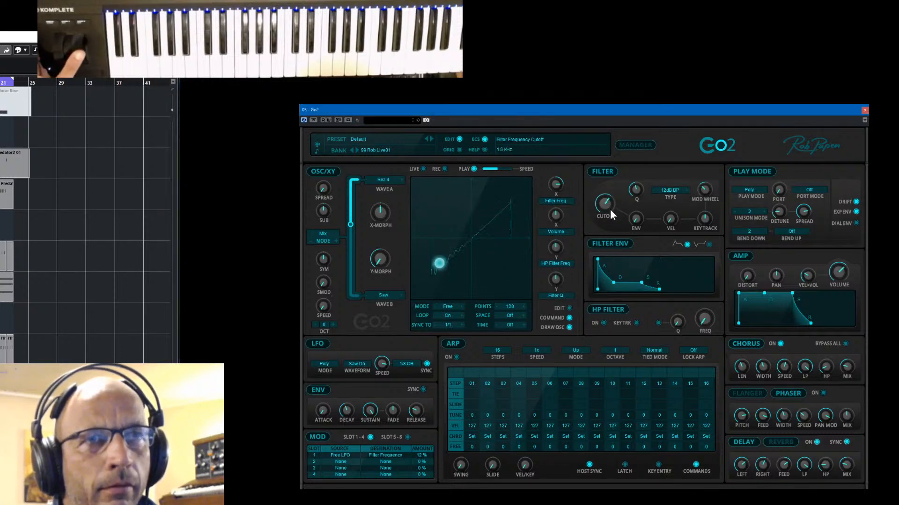
left_click(447, 306)
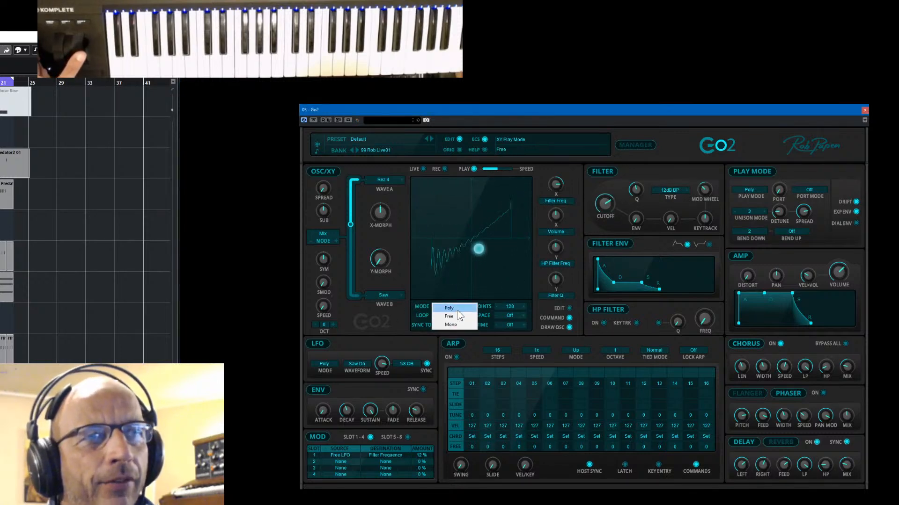
left_click(467, 308)
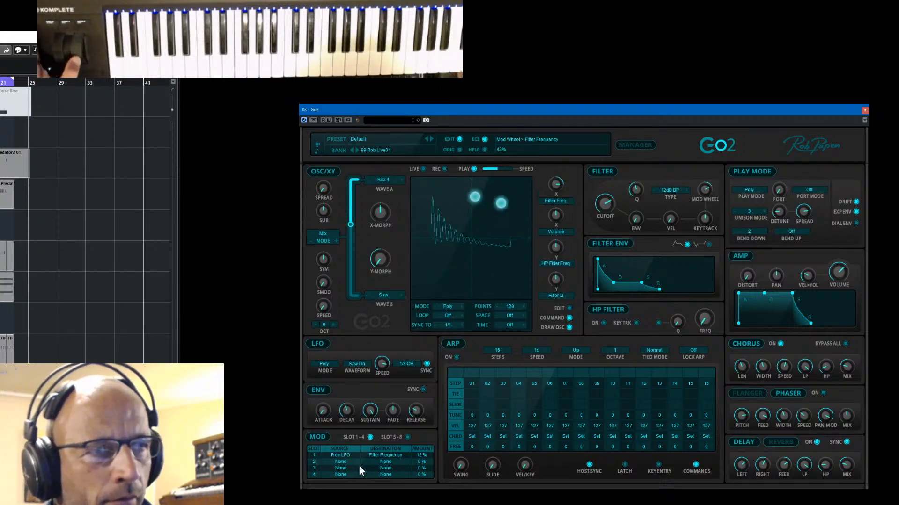
Route Mod Wheel to Mod 1 Amount in modulation slot 2 with an amount of -11%.
left_click(335, 462)
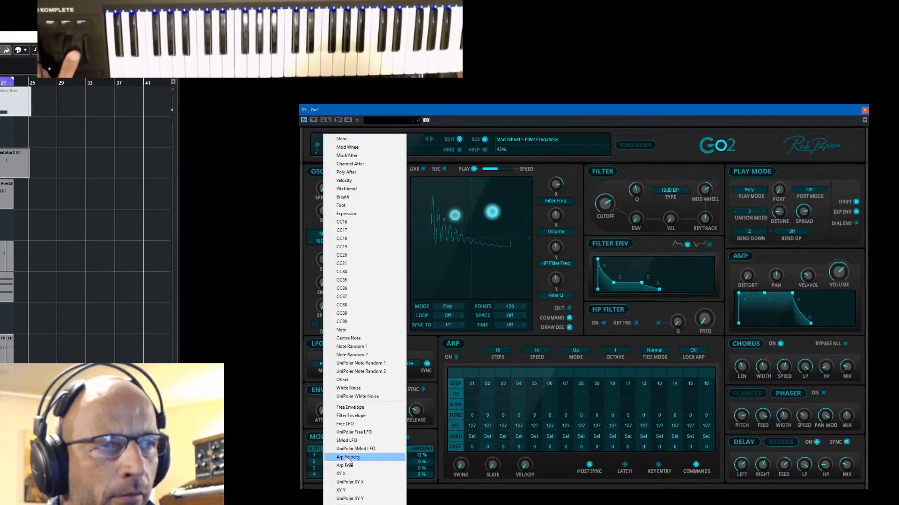
left_click(384, 147)
left_click(384, 462)
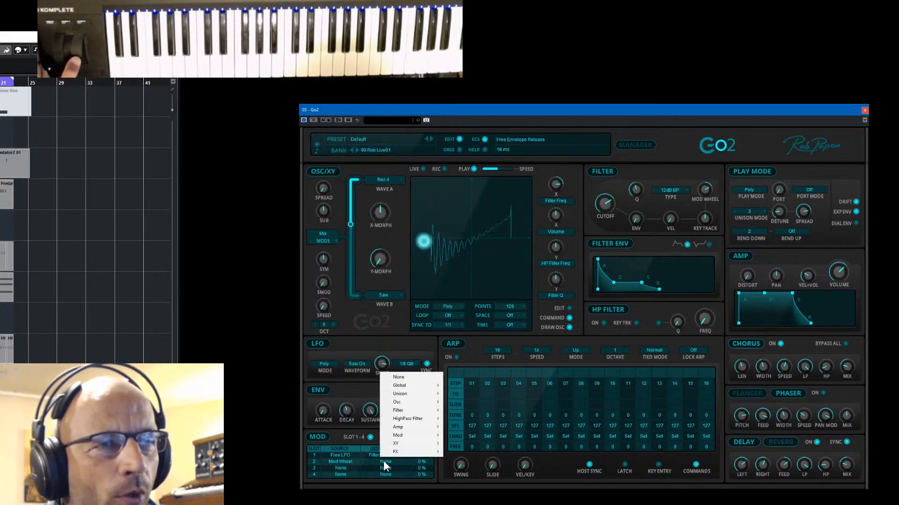
mouse_move(421, 435)
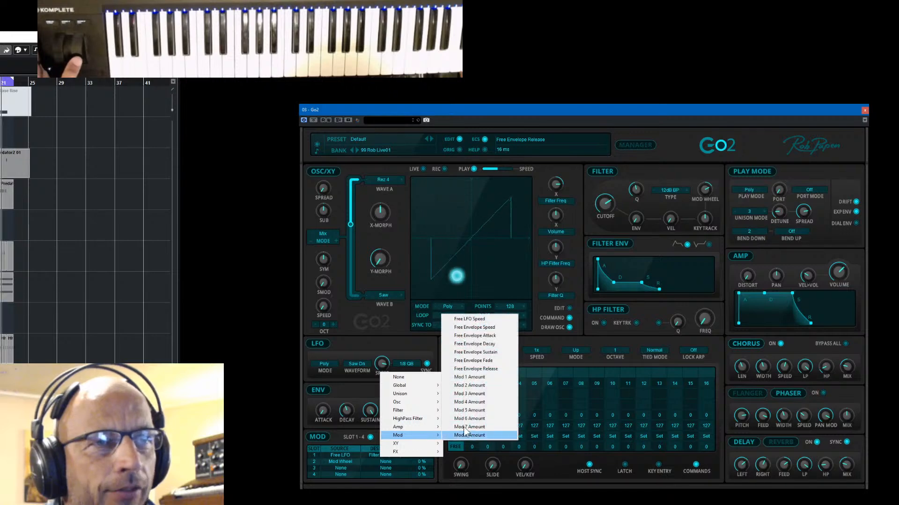
left_click(473, 378)
left_click_drag(418, 462, 419, 468)
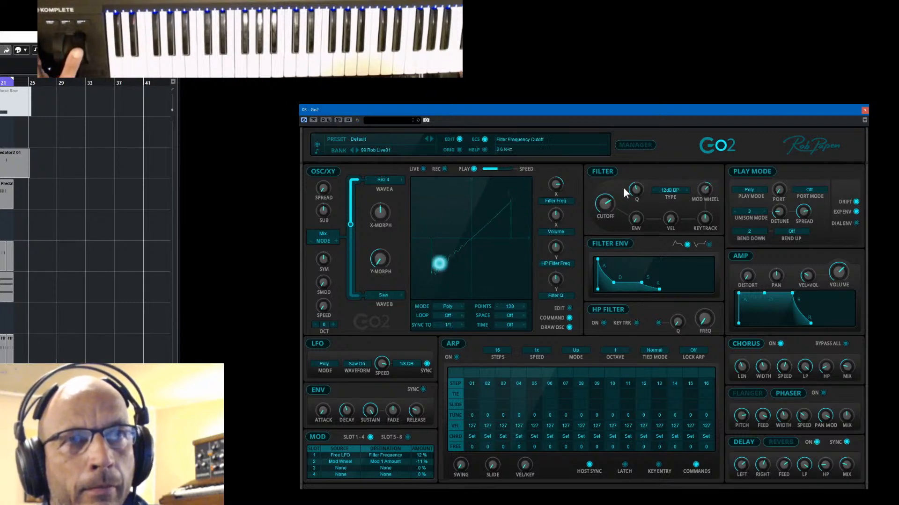
Fine-tune the filter cutoff and the XY filter frequency amount, and lower the phaser's pan modulation.
left_click_drag(608, 200, 607, 203)
left_click_drag(553, 181, 554, 188)
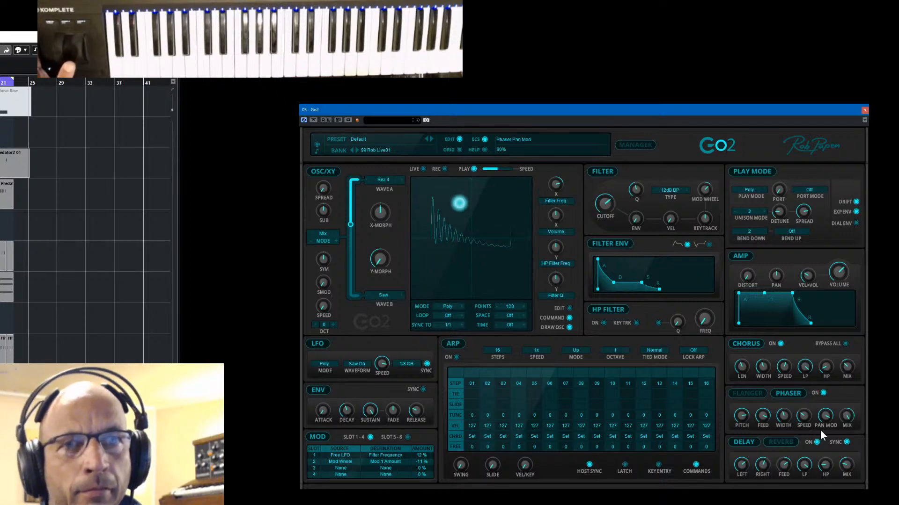
left_click_drag(823, 414, 834, 462)
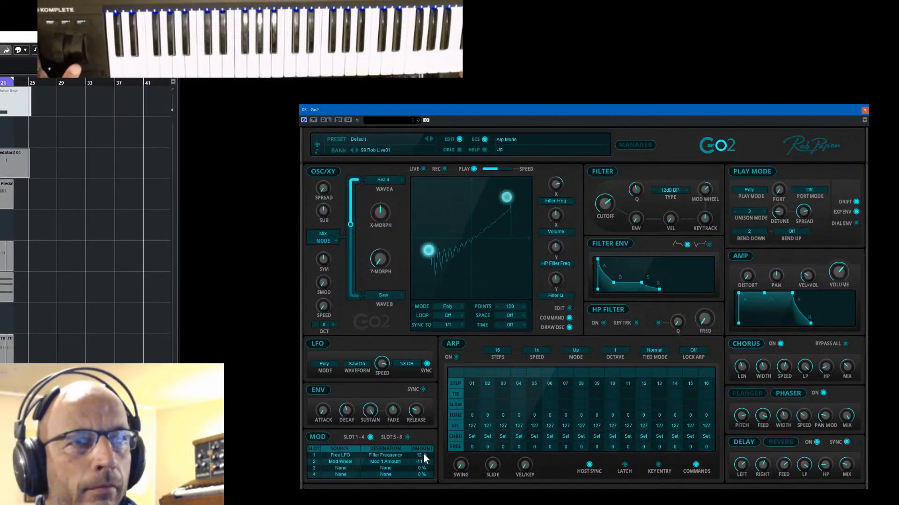
Raise the slot 1 modulation amount to 20%, adjust the LFO speed, and turn off the phaser.
left_click_drag(424, 454, 422, 452)
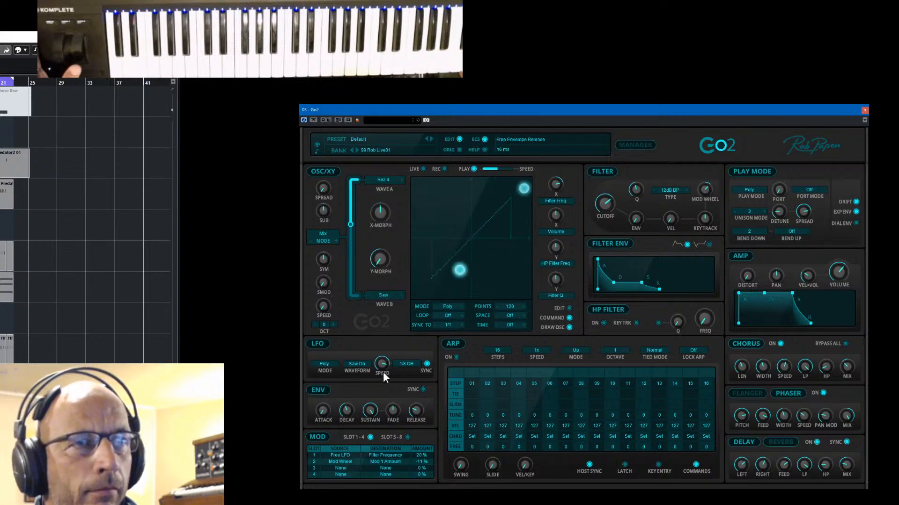
left_click_drag(383, 372, 387, 363)
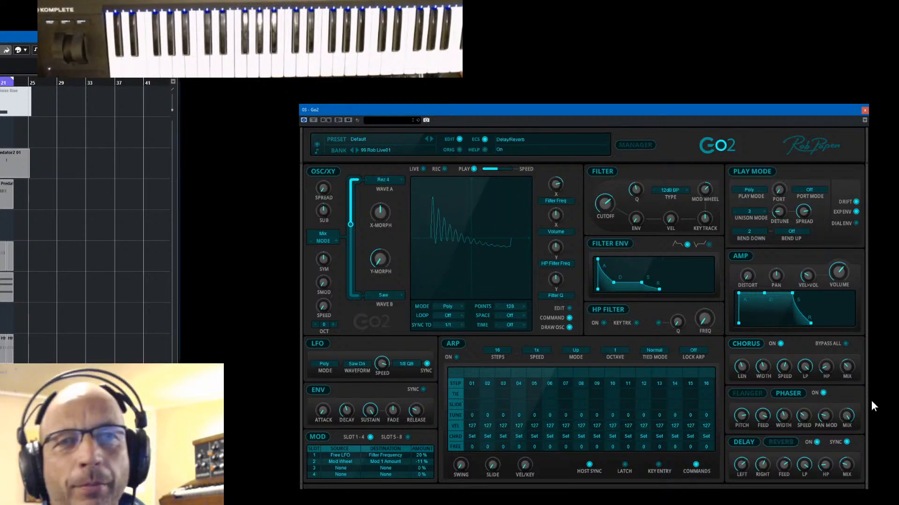
left_click(823, 393)
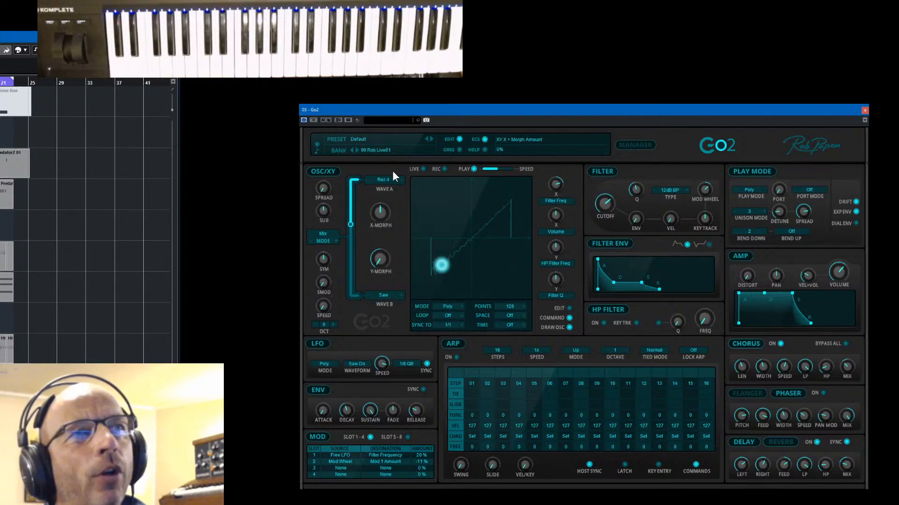
Change oscillator Wave A to Digix and lower the filter's mod wheel amount.
left_click(402, 179)
left_click(402, 179)
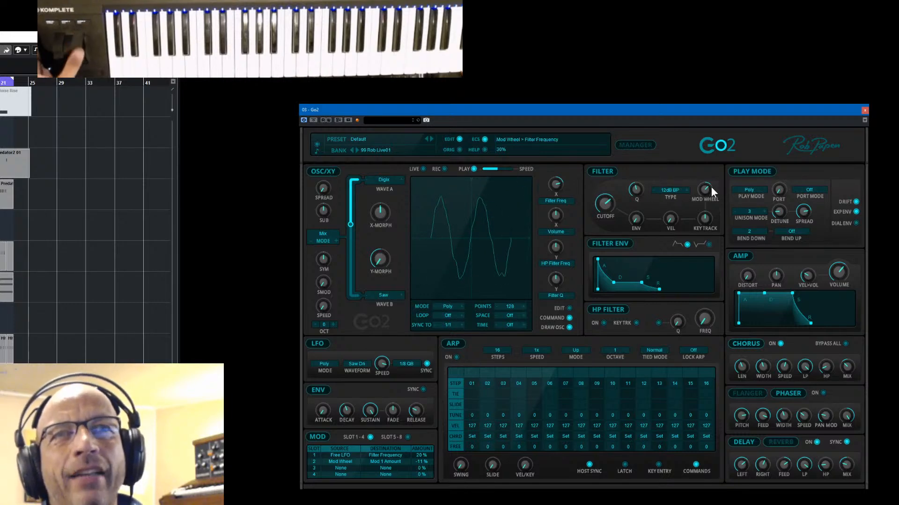
left_click_drag(711, 187, 713, 201)
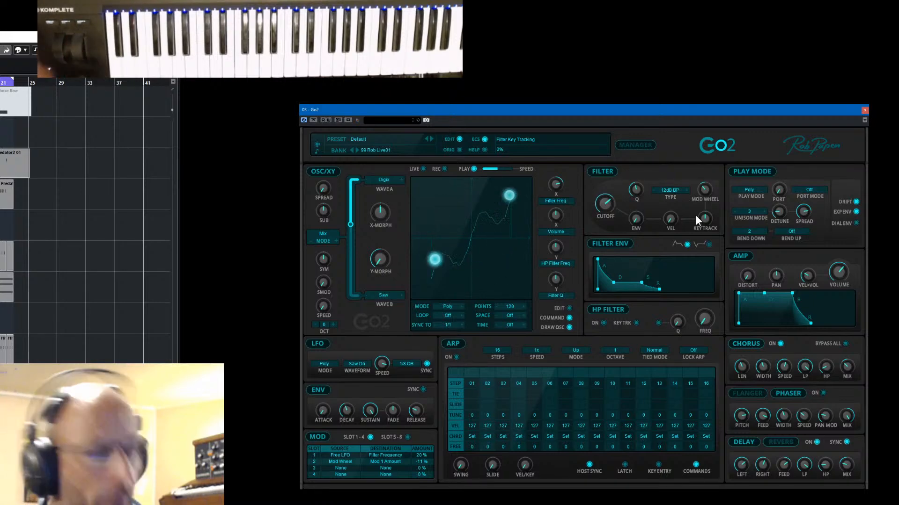
Save the sound as a new preset named "June Another Fun".
left_click(359, 137)
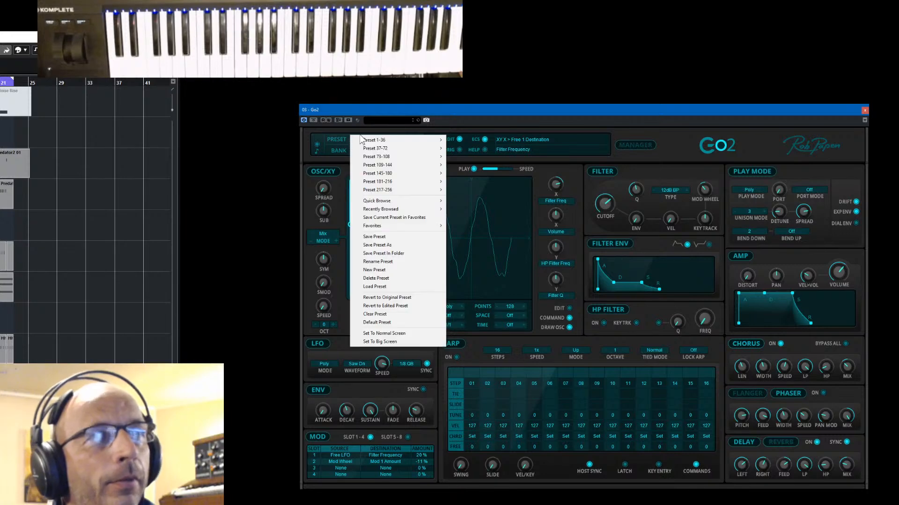
left_click(389, 245)
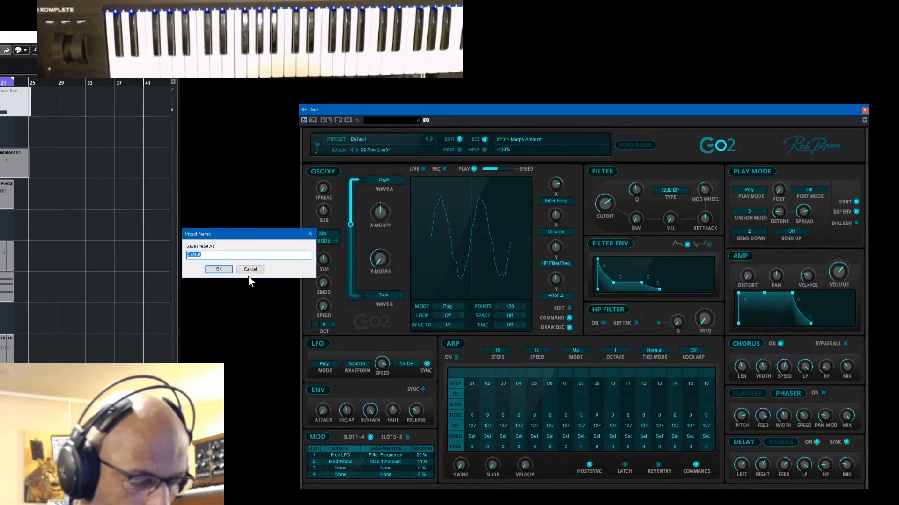
type("June Another Fun")
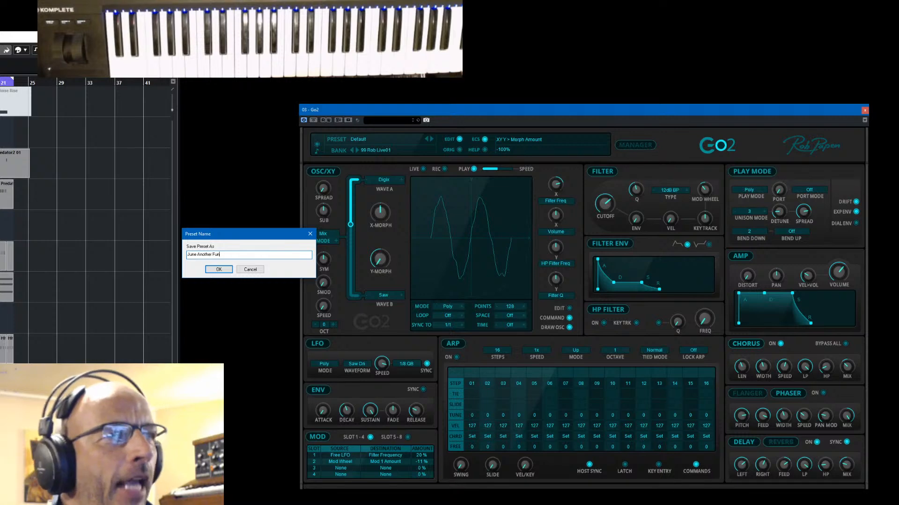
left_click(219, 269)
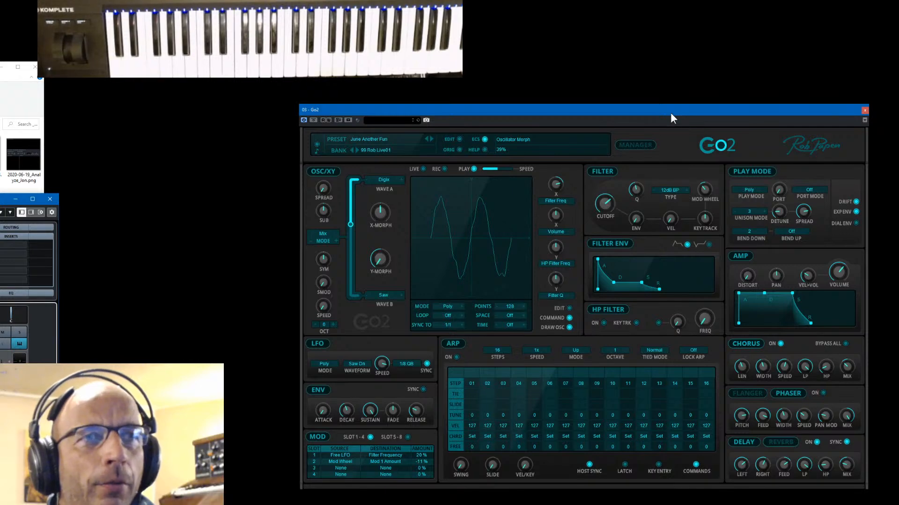
Bring the project window back into view and turn off Always on Top for the Go2 plug-in window.
left_click(14, 203)
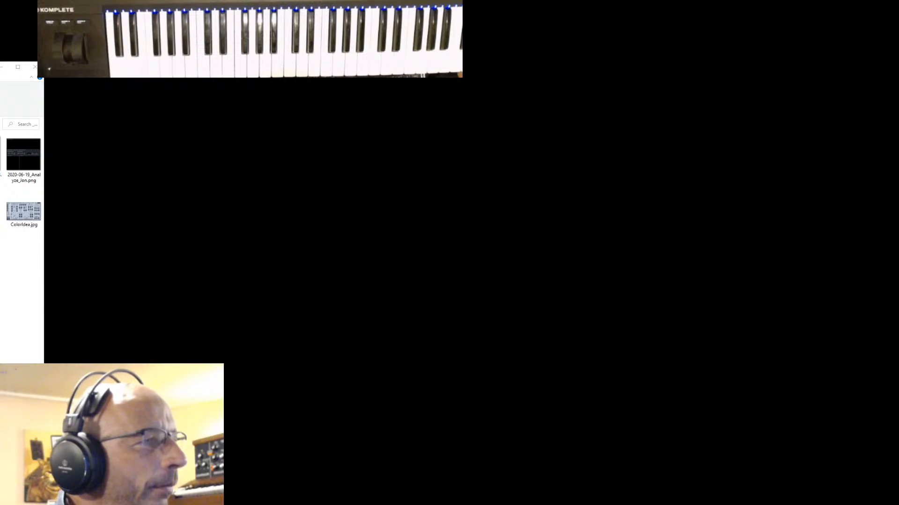
key("alt+Tab")
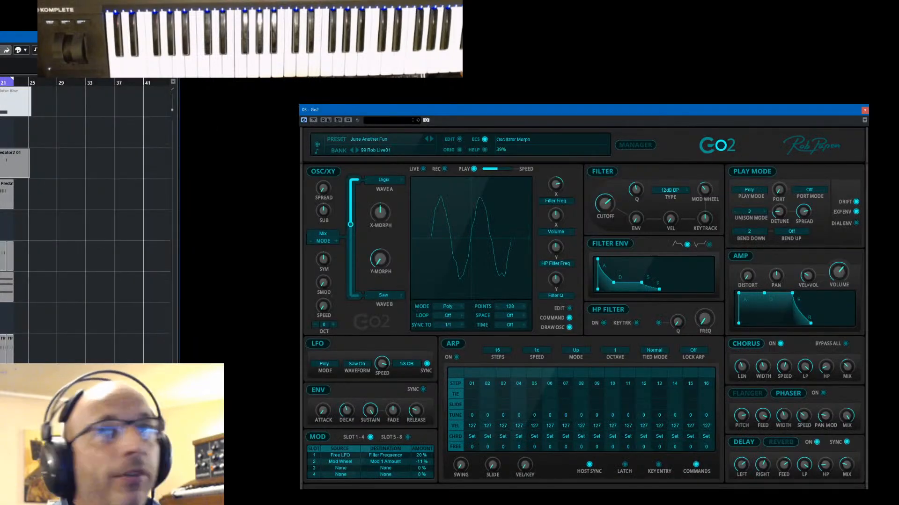
left_click(864, 120)
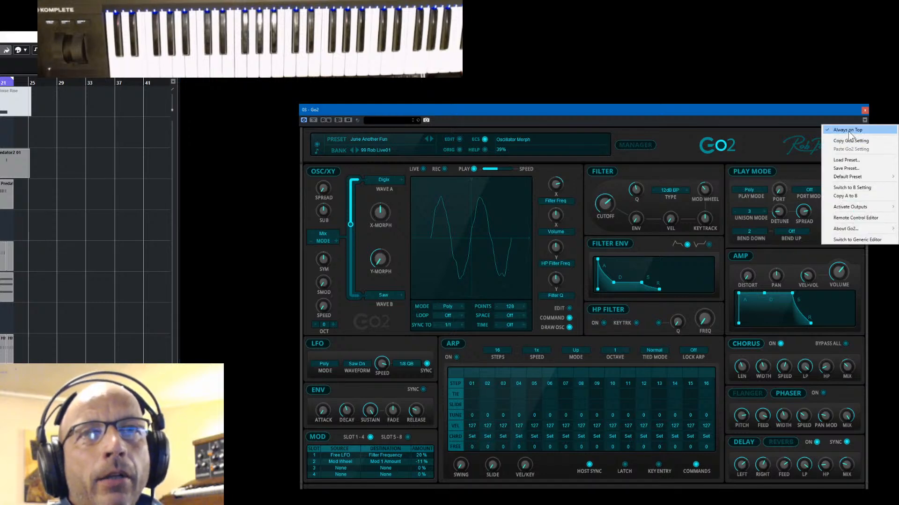
left_click(848, 130)
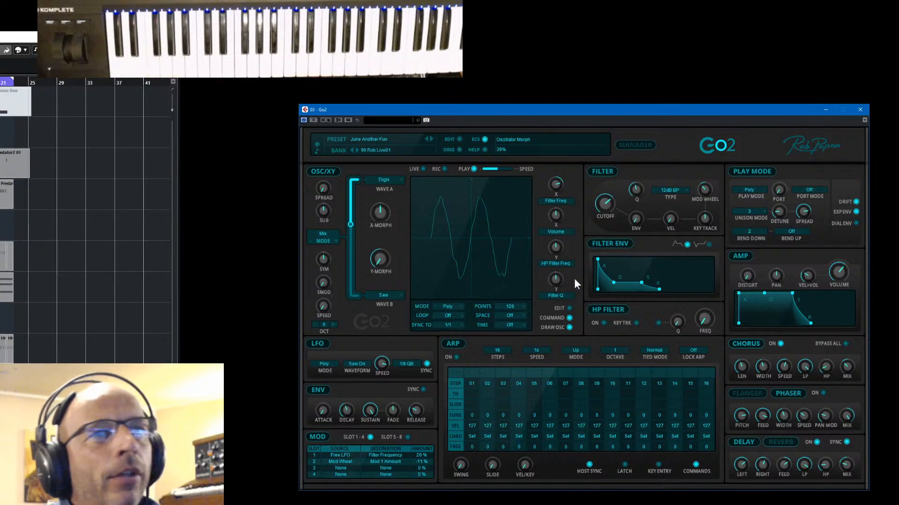
Turn on XY editing and reduce the path to 32 points, keeping time quantization off.
left_click(569, 308)
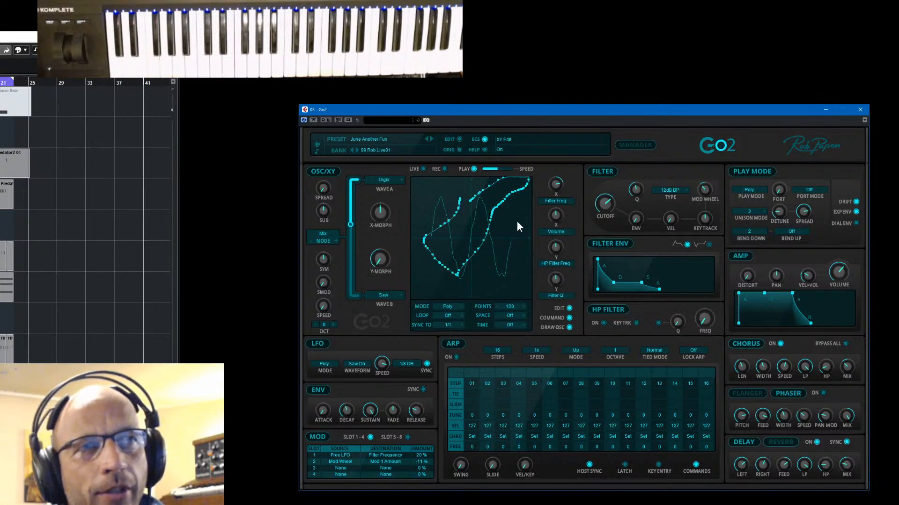
left_click(515, 305)
left_click(513, 324)
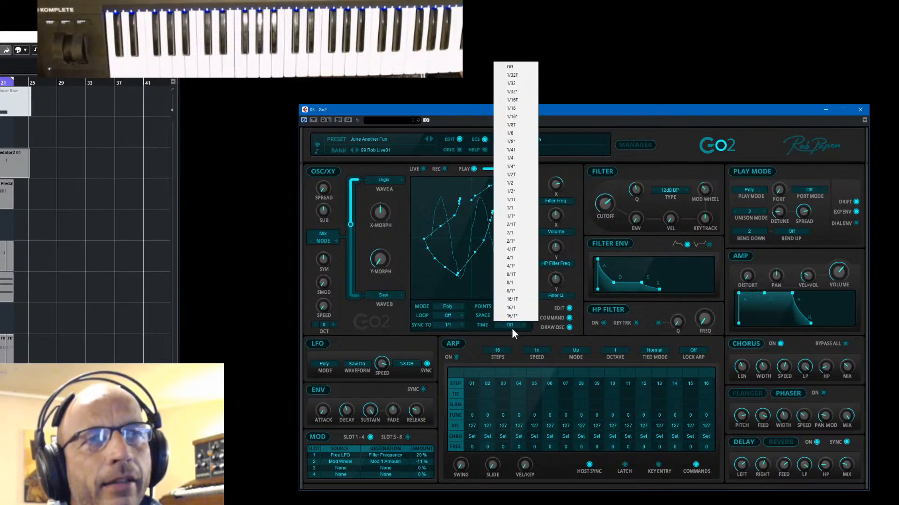
left_click(454, 108)
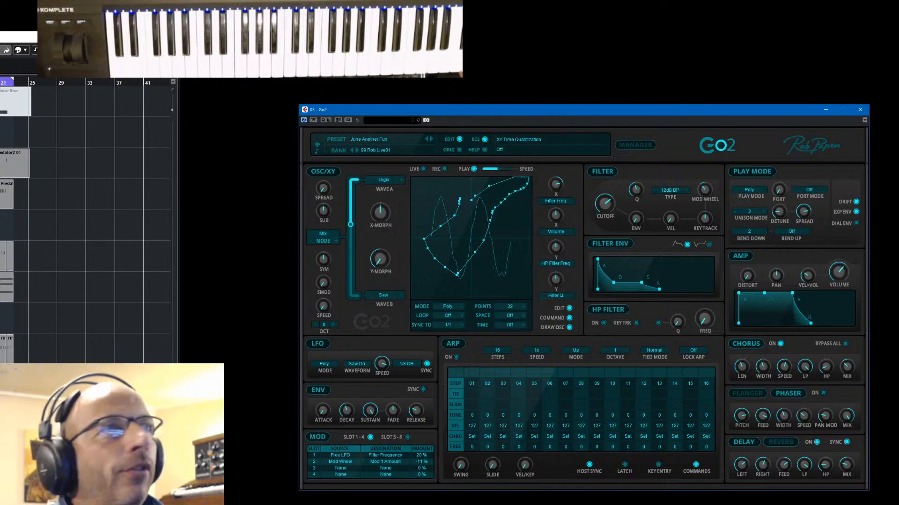
left_click(137, 37)
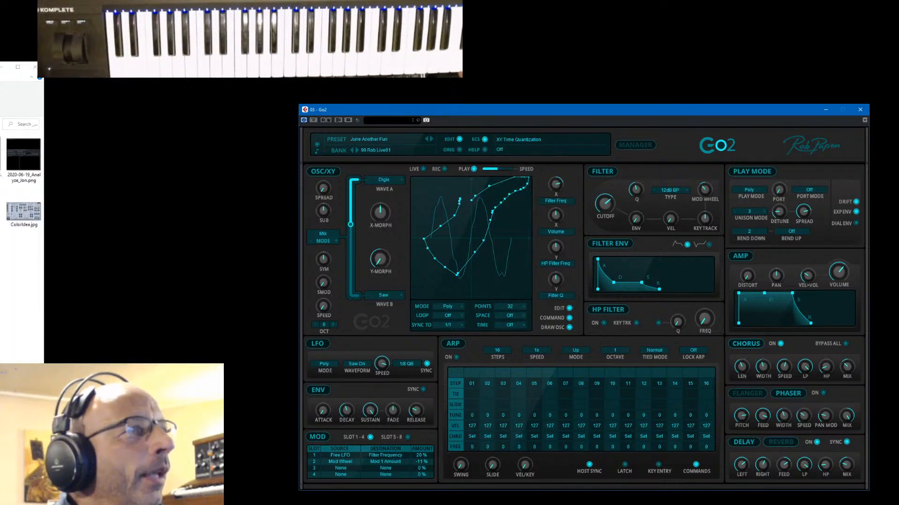